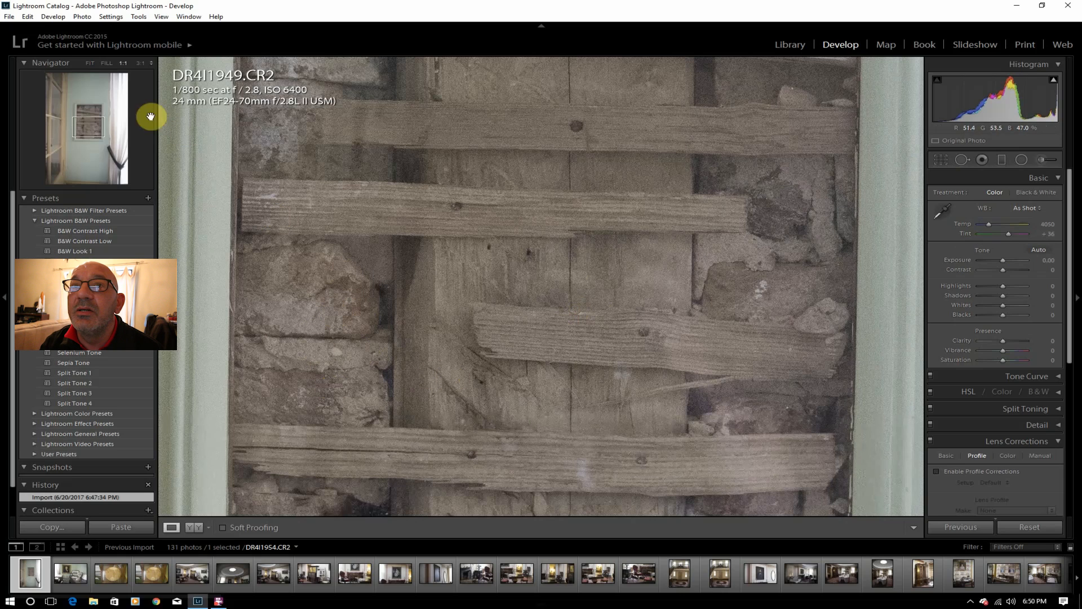
- Inspect the framed wood-and-stone piece in DR4I1949.CR2 at 1:1 and return to the full-photo view
left_click(89, 62)
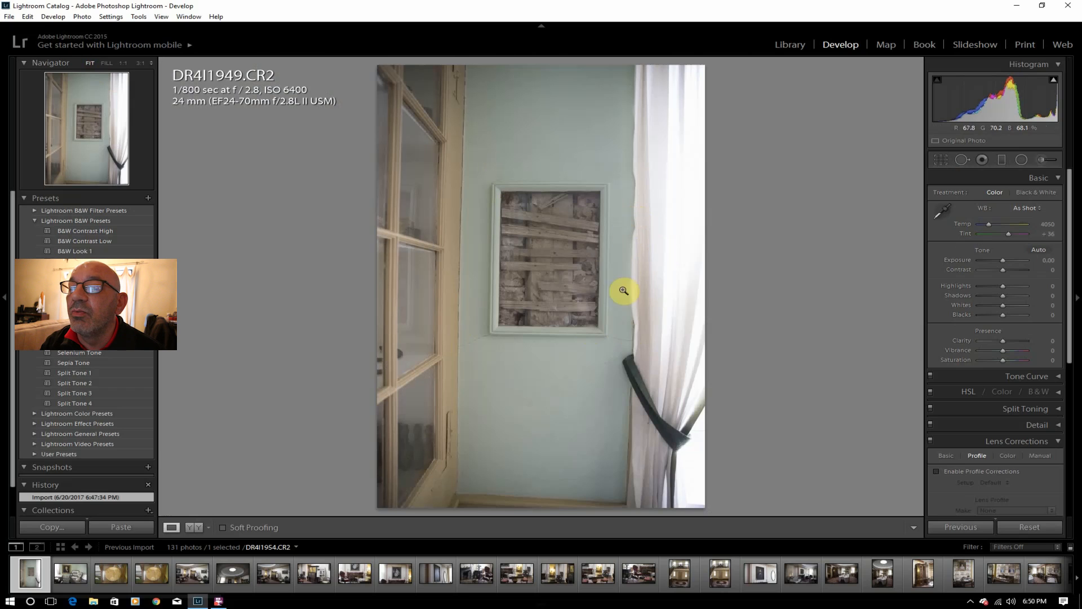
left_click(539, 262)
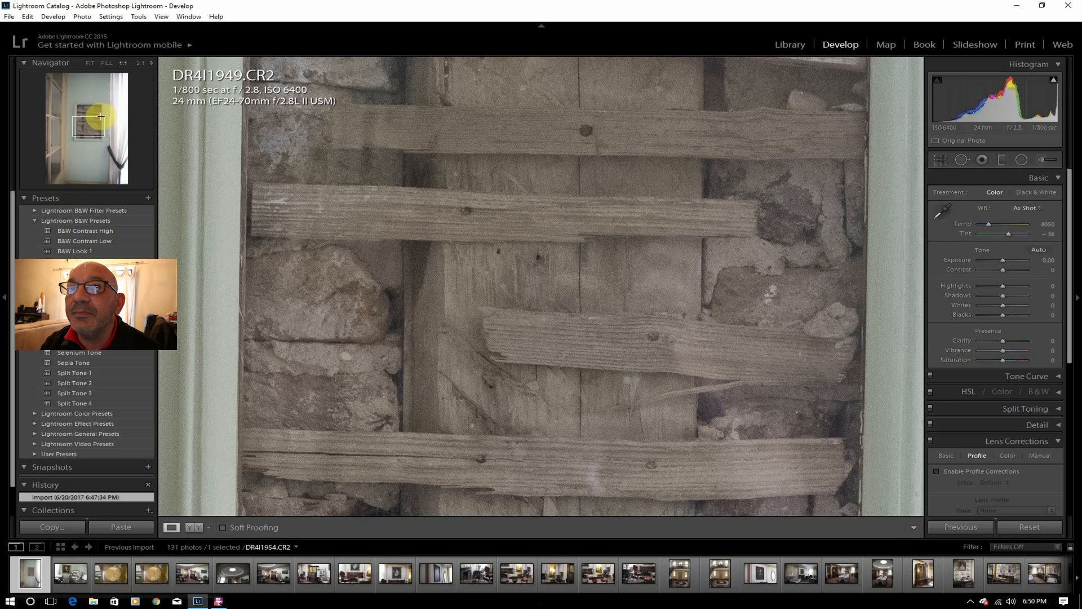
left_click(90, 64)
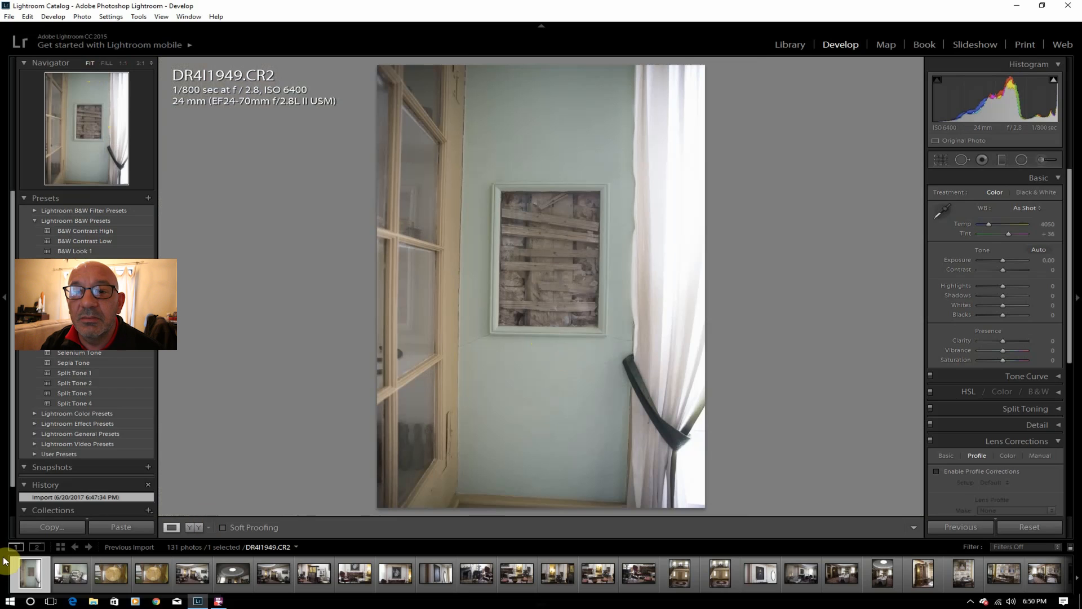
- Open DR4I1950.CR2, examine the nameplate on the portrait's frame at 1:1, and return to the full-photo view
left_click(68, 578)
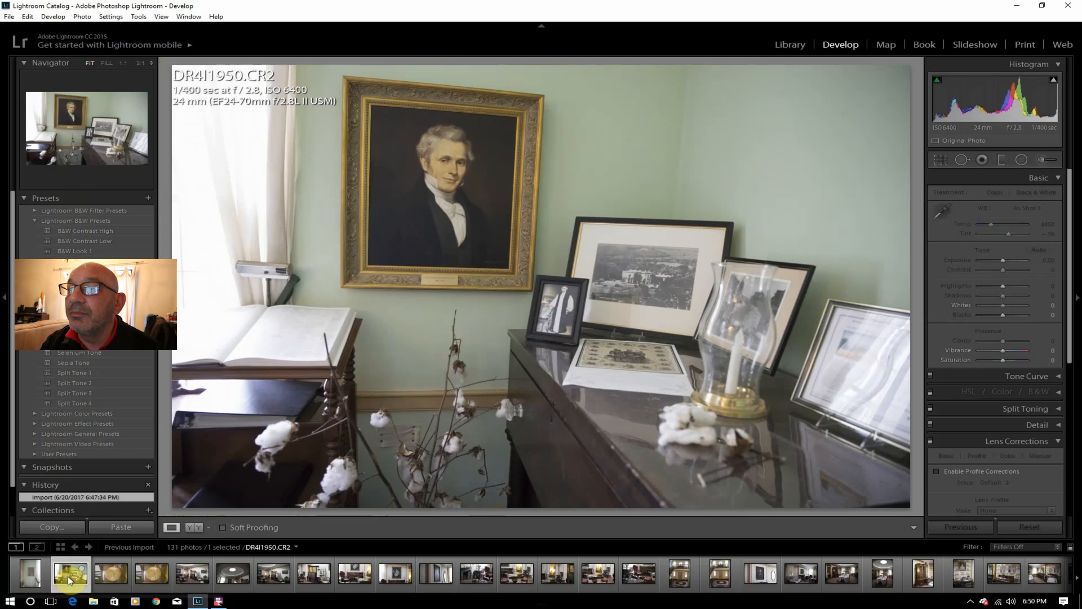
left_click(444, 277)
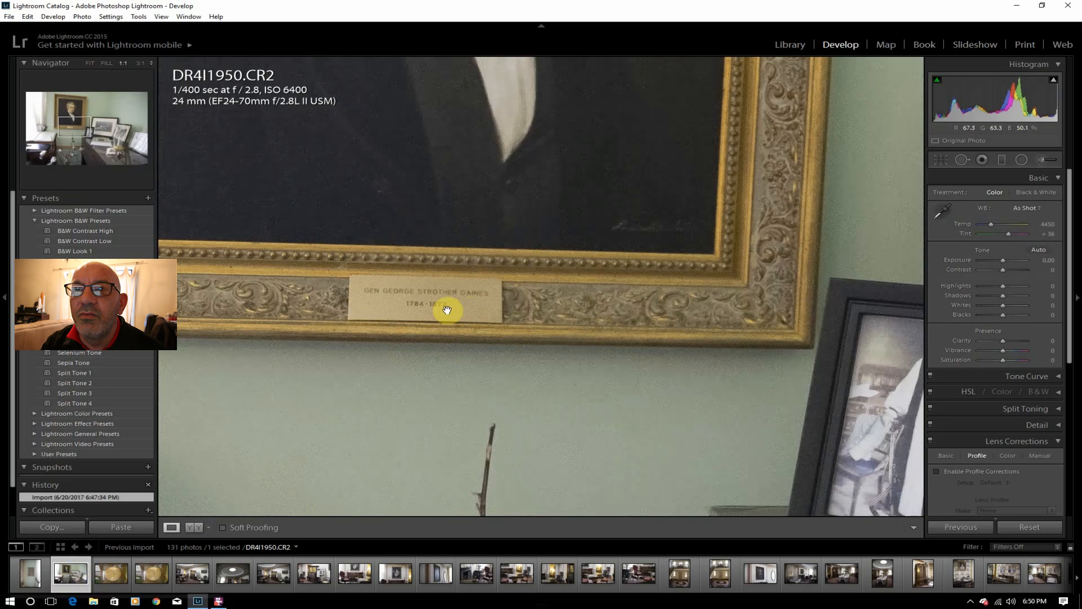
left_click(91, 63)
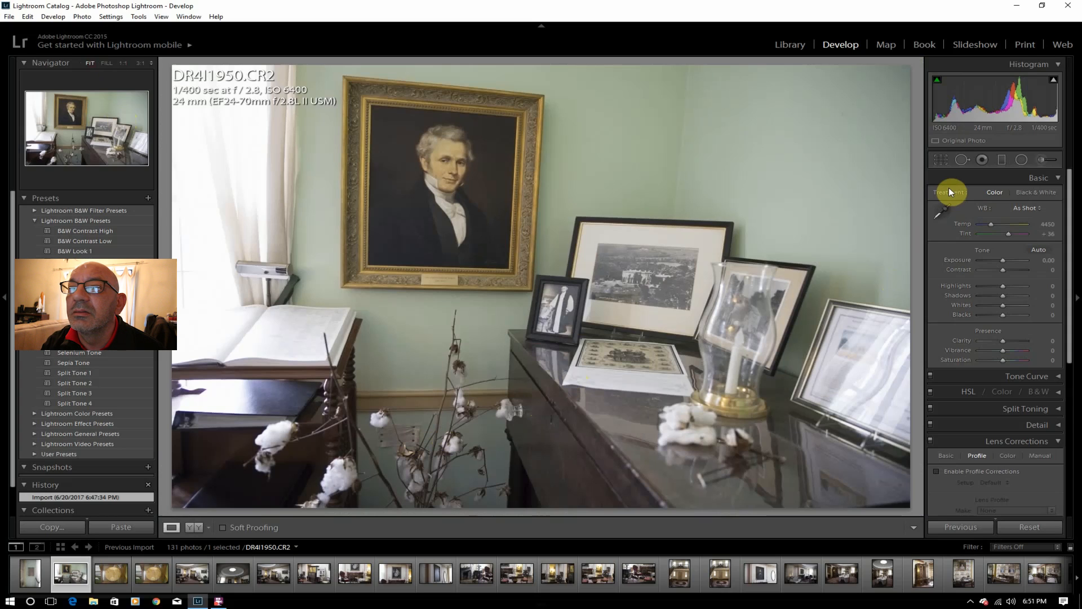
- Straighten the photo along the lower edge of the portrait's frame to an angle of about -1.34 and apply the crop
left_click(940, 162)
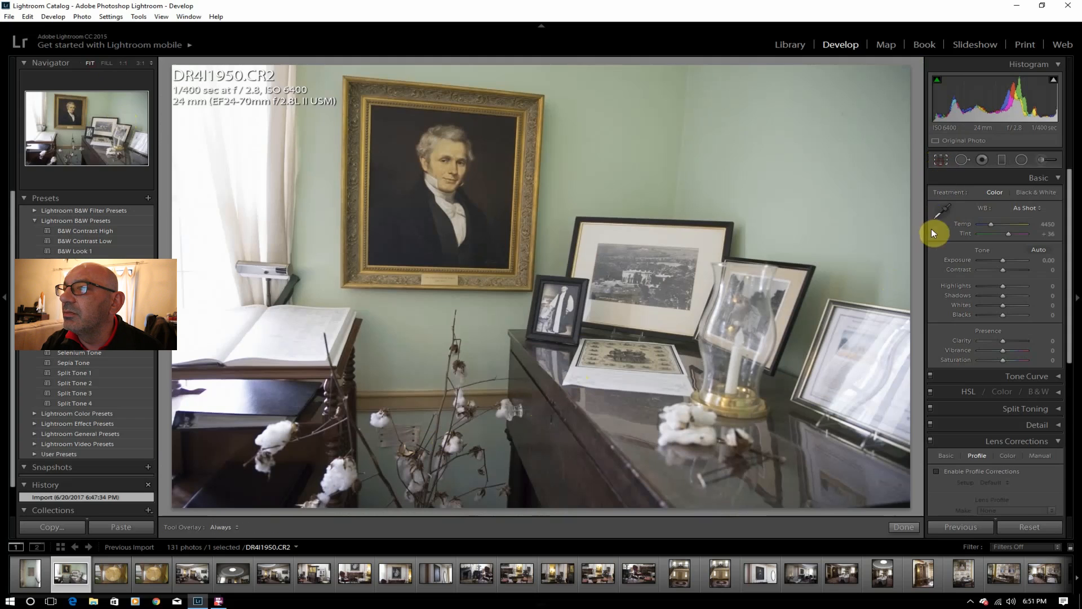
left_click(942, 223)
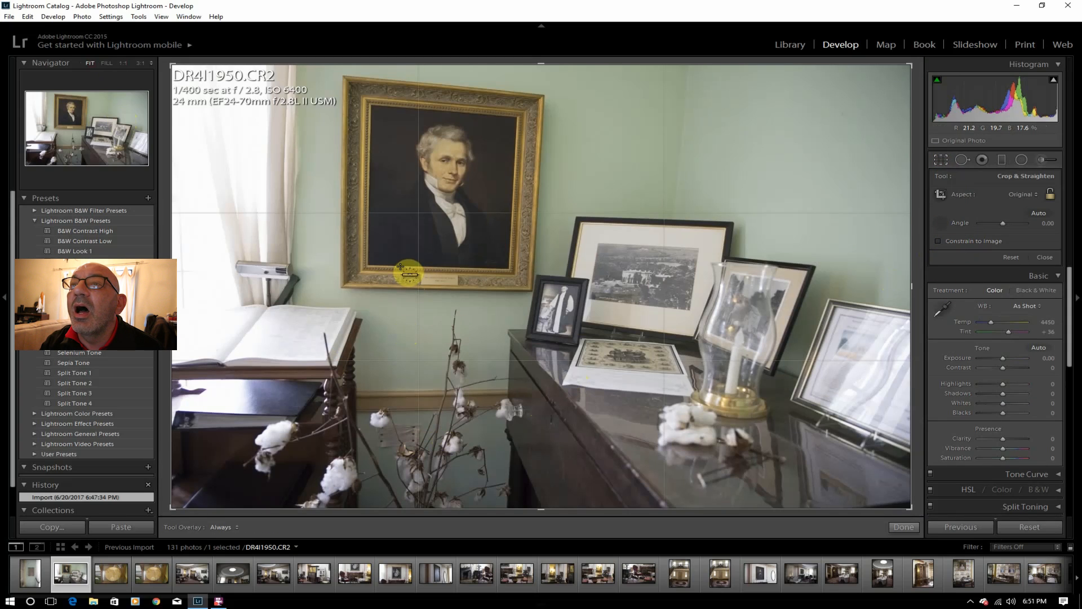
left_click_drag(491, 287, 495, 289)
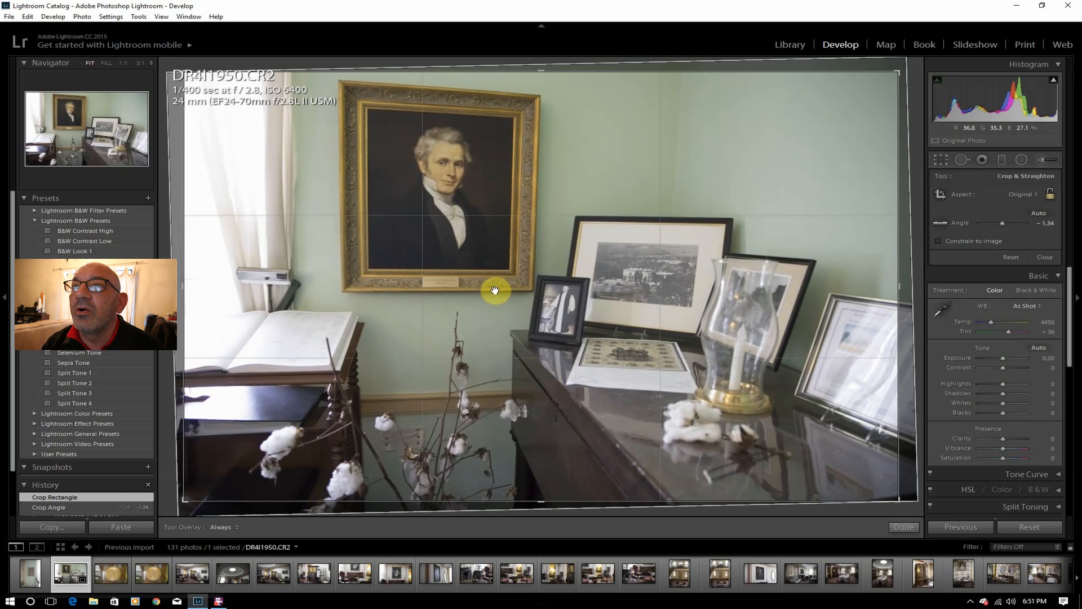
key("Return")
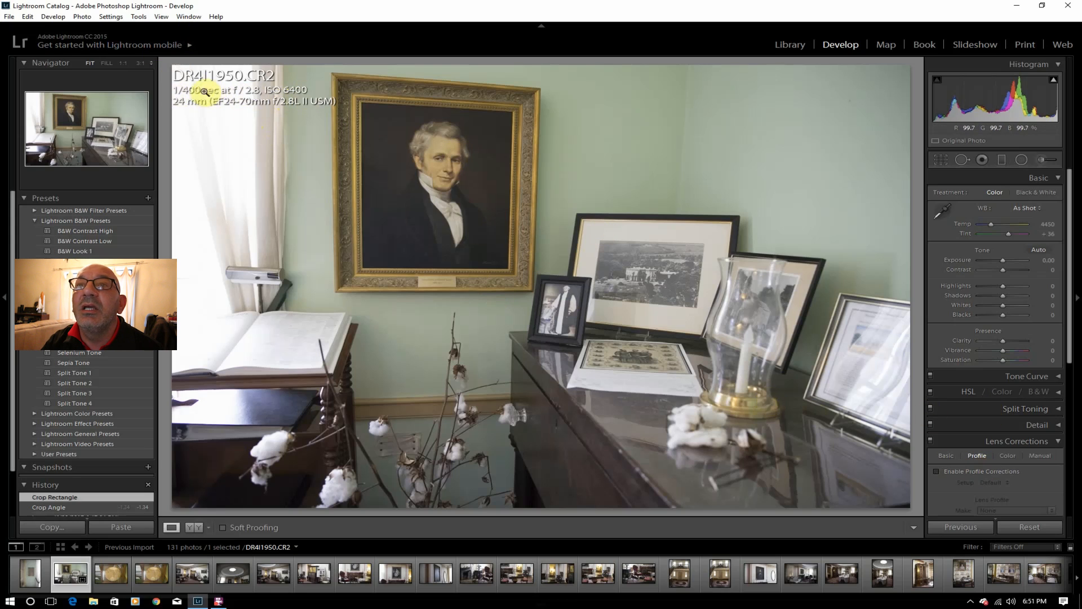
- Enable lens profile corrections and set Clarity to +26, Shadows to +21, Highlights to -79 and Whites to -43
left_click(967, 470)
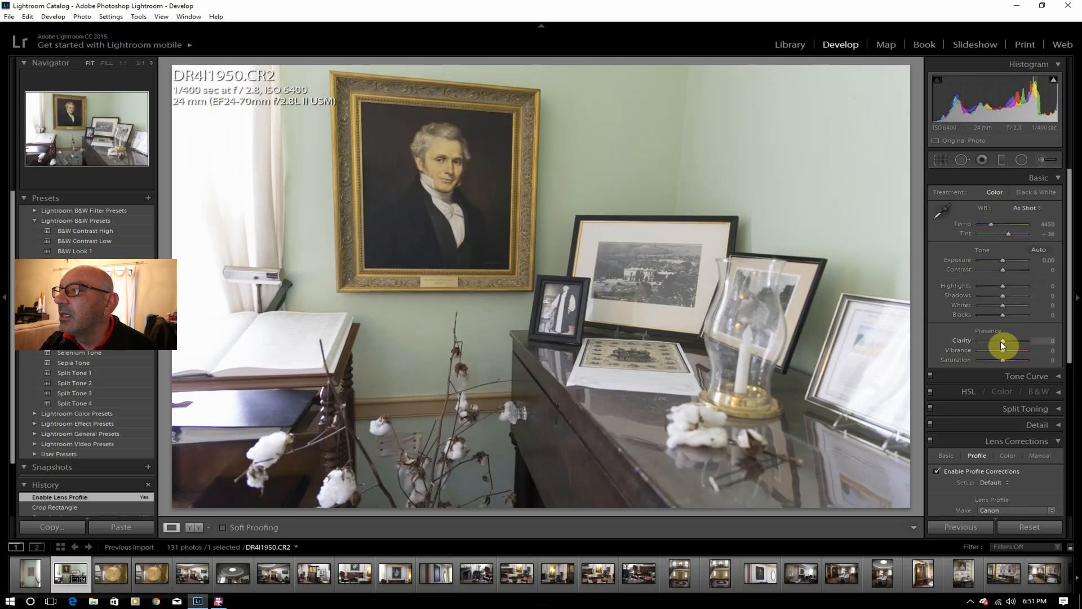
left_click_drag(1008, 338, 1010, 338)
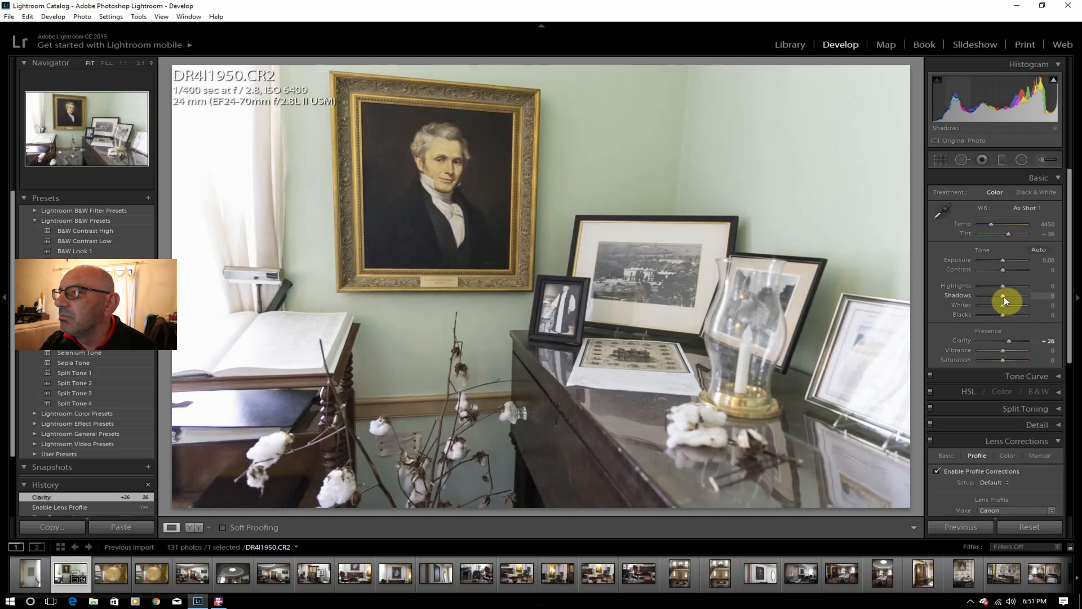
left_click_drag(1004, 295, 988, 289)
left_click_drag(1003, 305, 994, 303)
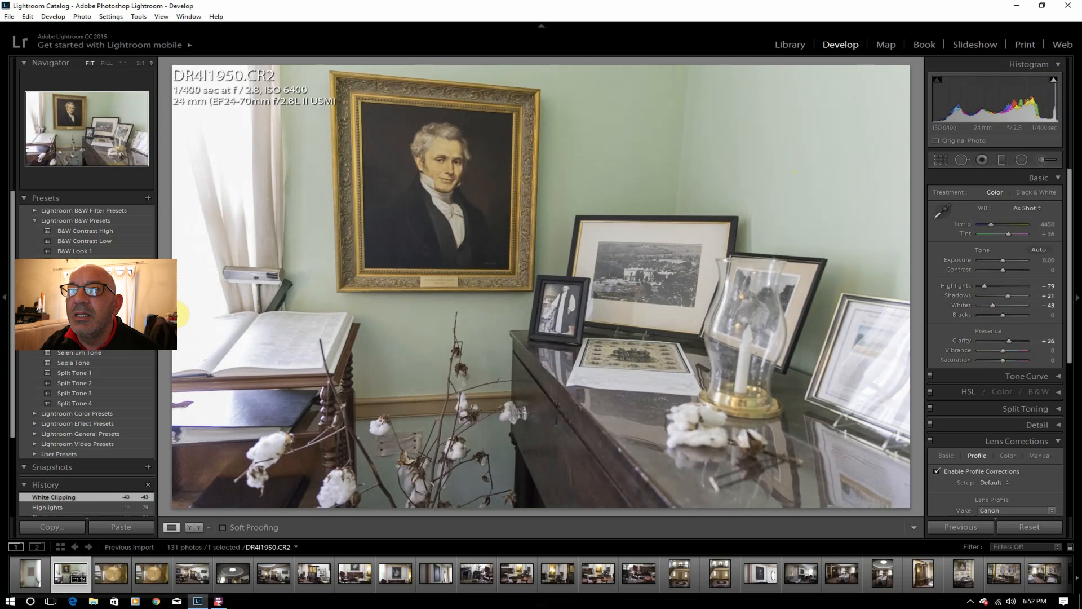
- Set Whites to -60 and Exposure to -0.48 while checking the photo with the highlight clipping overlay
left_click(1053, 82)
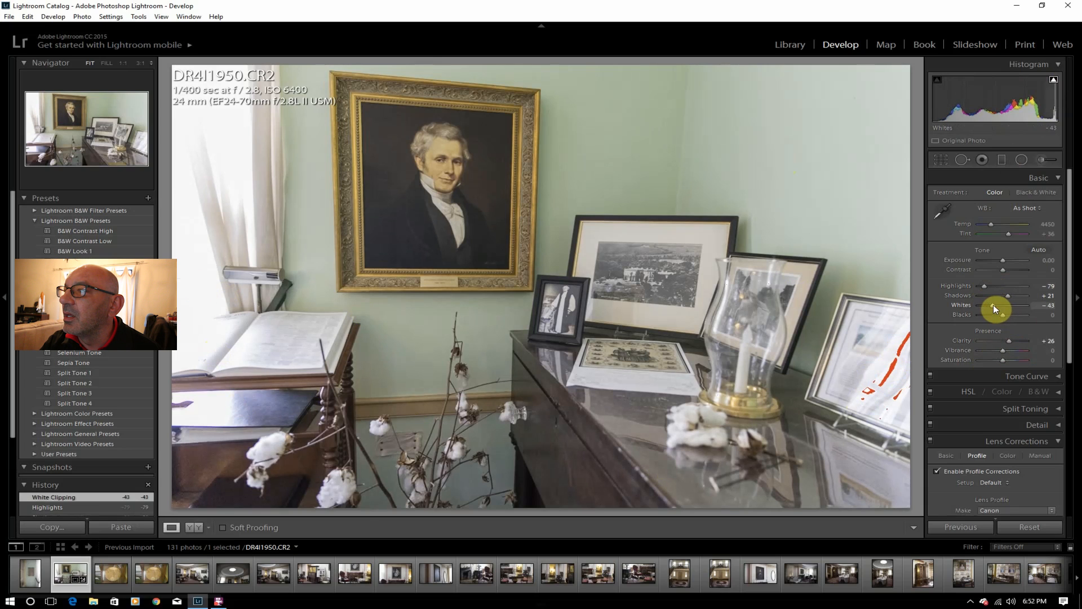
left_click_drag(993, 305, 989, 304)
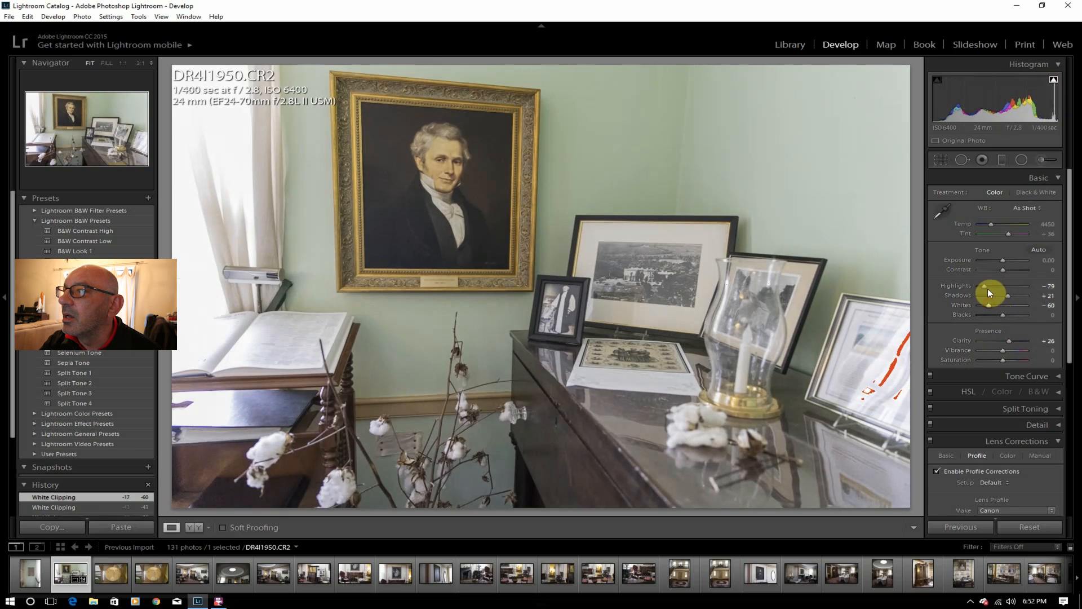
left_click_drag(1002, 260, 1000, 258)
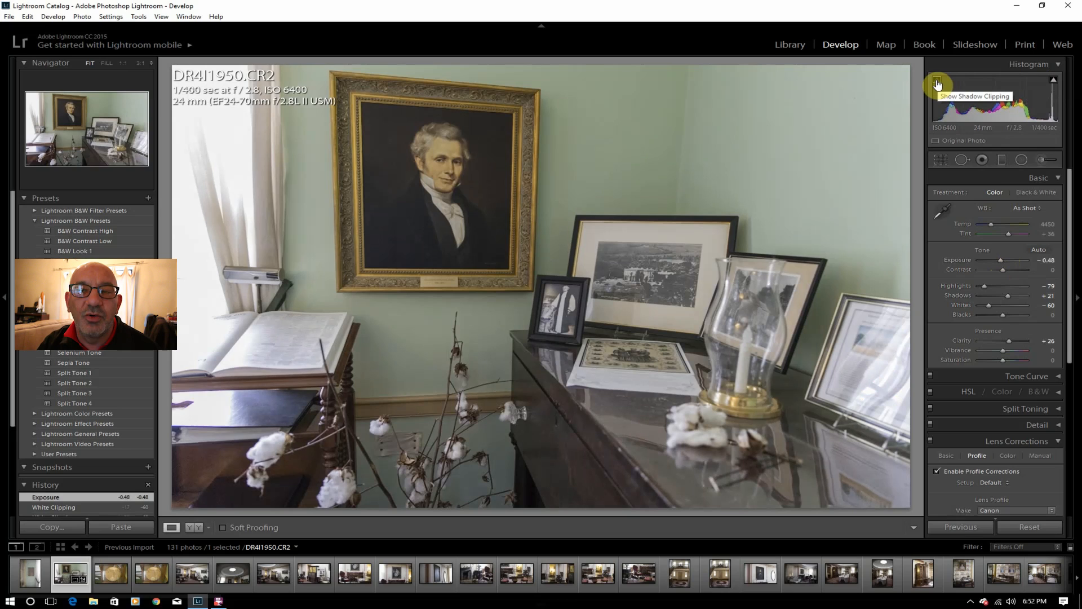
mouse_move(1054, 85)
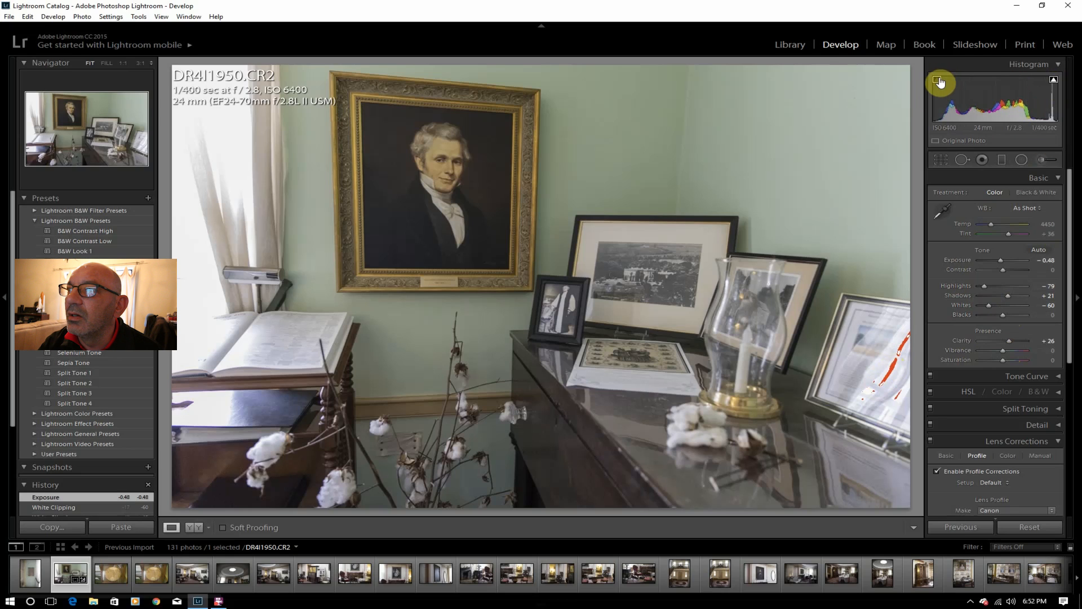
left_click(1055, 85)
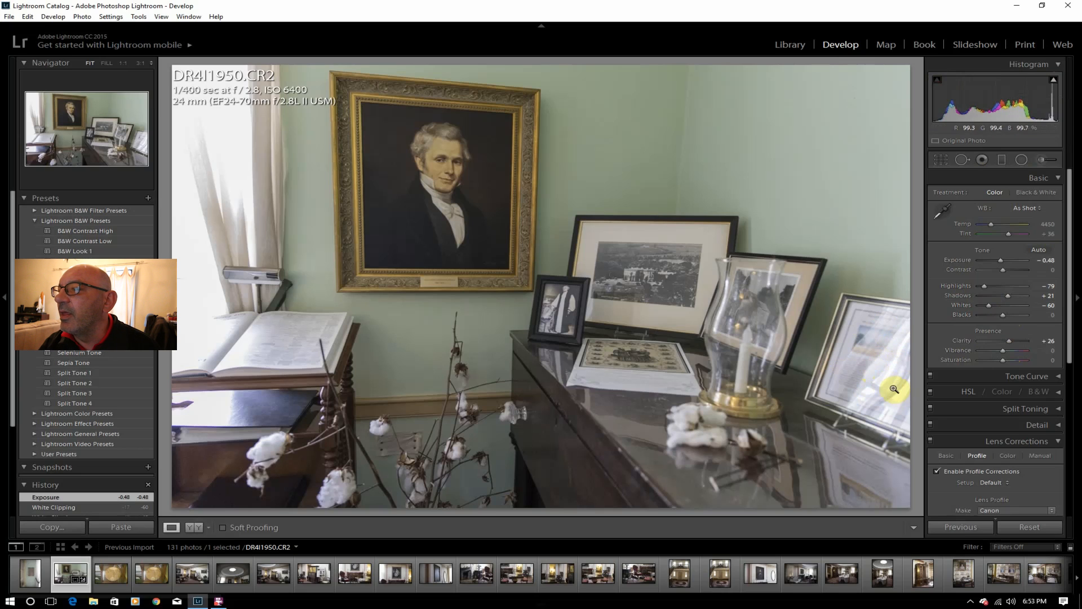
- Set Vibrance to +17, Saturation to +10 and Shadows to +48
left_click(1005, 350)
left_click_drag(1005, 349, 1003, 361)
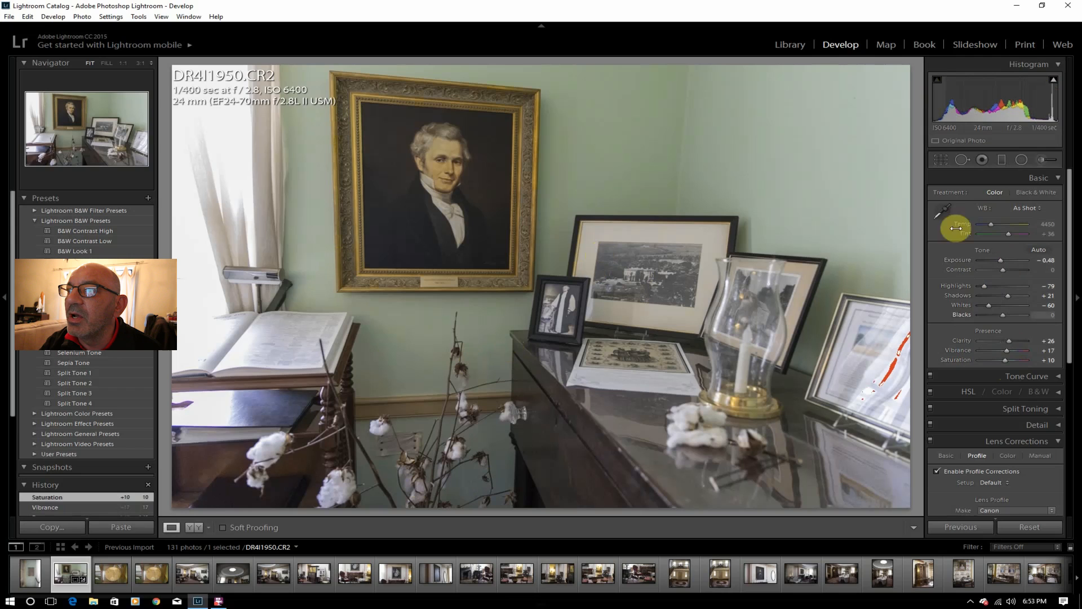
left_click_drag(1014, 295, 1015, 294)
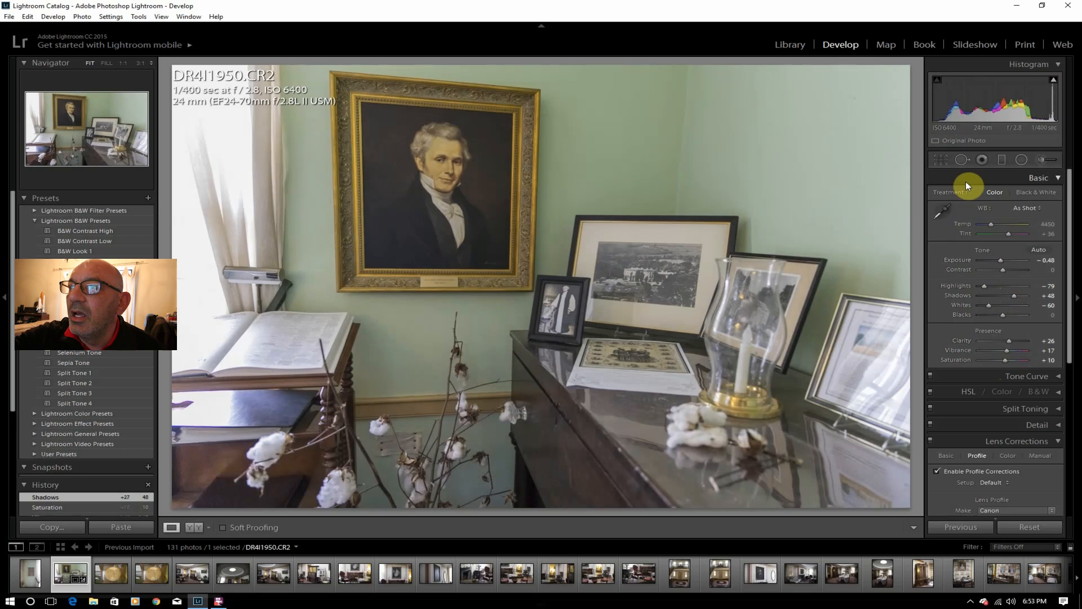
- Check the highlight clipping overlay on the photo and lower Highlights to -100
left_click(1054, 83)
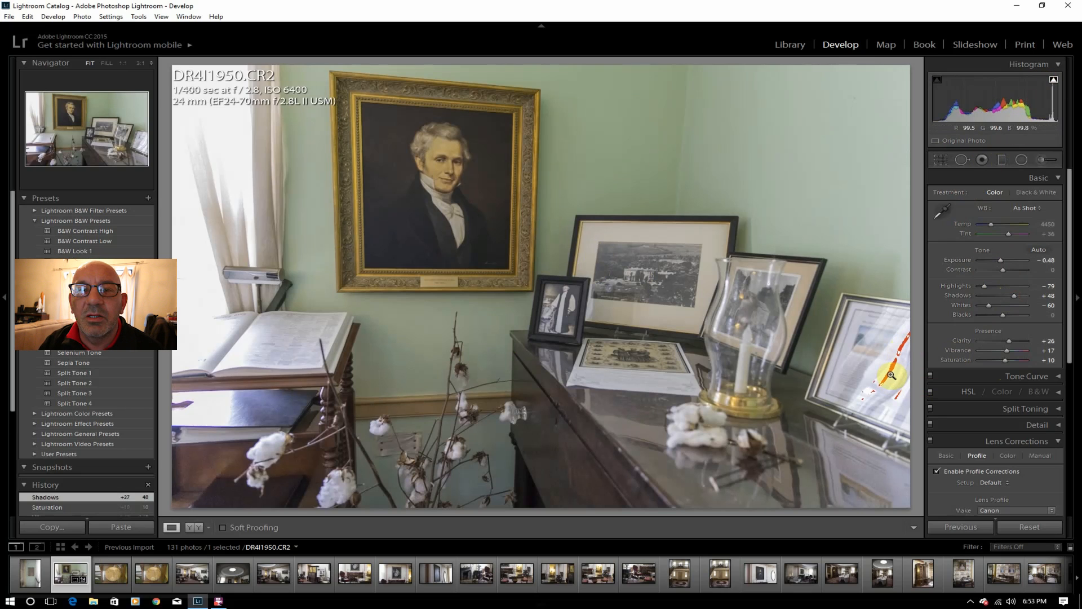
left_click(1055, 82)
left_click_drag(986, 286, 974, 283)
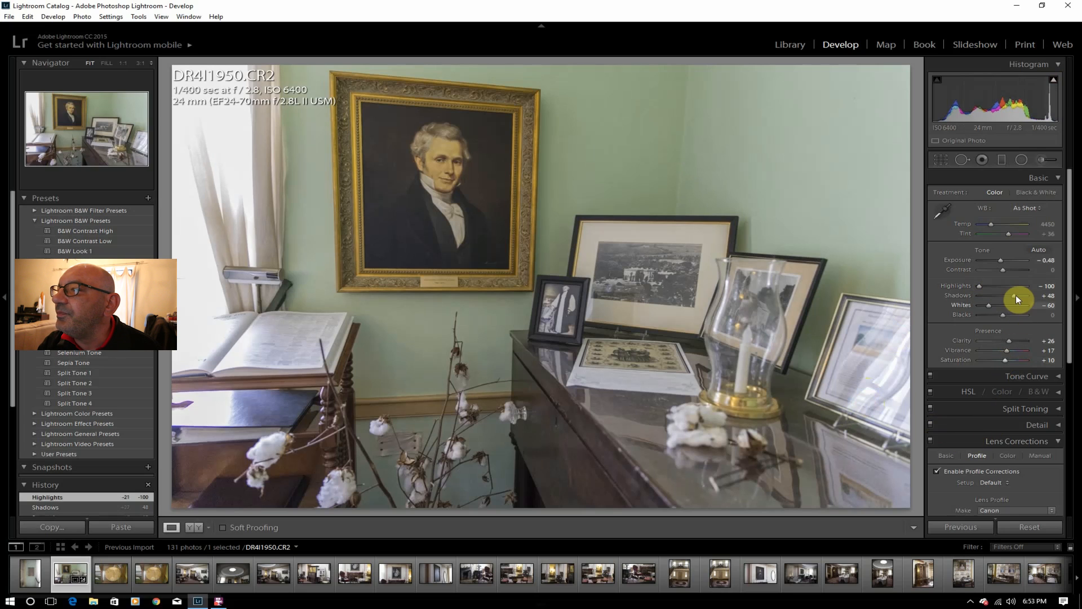
- Raise Contrast to +19 and set the Dehaze amount to +26
left_click_drag(1003, 270, 1007, 270)
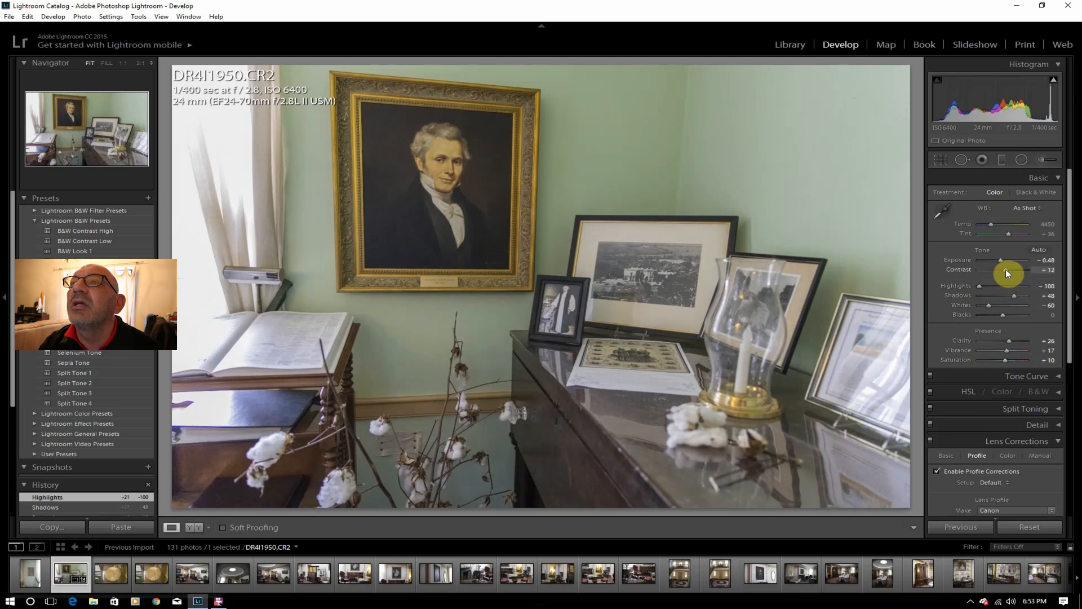
left_click_drag(1007, 269, 1009, 269)
left_click_drag(1070, 299, 1078, 495)
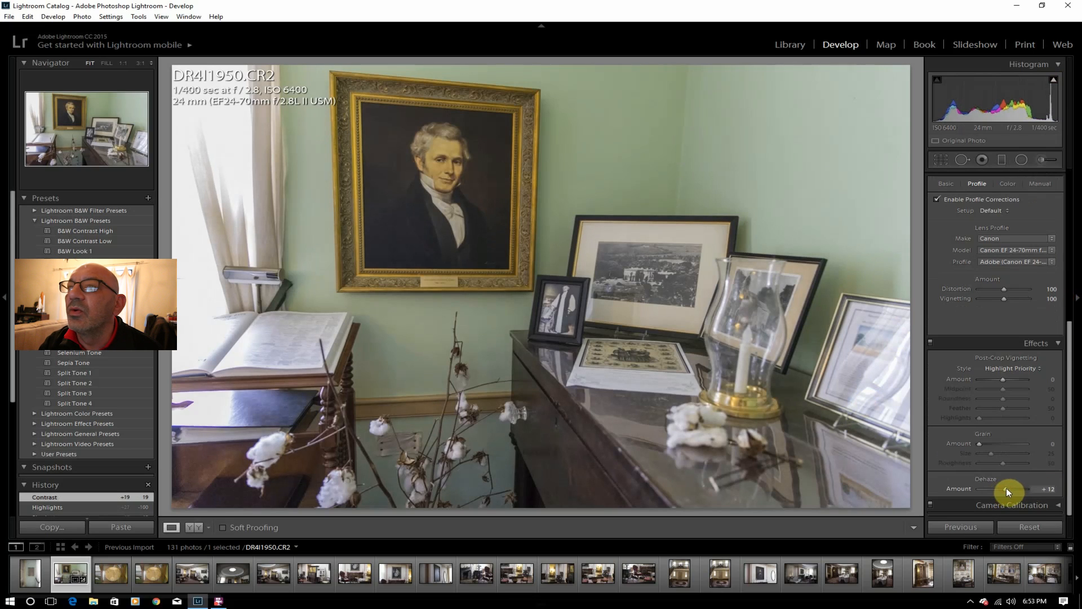
left_click_drag(1006, 488, 1010, 489)
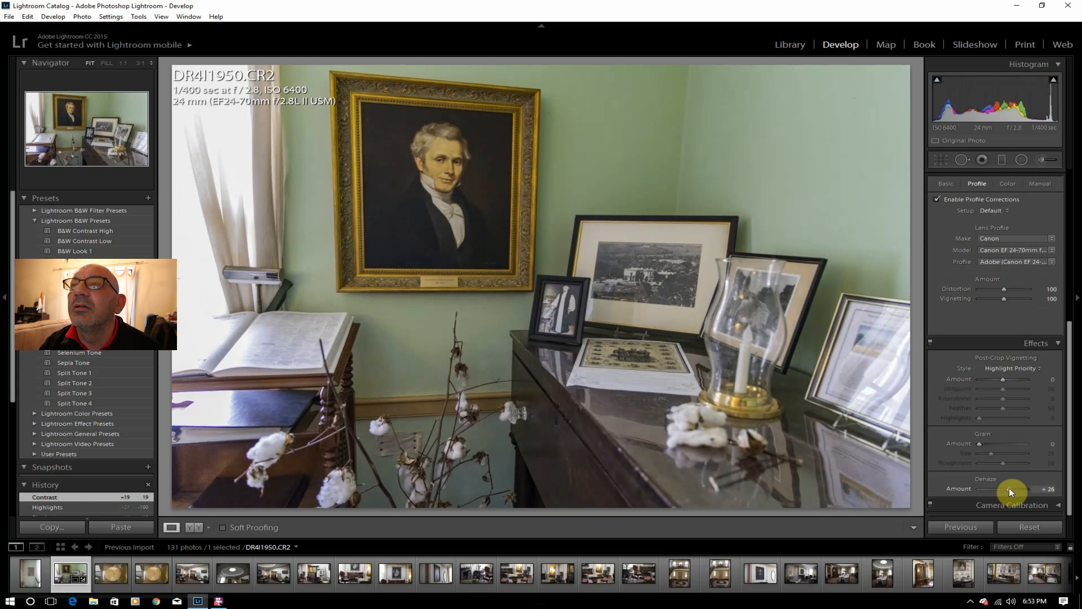
- Readjust the tone by setting Exposure to +0.12 and Highlights to -95
left_click_drag(1067, 465, 1077, 237)
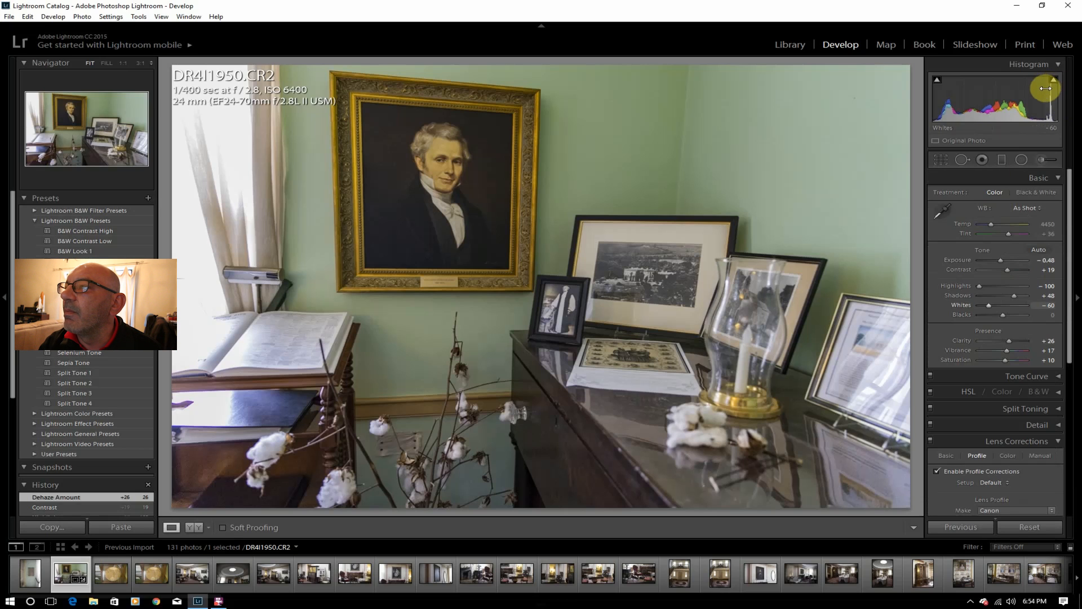
left_click_drag(979, 285, 982, 285)
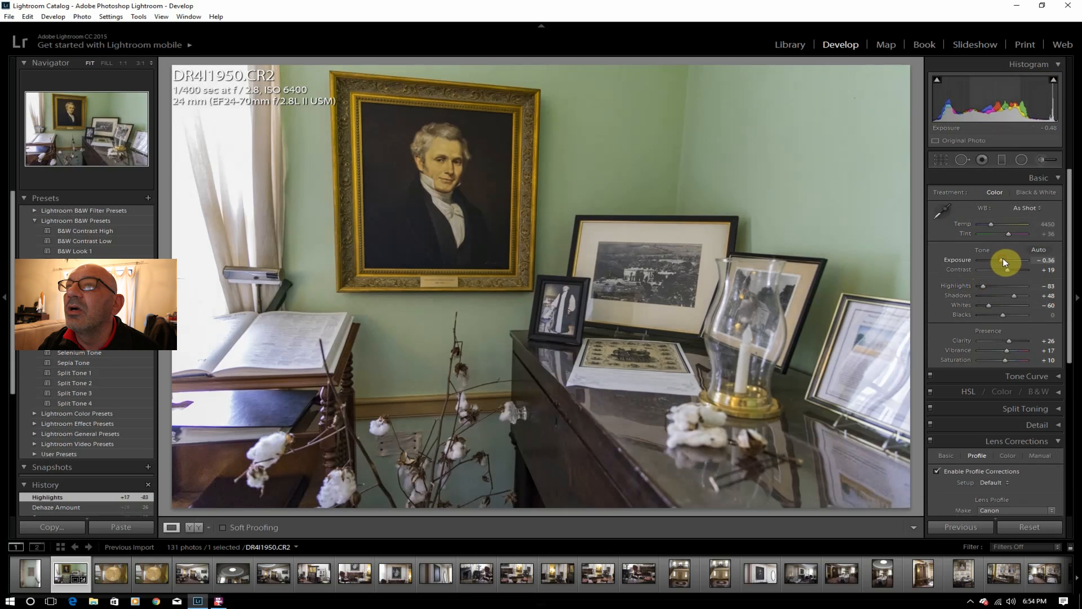
left_click_drag(1003, 258, 1005, 258)
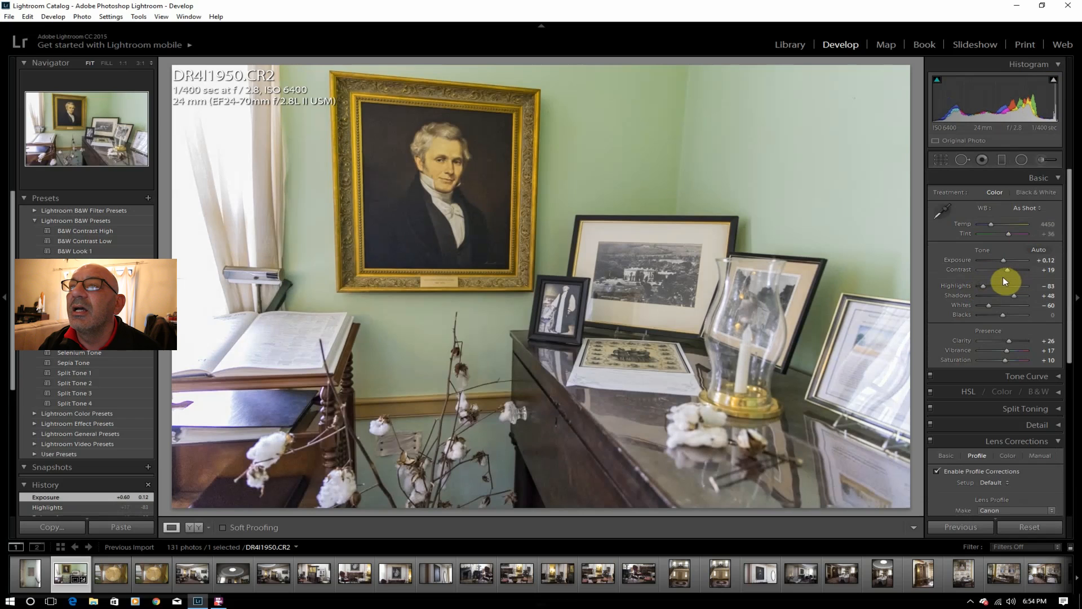
left_click_drag(985, 289, 981, 289)
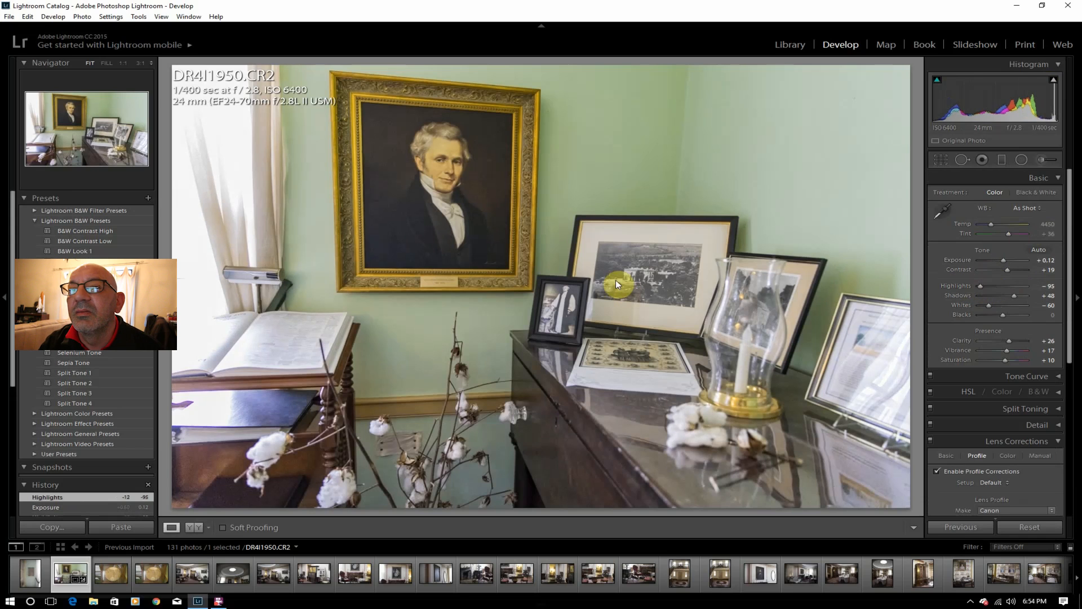
- Export the edited photo to the J:\ToPost folder with the custom file naming and lowercase extension
left_click(9, 17)
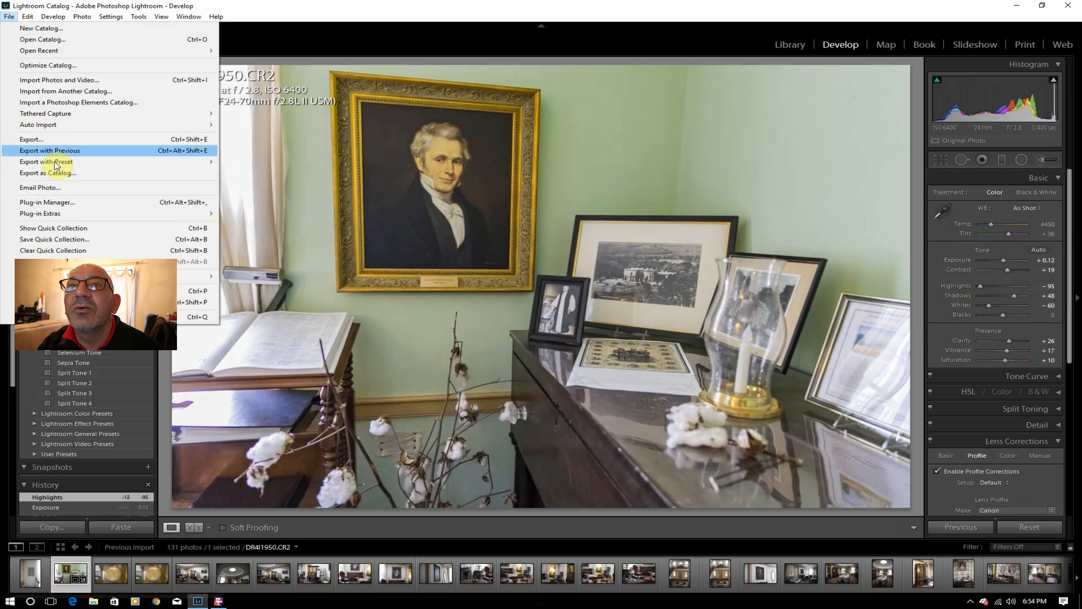
left_click(57, 139)
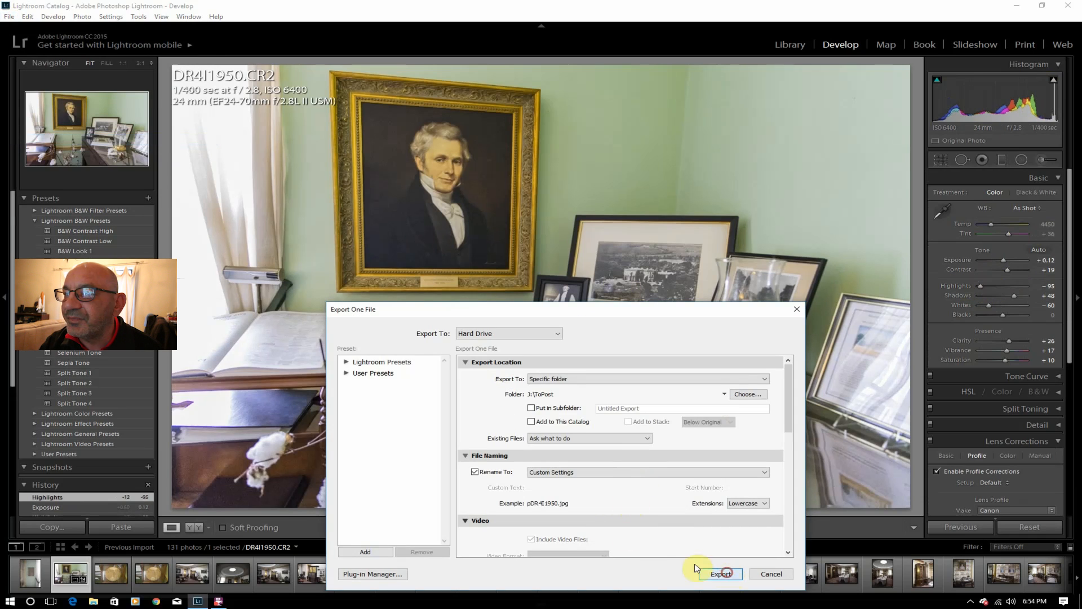
left_click(705, 573)
- Open DR4I1951.CR2, enable lens profile corrections, and set Highlights to -64, Contrast to +43 and Clarity to +38
left_click(104, 578)
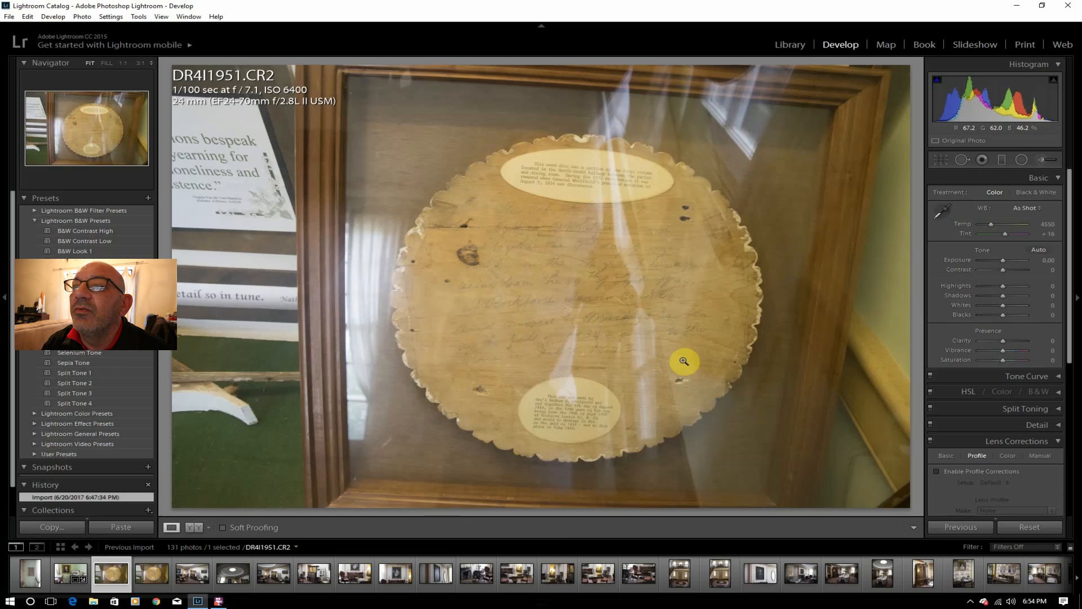
left_click(989, 471)
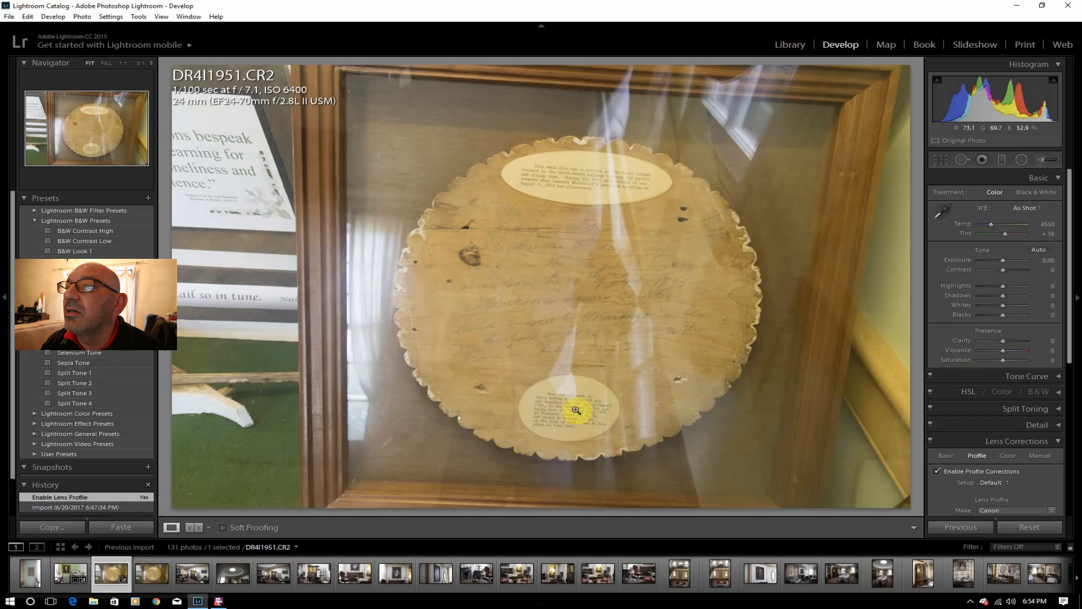
mouse_move(1003, 286)
left_mouse_down()
mouse_move(990, 283)
mouse_move(1011, 268)
left_mouse_up()
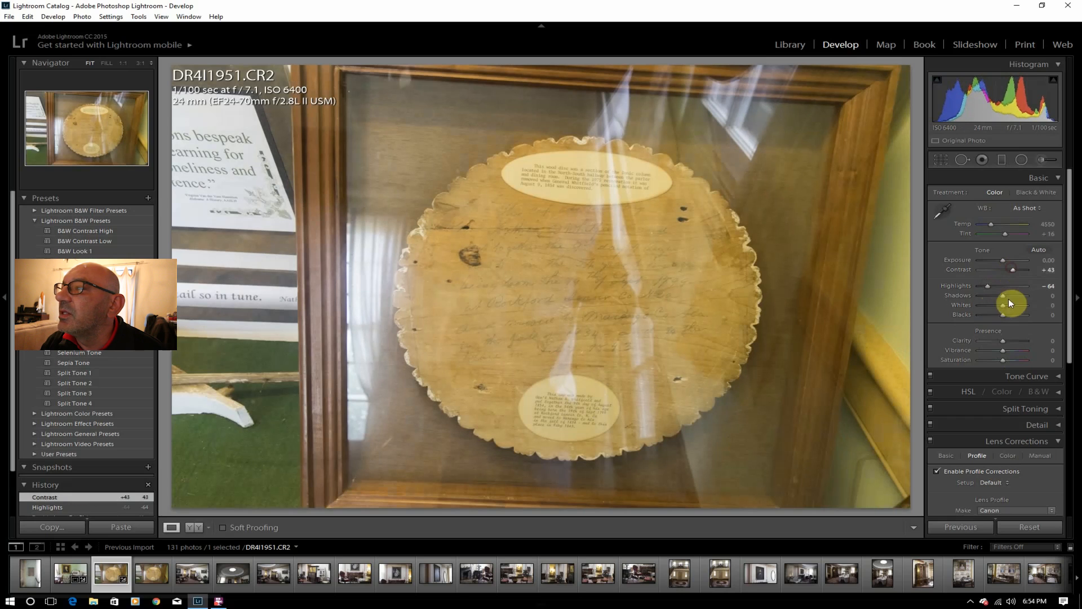
left_click_drag(1008, 341, 1013, 340)
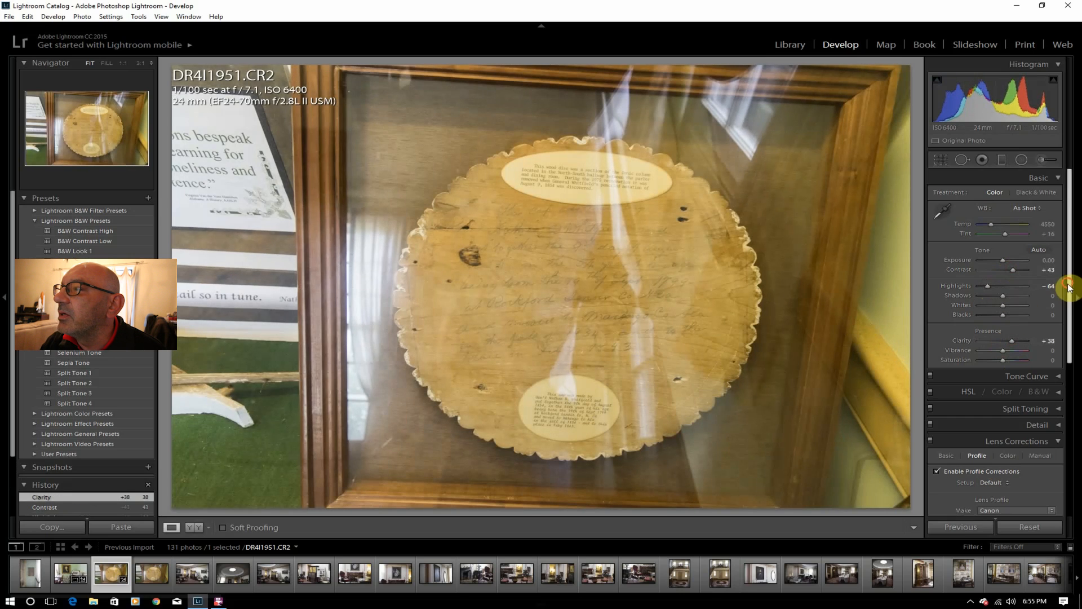
- Set the Dehaze amount of DR4I1951.CR2 to +36 and cool its white balance to a Temp of 3905
left_click_drag(1069, 291, 1073, 492)
left_click_drag(1003, 488, 1010, 487)
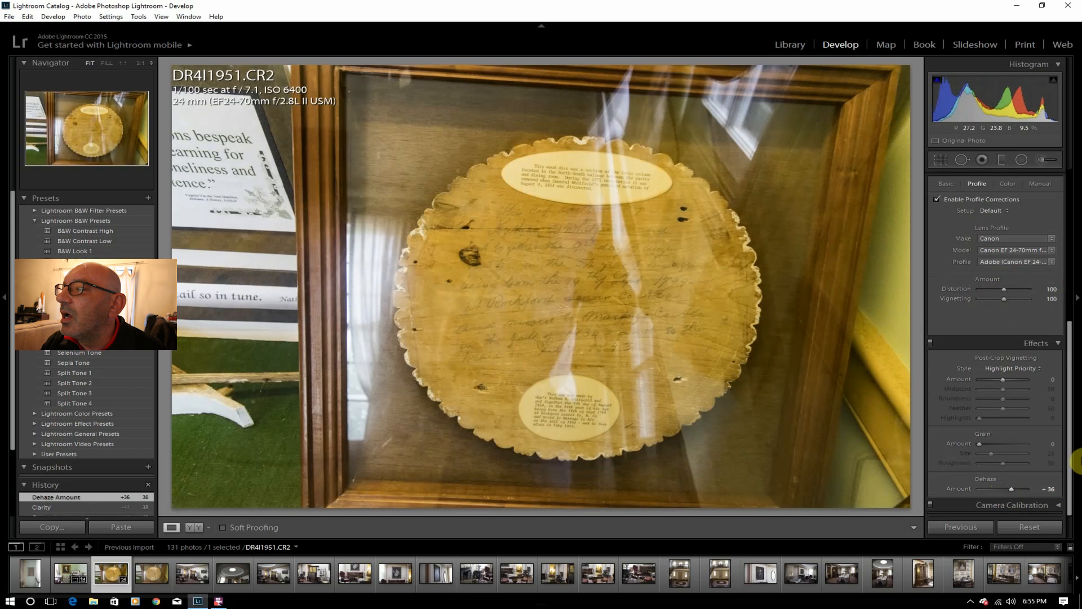
left_click_drag(1071, 442, 1070, 290)
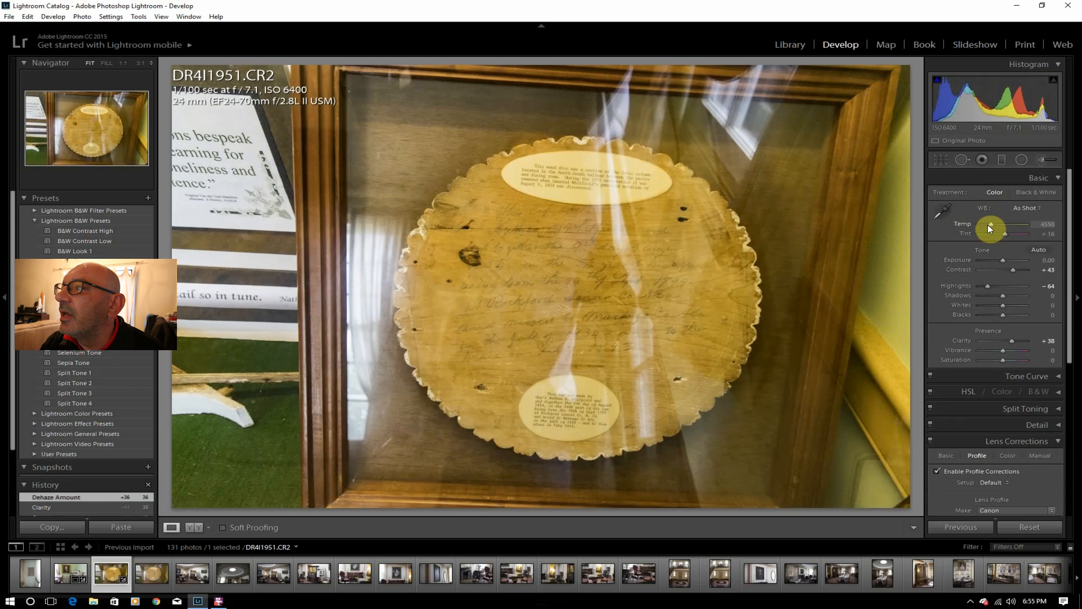
left_click_drag(989, 223, 989, 223)
- Inspect the wood disc's typed labels and pencilled handwriting at 1:1, and raise Shadows to +33
left_click(568, 443)
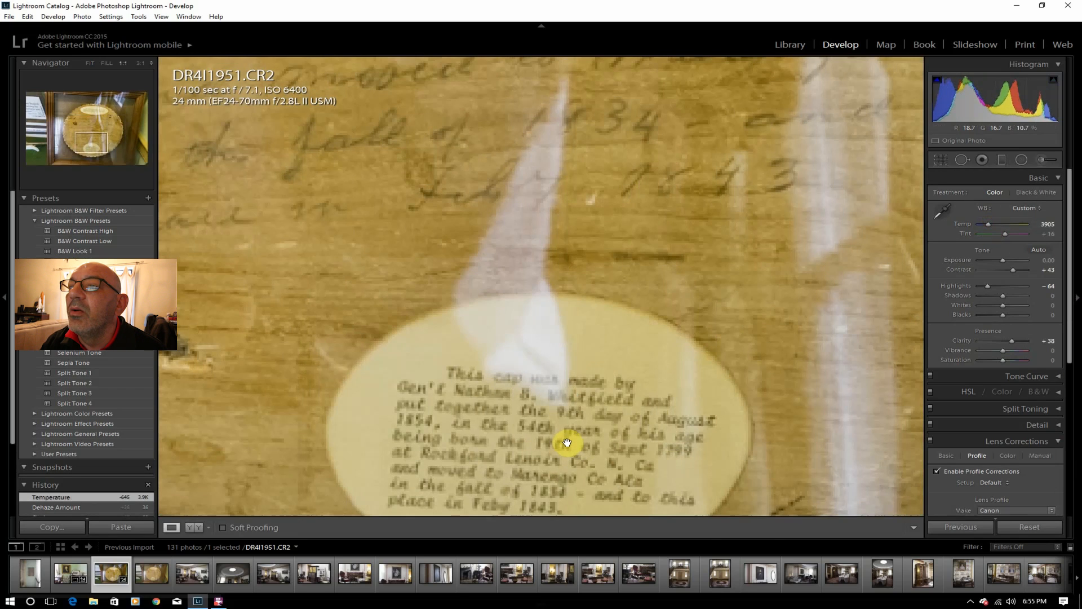
left_click_drag(657, 465, 664, 372)
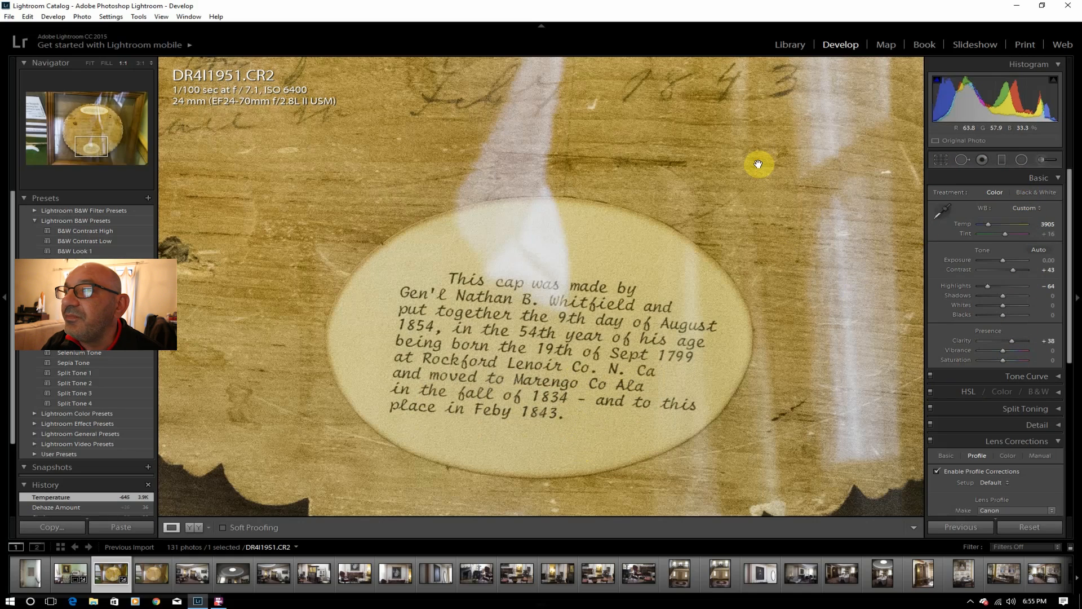
left_click_drag(722, 237, 718, 426)
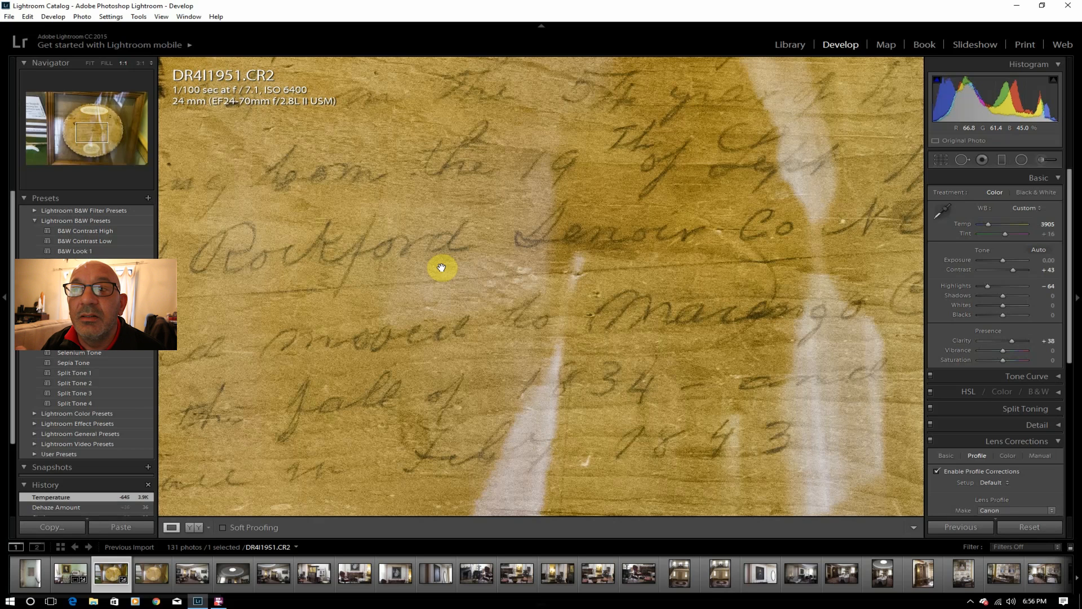
left_click(90, 63)
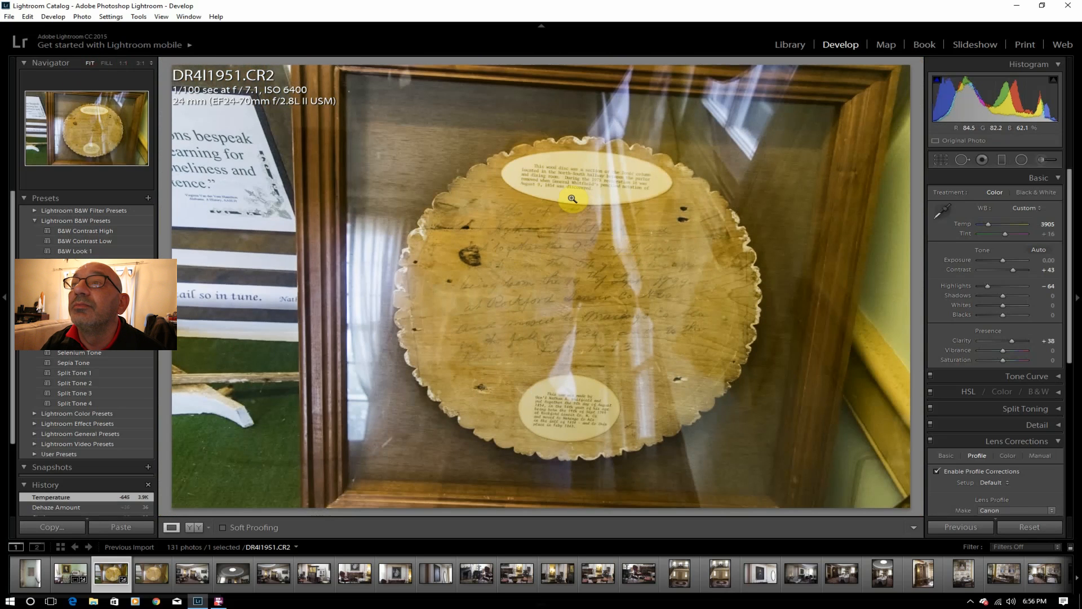
left_click(574, 199)
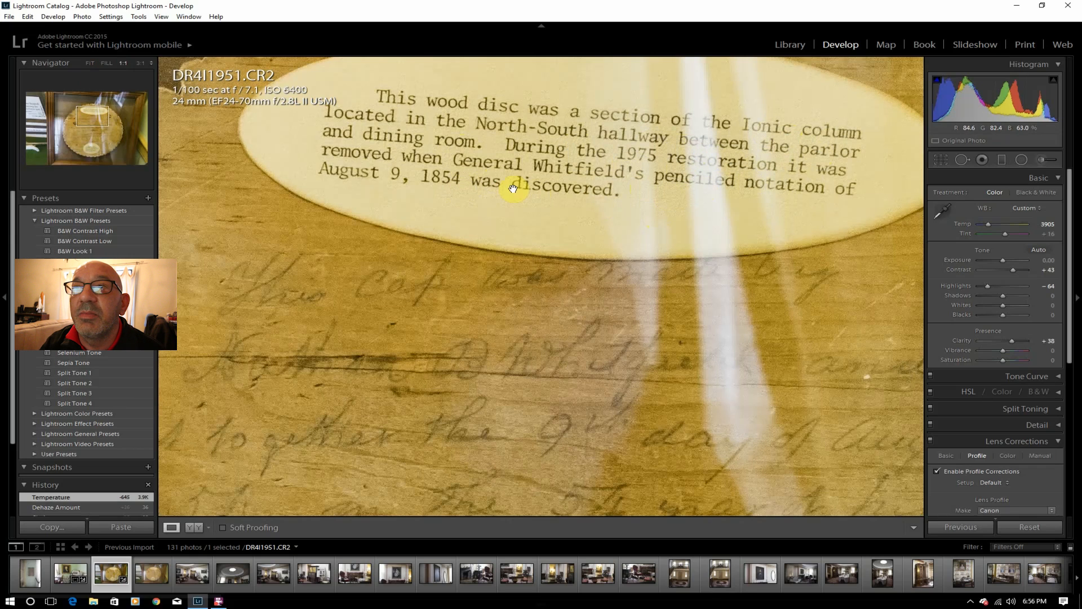
left_click(90, 63)
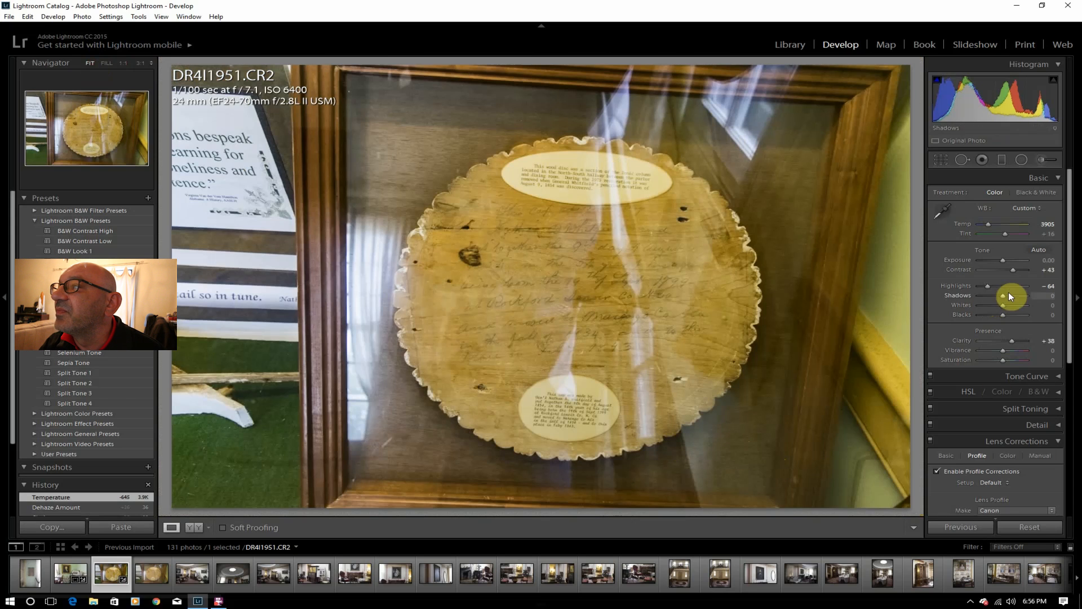
left_click_drag(1004, 293, 1012, 295)
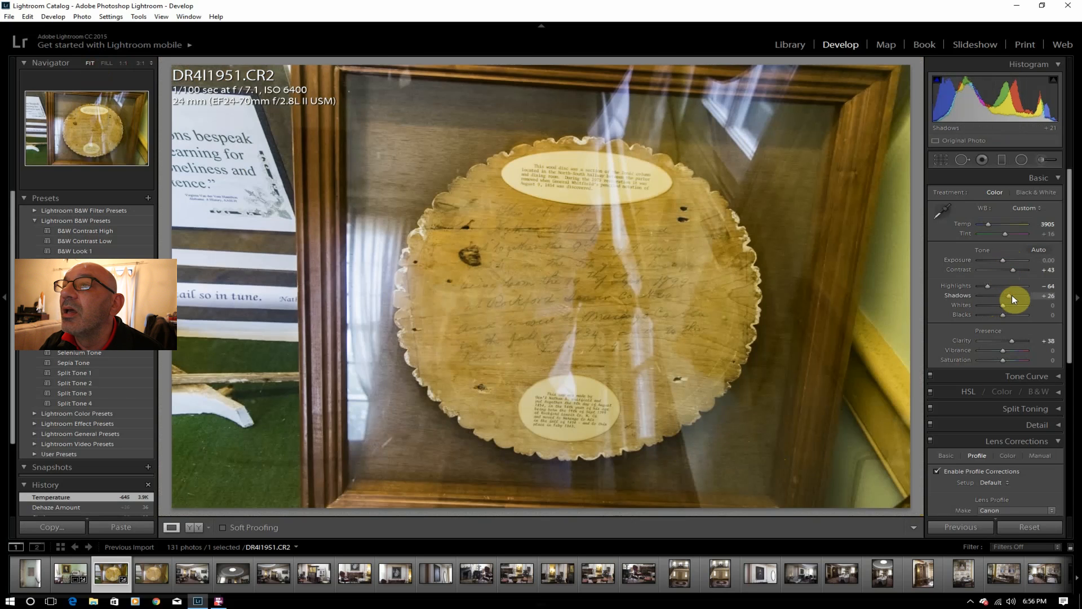
- Open DR4I1952.CR2, enable lens profile corrections, and set Contrast to +33 and Clarity to +26
left_click(151, 576)
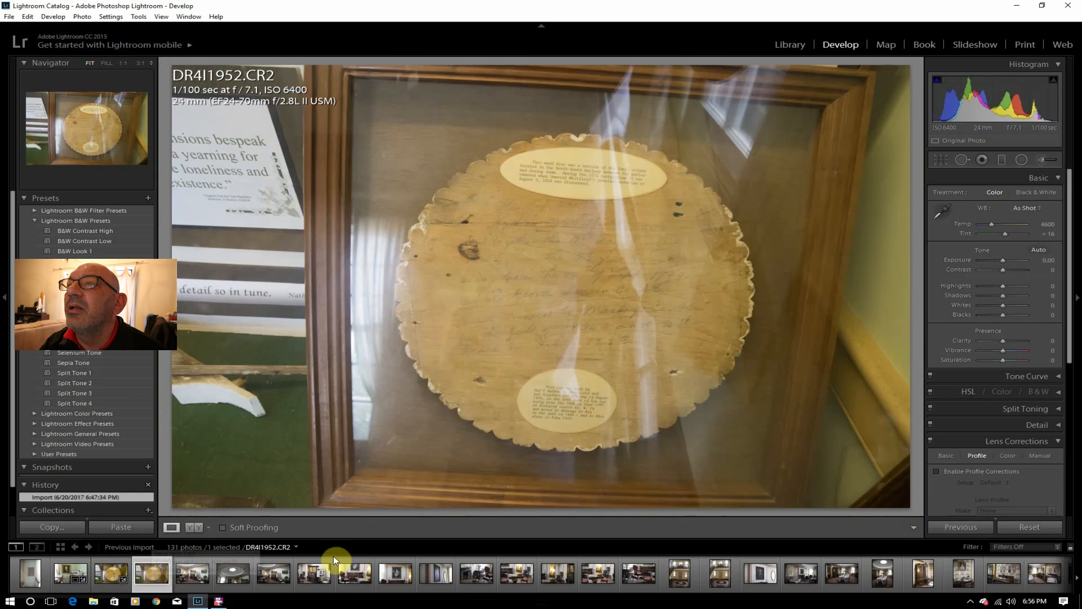
left_click(969, 470)
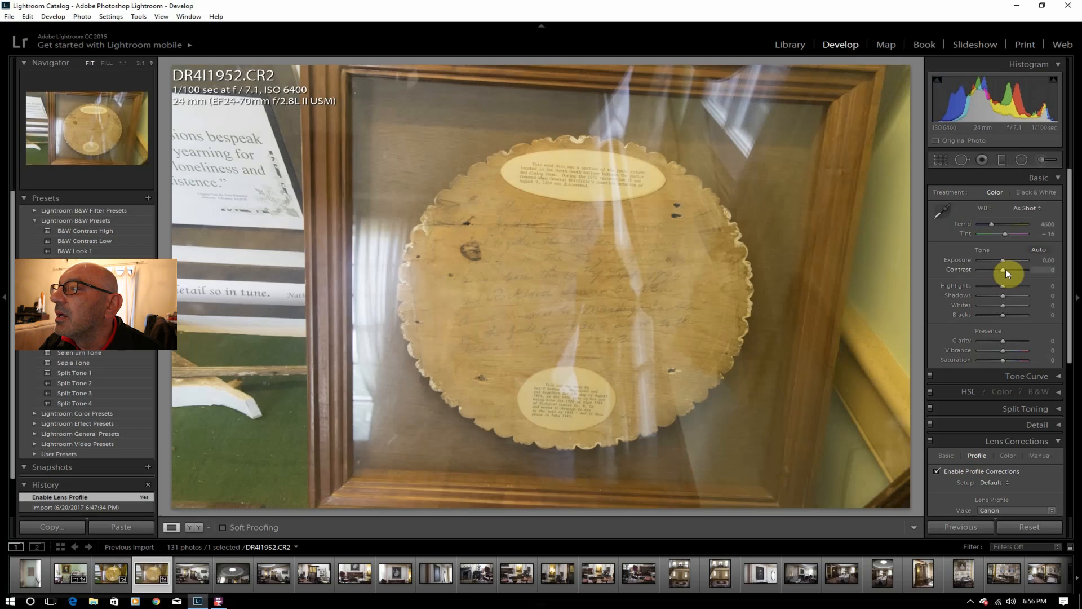
left_click_drag(1003, 269, 1011, 269)
left_click_drag(1002, 340, 1009, 339)
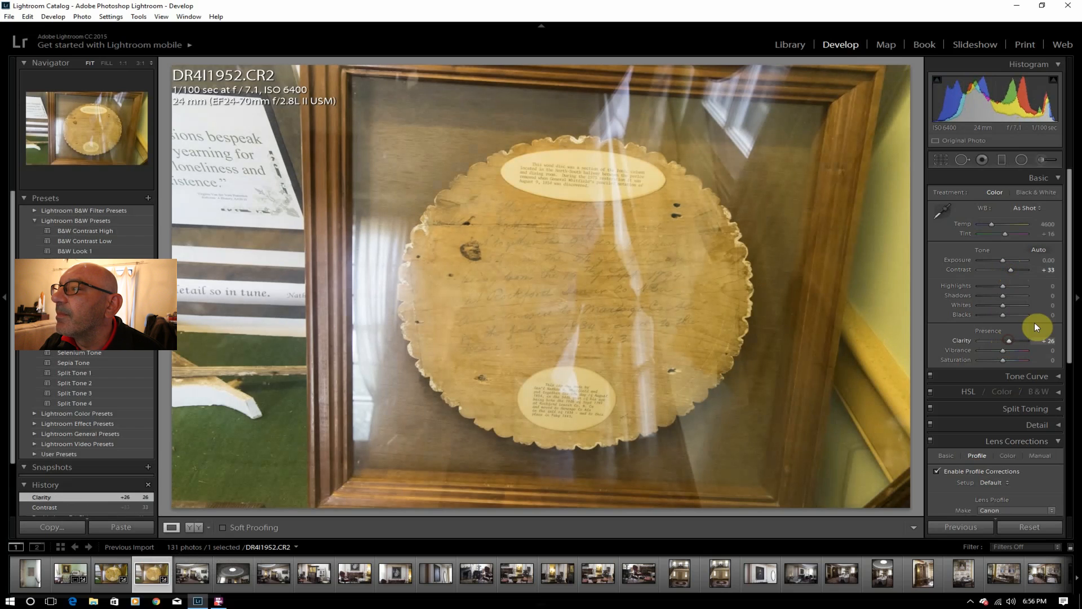
- Set the Dehaze amount to +33, Exposure to +0.36 and Highlights to -86 on DR4I1952.CR2
left_click_drag(1072, 304, 1077, 500)
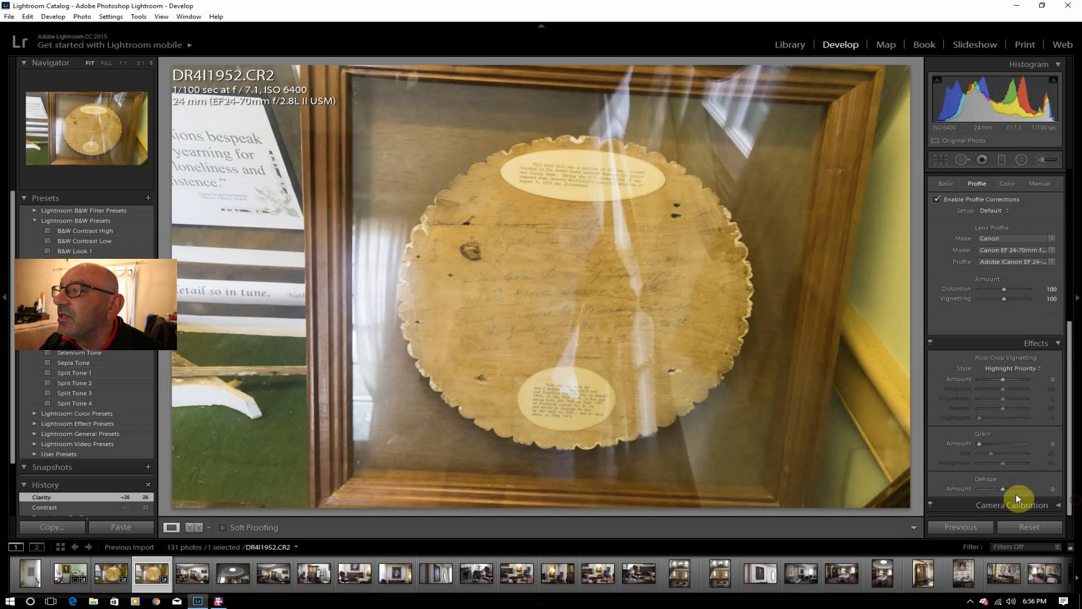
left_click_drag(1006, 489, 1071, 321)
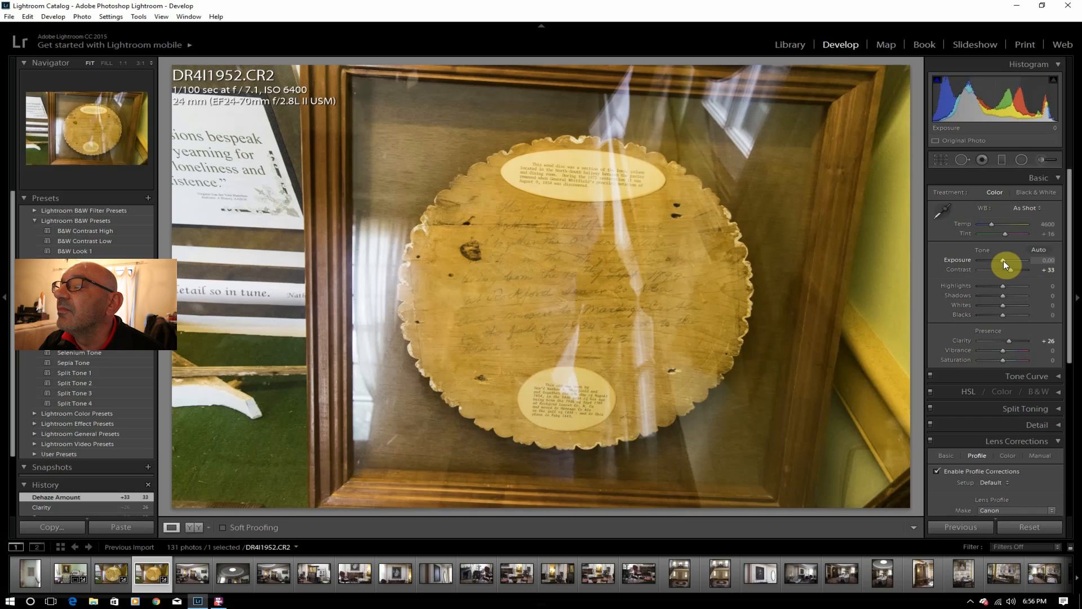
left_click_drag(1004, 261, 1006, 260)
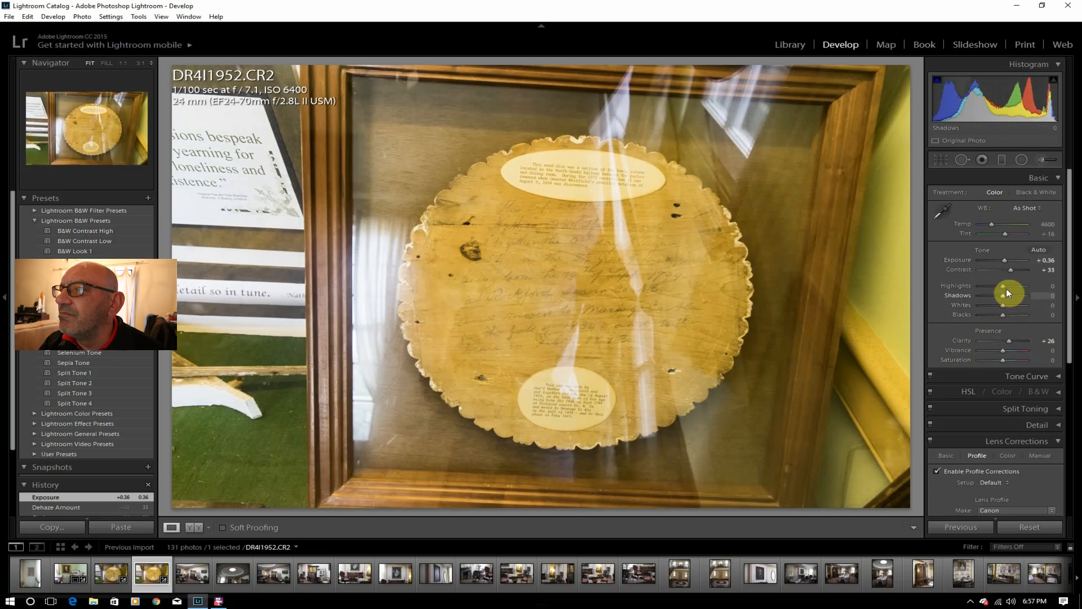
left_click_drag(1002, 285, 984, 285)
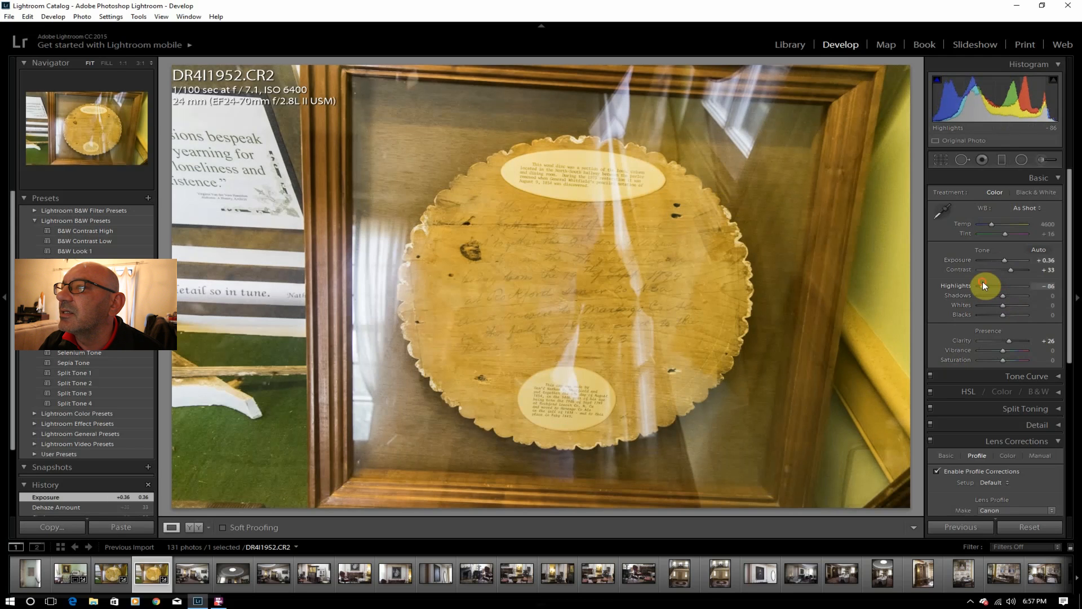
- Set Temp to 3667, Shadows to +40, Vibrance to +14 and Saturation to +2, keeping Tint at +16
left_click_drag(991, 223, 987, 222)
left_click_drag(1013, 293, 1013, 294)
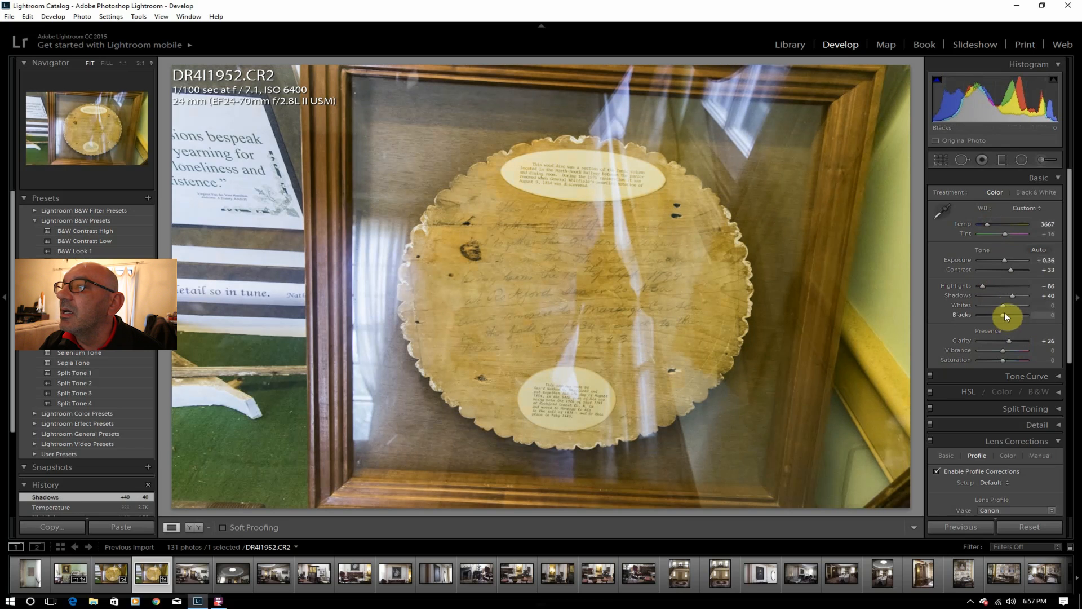
left_click_drag(1006, 351, 1003, 360)
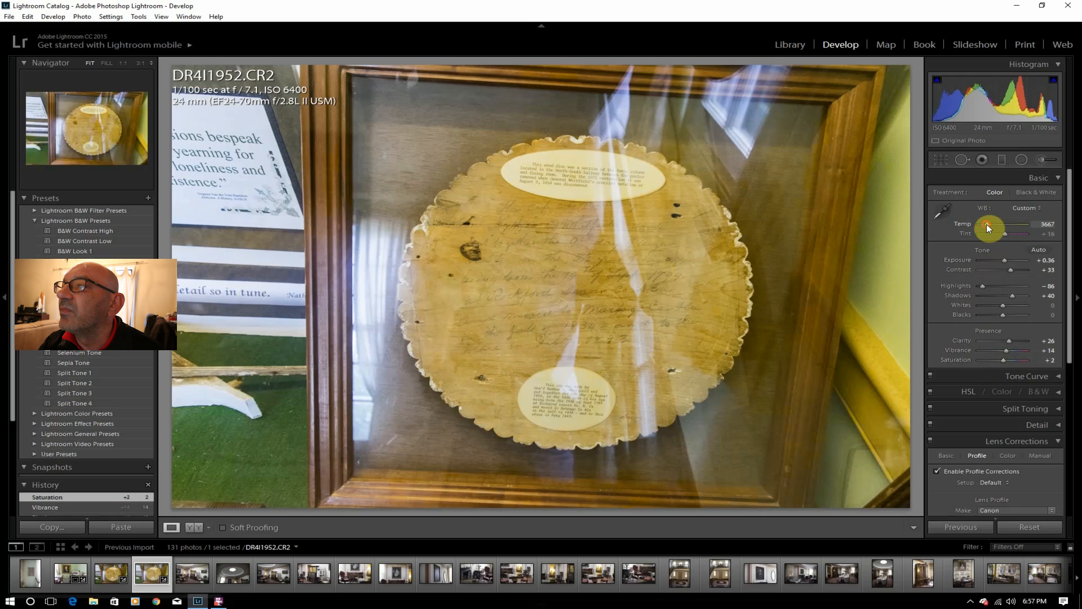
left_click_drag(1005, 232, 1006, 232)
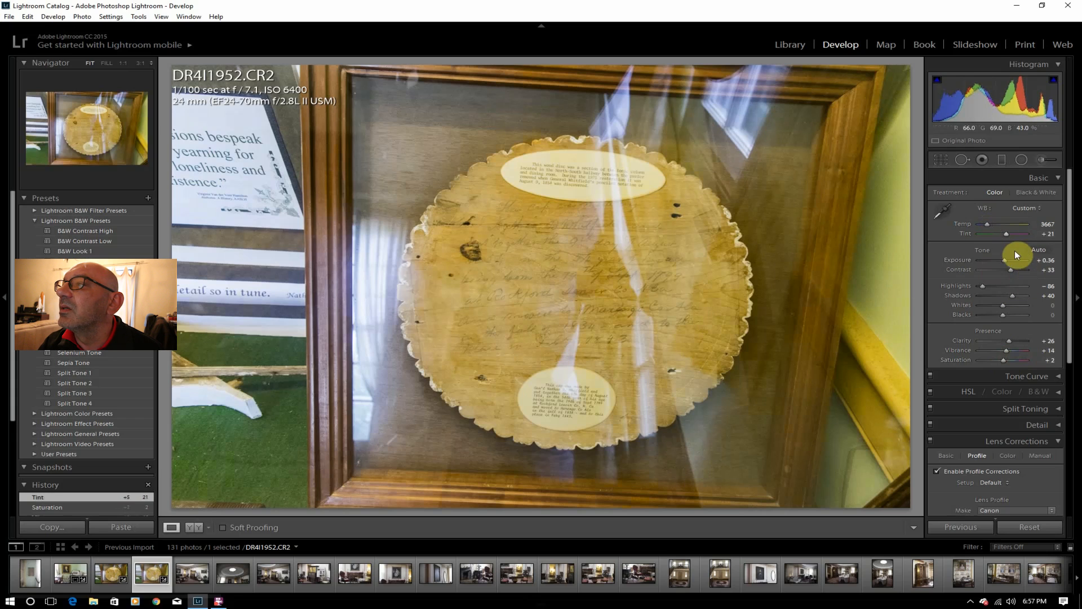
left_click_drag(1006, 232, 1006, 238)
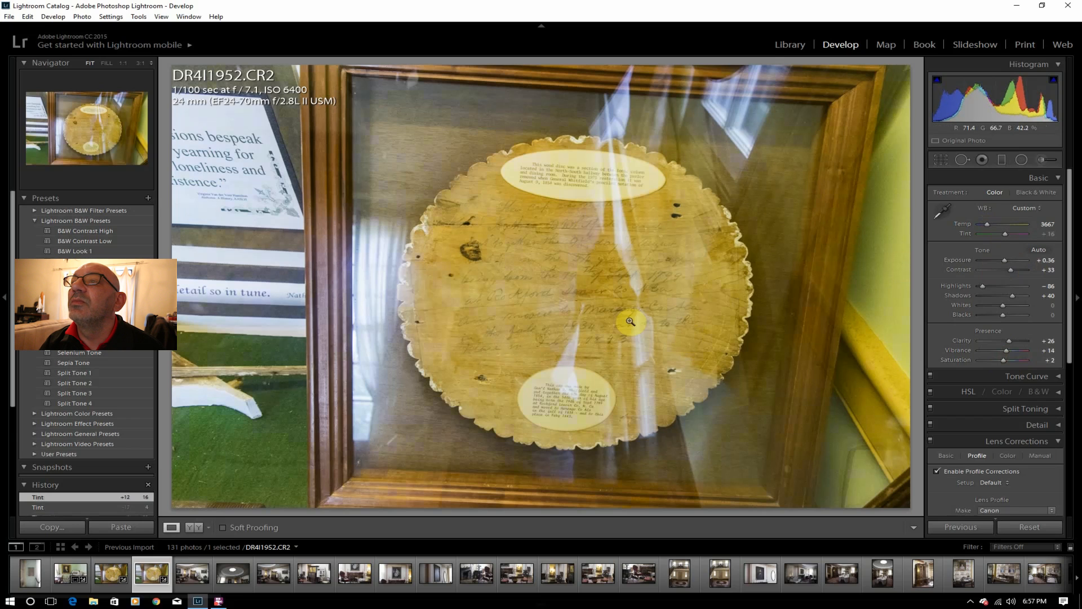
- Compare the edited versions of DR4I1951.CR2 and DR4I1952.CR2 by switching between the two photos
left_click(115, 572)
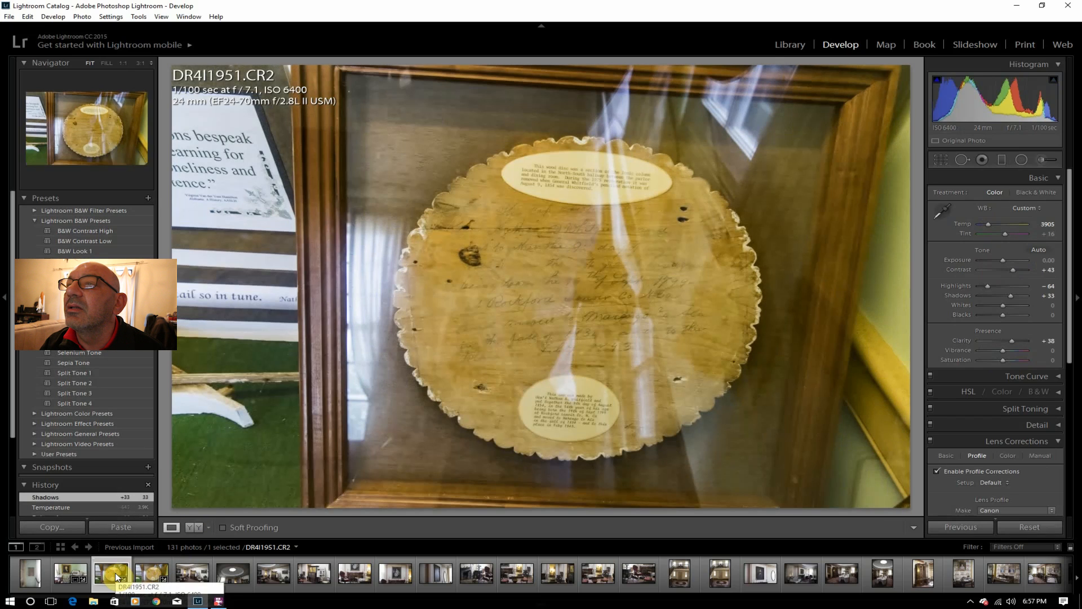
left_click(151, 573)
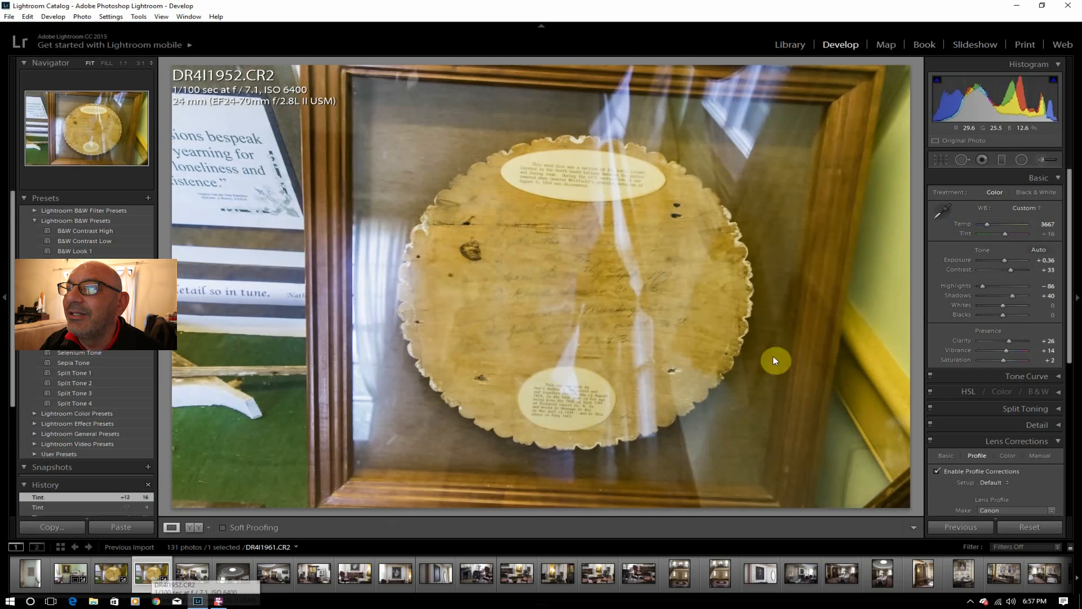
left_click(111, 573)
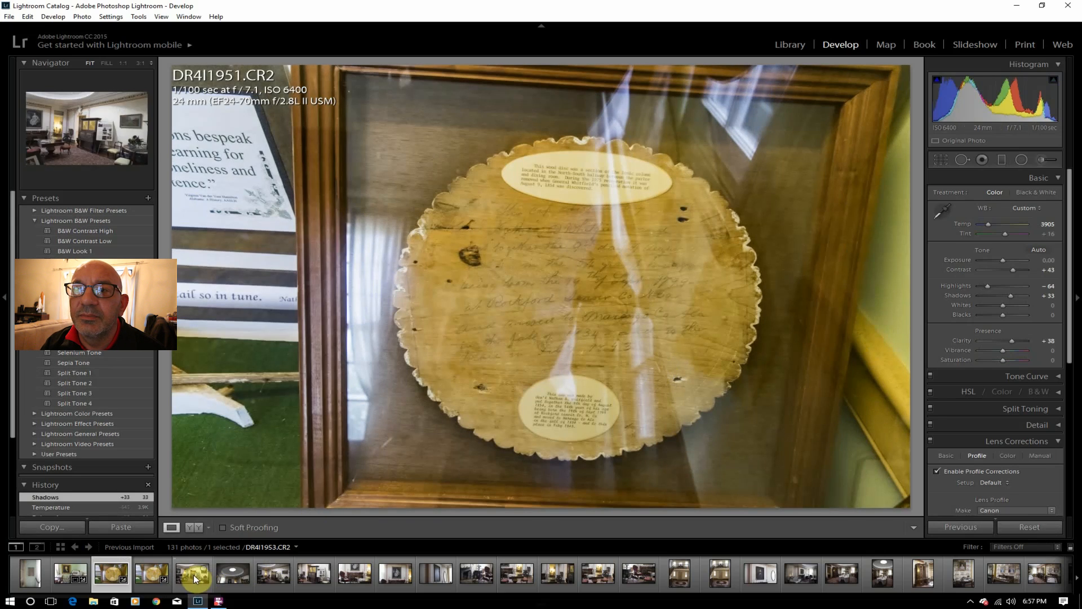
- Open DR4I1953.CR2, enable lens profile corrections, and set Contrast to +29, Highlights to -50 and Shadows to +14
left_click(192, 574)
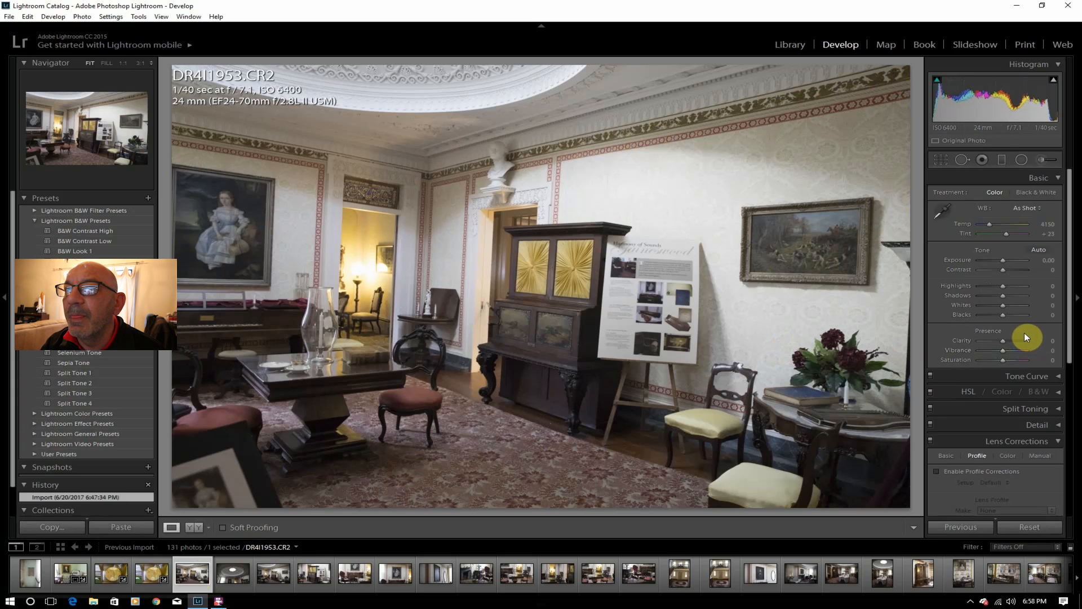
left_click(982, 473)
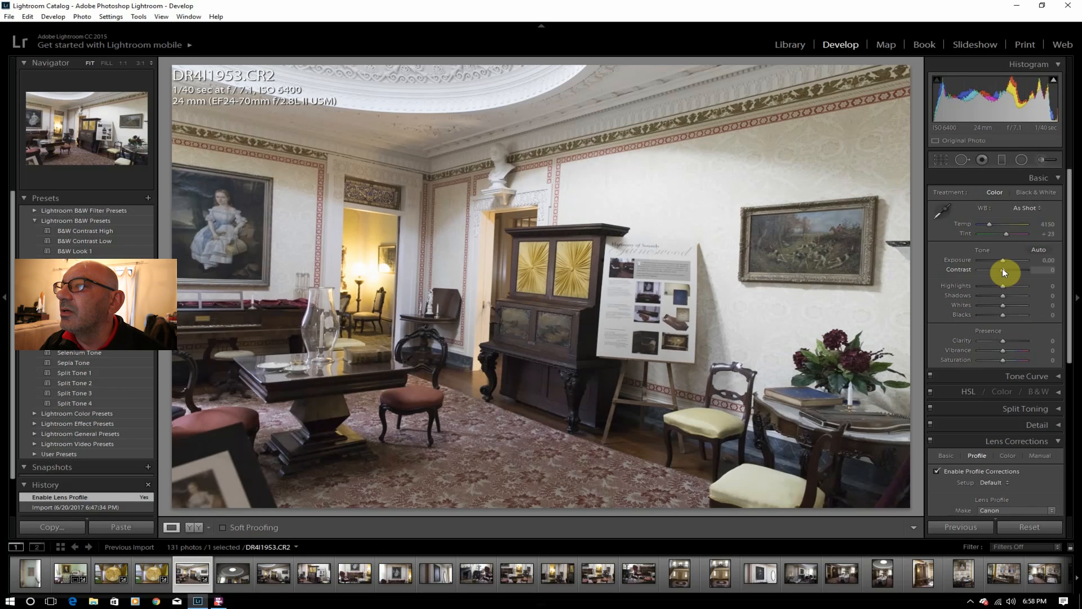
left_click_drag(1004, 272, 1007, 294)
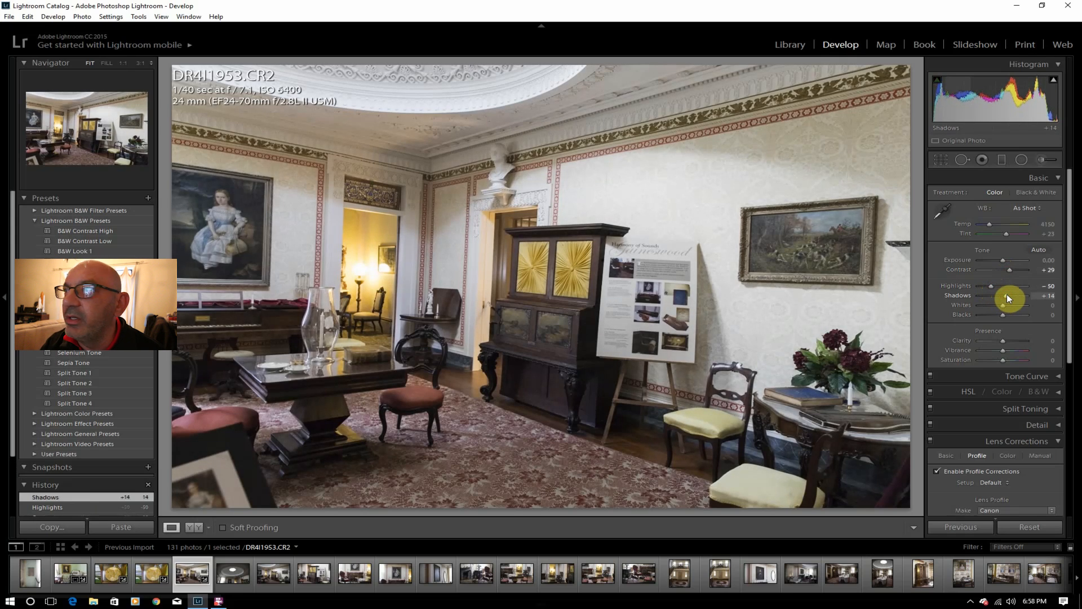
- Reset Exposure to 0.00 after trying -0.12, and set Clarity to +40, Vibrance to +14 and Saturation to +7
left_click_drag(1002, 260, 1002, 259)
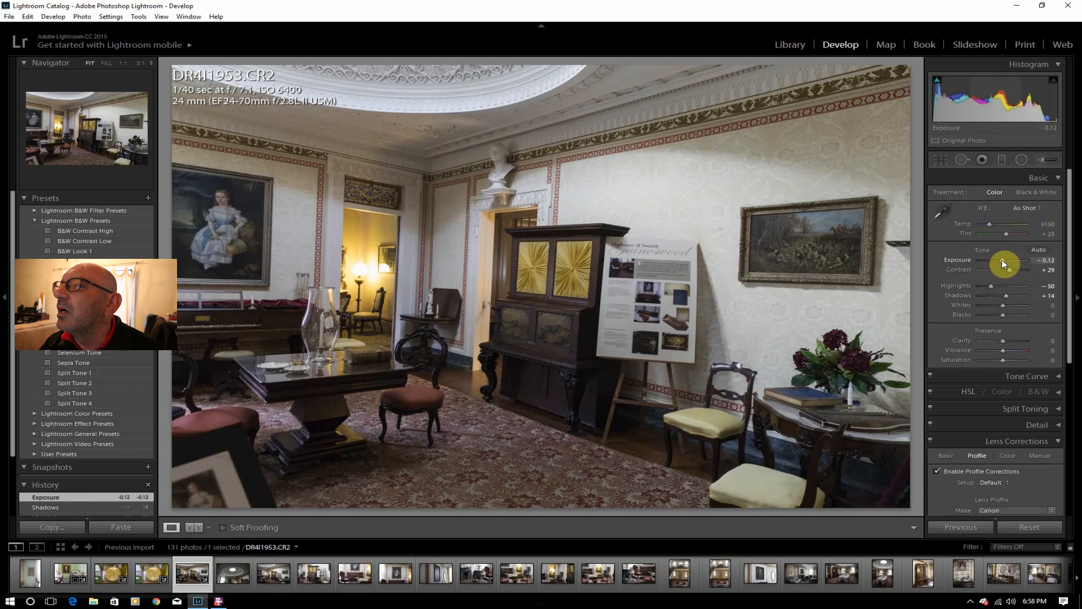
double_click(1003, 259)
mouse_move(1004, 341)
left_mouse_down()
mouse_move(1014, 340)
mouse_move(1004, 359)
left_mouse_up()
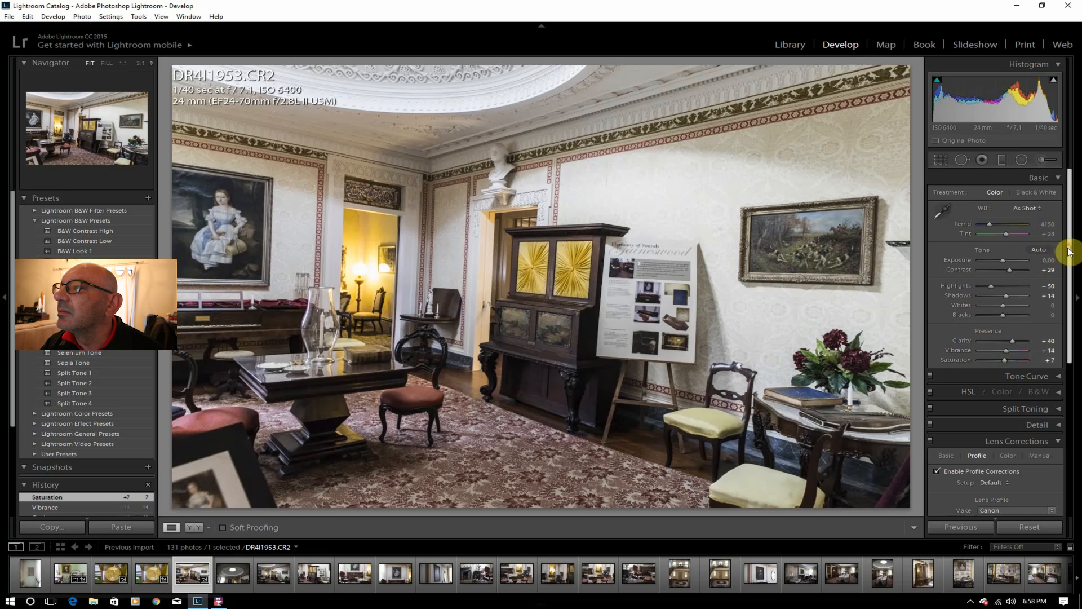
- Set the Dehaze amount to +14 and raise Shadows to +52 on the parlour photo
left_click_drag(1009, 299, 1058, 457)
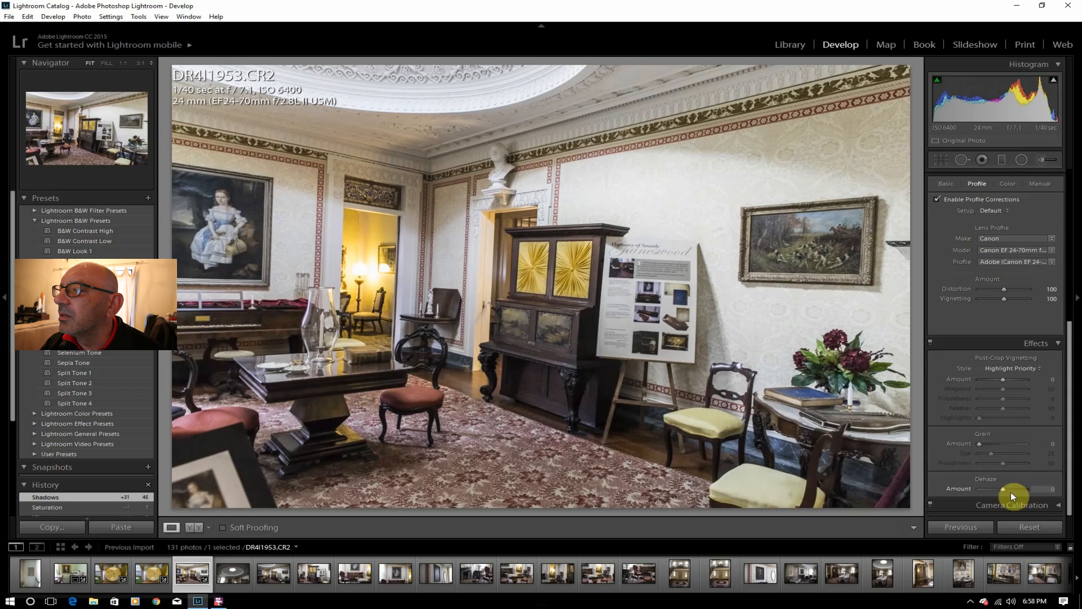
left_click_drag(1005, 488, 1006, 489)
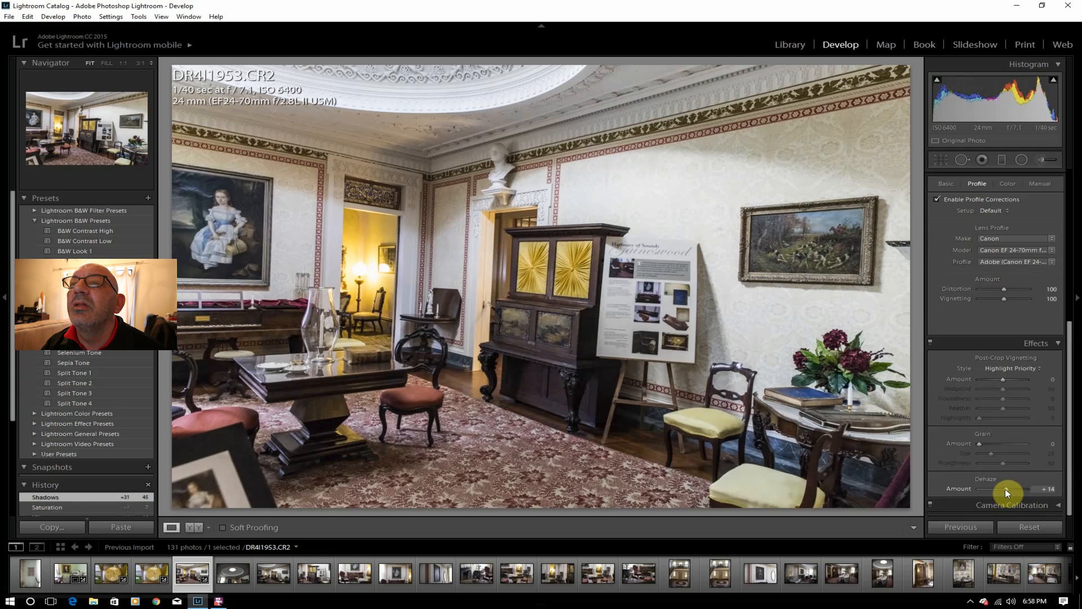
left_click_drag(1070, 473, 1076, 262)
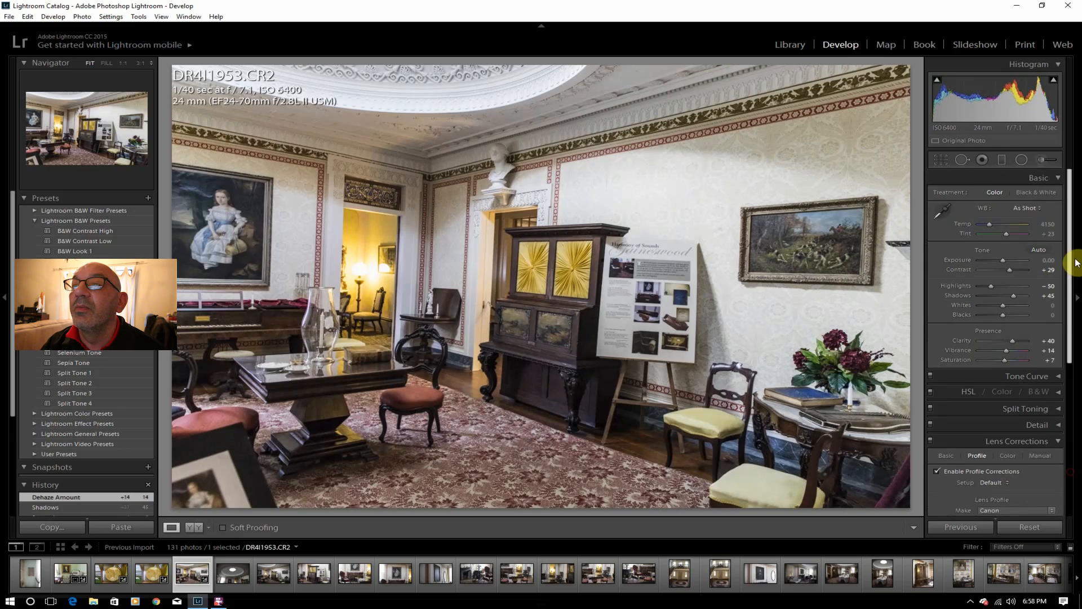
left_click(1015, 294)
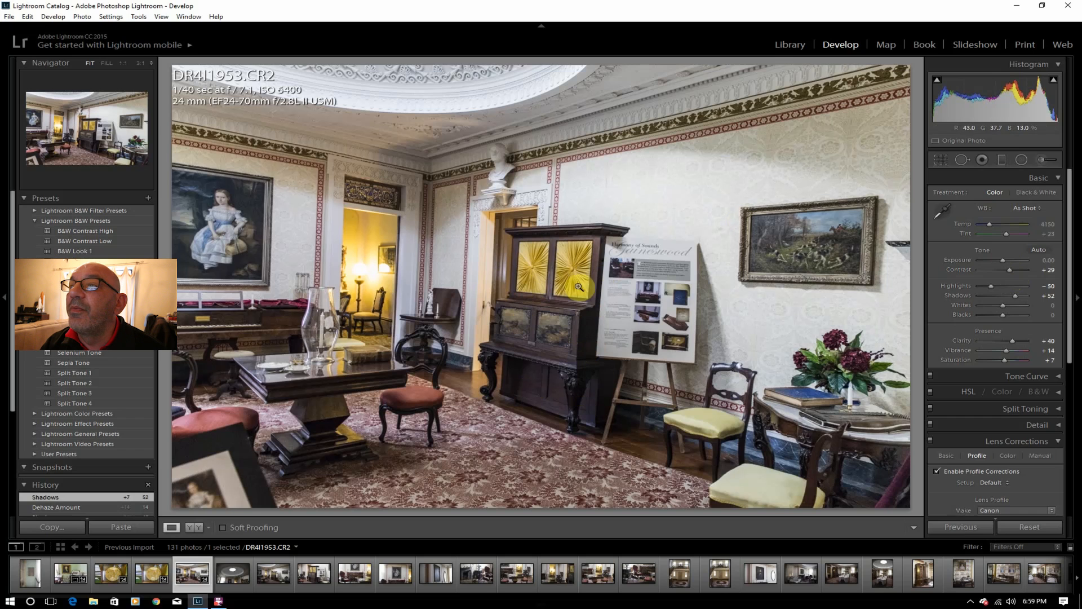
- Examine the text on the Gaineswood display board and the cabinet's painted panels at 1:1 magnification
left_click(636, 290)
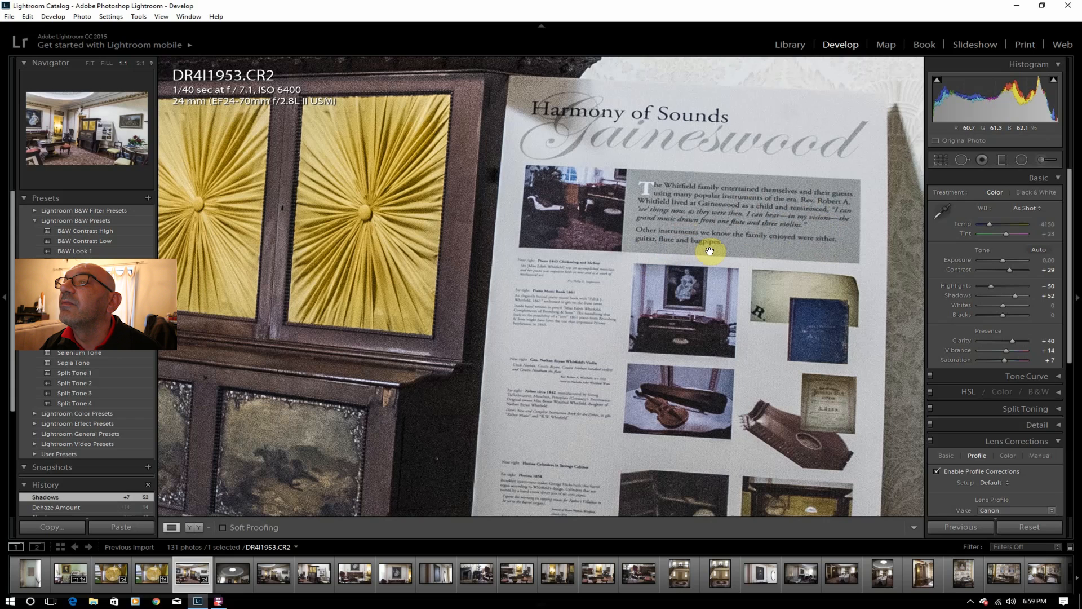
left_click(89, 63)
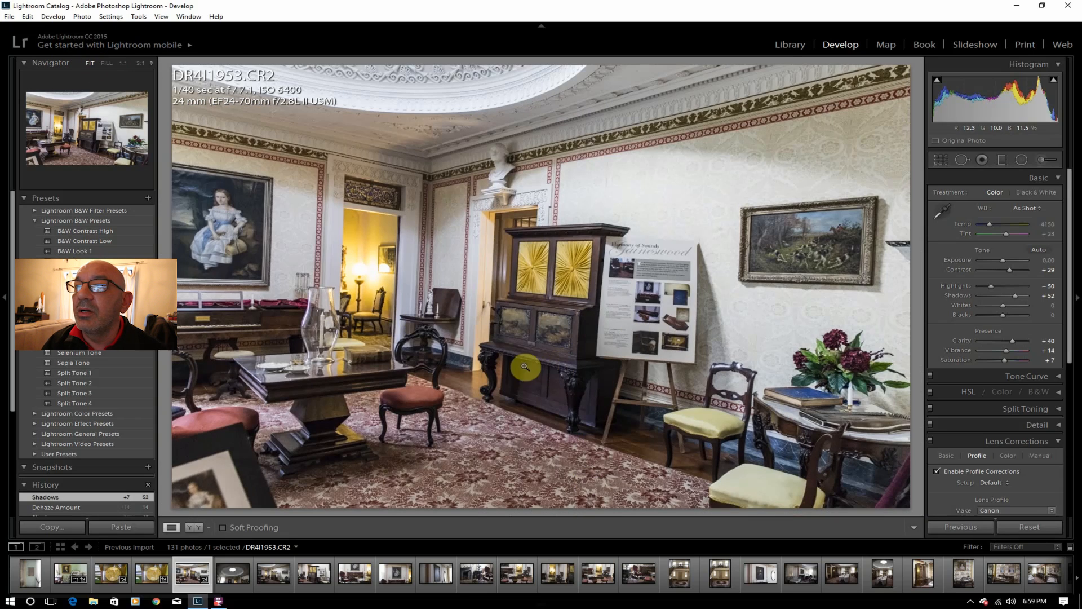
left_click(508, 333)
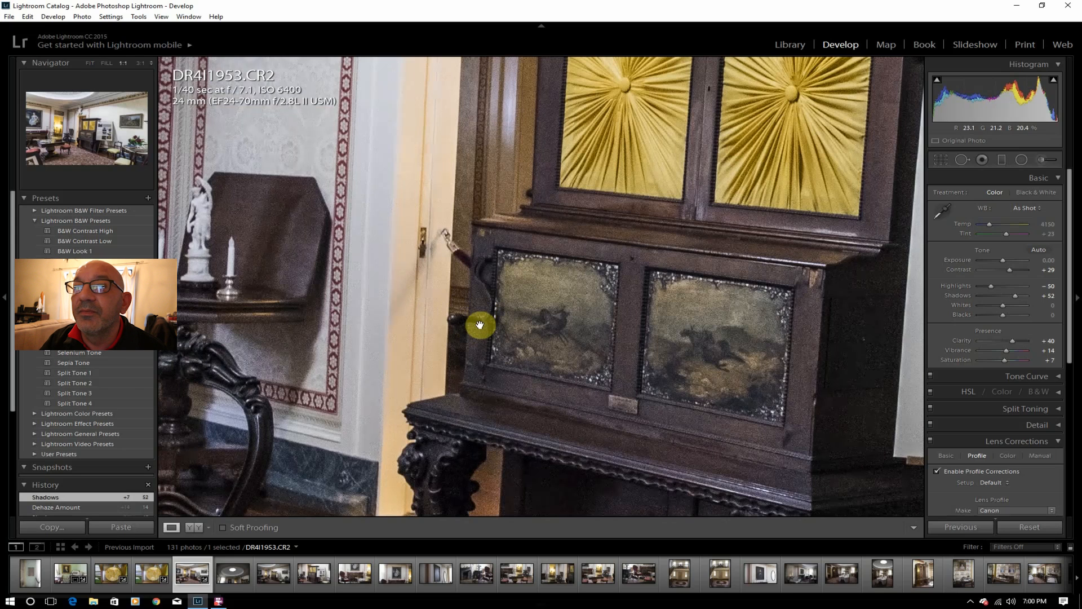
- Fit the parlour photo DR4I1953.CR2 in view, check its Dehaze setting, and export it to the hard drive
left_click(96, 67)
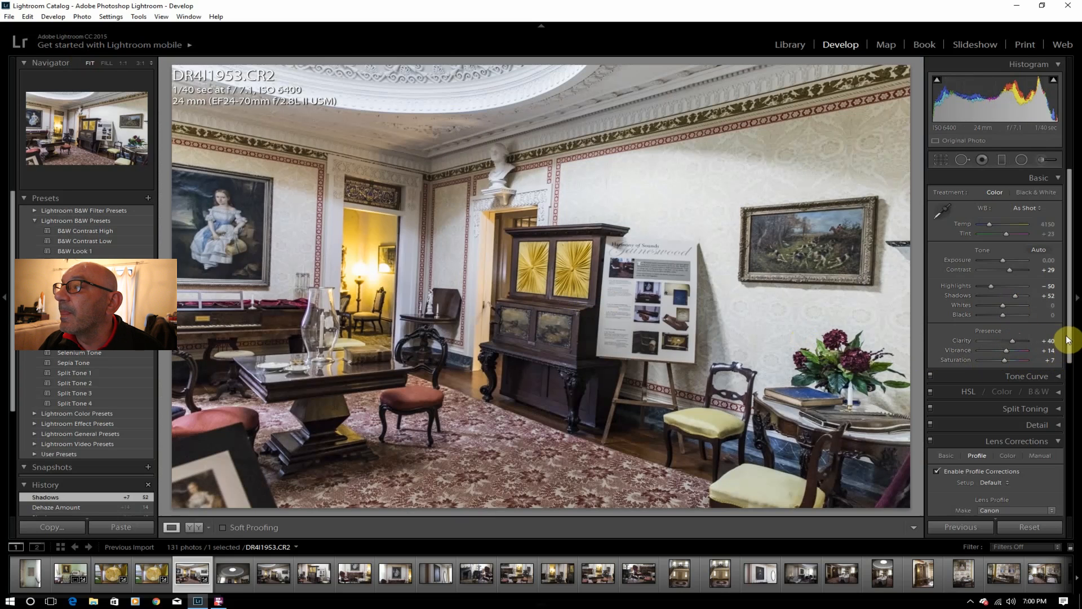
left_click_drag(1067, 347, 1068, 501)
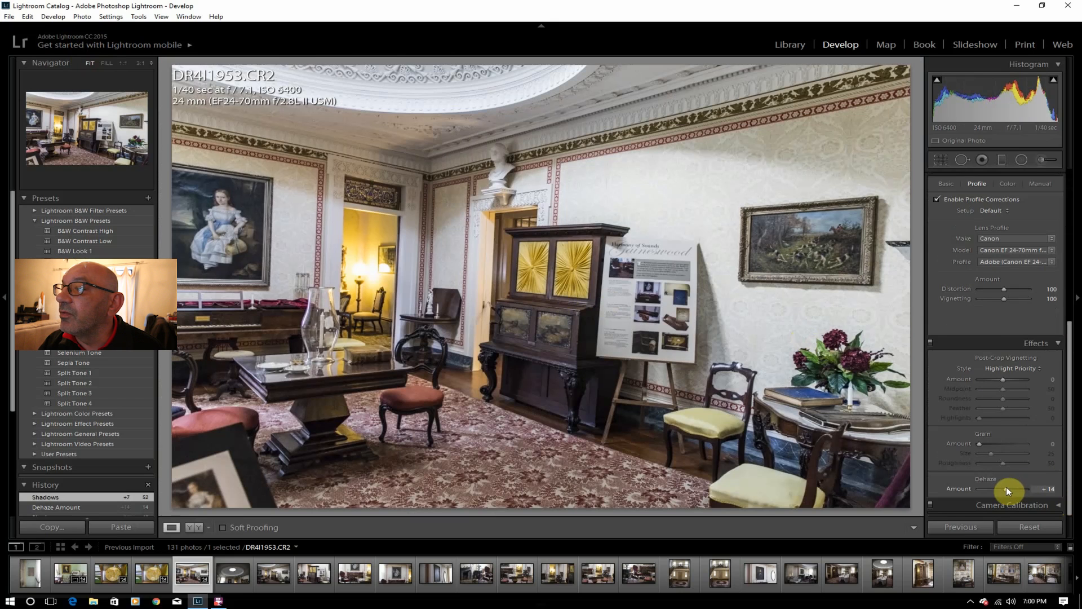
left_click(9, 17)
left_click(49, 142)
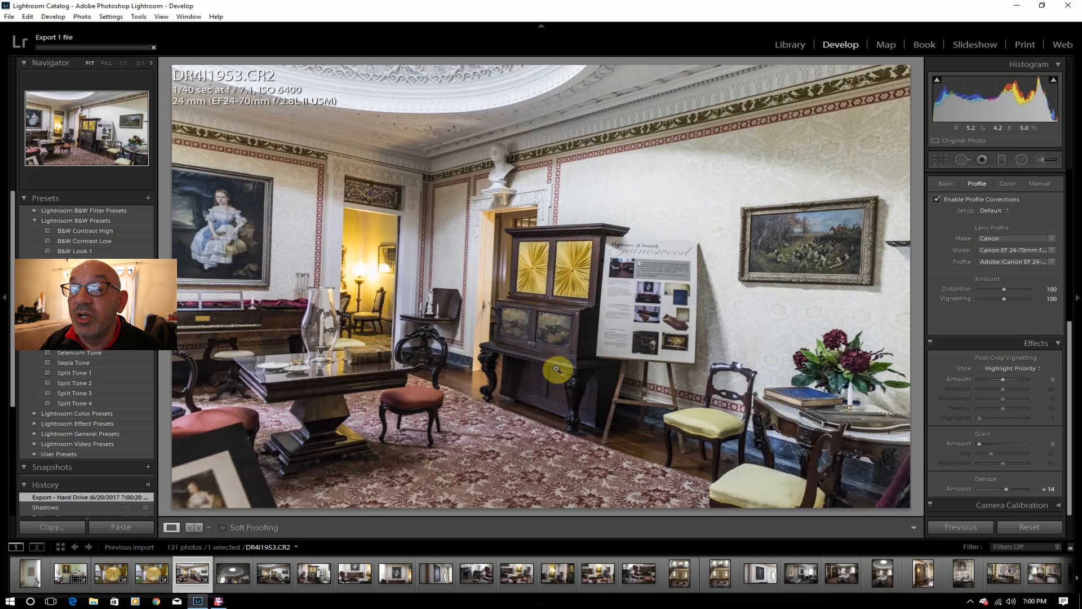
- Open DR4I1954.CR2 with highlight clipping shown, set Highlights to -64 and enable lens profile corrections
left_click(236, 574)
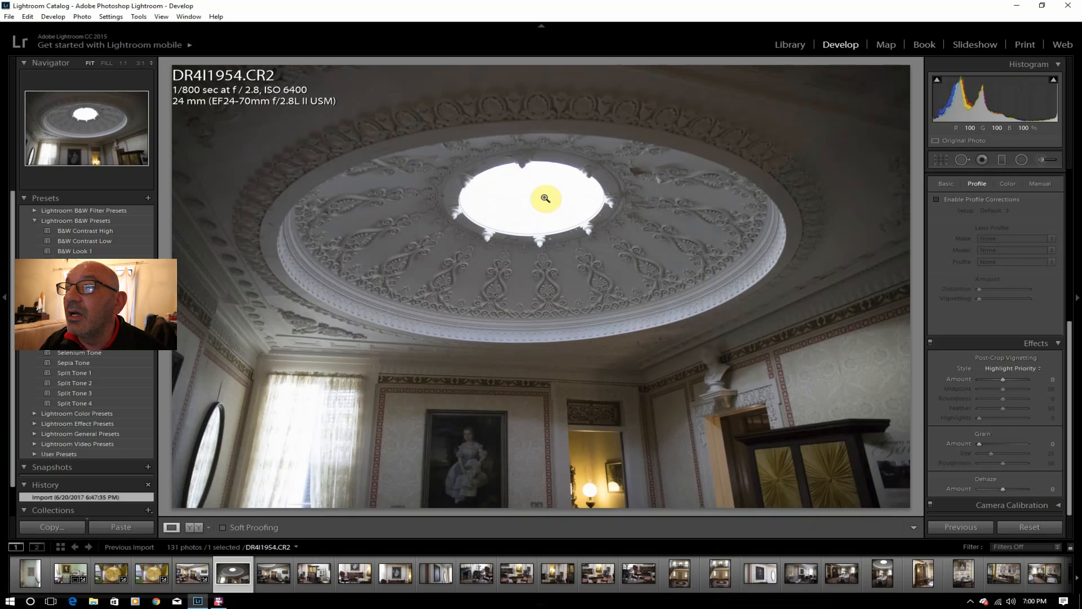
left_click(1054, 81)
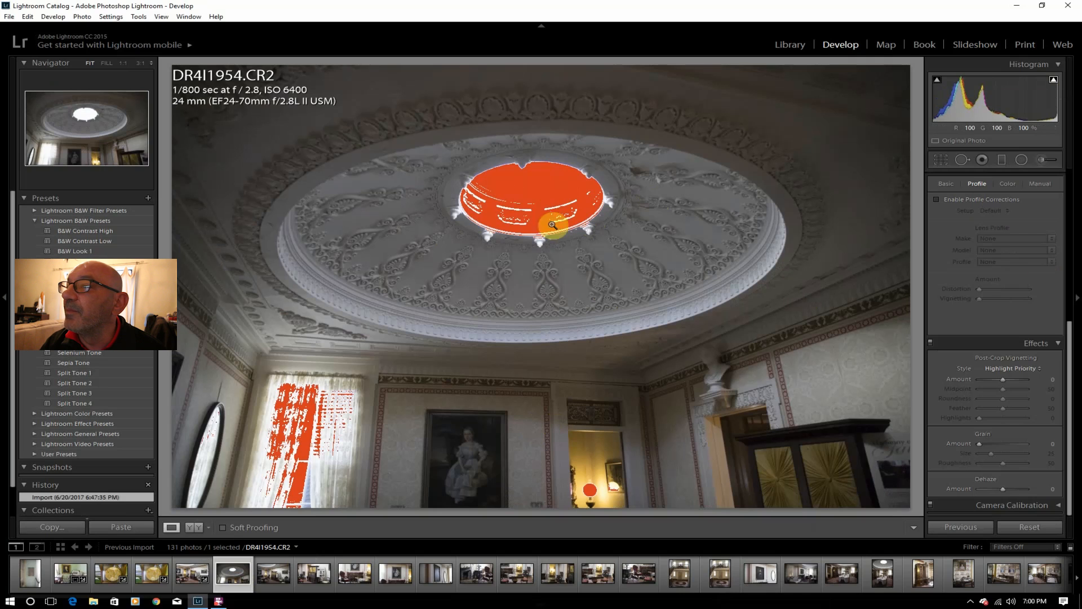
left_click_drag(1065, 316, 1066, 212)
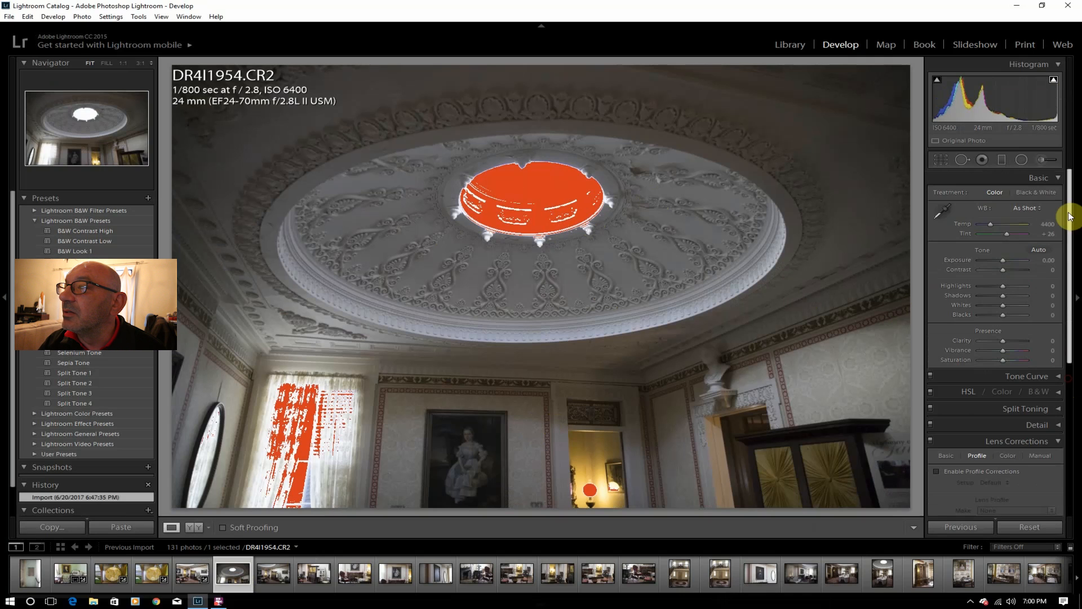
left_click_drag(1005, 286, 989, 286)
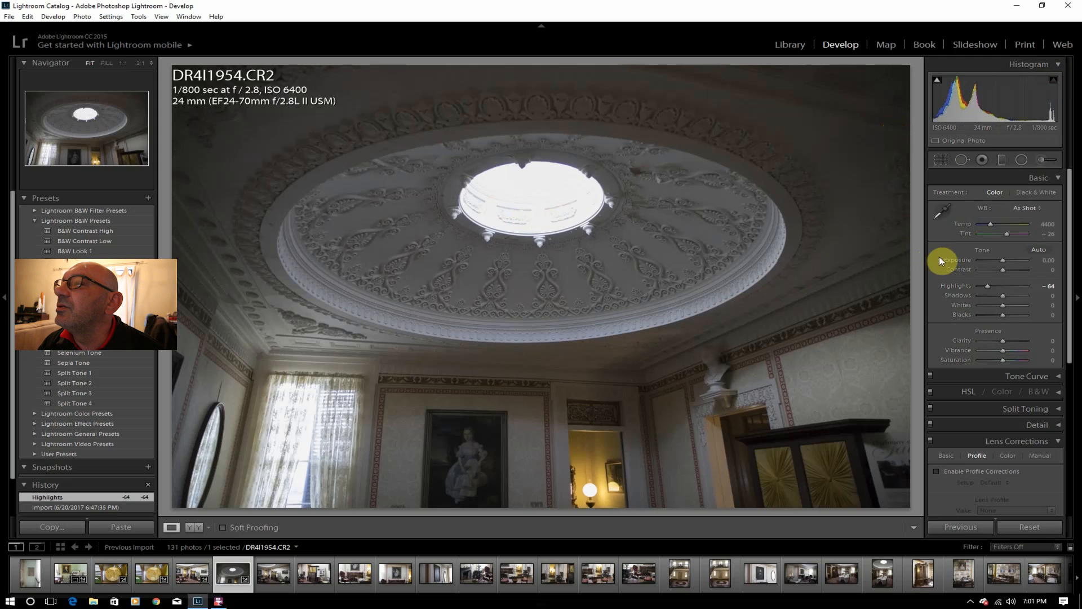
left_click(986, 470)
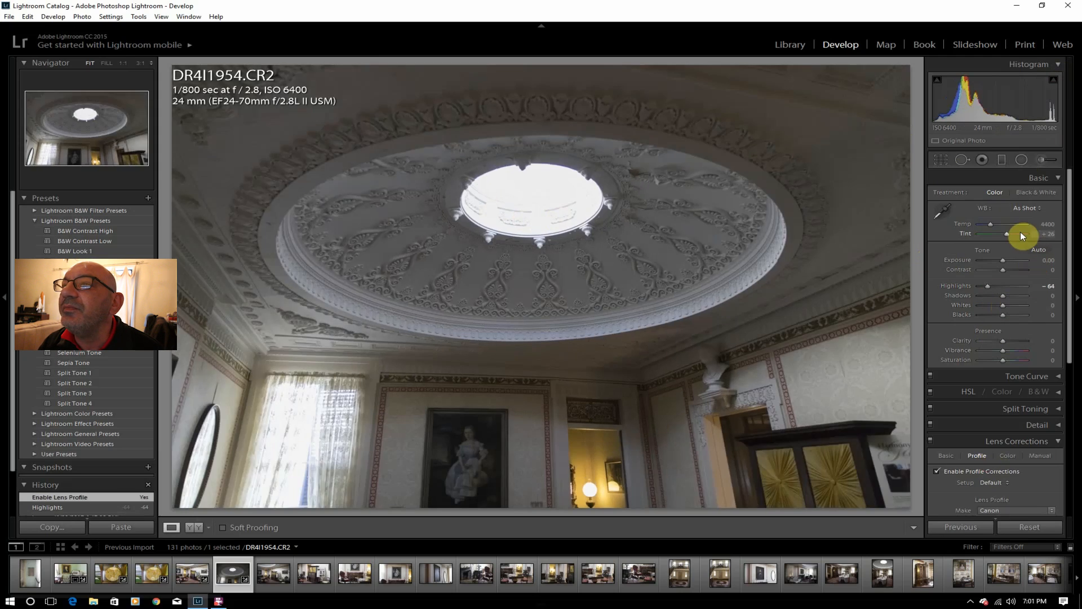
- Set Exposure to +1.07, Highlights to -88, Contrast to +24, Clarity to +21, Vibrance to +12 and Saturation to +7 on the domed ceiling photo
left_click_drag(1003, 261, 983, 285)
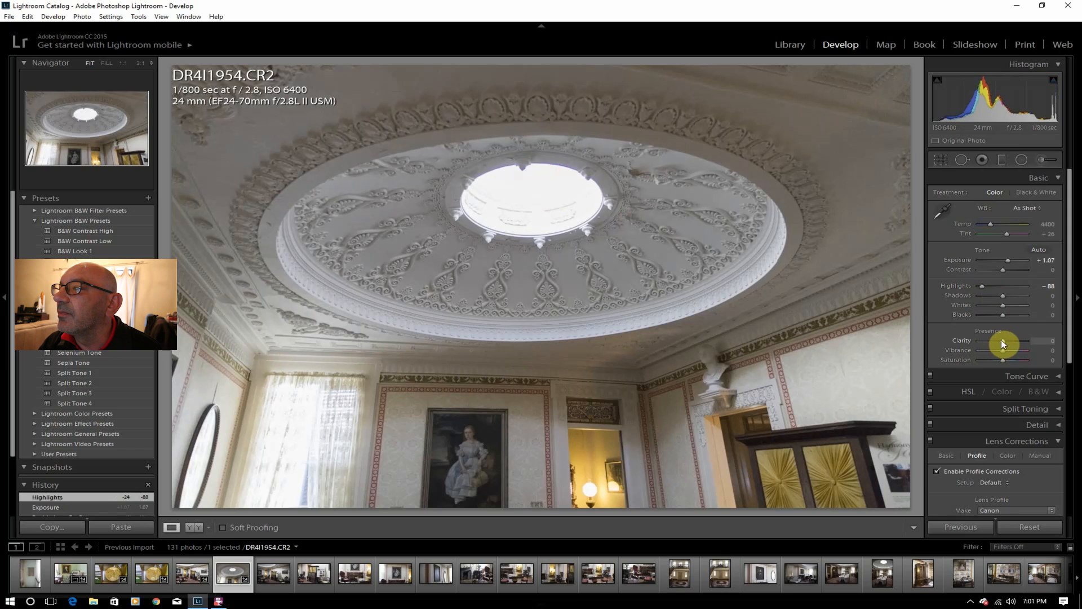
left_click_drag(1005, 341, 1007, 333)
left_click_drag(1003, 269, 1009, 270)
left_click_drag(996, 349, 1004, 359)
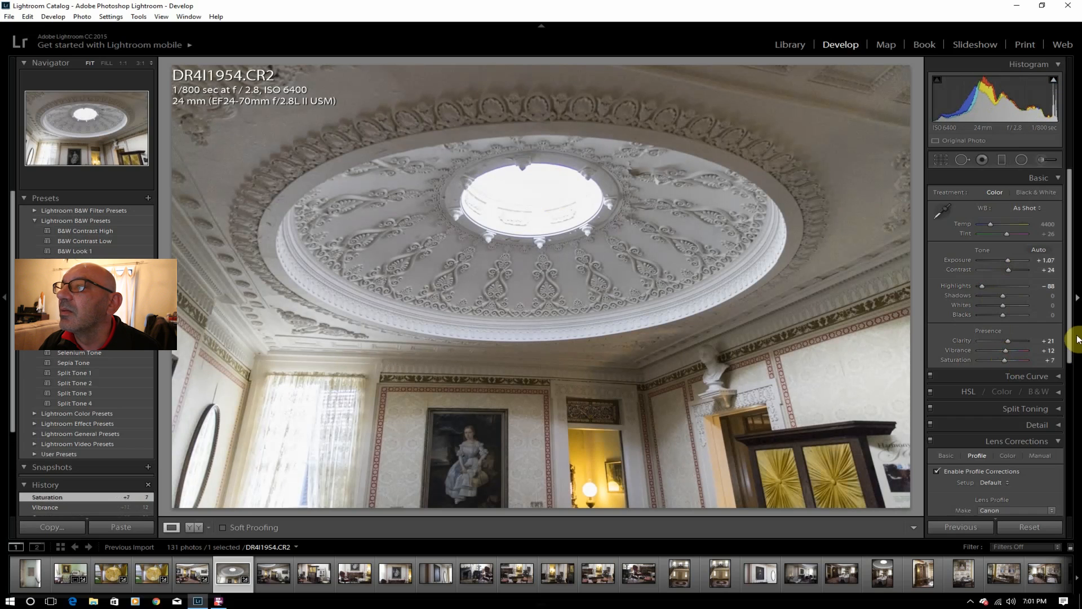
- Set Shadows to +48, Highlights to -90 and the Dehaze amount to +12 on the domed ceiling photo
left_click_drag(1003, 296, 984, 284)
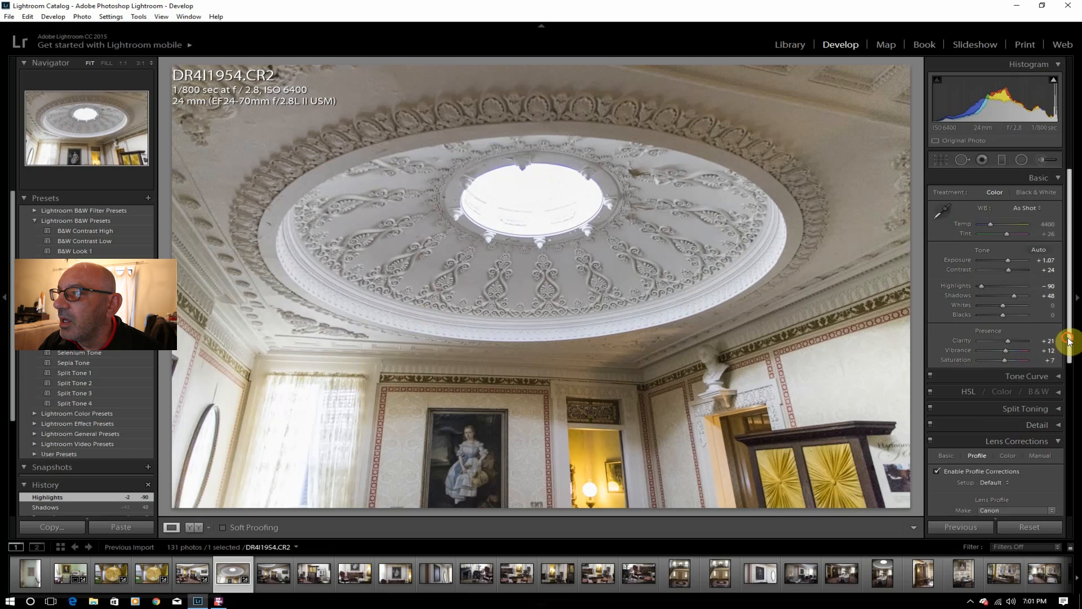
left_click_drag(1069, 340, 1073, 496)
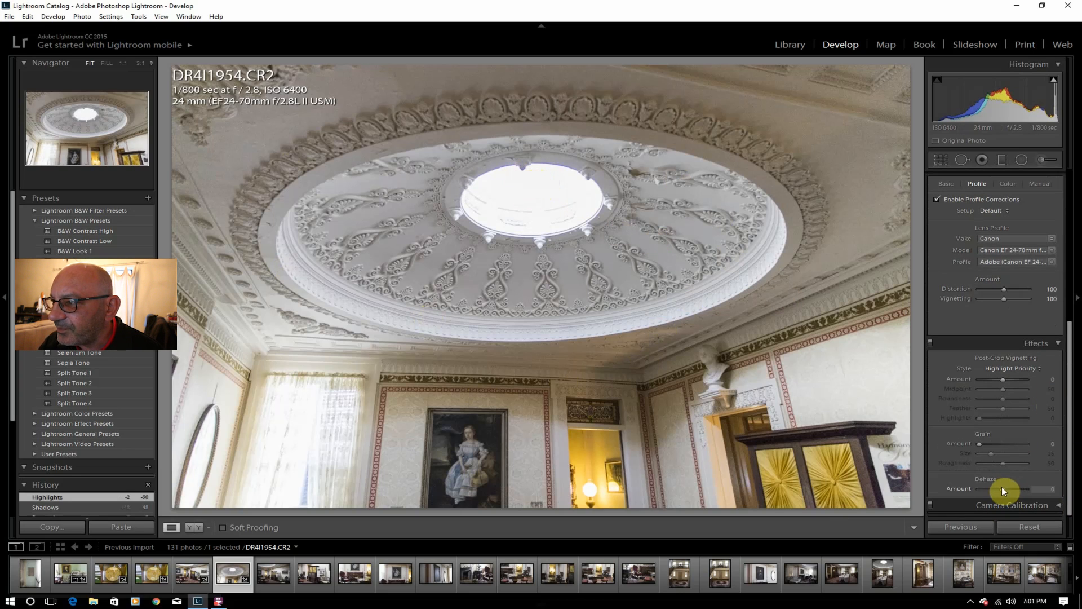
left_click_drag(1004, 486, 1005, 486)
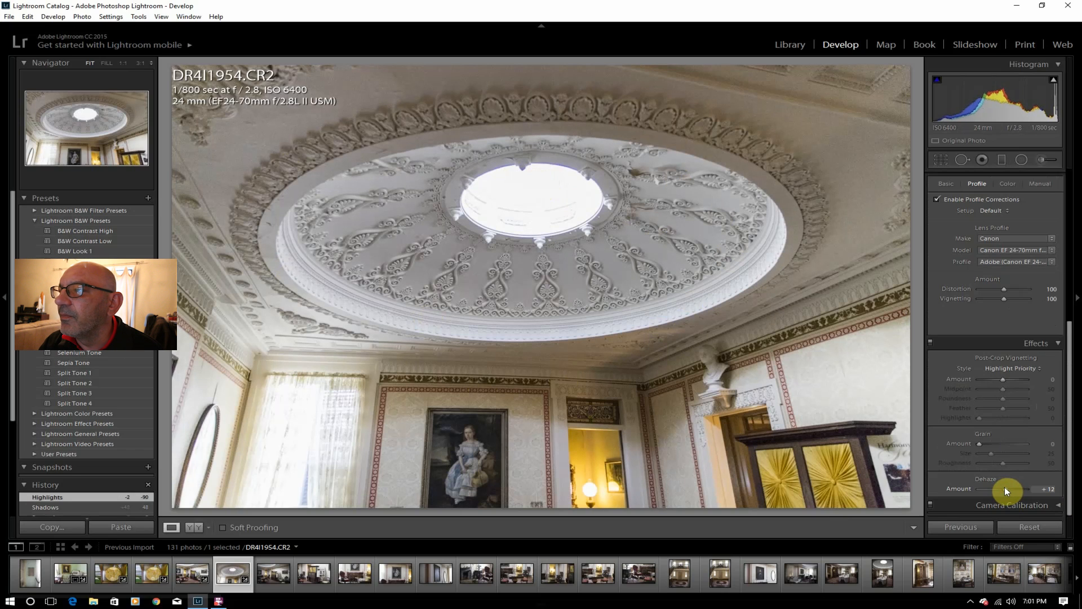
left_click_drag(1005, 486, 1075, 306)
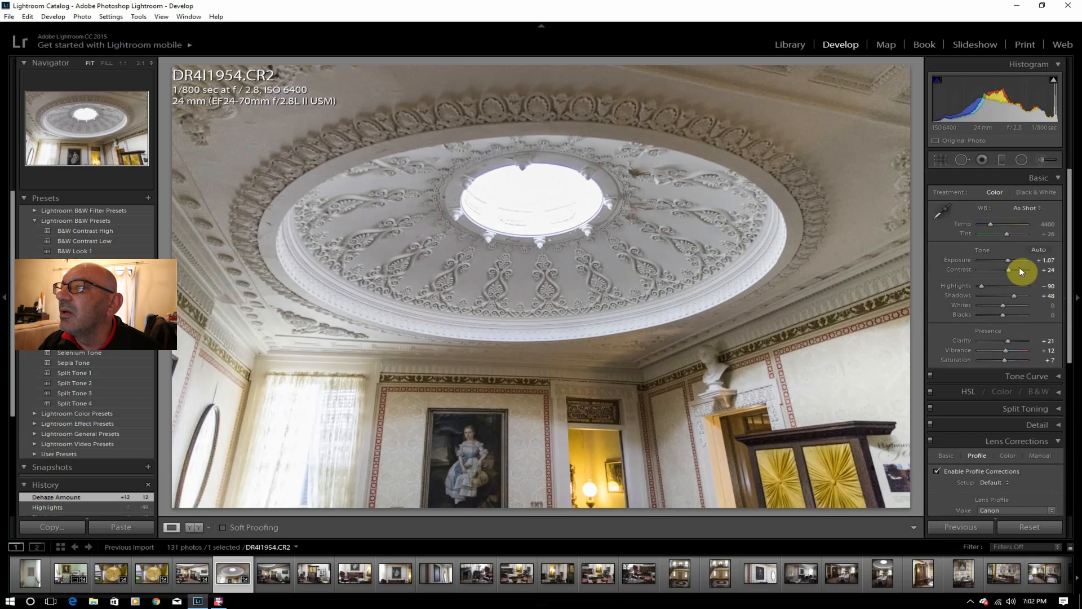
- Export DR4I1954.CR2 as a renamed JPG with a lowercase extension to the J:\ToPost folder on the hard drive
left_click(9, 16)
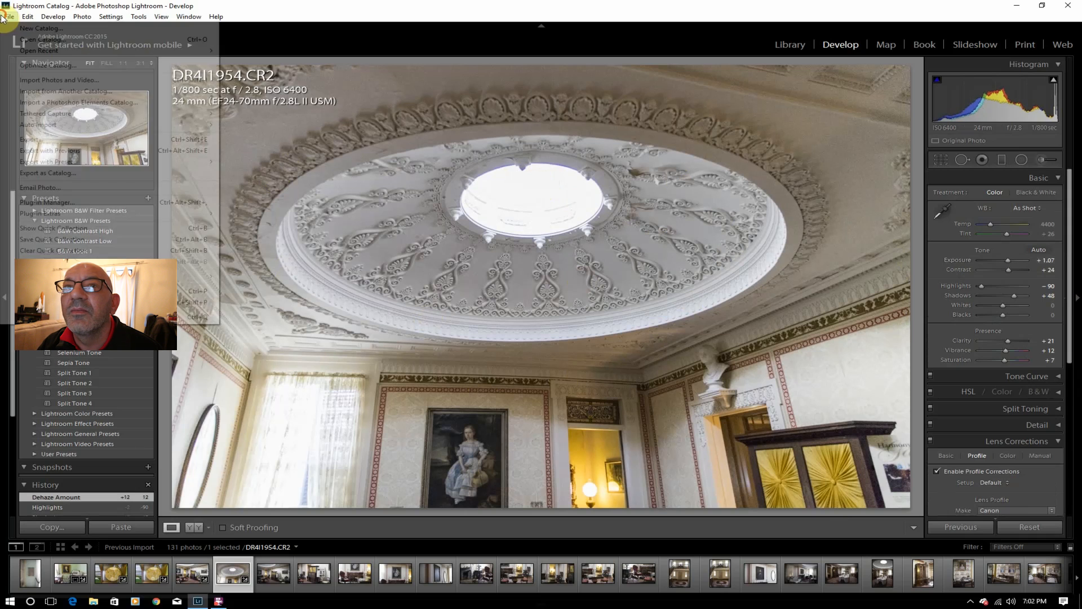
left_click(58, 141)
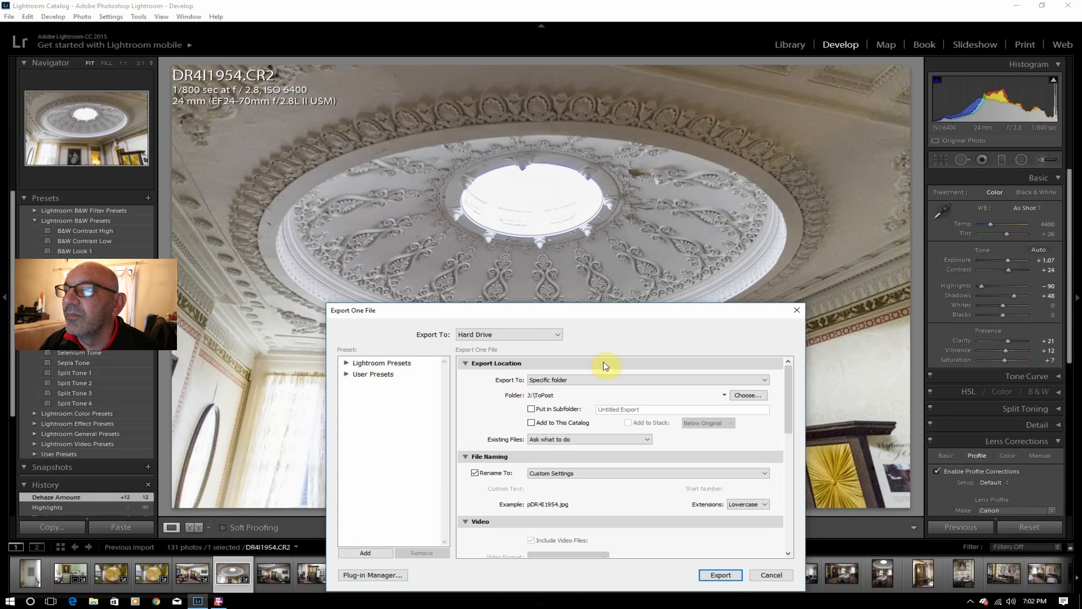
left_click(719, 574)
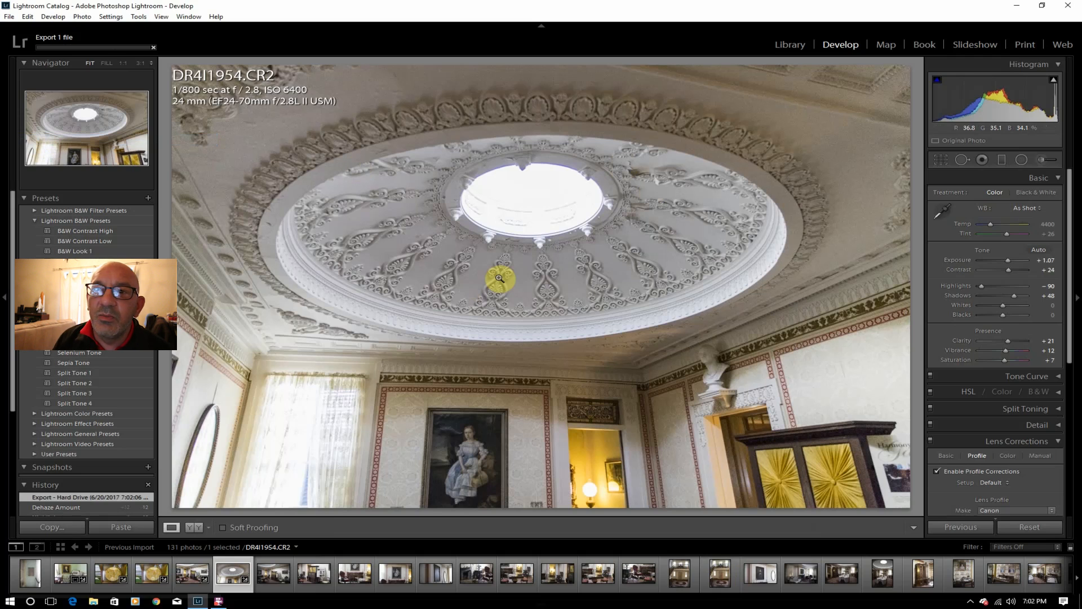
- View DR4I1955.CR2, and examine the Gaineswood board's captions and pictures in DR4I1956.CR2 at 1:1 magnification
left_click(275, 577)
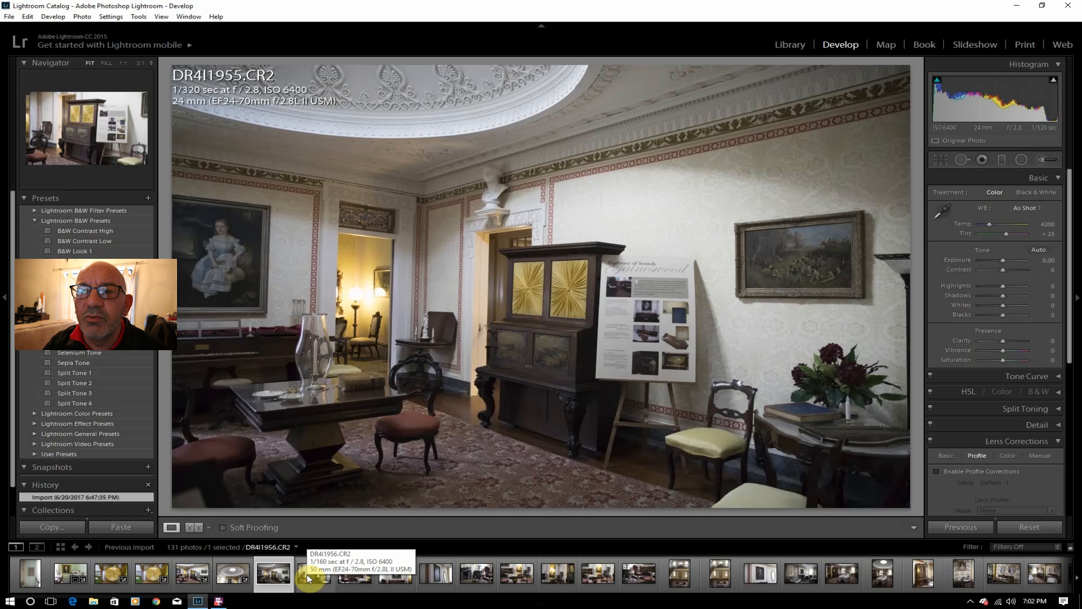
left_click(307, 574)
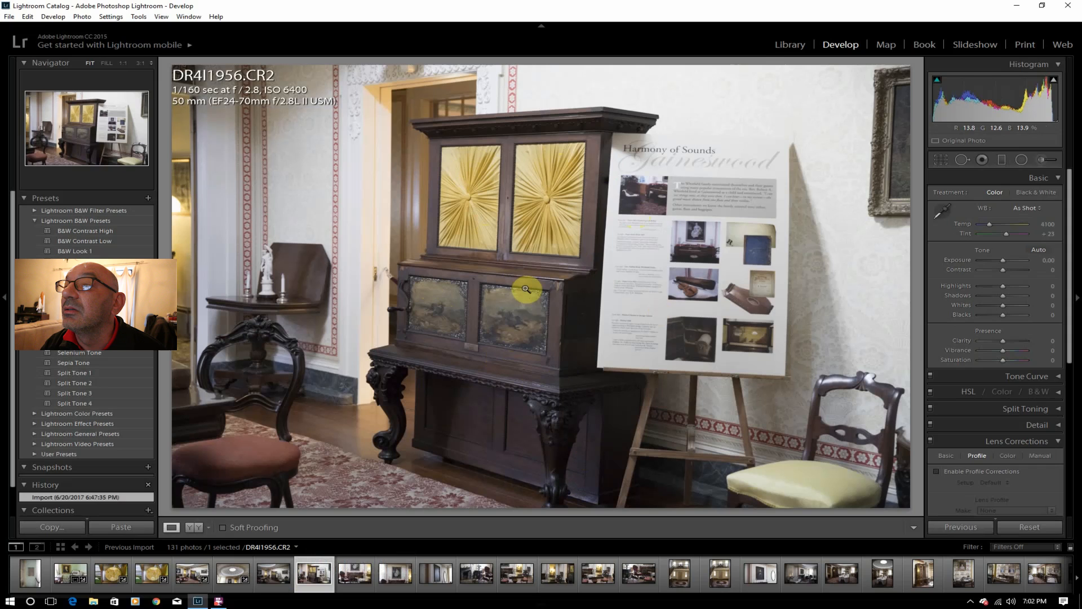
left_click(642, 286)
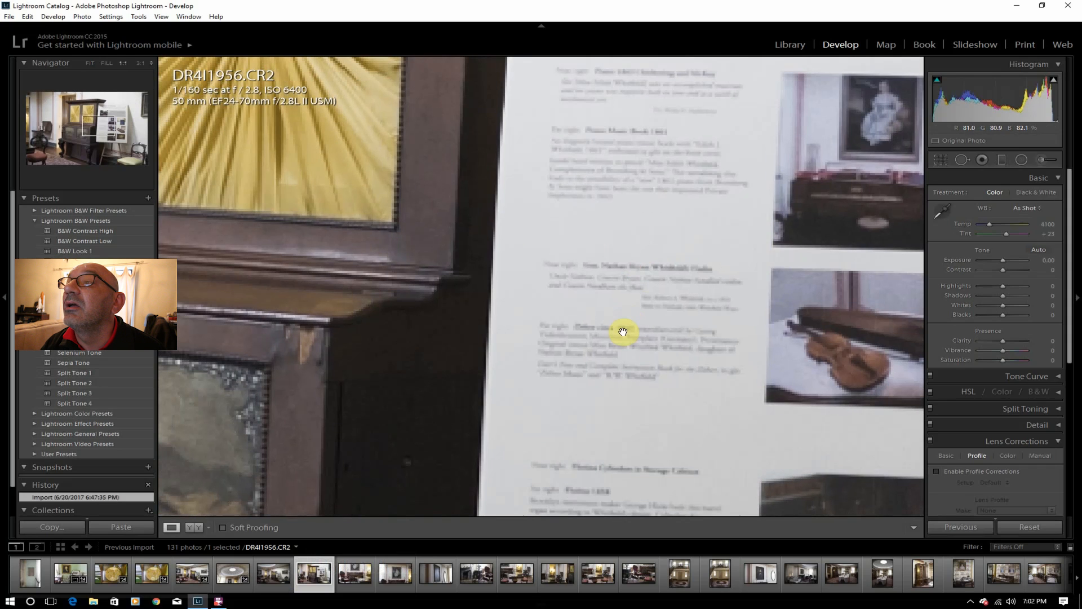
left_click_drag(667, 305, 521, 392)
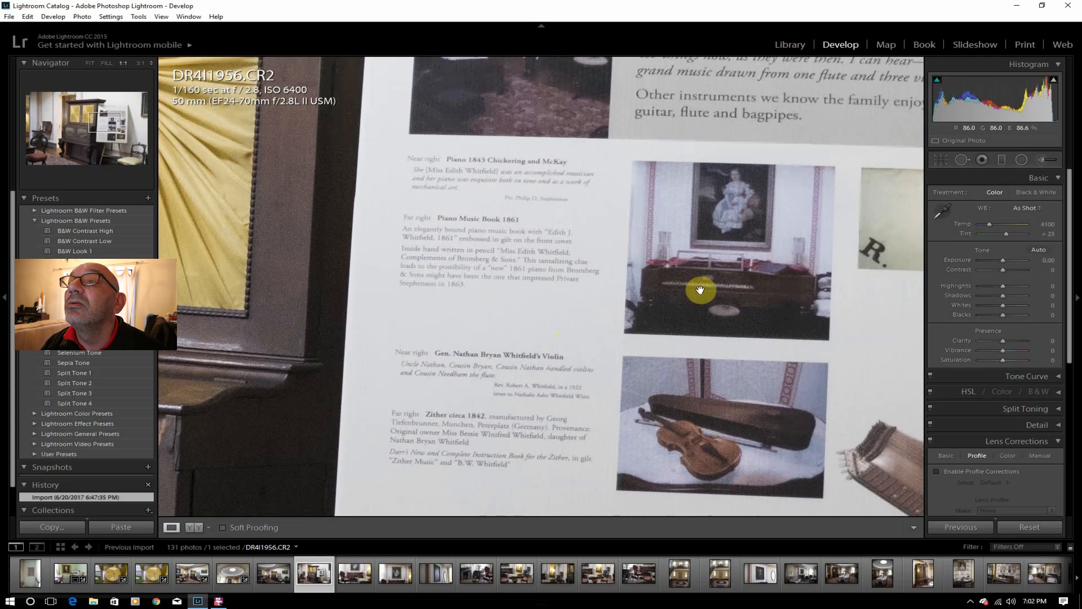
left_click_drag(536, 177, 514, 234)
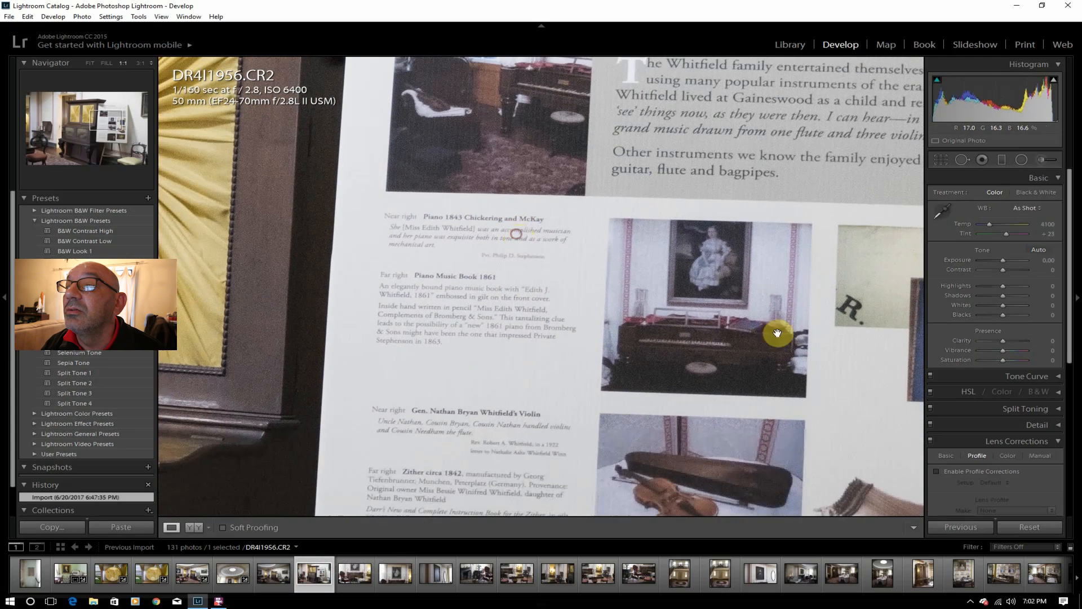
left_click_drag(562, 380, 585, 205)
left_click_drag(587, 360, 601, 225)
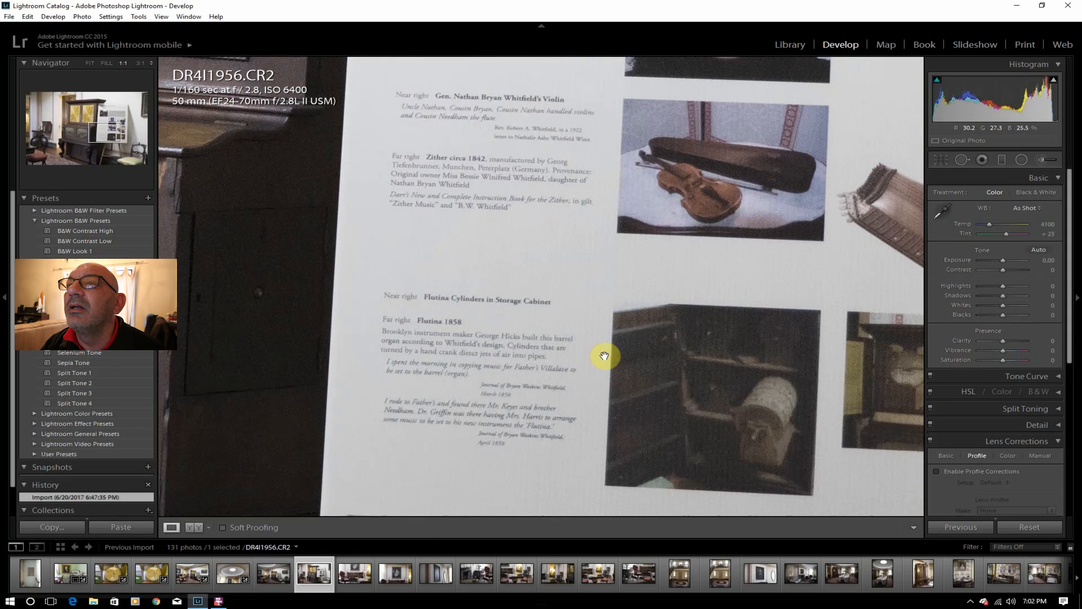
left_click_drag(580, 365, 580, 312)
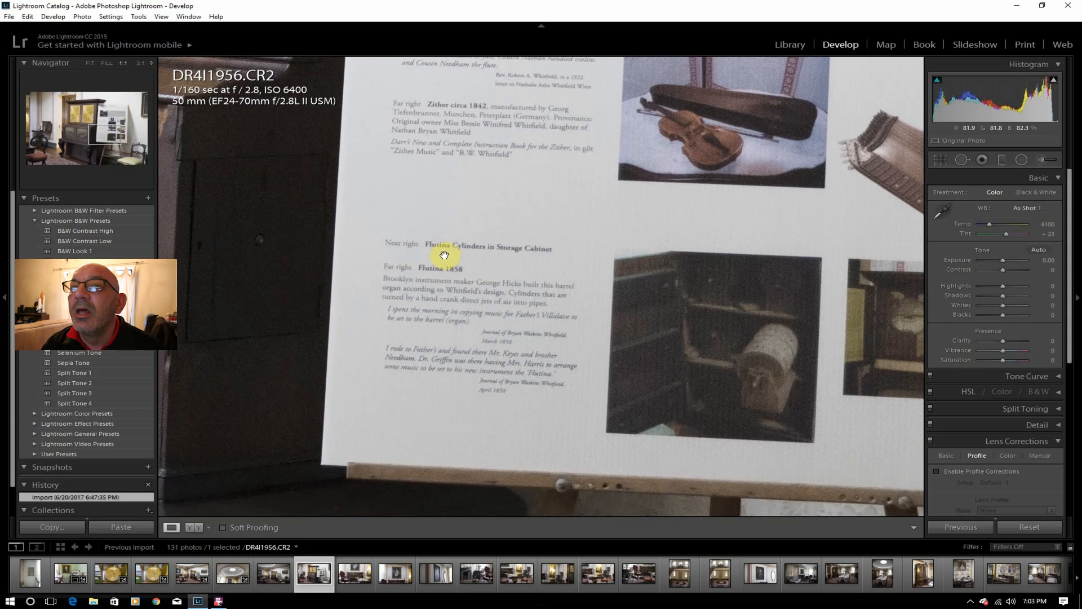
left_click(90, 61)
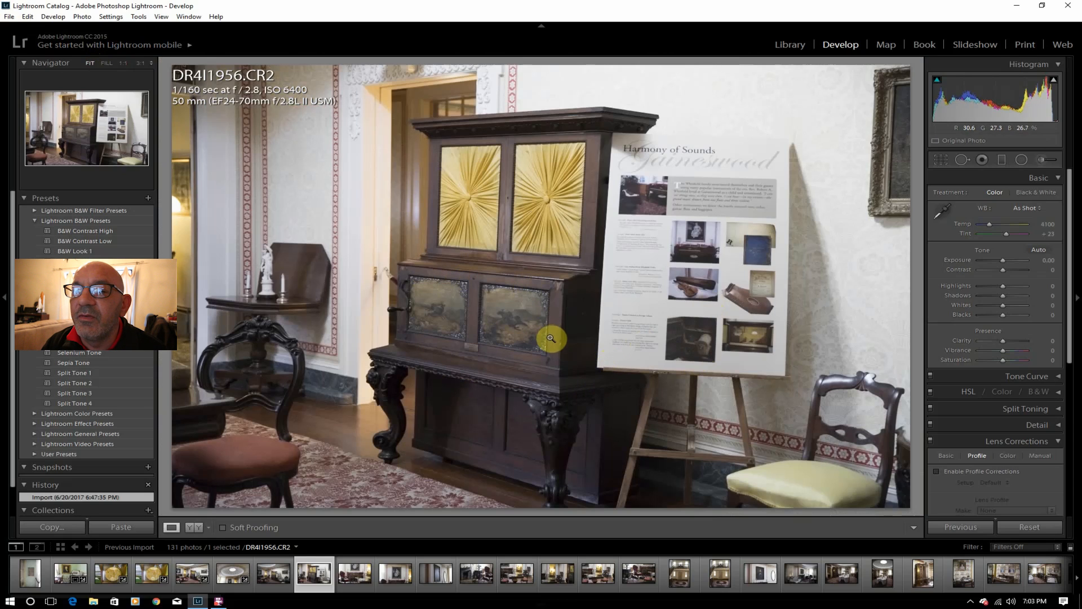
- Review the piano and portrait photos, and merge DR4I1957.CR2 and DR4I1958.CR2 into a panorama with Photo Merge
left_click(353, 574)
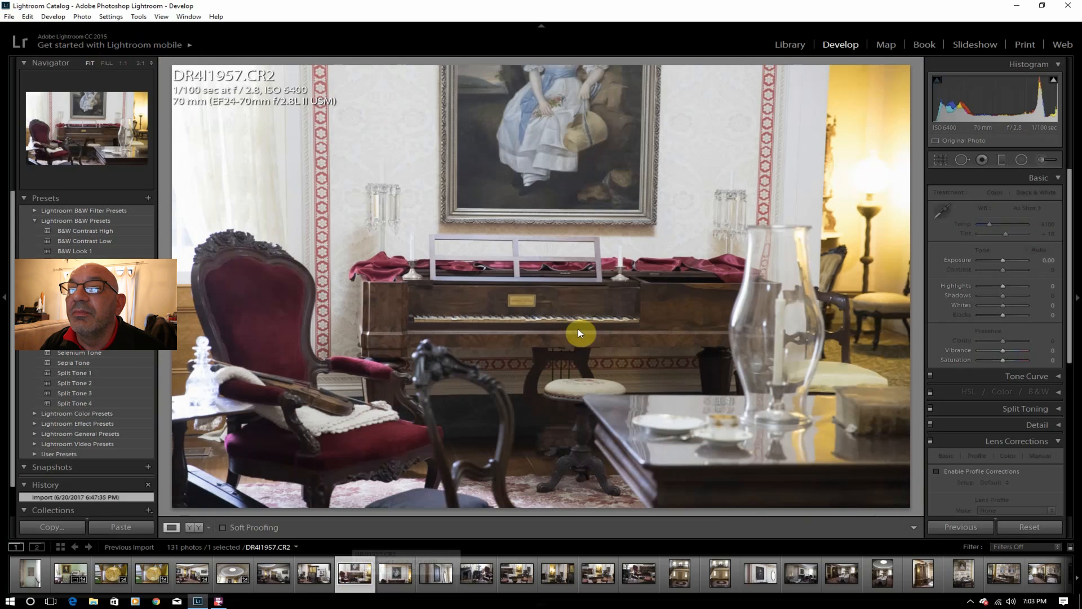
left_click(391, 574)
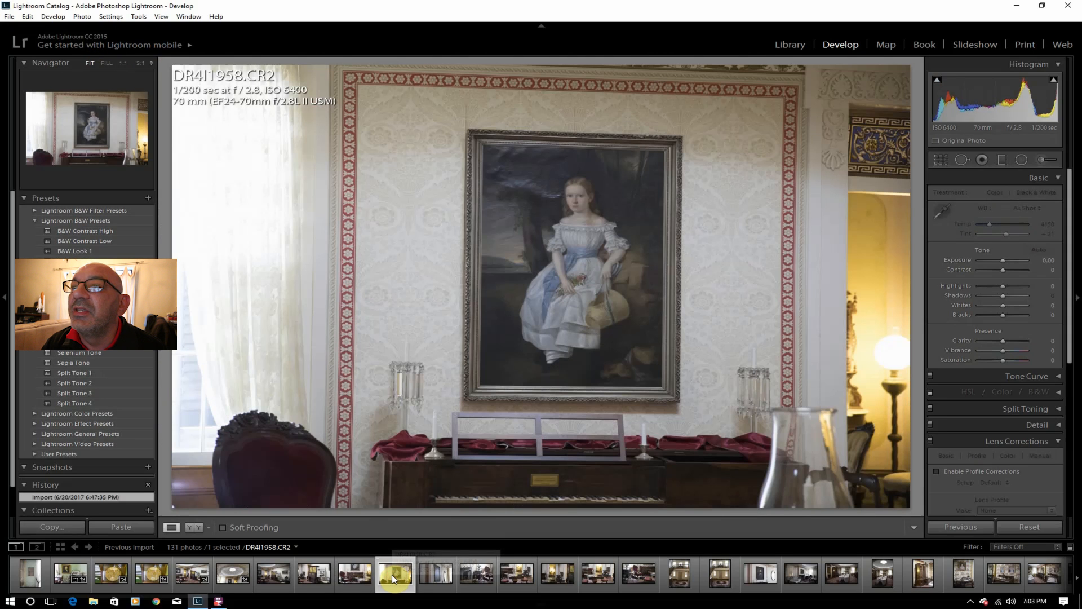
key("Right")
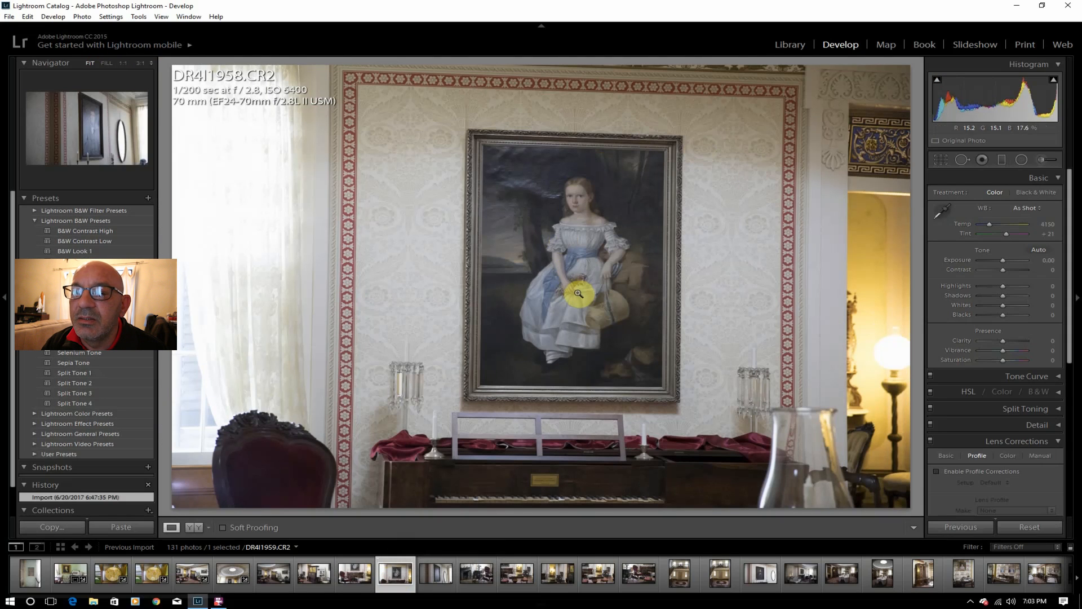
left_click(348, 577)
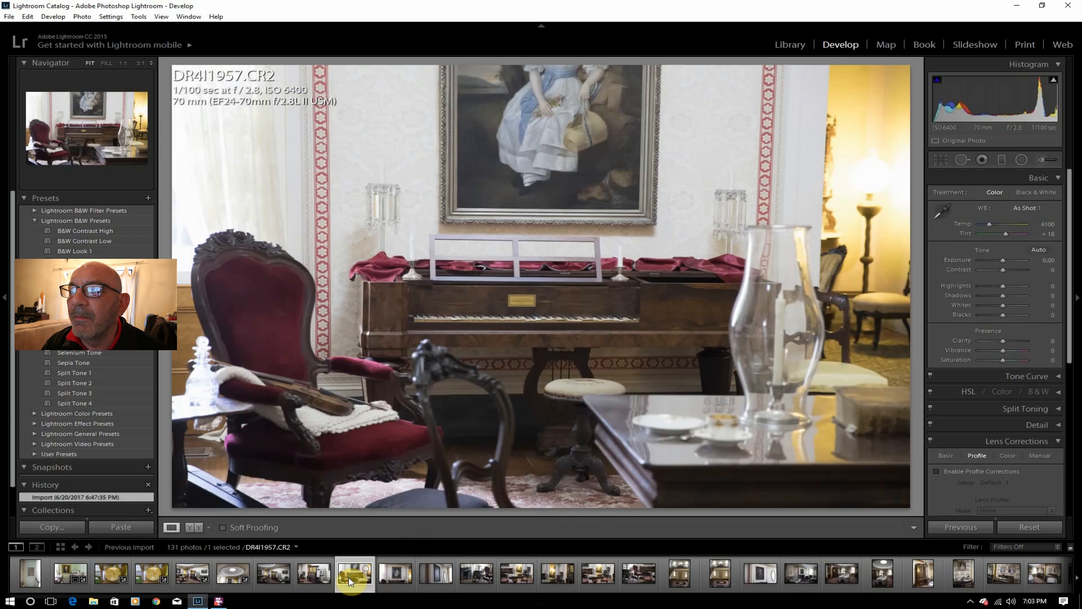
left_click(401, 577, "ctrl")
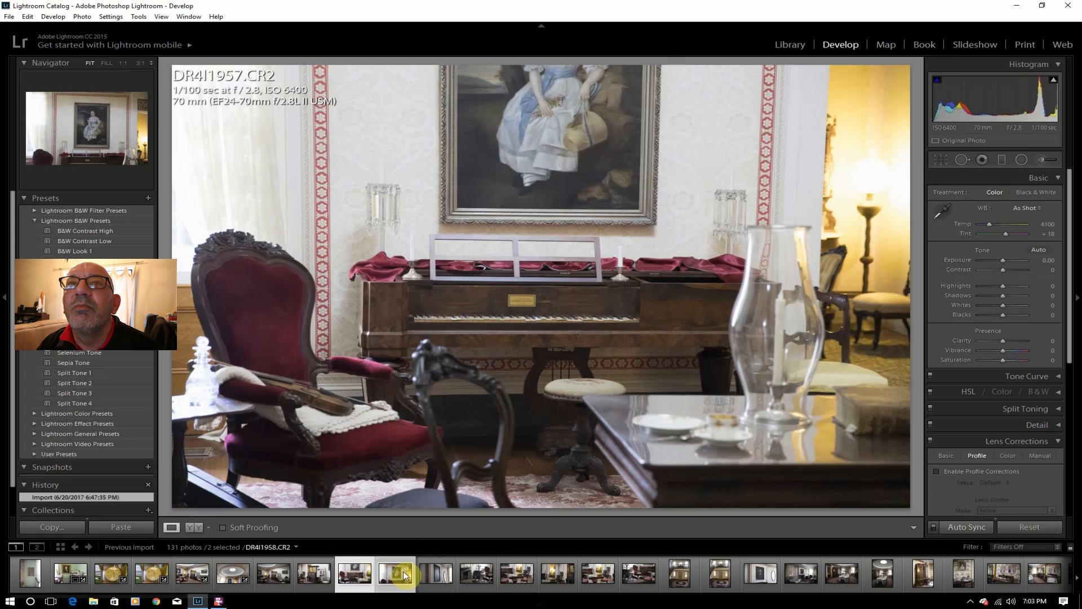
left_click(82, 17)
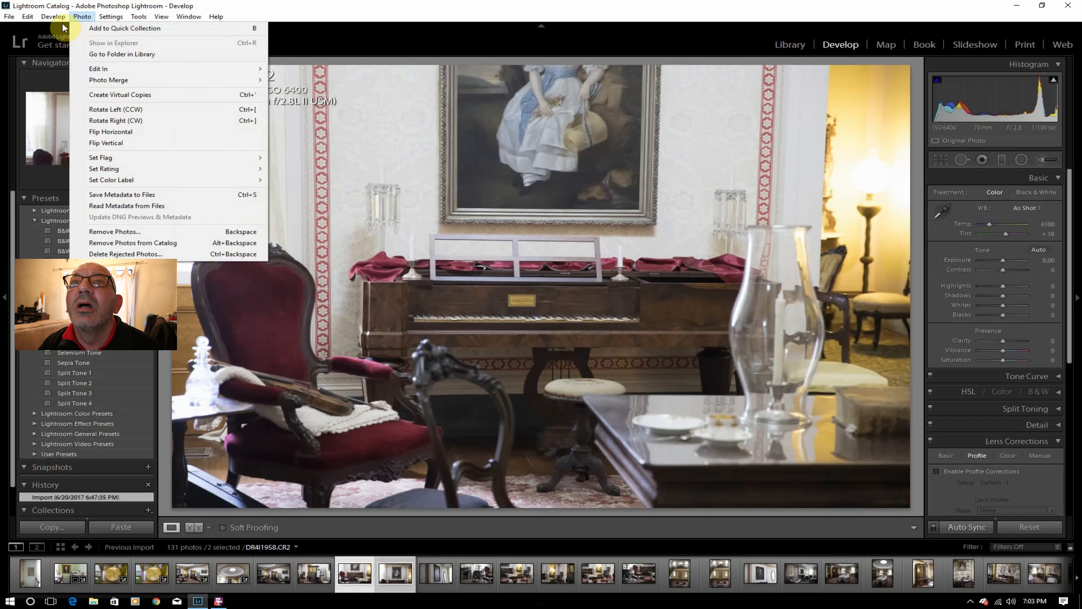
mouse_move(62, 22)
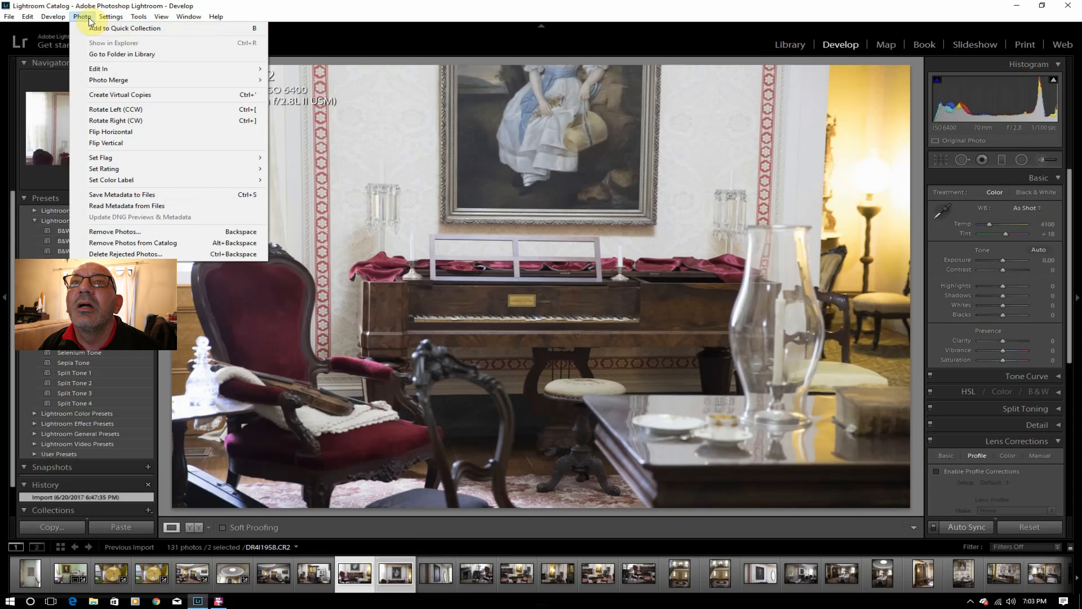
mouse_move(121, 80)
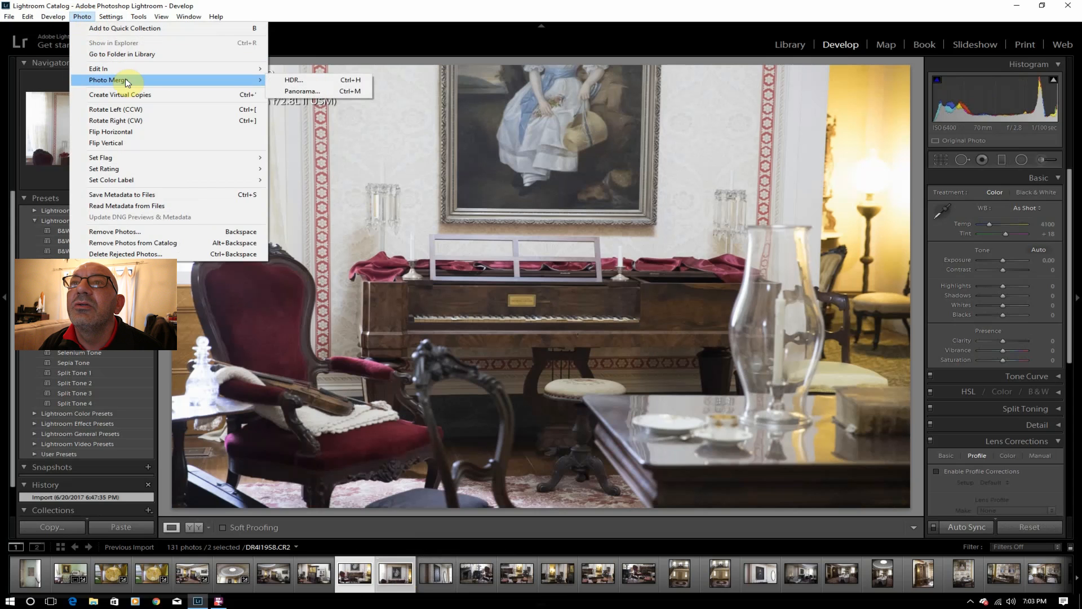
left_click(301, 91)
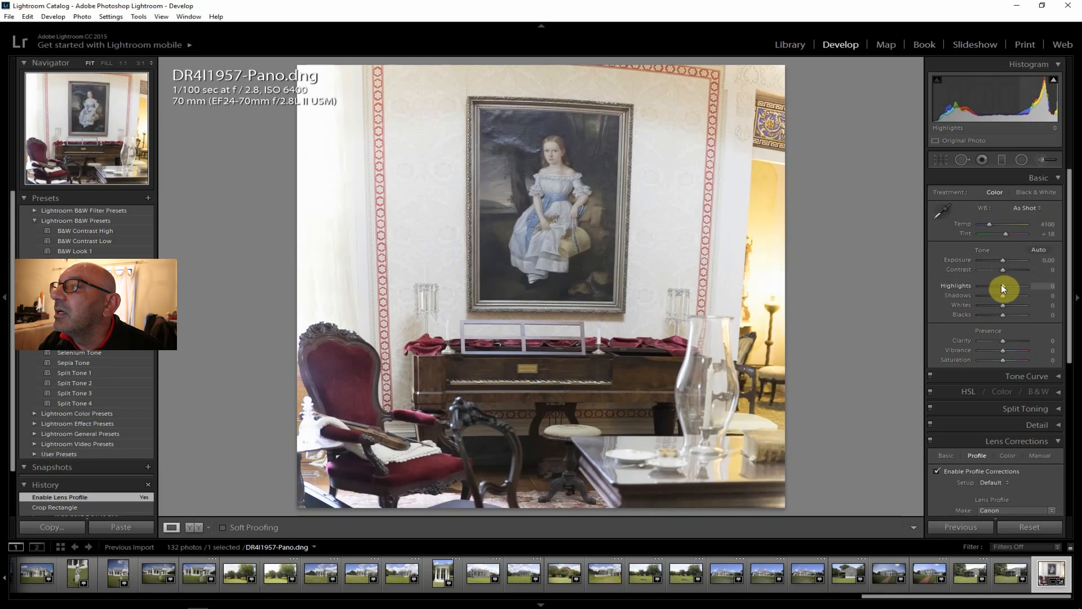
- Set Highlights to -50 on the merged panorama of the piano and portrait, checking the highlight clipping
left_click_drag(1003, 285, 991, 284)
mouse_move(1053, 83)
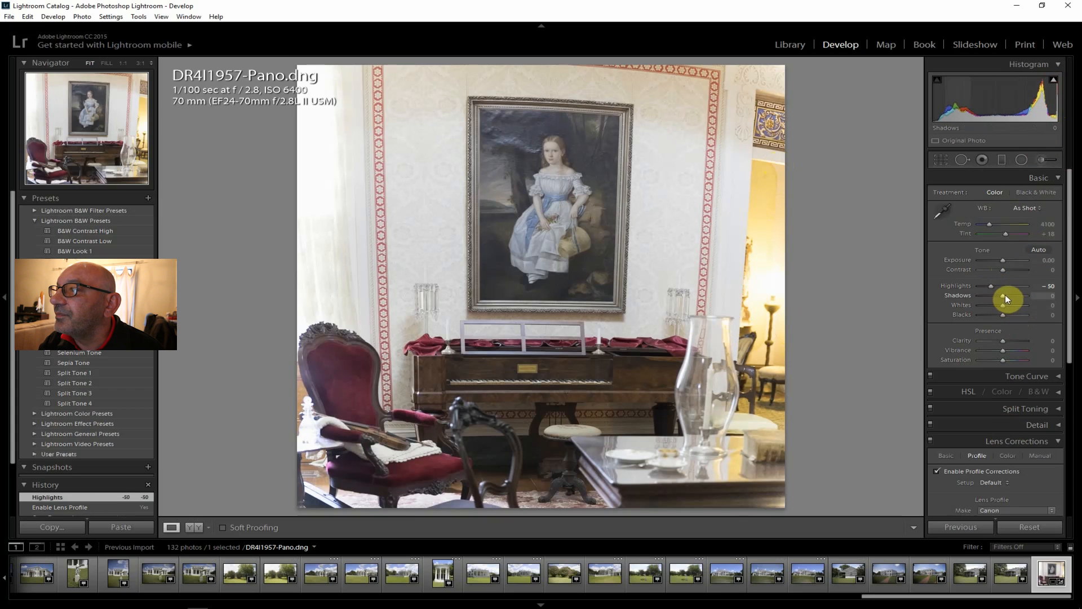
- Set Shadows to +12 and the Dehaze amount to +24 on the merged panorama DR4I1957-Pano.dng
left_click_drag(1005, 294, 1006, 294)
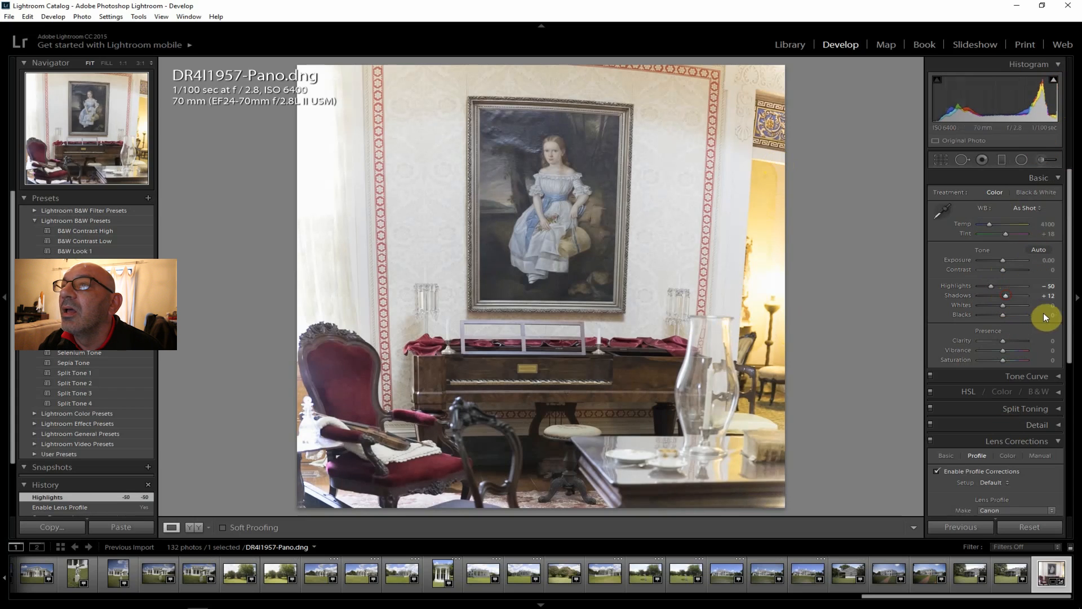
left_click_drag(1067, 310, 1078, 535)
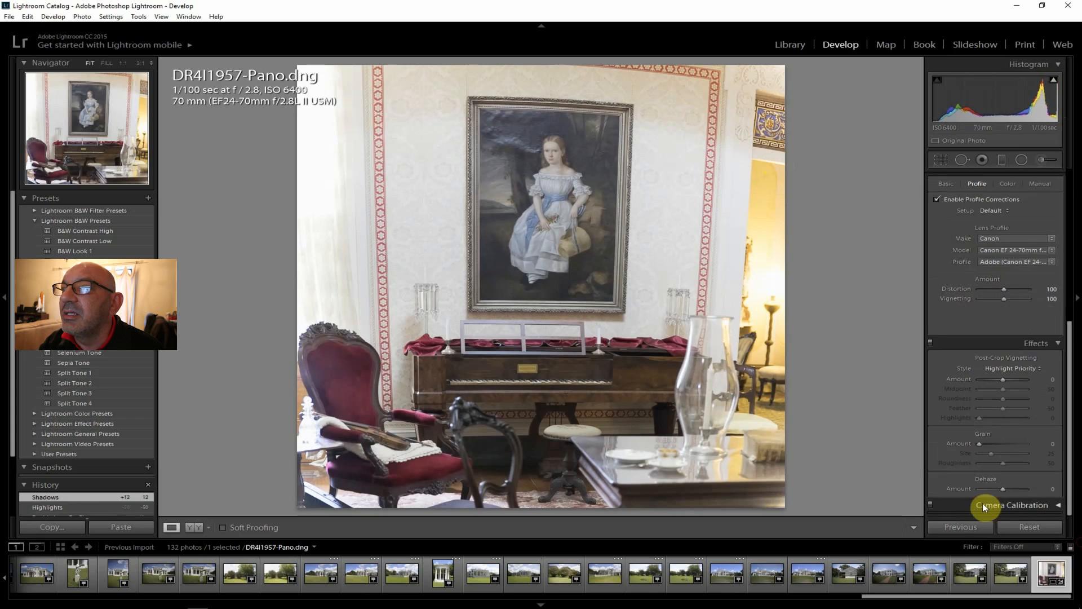
left_click_drag(1003, 488, 1006, 487)
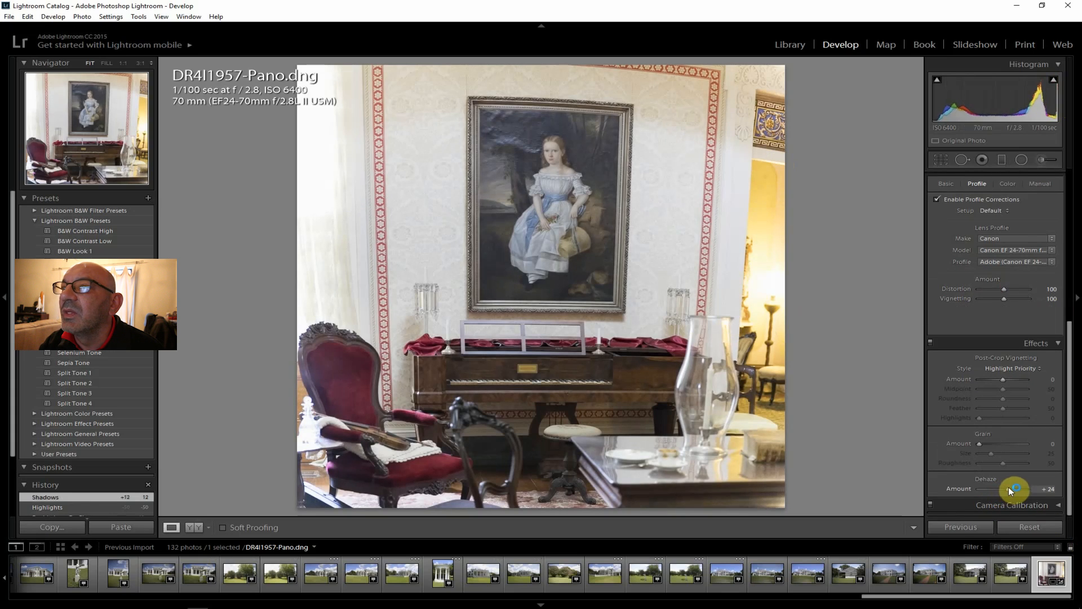
left_click_drag(1009, 486, 1009, 486)
- Set the panorama's Clarity to +31 and Contrast to +24
left_click_drag(1073, 472, 1078, 263)
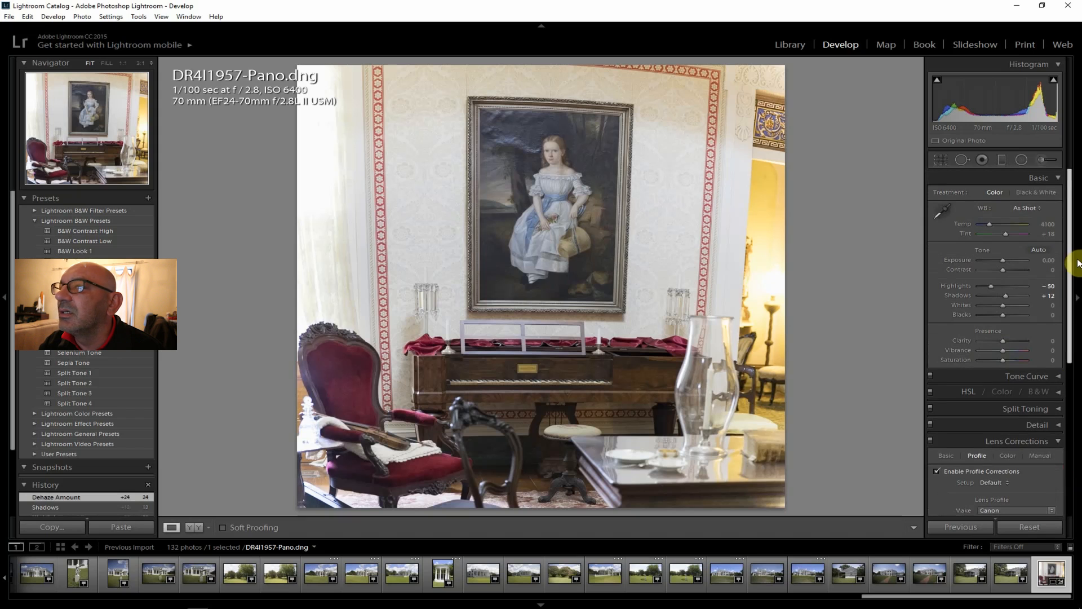
left_click_drag(1007, 339, 1009, 339)
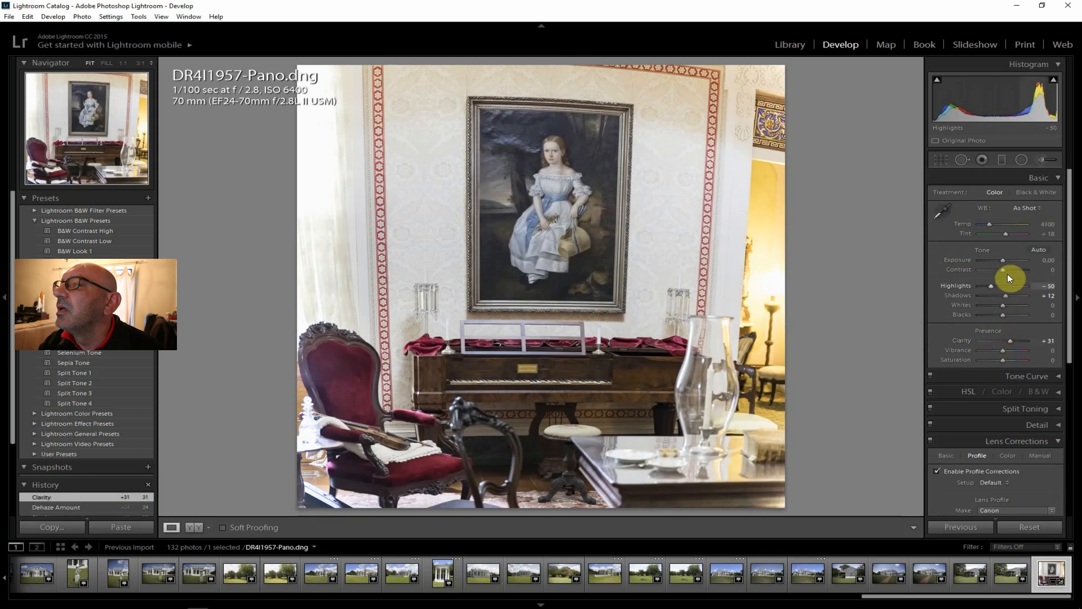
left_click_drag(1003, 270, 1009, 271)
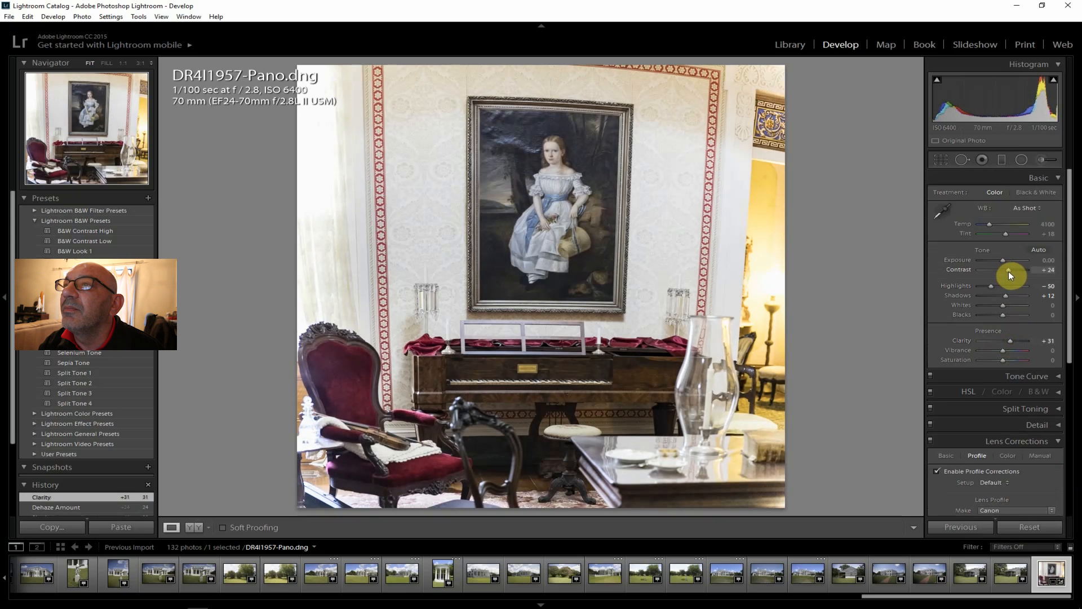
left_click_drag(1010, 271, 1009, 272)
- Set the panorama's Vibrance to +10, Saturation to +7, Shadows to +24 and color temperature to 3786
left_click_drag(1003, 351, 1006, 359)
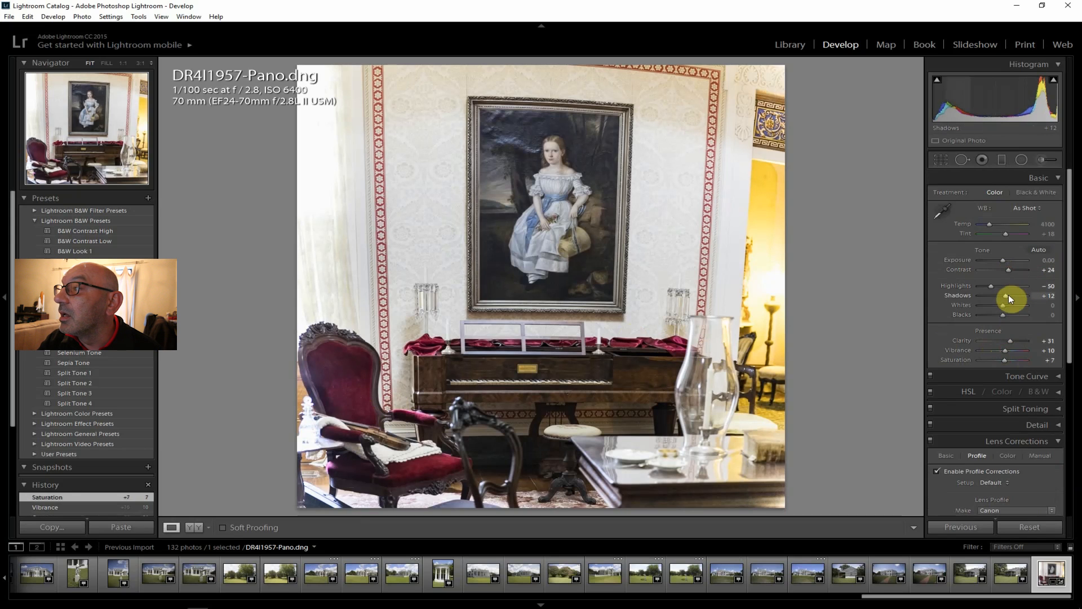
left_click_drag(1013, 295, 1013, 295)
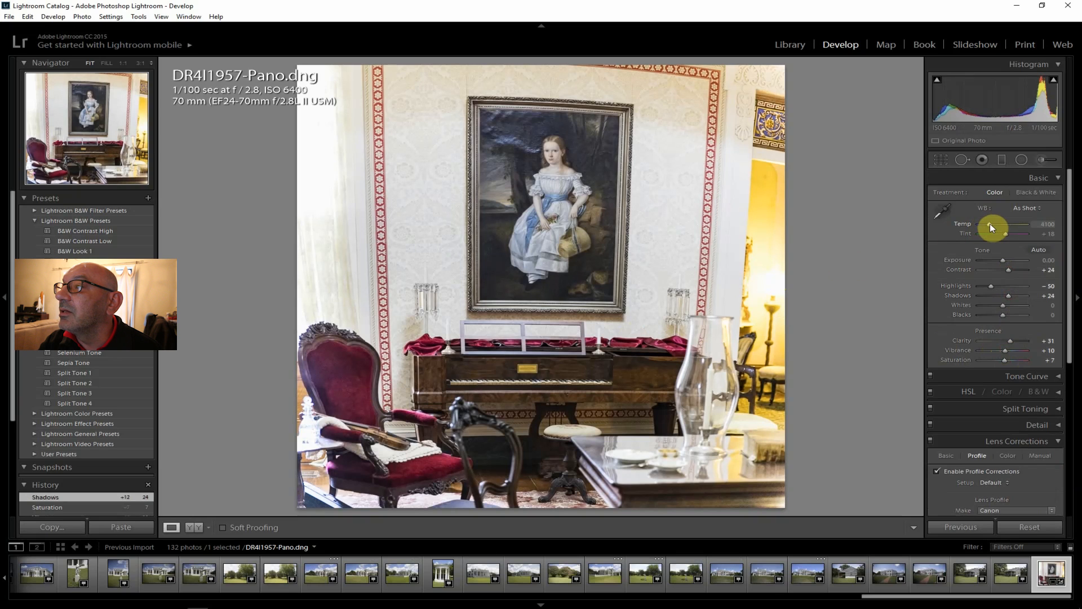
left_click_drag(989, 223, 988, 223)
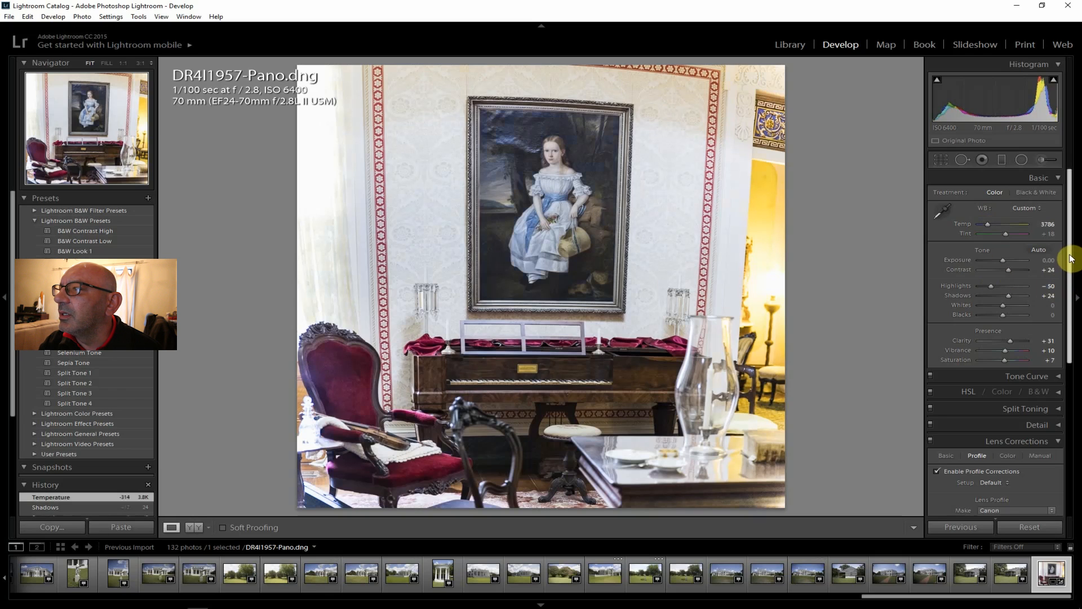
- Crop the panorama to trim the doorway side of the room, and set the Dehaze amount to +29
left_click_drag(1071, 259, 1073, 589)
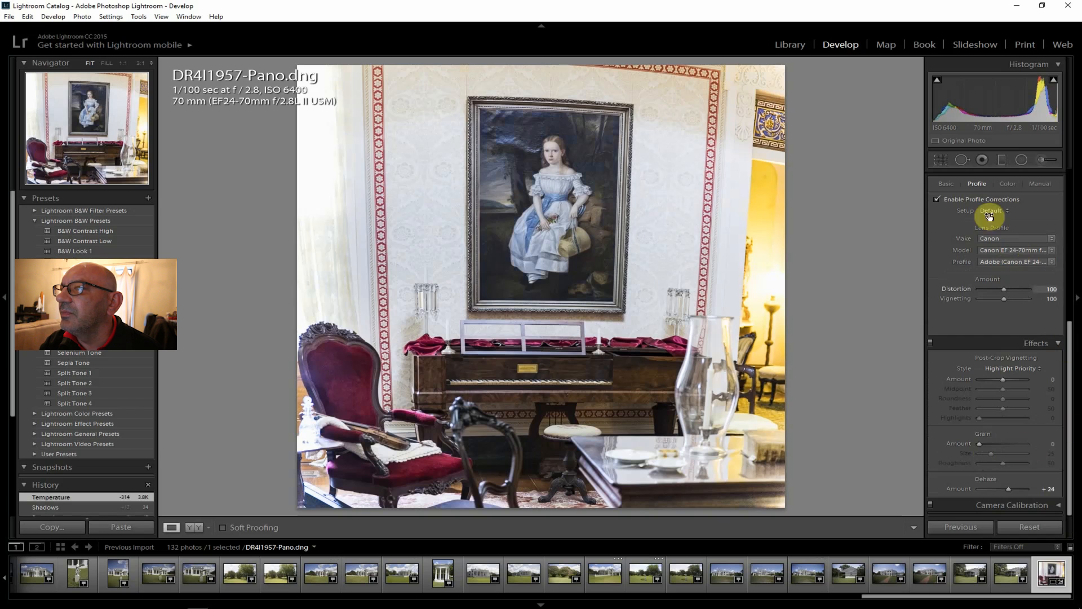
left_click(941, 159)
left_click_drag(787, 297, 765, 285)
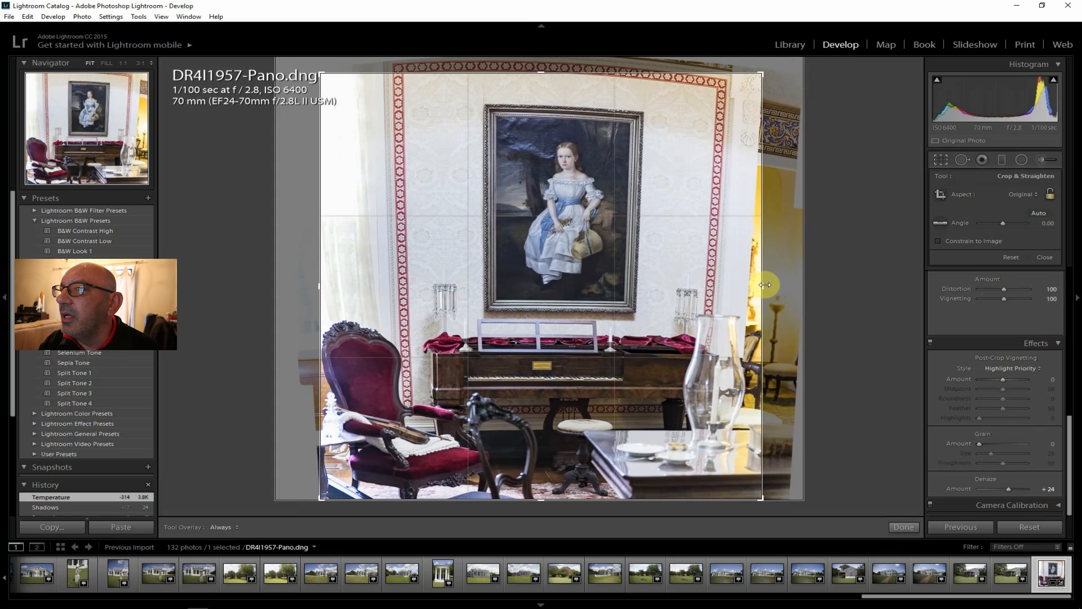
left_click_drag(765, 285, 765, 285)
key("Return")
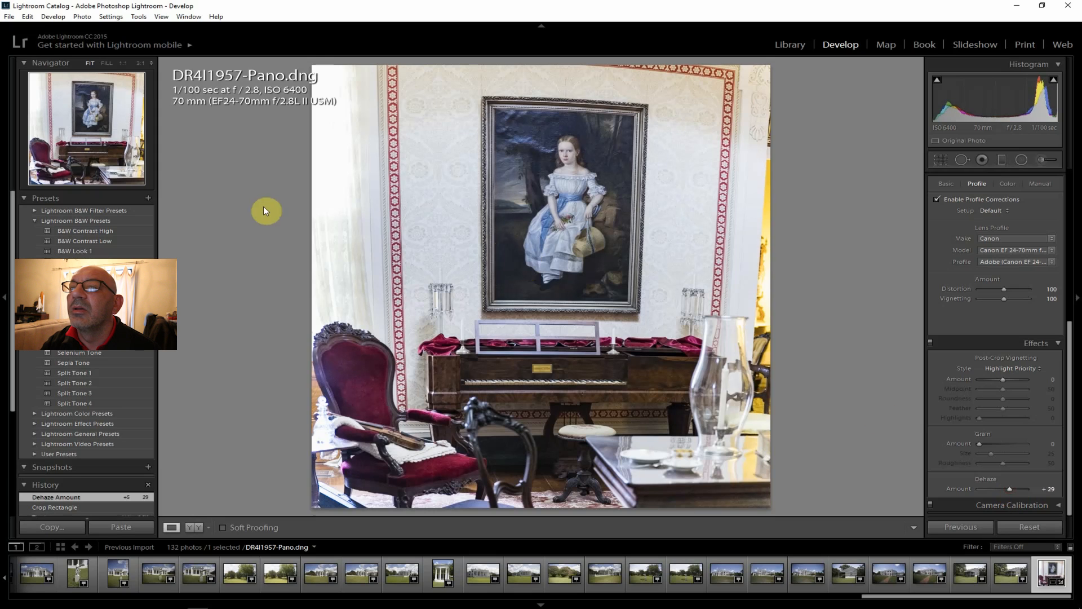
- Export DR4I1957-Pano.dng as a renamed JPG with a lowercase extension to the J:\ToPost folder on the hard drive
left_click(9, 17)
left_click(56, 140)
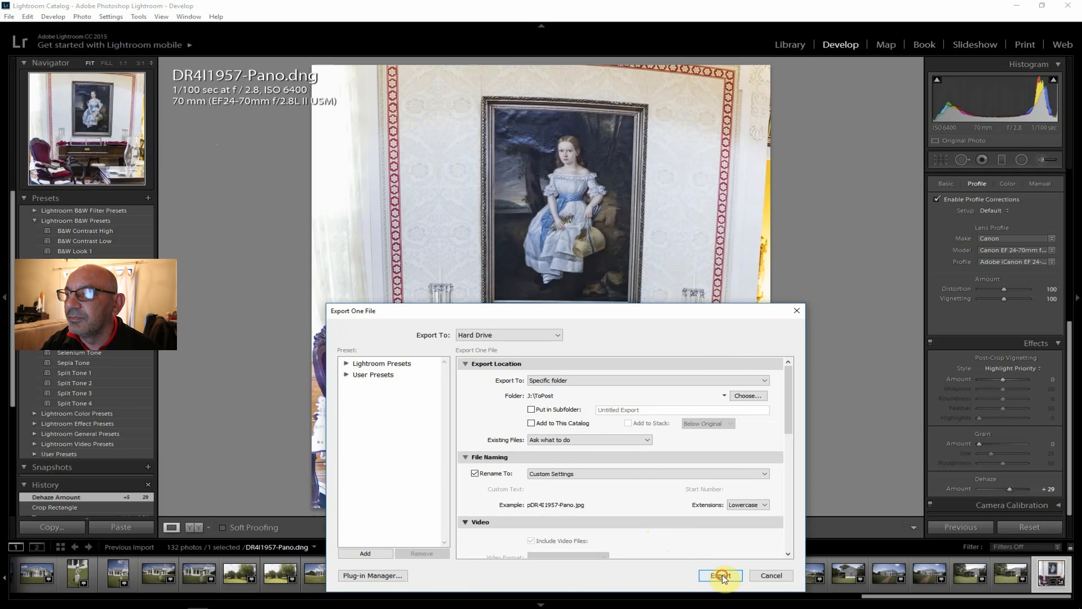
left_click(721, 575)
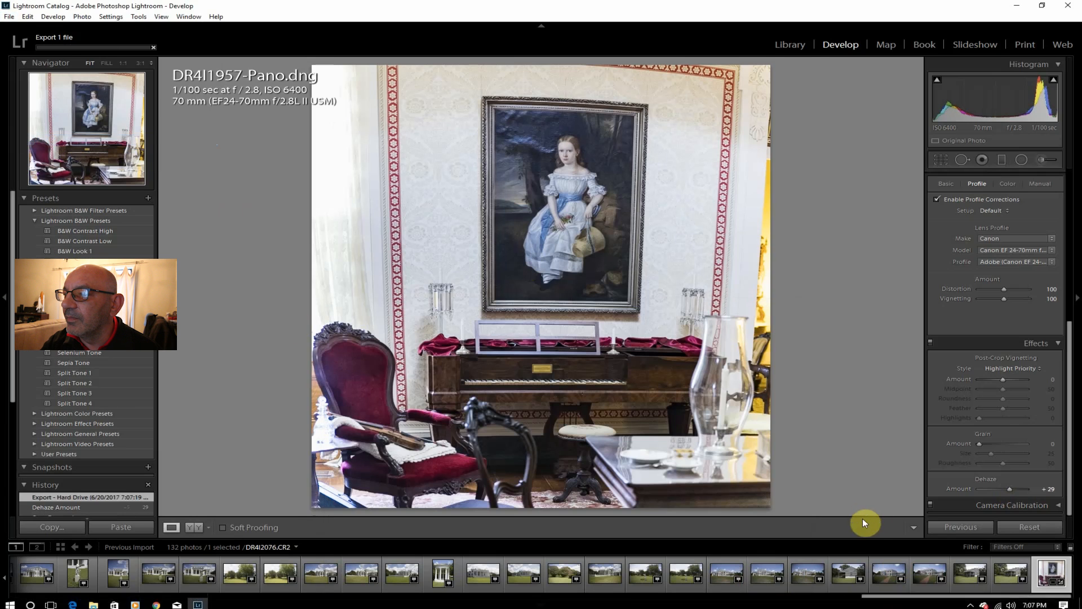
- Browse back to the interior photos and view DR4I1964.CR2, DR4I1961.CR2 and the wall portrait in DR4I1959.CR2
left_click_drag(896, 596, 148, 575)
left_click(102, 571)
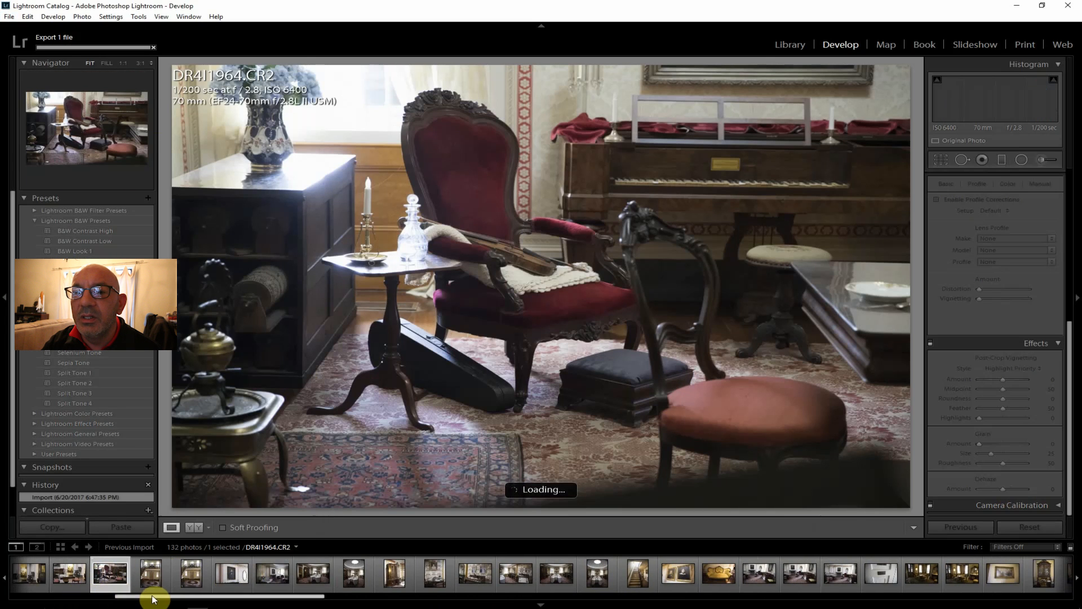
left_click_drag(135, 594, 122, 590)
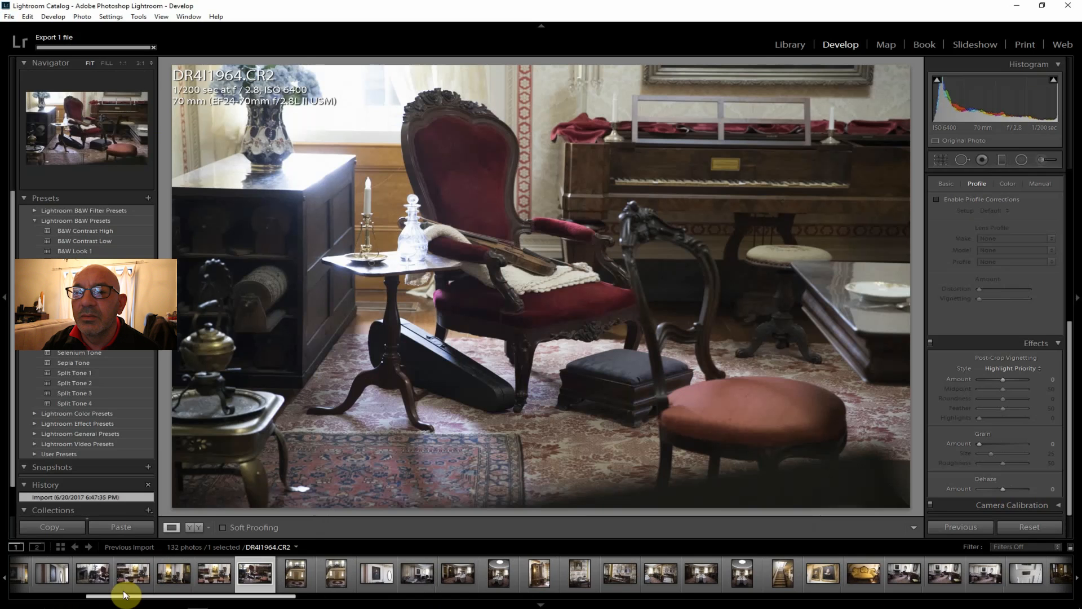
left_click(118, 576)
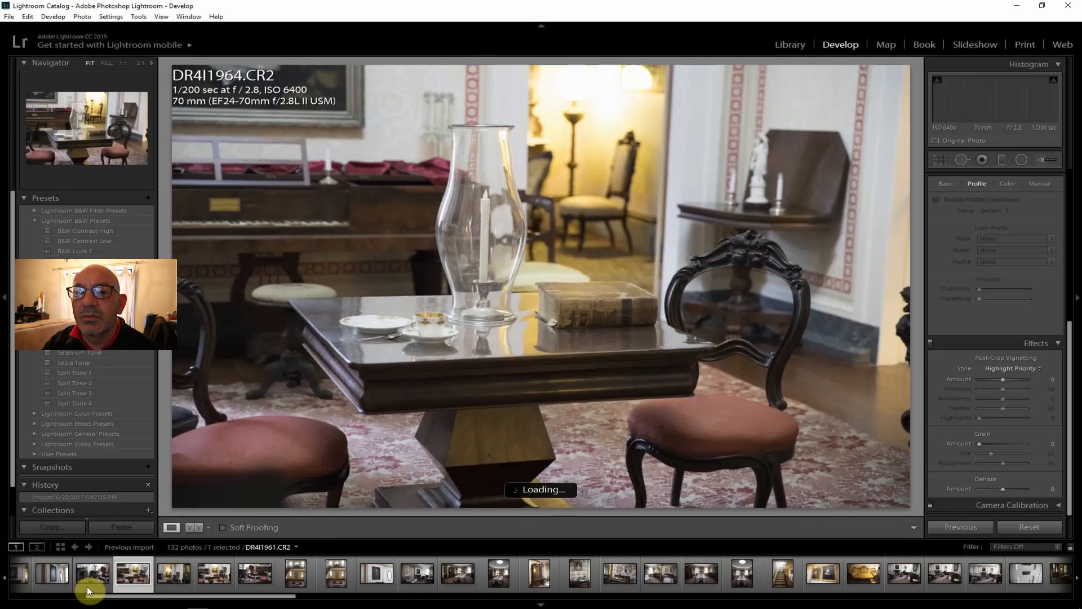
left_click_drag(131, 594, 94, 587)
left_click(195, 574)
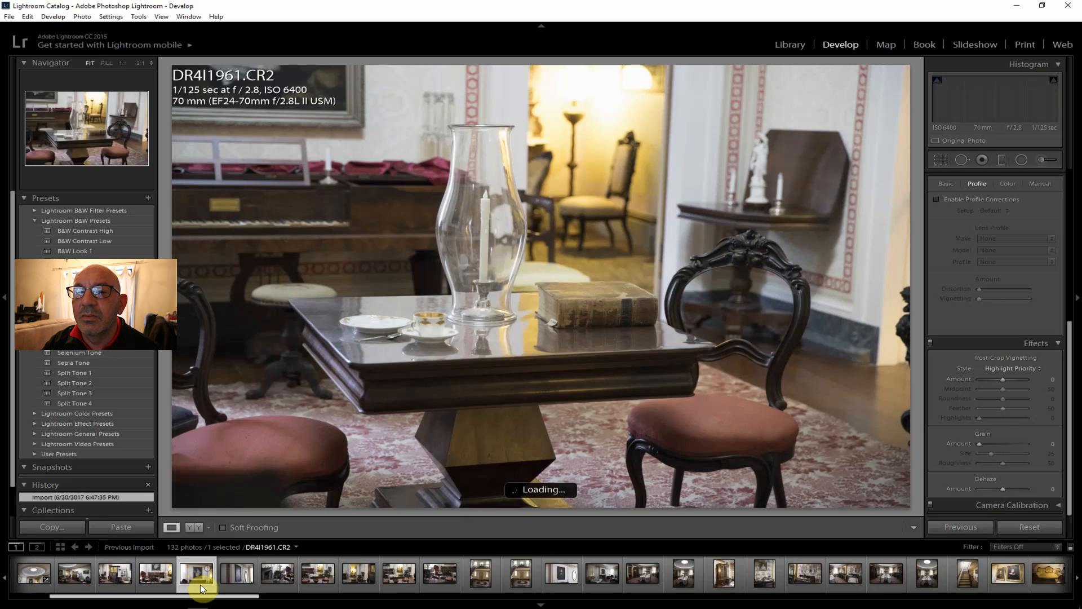
left_click(232, 577)
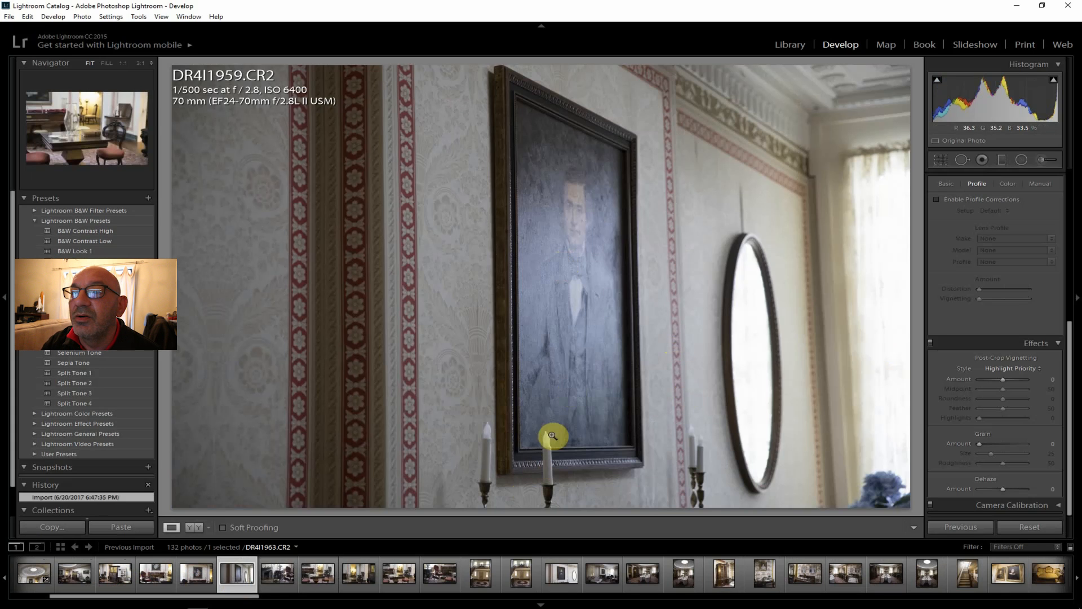
- Open DR4I1960.CR2 and examine the cylinder inside the cabinet at 1:1 before returning to the full view
left_click(276, 575)
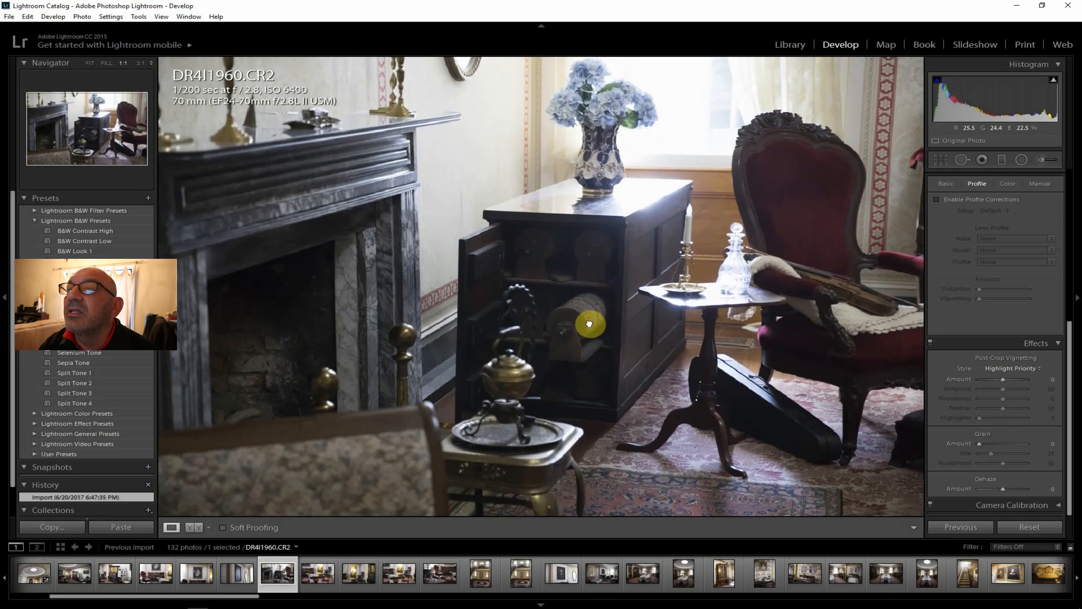
left_click(589, 316)
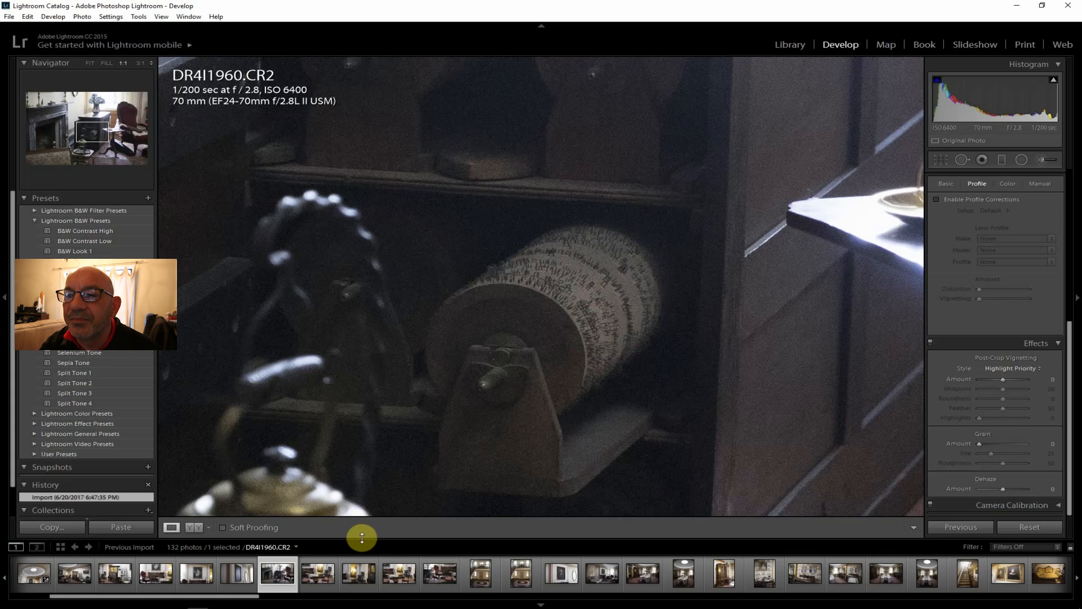
left_click(90, 63)
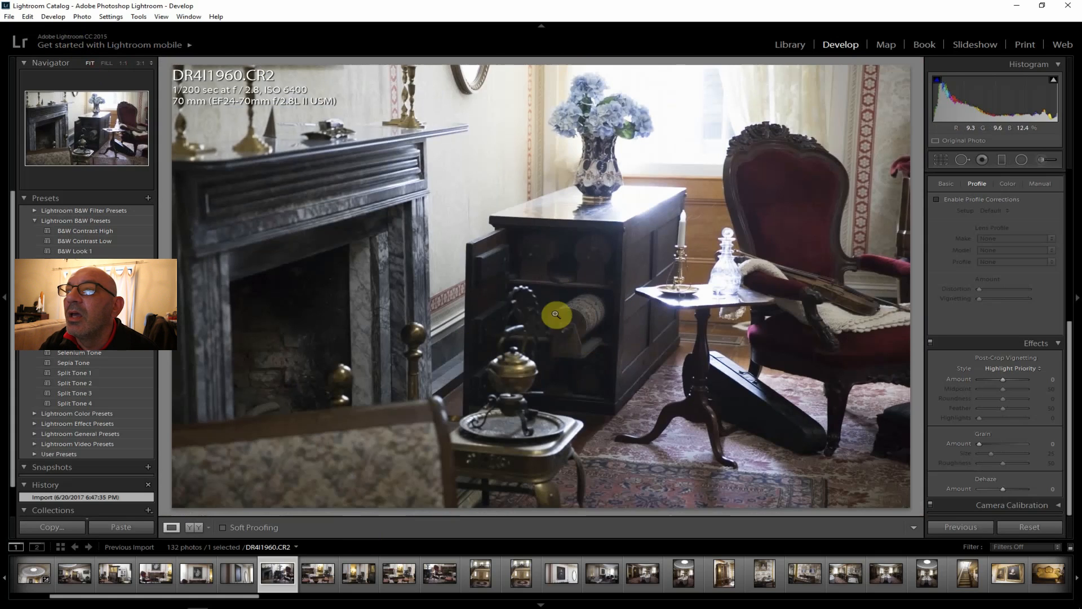
- Enable lens profile corrections on DR4I1960.CR2, and set Contrast to +24 and Highlights to -71
left_click(962, 199)
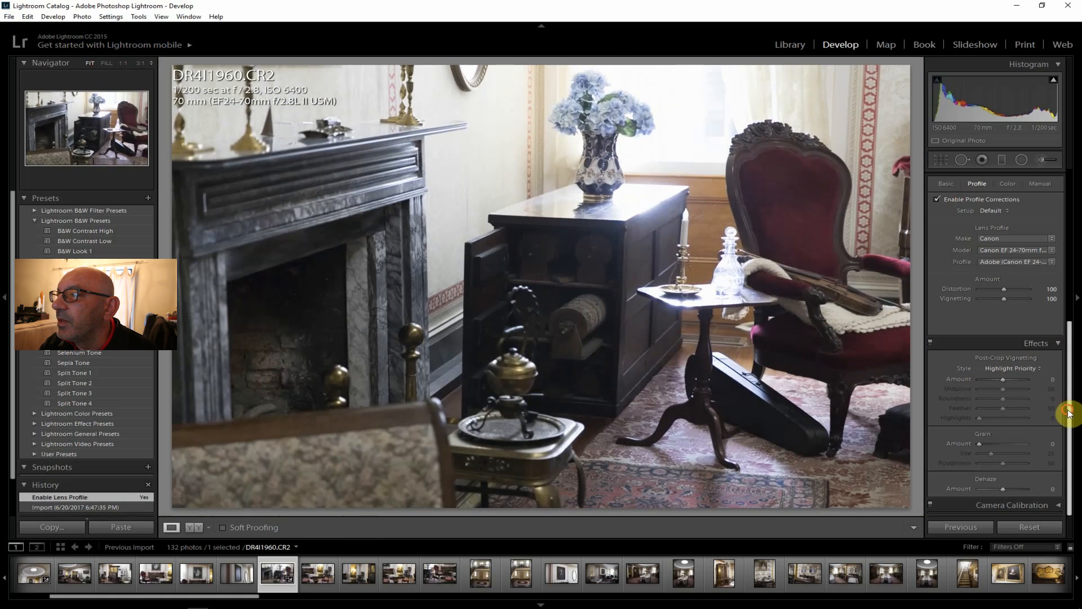
left_click_drag(1070, 411, 1078, 233)
left_click_drag(1003, 270, 1009, 270)
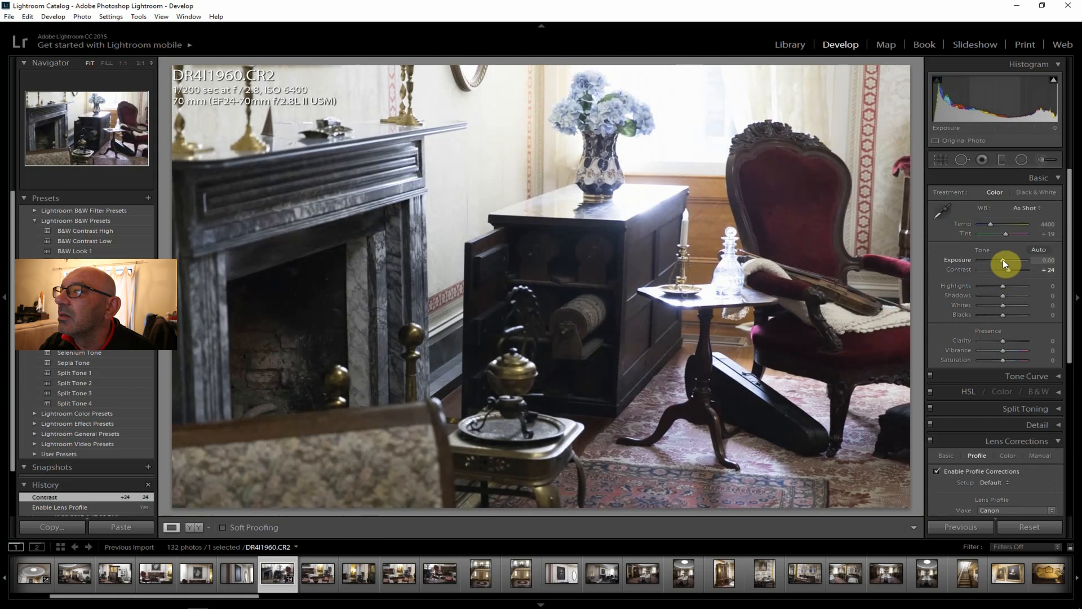
left_click_drag(1002, 286, 987, 285)
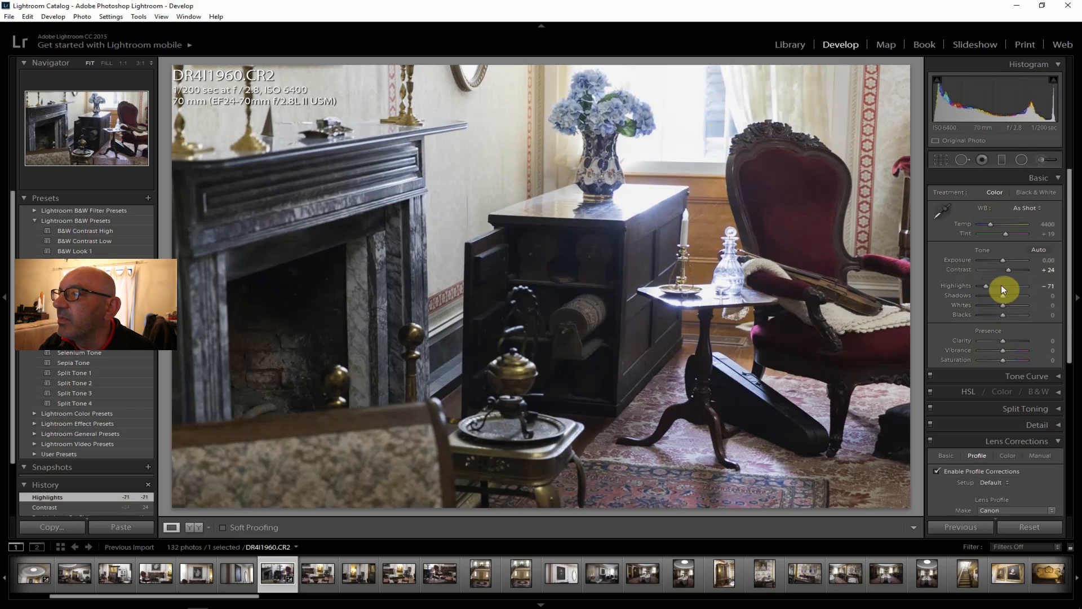
- Set Clarity to +26, Shadows to +50, Vibrance to +12 and Saturation to +7 on the fireplace photo
left_click_drag(1003, 341, 1009, 339)
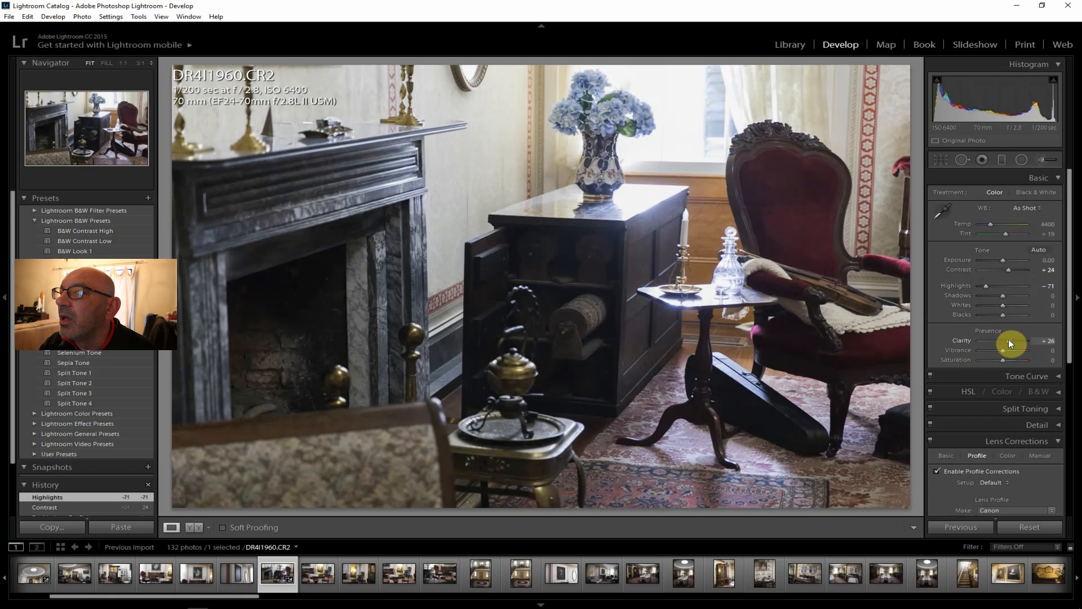
left_click_drag(1007, 296, 1016, 296)
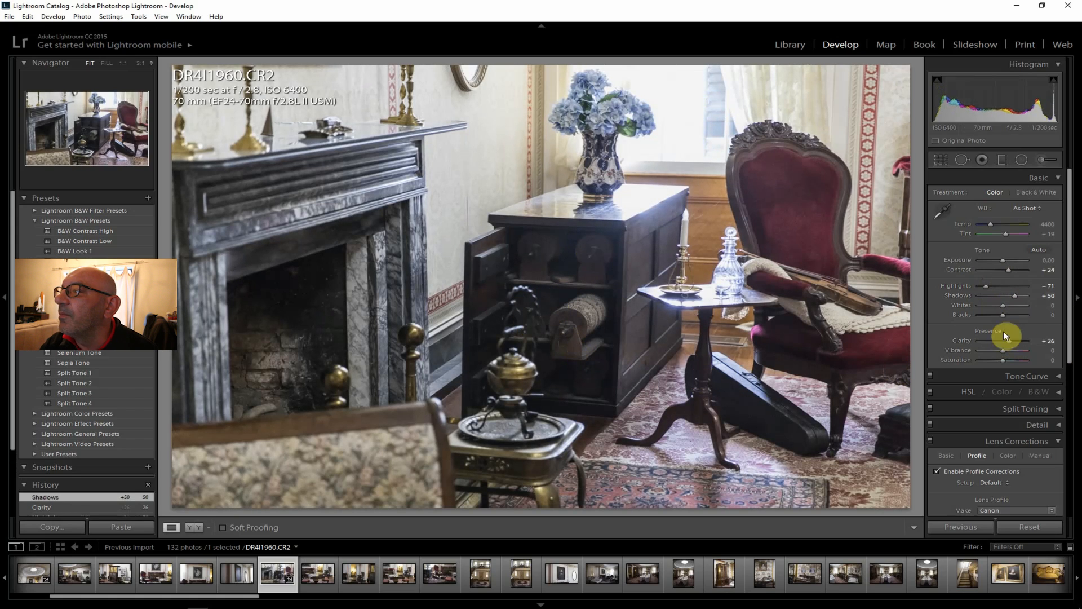
left_click_drag(1005, 350, 1004, 360)
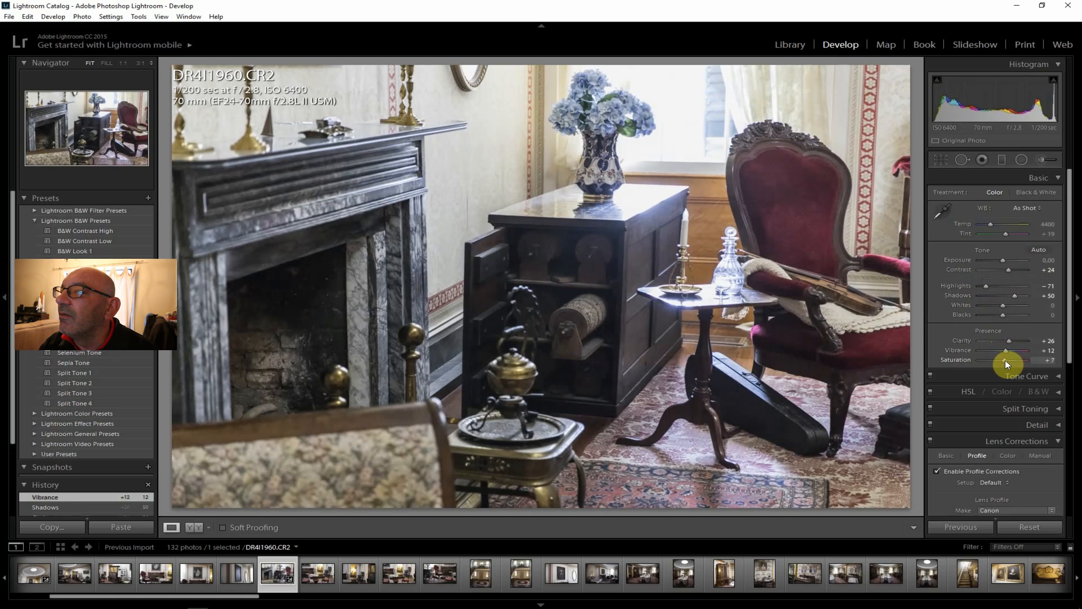
left_click_drag(1006, 359, 1006, 360)
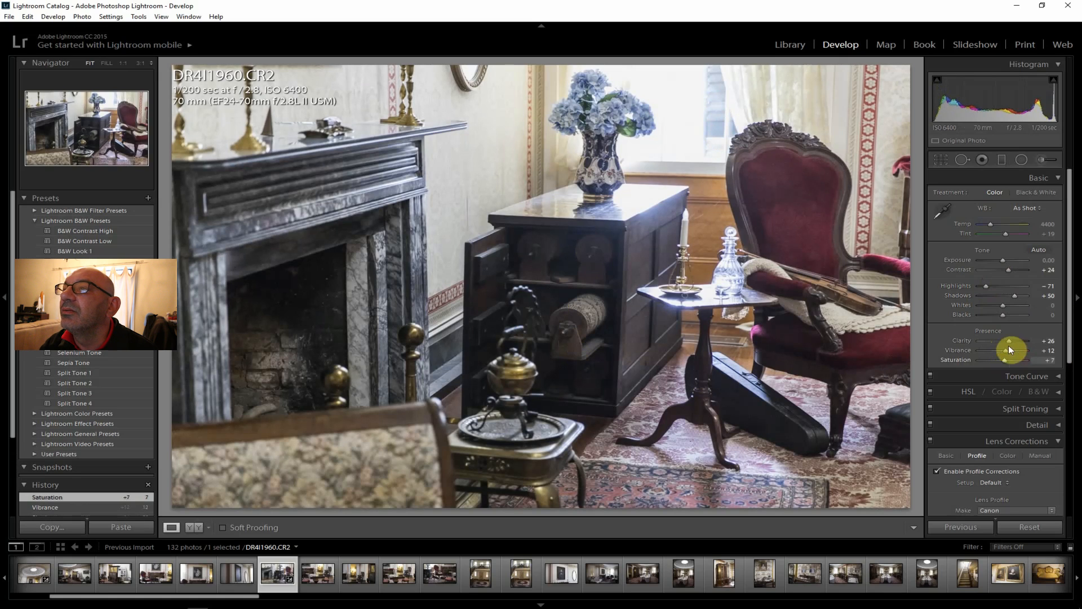
- Set the fireplace photo's Dehaze amount to +17 and raise Shadows to +64
left_click_drag(1070, 310, 1007, 488)
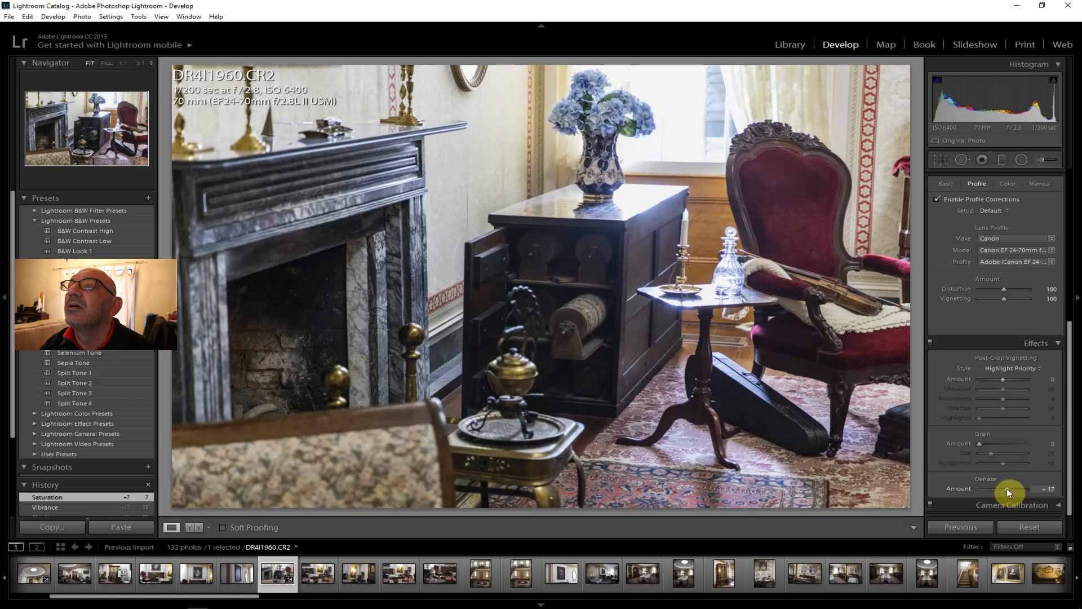
left_click_drag(1070, 458, 1060, 222)
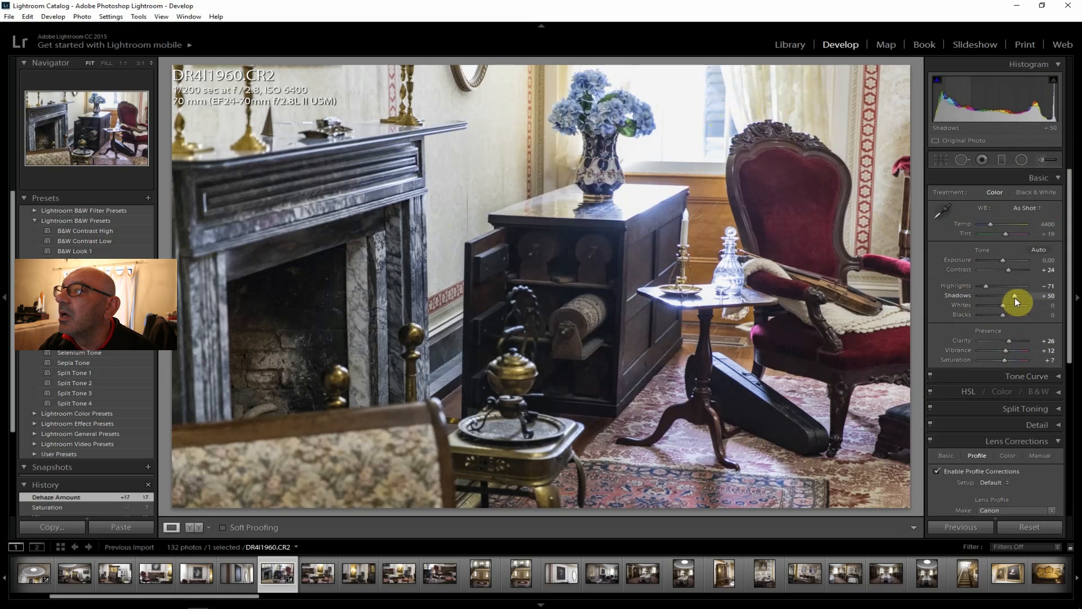
left_click_drag(1015, 297, 1018, 296)
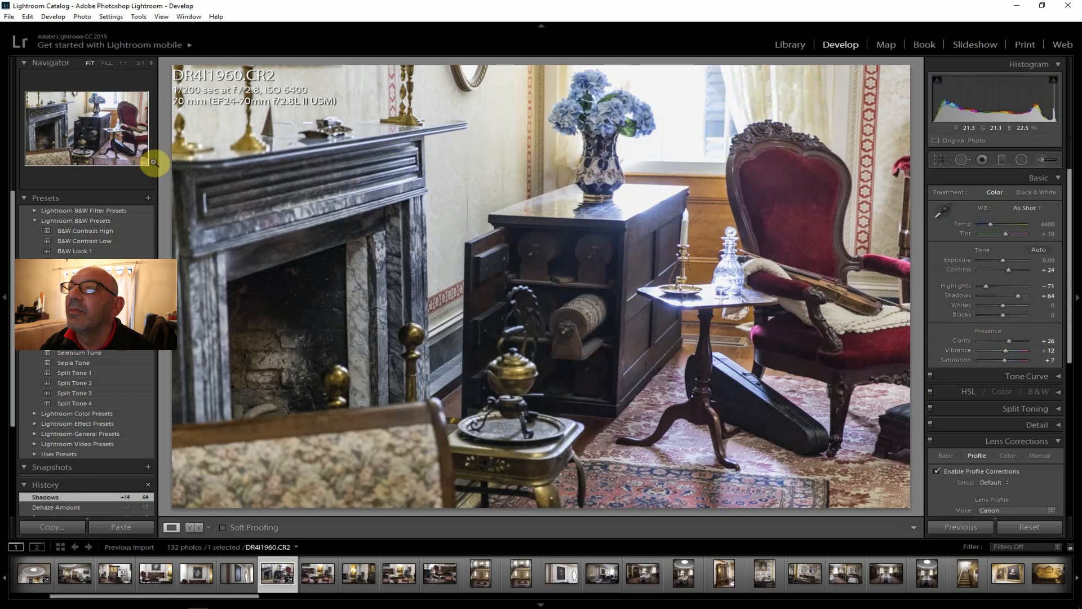
- Export the edited DR4I1960.CR2 to the hard drive with the existing export settings
left_click(9, 16)
left_click(34, 139)
left_click(718, 576)
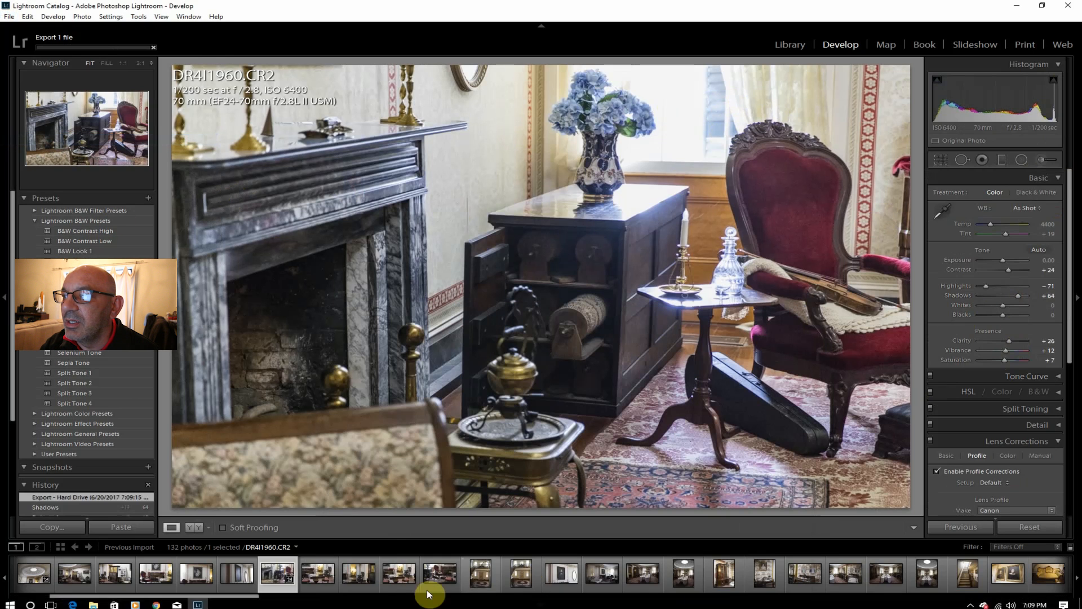
- View the table and glass lamp in DR4I1961.CR2 and the corner table in DR4I1962.CR2
left_click(315, 573)
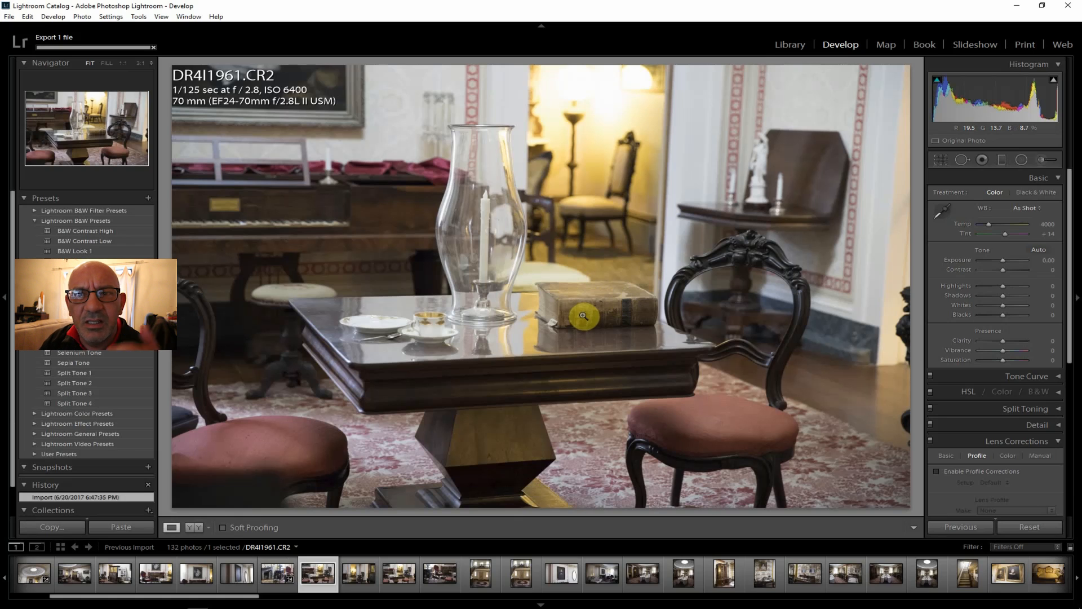
left_click(361, 578)
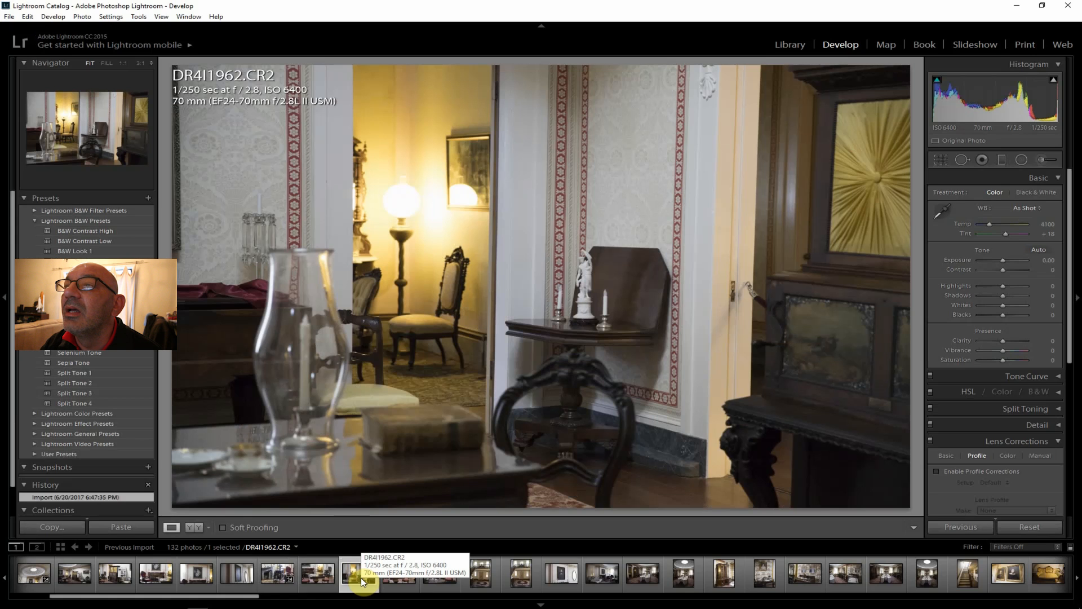
- Inspect the statuette and candles in DR4I1962.CR2 at 1:1, and view DR4I1963.CR2 and DR4I1964.CR2
left_click(595, 296)
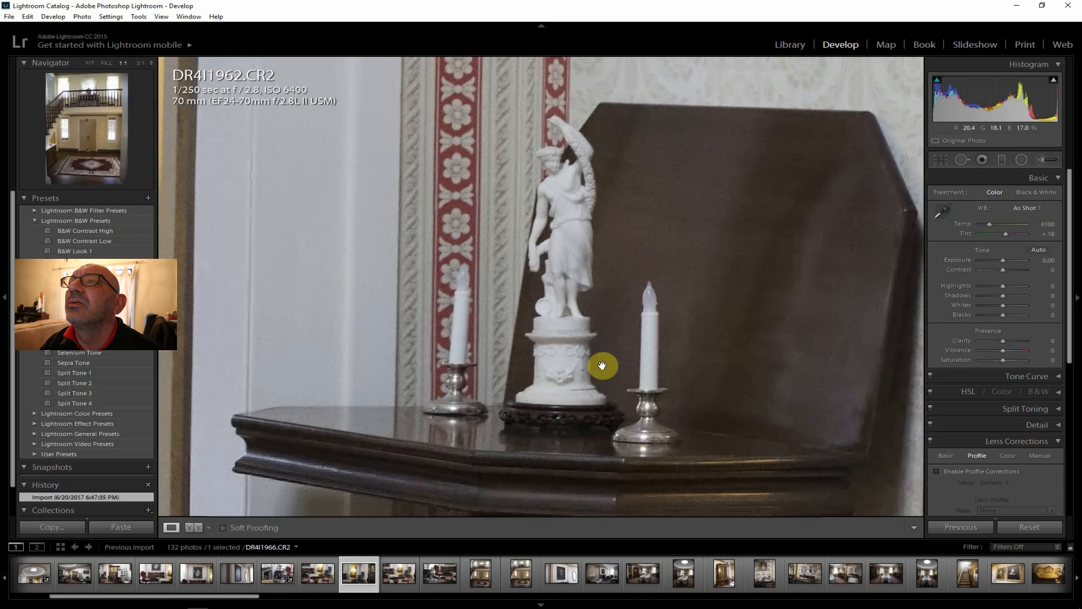
left_click(560, 316)
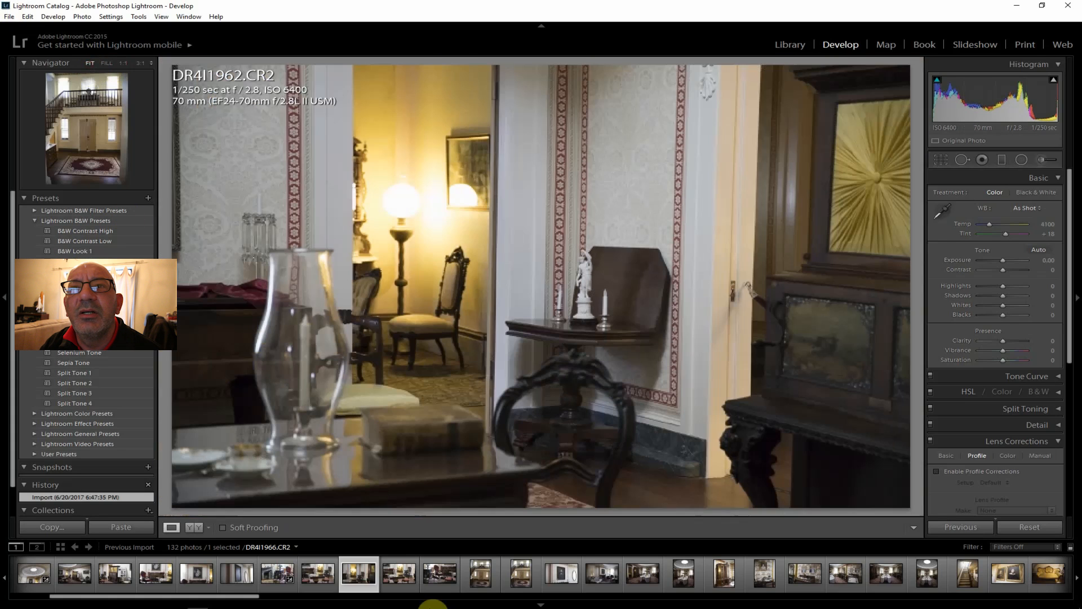
left_click(397, 580)
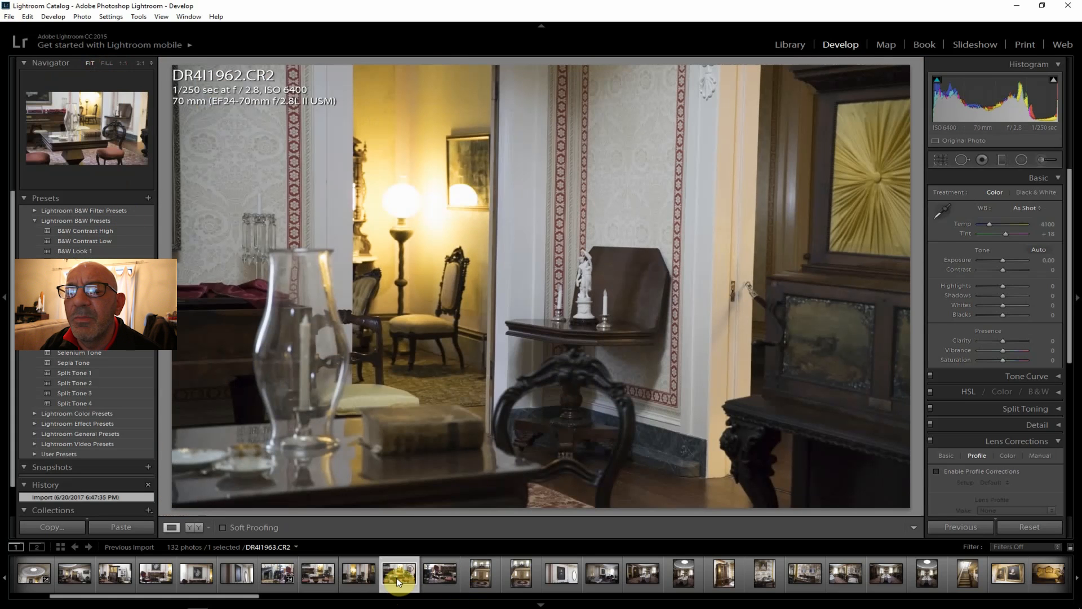
left_click(446, 575)
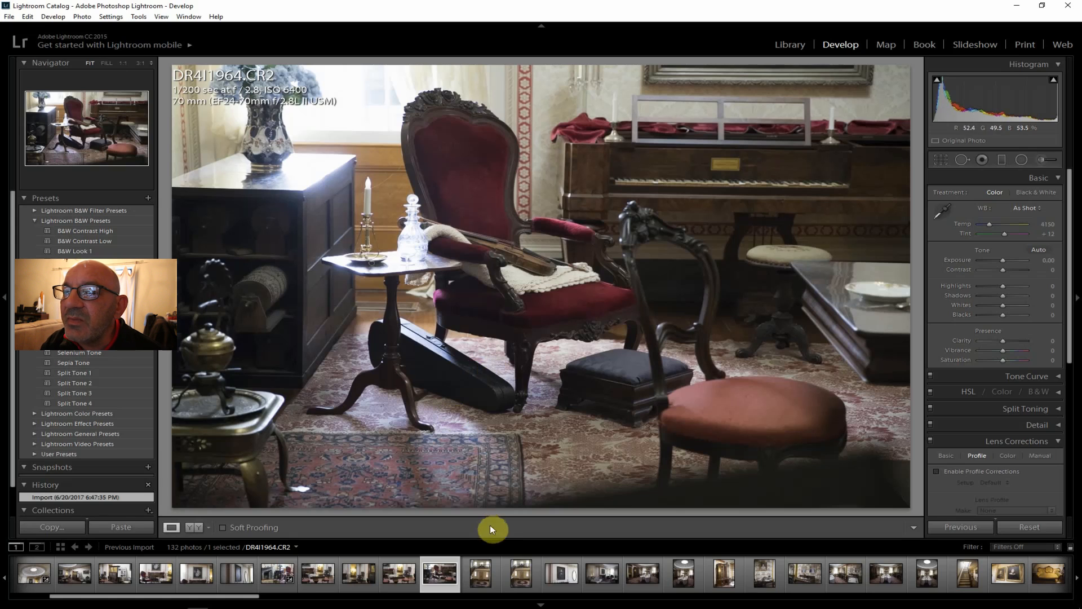
- Open DR4I1965.CR2, check noise around the baseboard and dark floor at 1:1, and return to the full-photo view
left_click(481, 574)
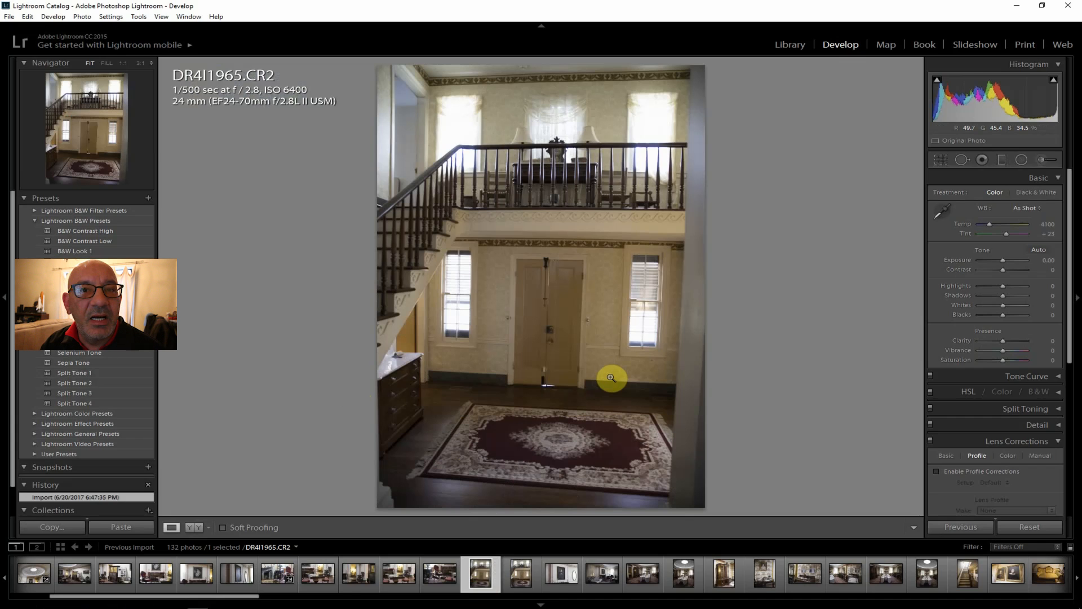
left_click(449, 389)
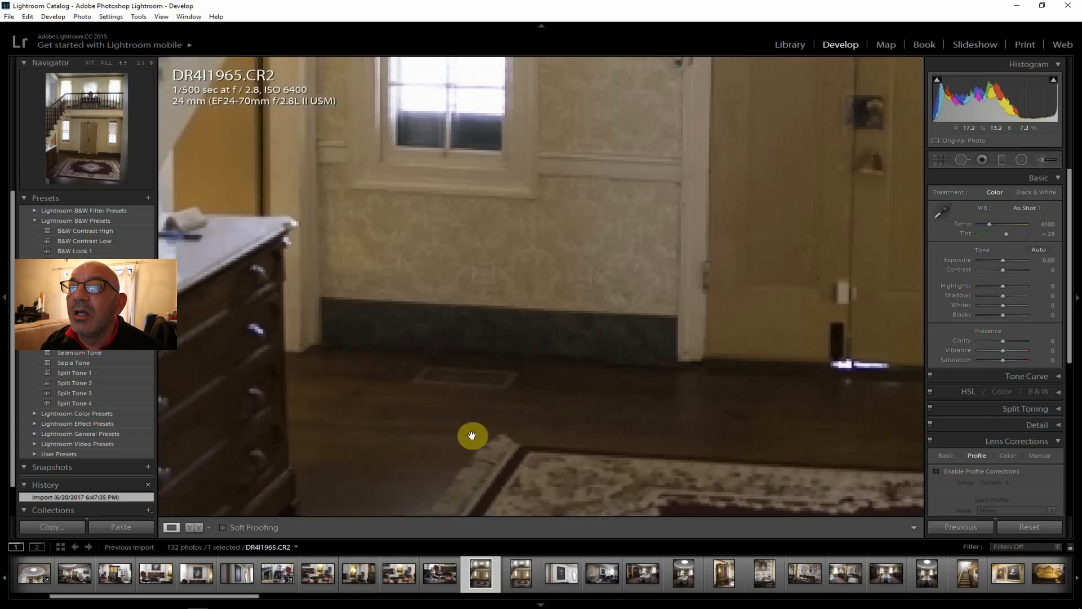
left_click_drag(471, 437, 467, 380)
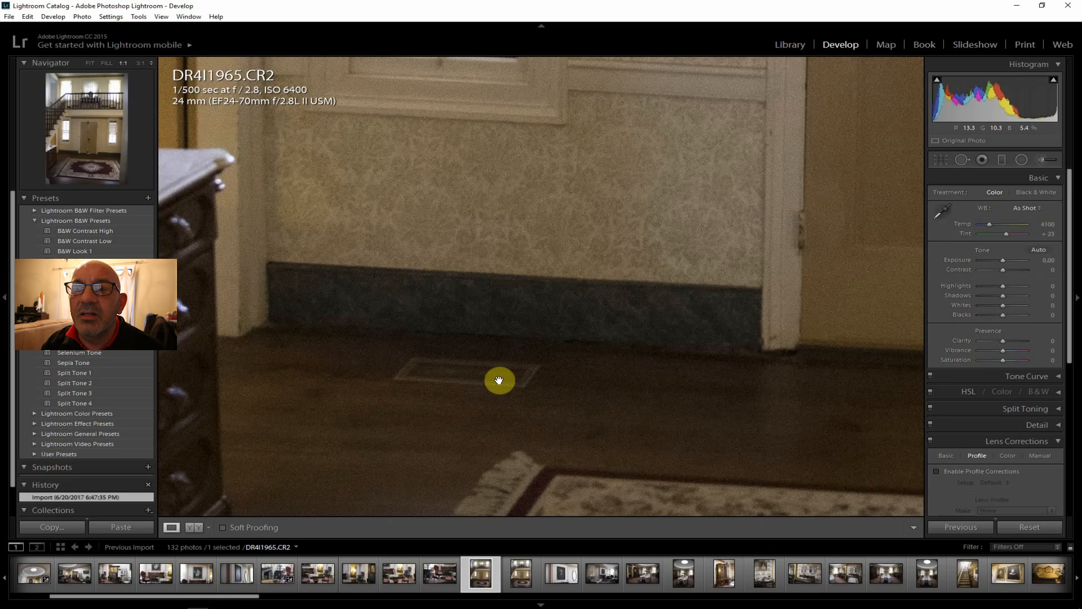
left_click(92, 63)
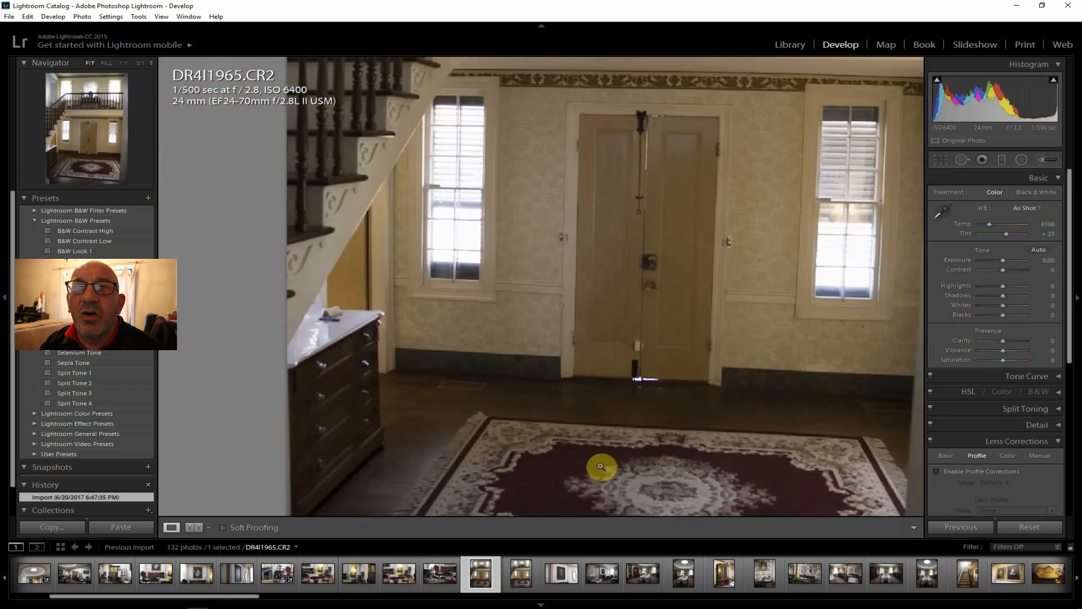
- Enable lens profile corrections on the staircase hall photo and set Contrast to +26, Clarity to +24 and Highlights to -60
left_click(957, 471)
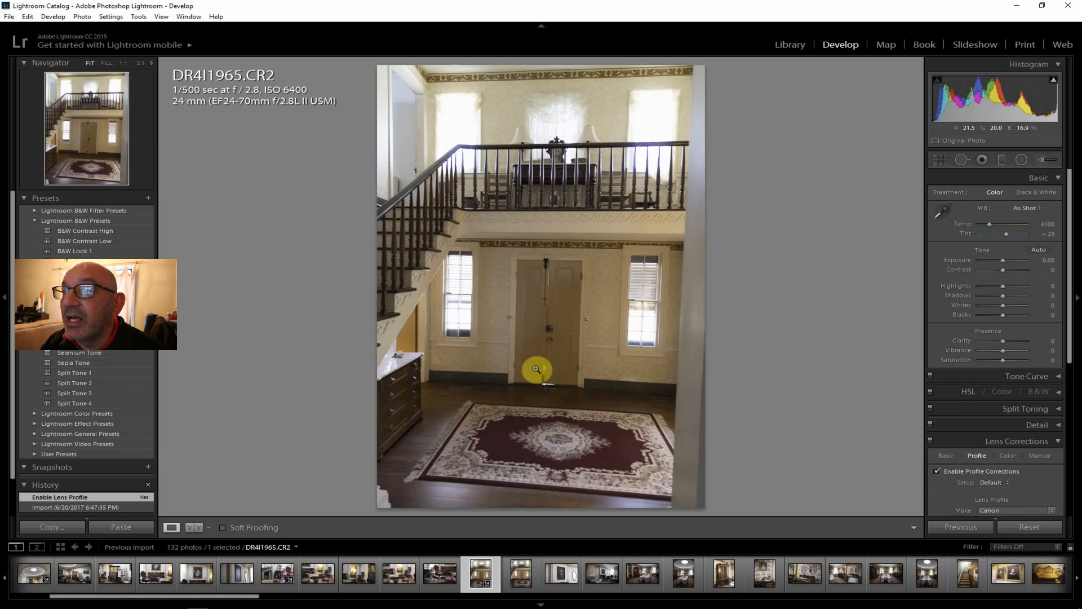
left_click_drag(1007, 268, 1012, 269)
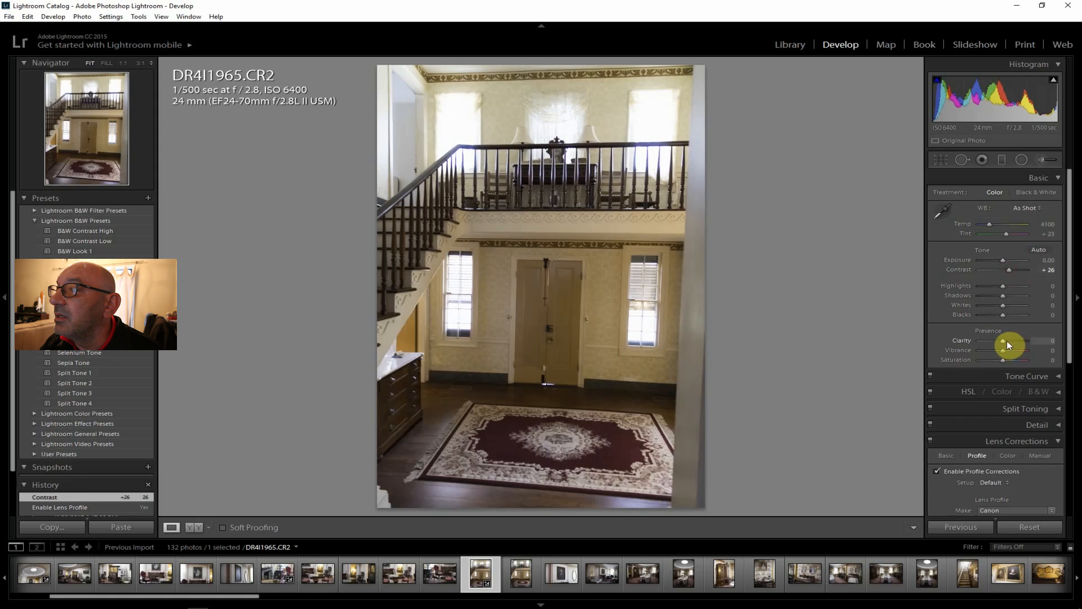
left_click_drag(1004, 341, 1011, 340)
left_click_drag(1003, 286, 989, 285)
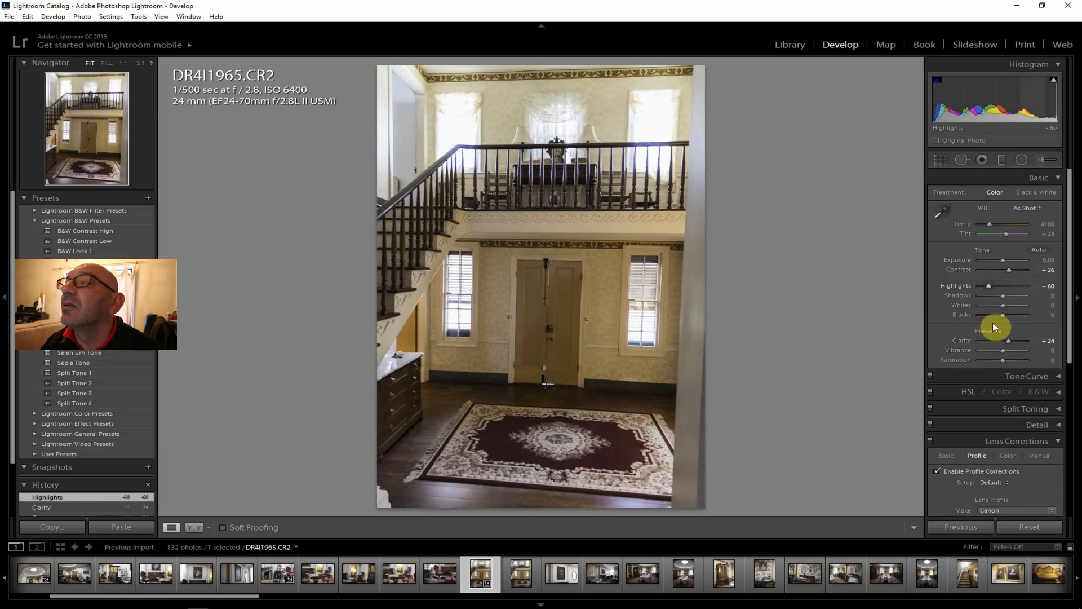
- Set the staircase hall photo's Shadows to +29, Vibrance to +12 and Saturation to +7
left_click_drag(1003, 296, 1009, 296)
left_click_drag(1006, 348, 1004, 359)
left_click_drag(1011, 295, 1013, 294)
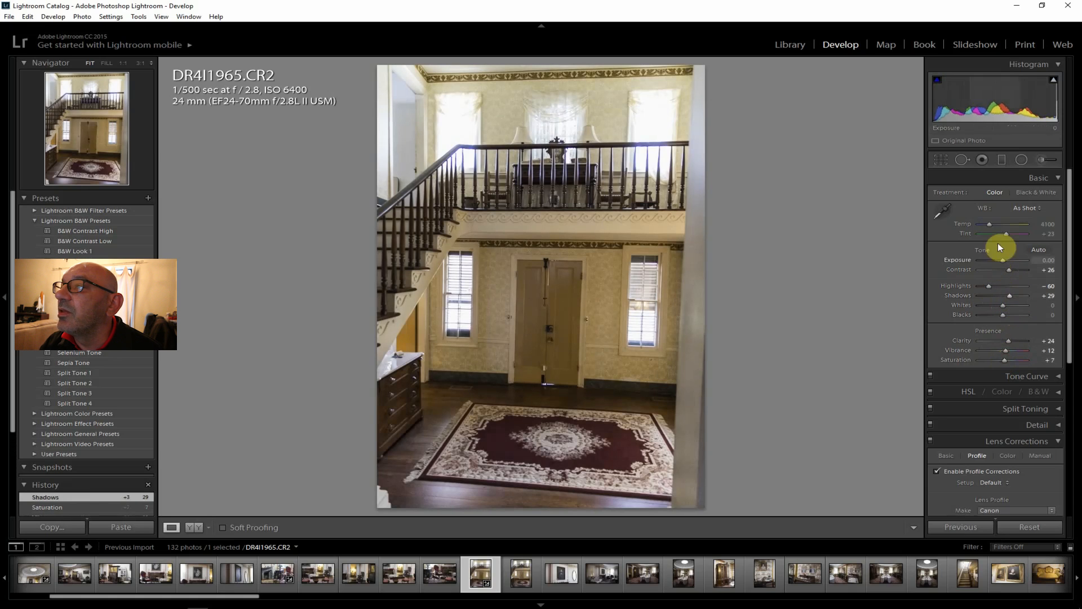
- Cool the staircase hall photo's Temperature to 3667 and set its Dehaze amount to +14
left_click_drag(990, 225, 987, 225)
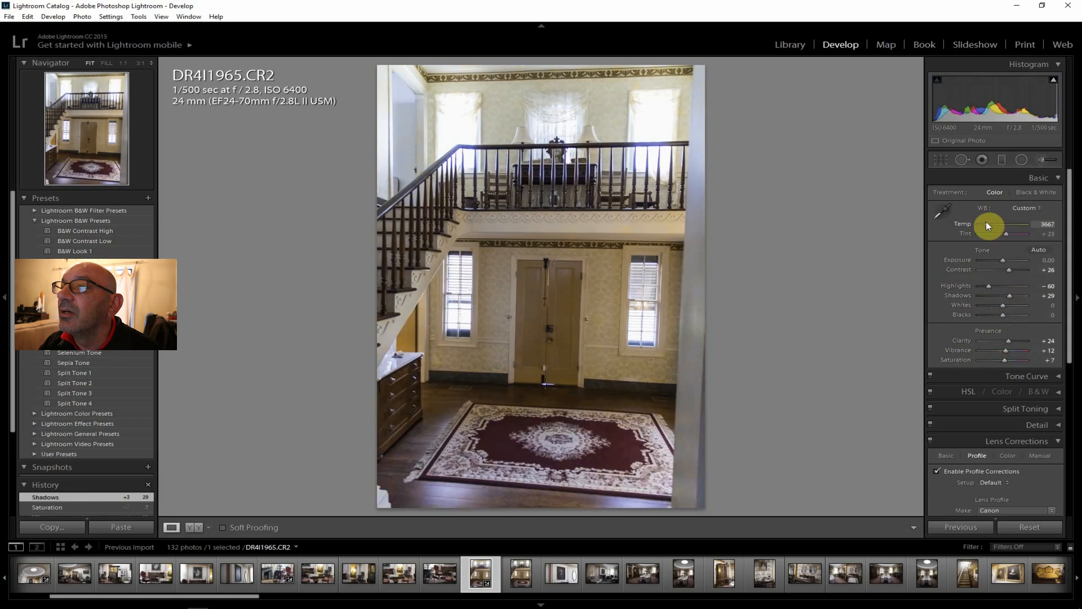
left_click_drag(1070, 267, 1008, 489)
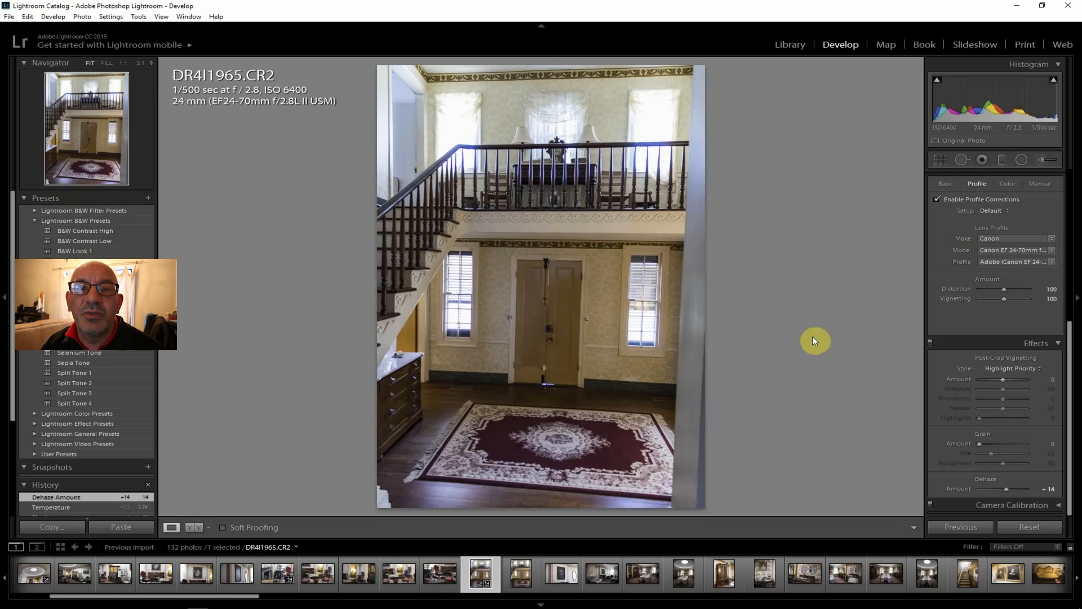
left_click(1077, 338)
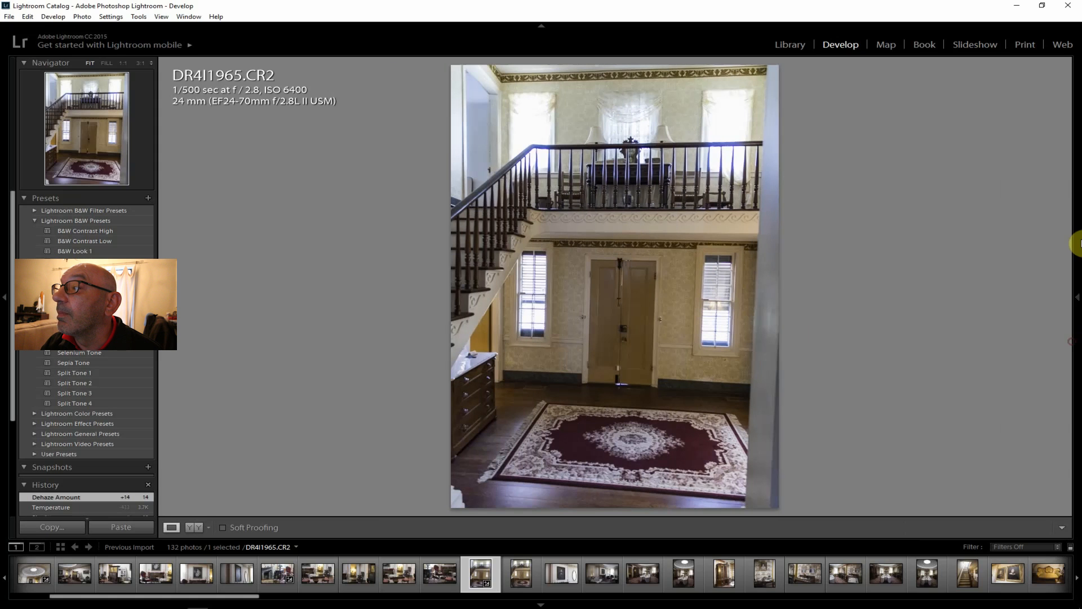
left_click(1077, 304)
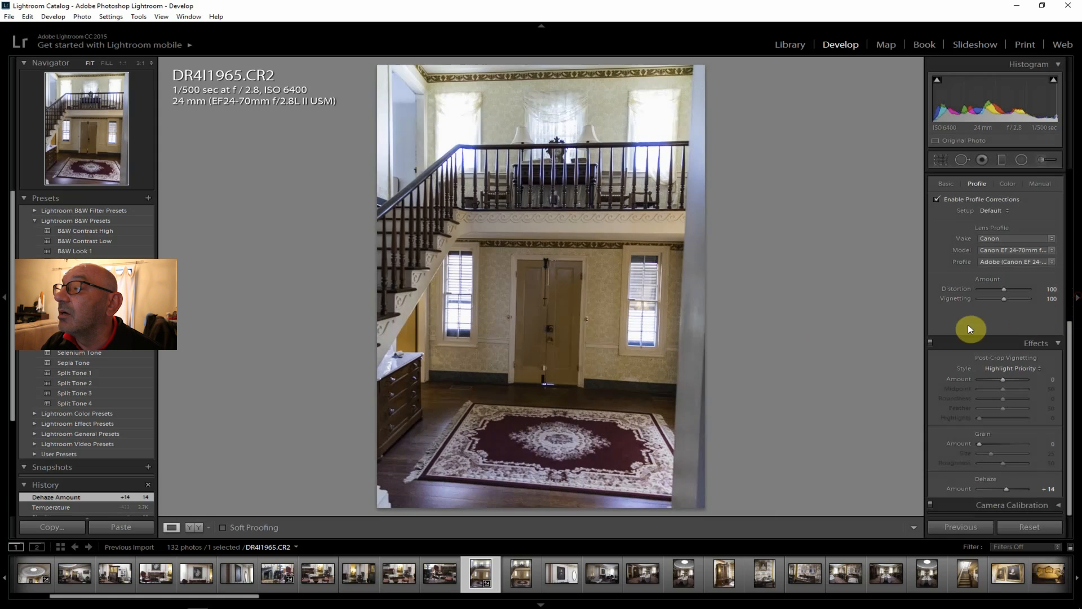
- Set Exposure to +0.48, Contrast to +38, Saturation to +19 and Vibrance to +14 on the staircase hall photo
left_click_drag(1066, 367, 1063, 201)
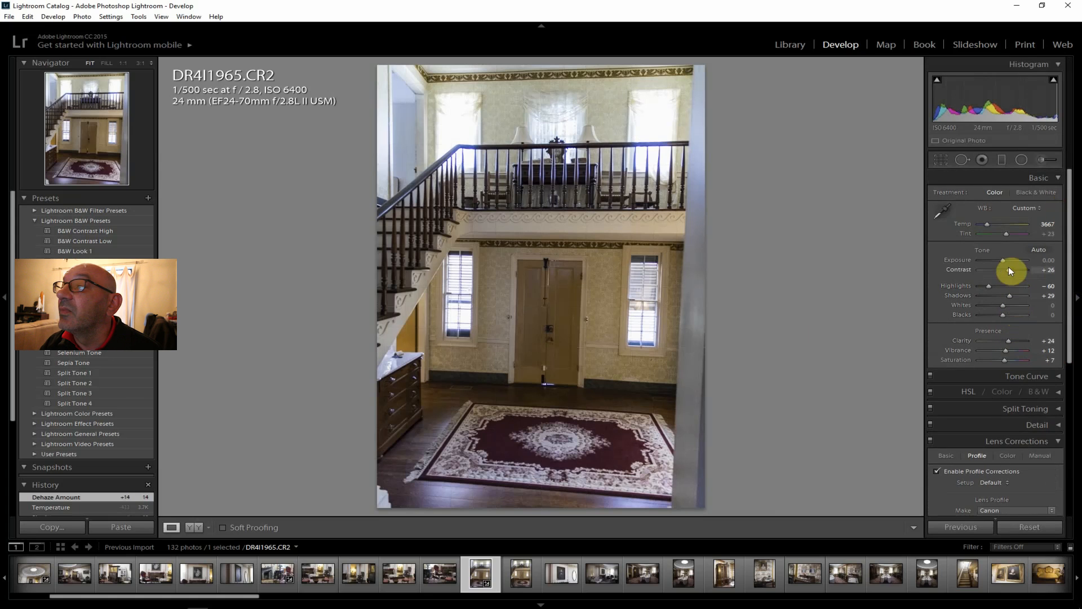
mouse_move(1005, 259)
left_mouse_down()
mouse_move(1006, 272)
mouse_move(1014, 269)
left_mouse_up()
left_click_drag(1006, 353, 1007, 357)
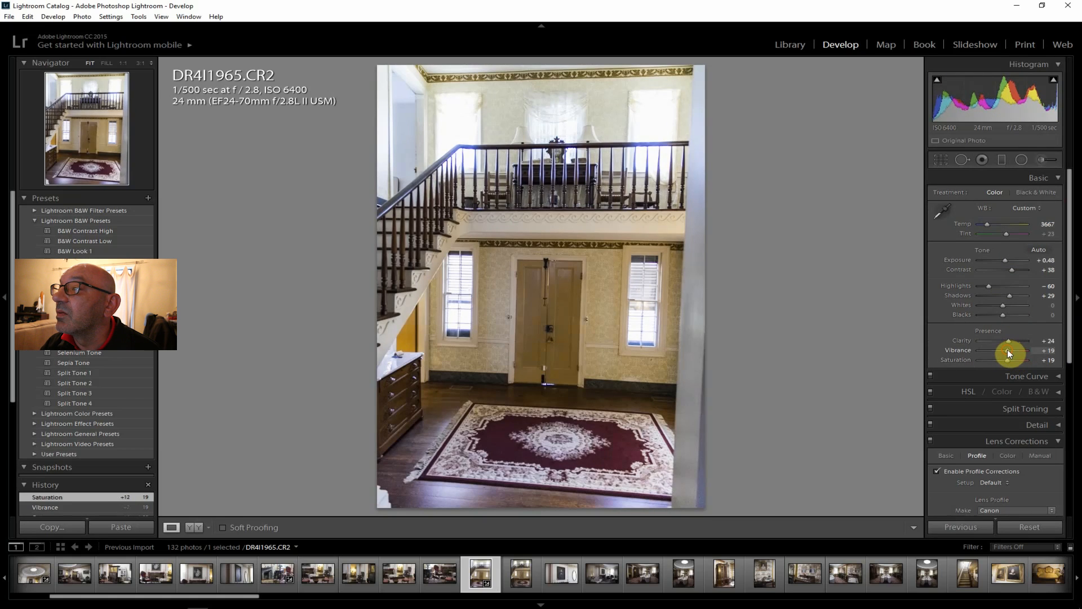
left_click_drag(1007, 351, 1007, 350)
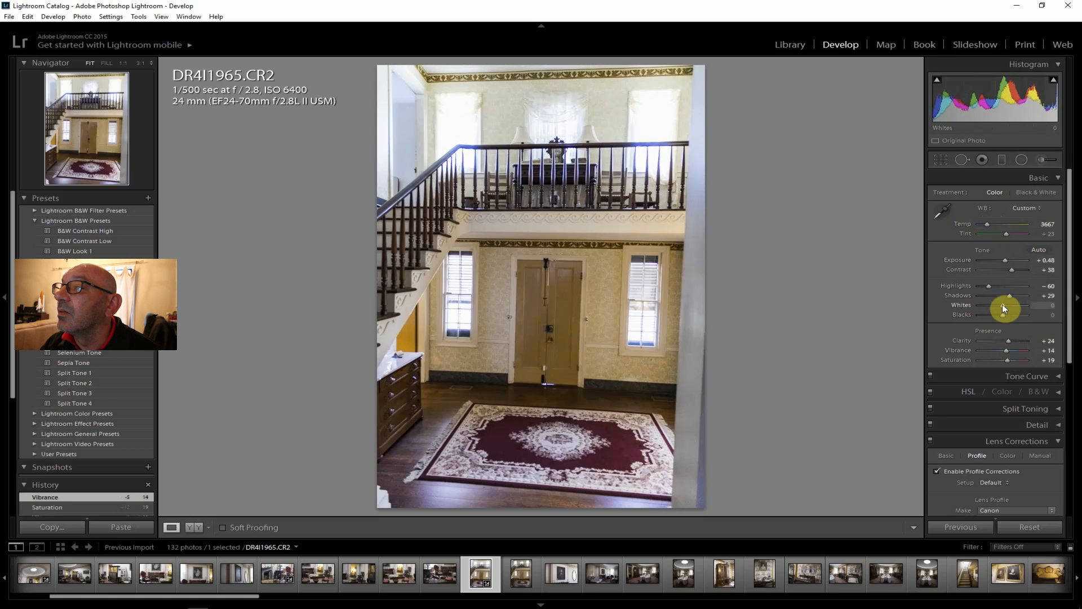
- Lower Whites to -29, try a cooler Temperature of 3310, and return the Temperature to 3667
left_click_drag(1002, 306, 996, 304)
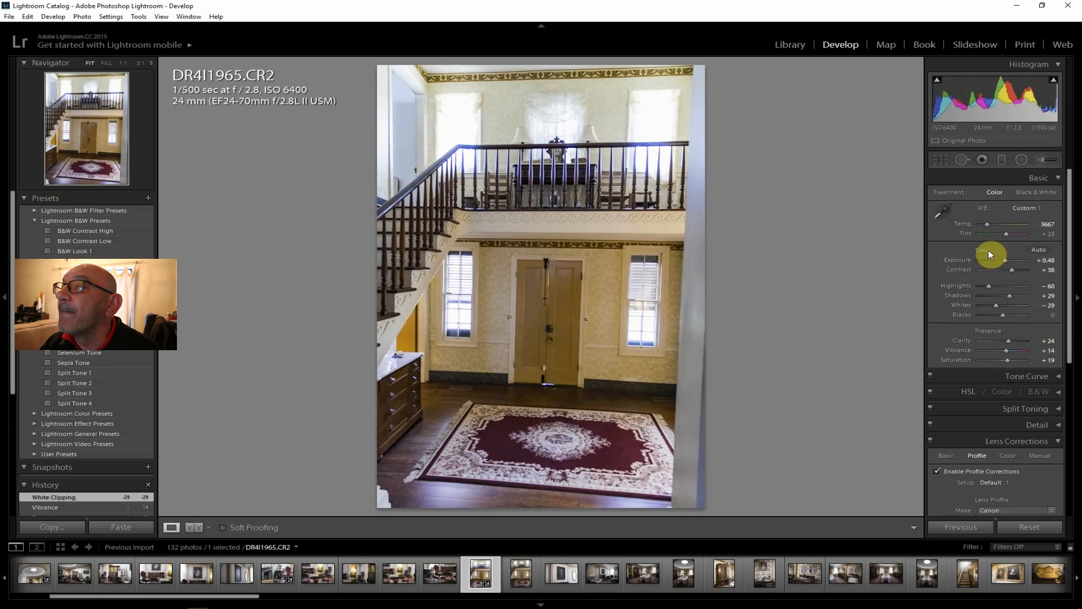
left_click_drag(987, 223, 986, 222)
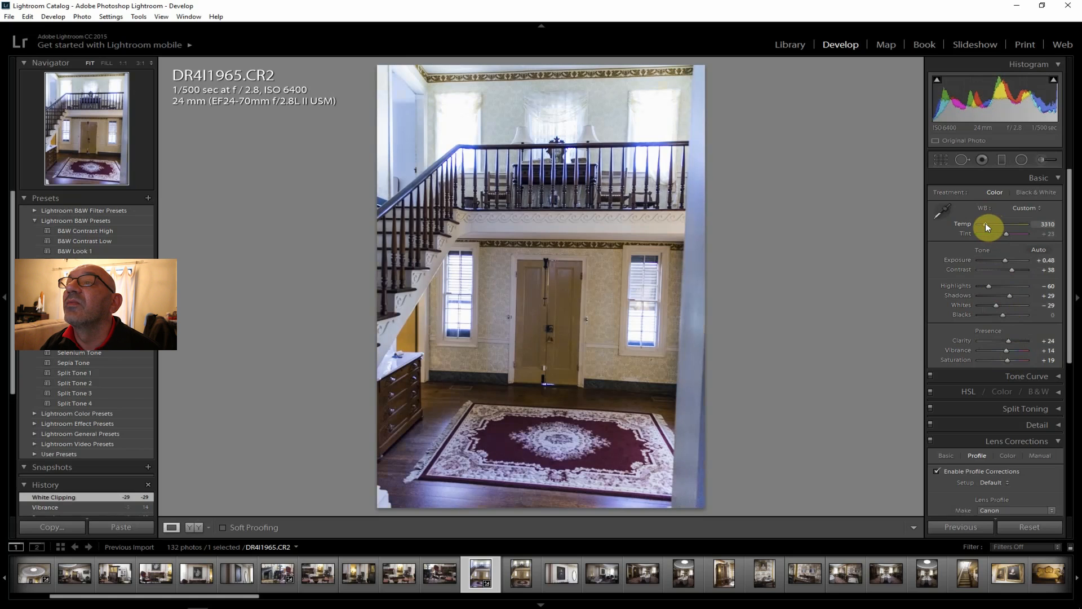
left_click_drag(985, 222, 987, 223)
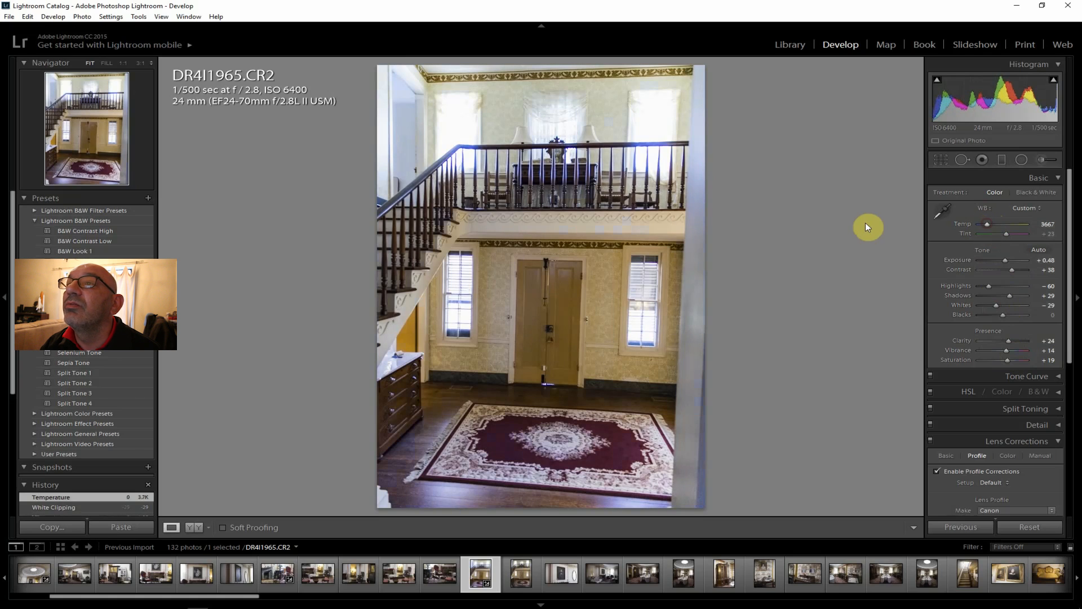
left_click(944, 161)
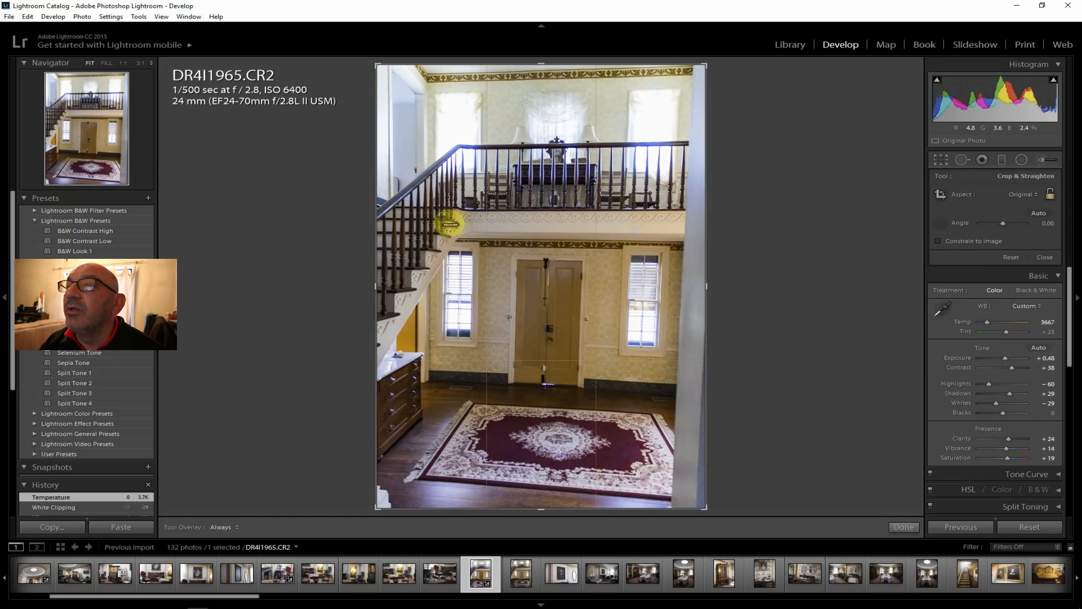
left_click_drag(529, 210, 620, 213)
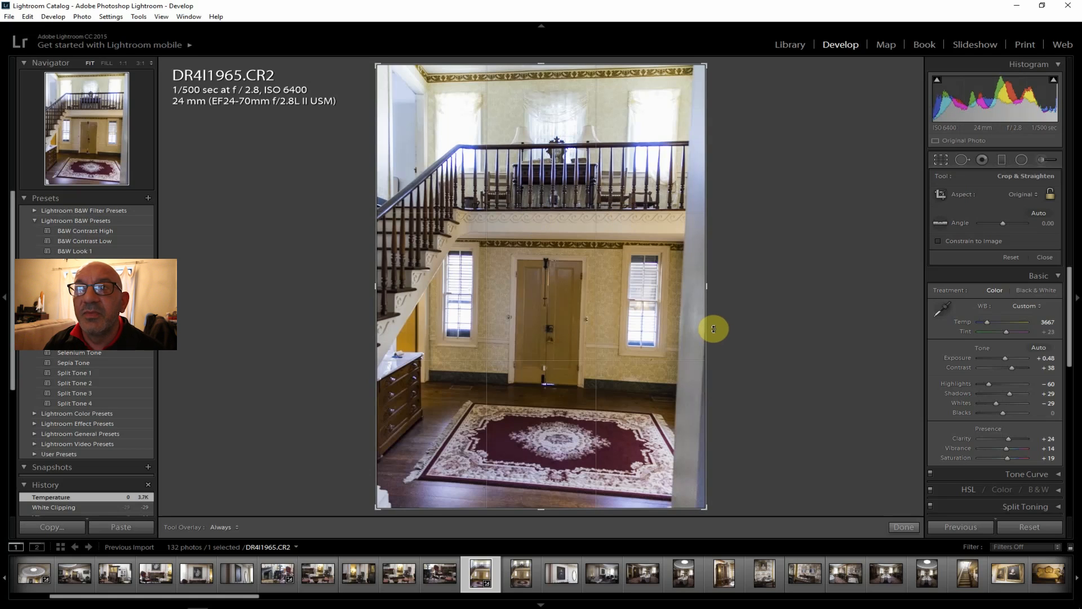
left_click(942, 160)
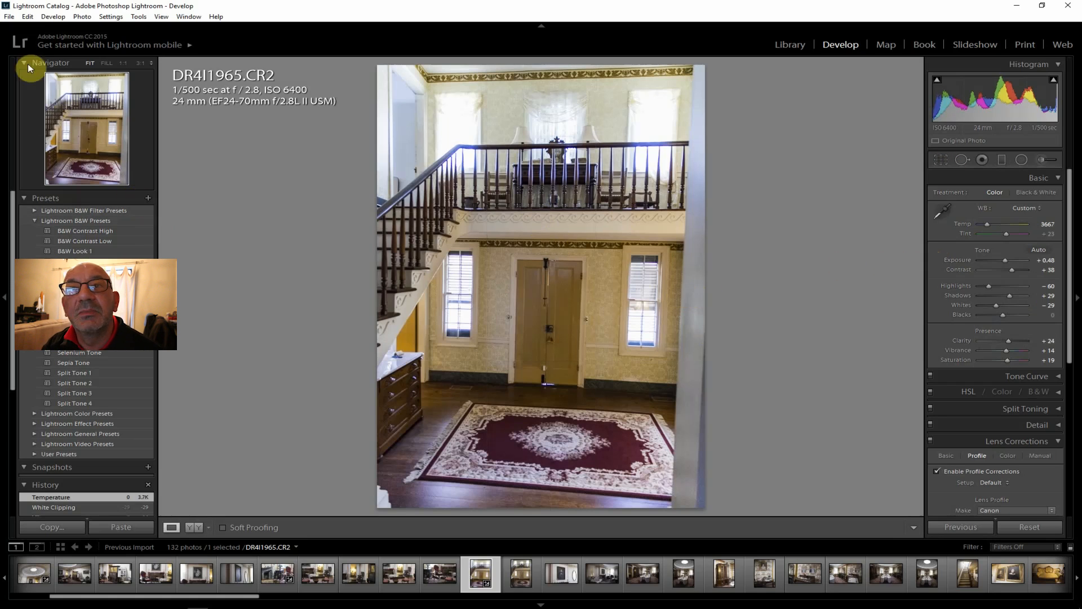
- Export the edited DR4I1965.CR2 to the hard drive with the existing export settings
left_click(9, 16)
left_click(60, 139)
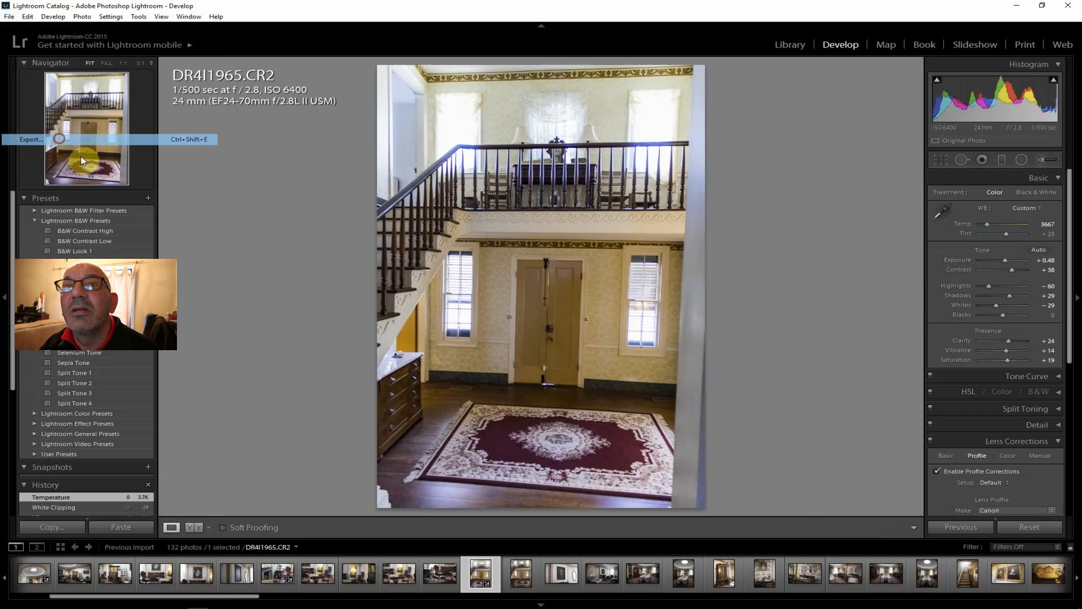
left_click(716, 574)
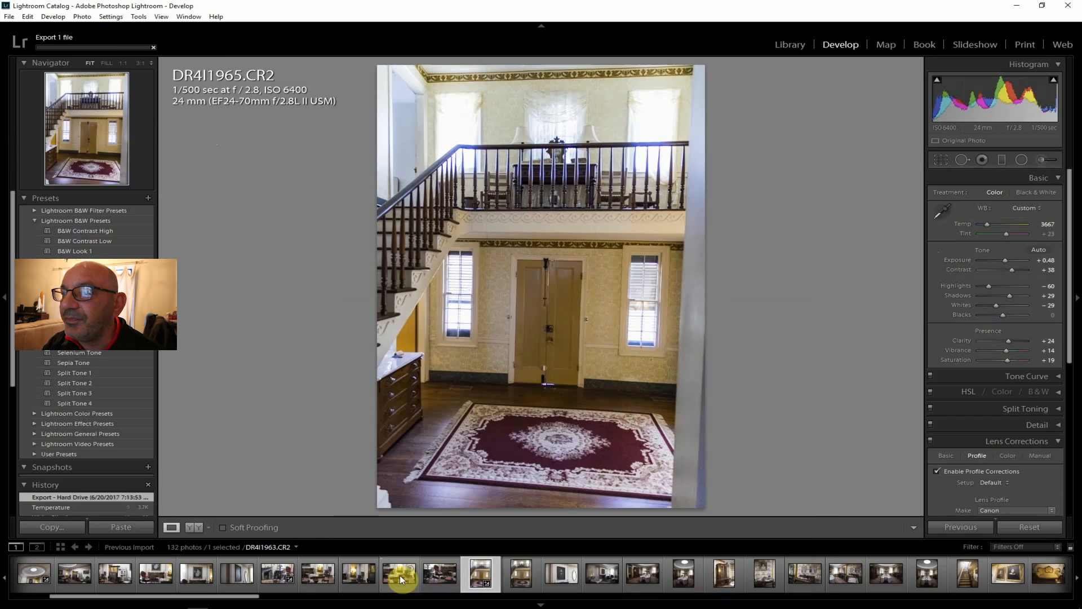
- Compare the edited DR4I1965.CR2 with the similar DR4I1966.CR2 by switching between them, ending on DR4I1966.CR2
left_click(522, 575)
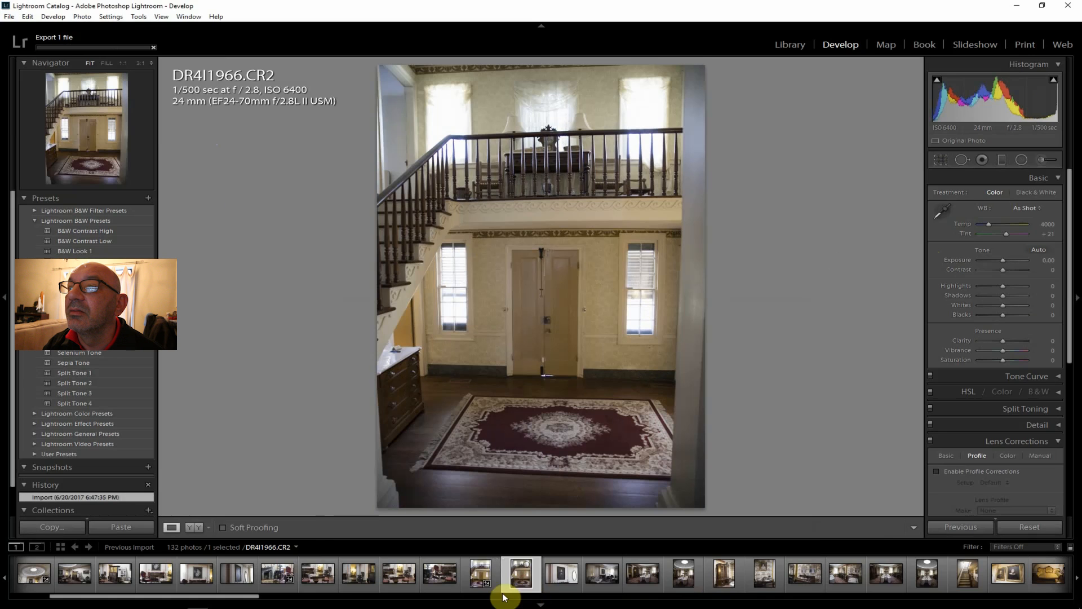
left_click(482, 575)
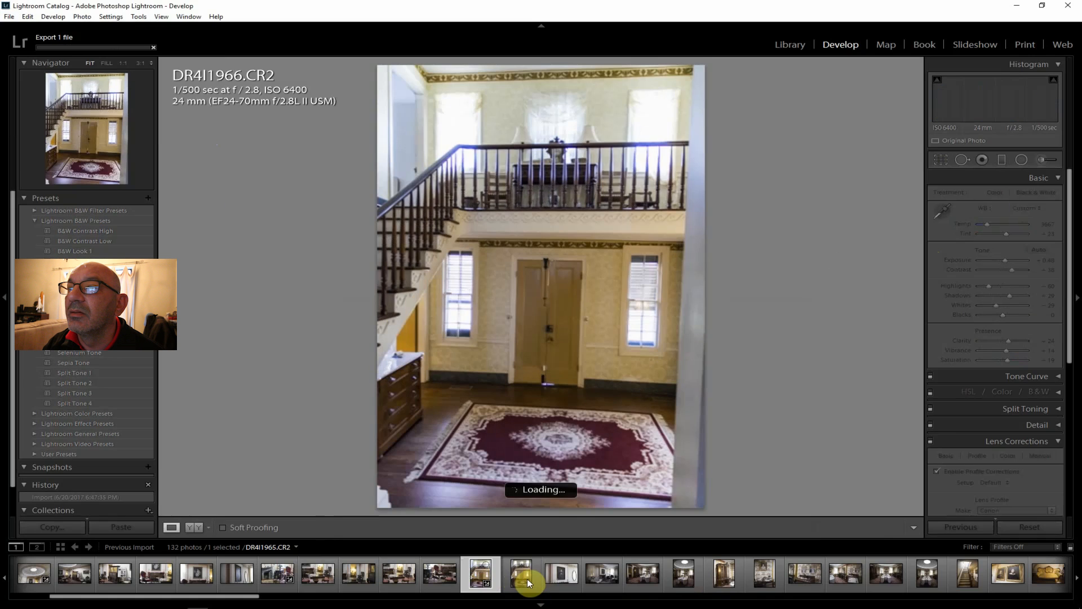
left_click(518, 576)
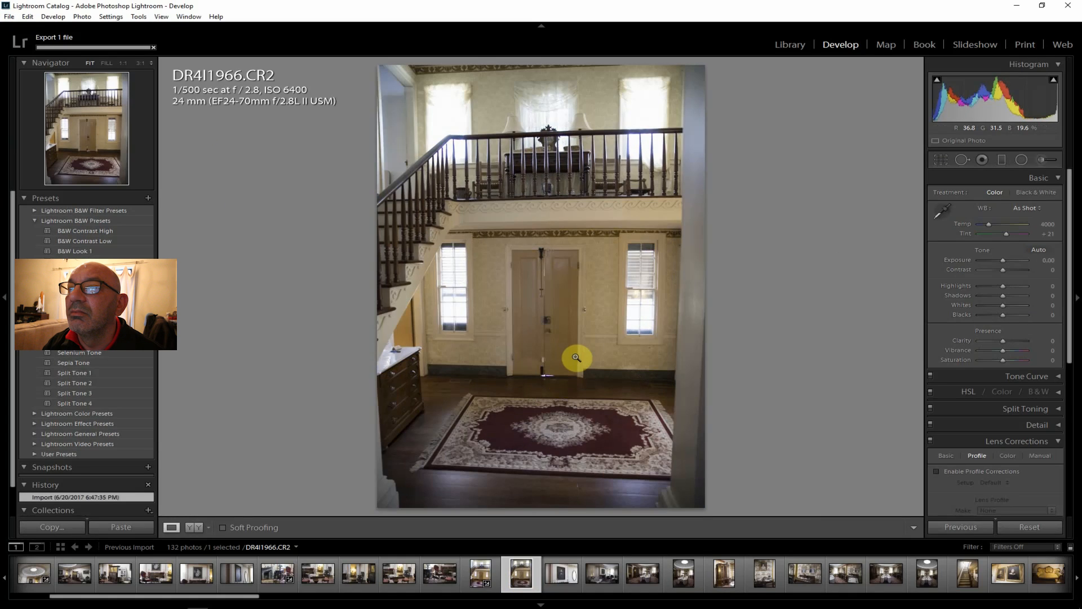
left_click(482, 574)
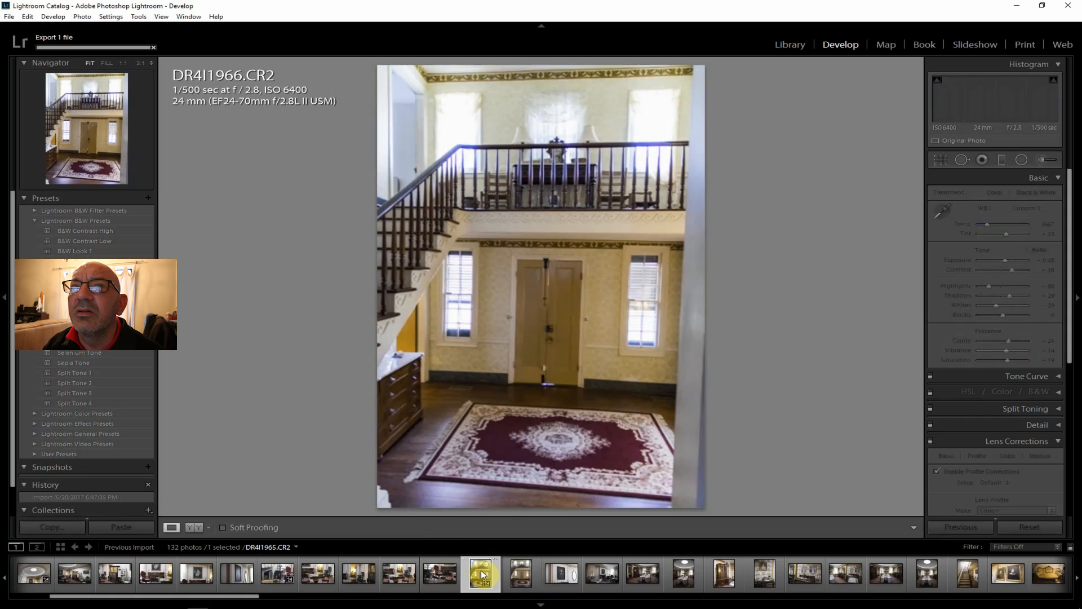
left_click(517, 573)
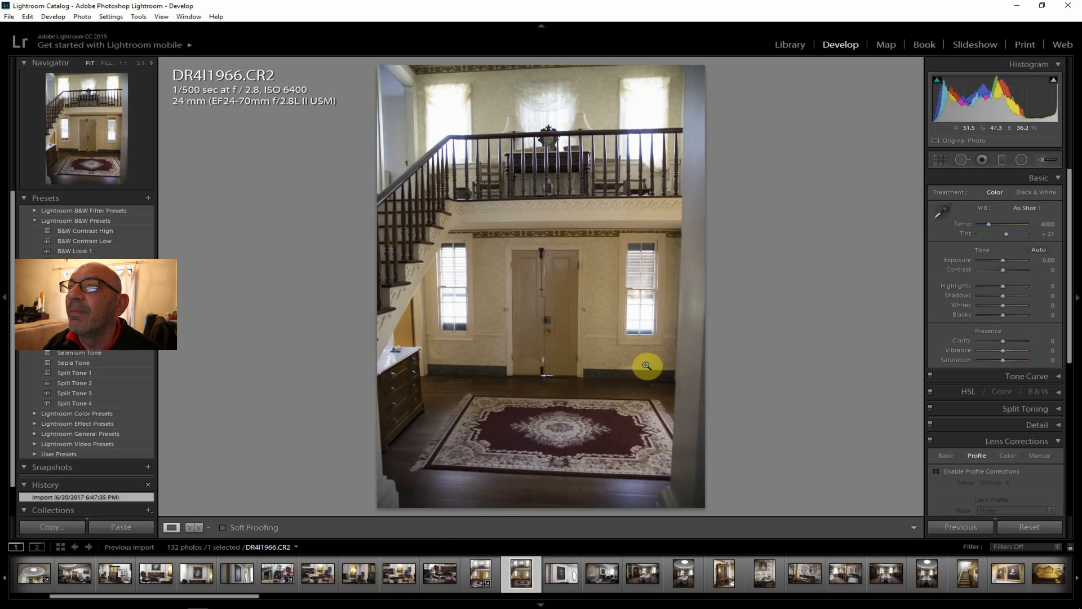
- Enable lens profile corrections on DR4I1966.CR2 and set Contrast to +24, Clarity to +21, Shadows to +21 and Highlights to -31
left_click(964, 470)
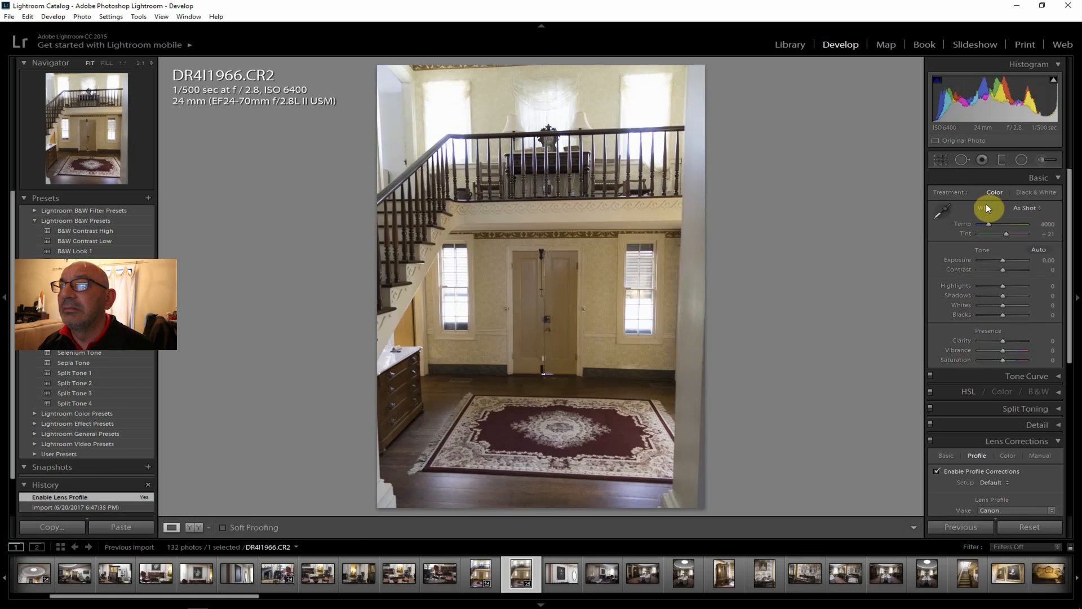
left_click_drag(1003, 269, 1007, 271)
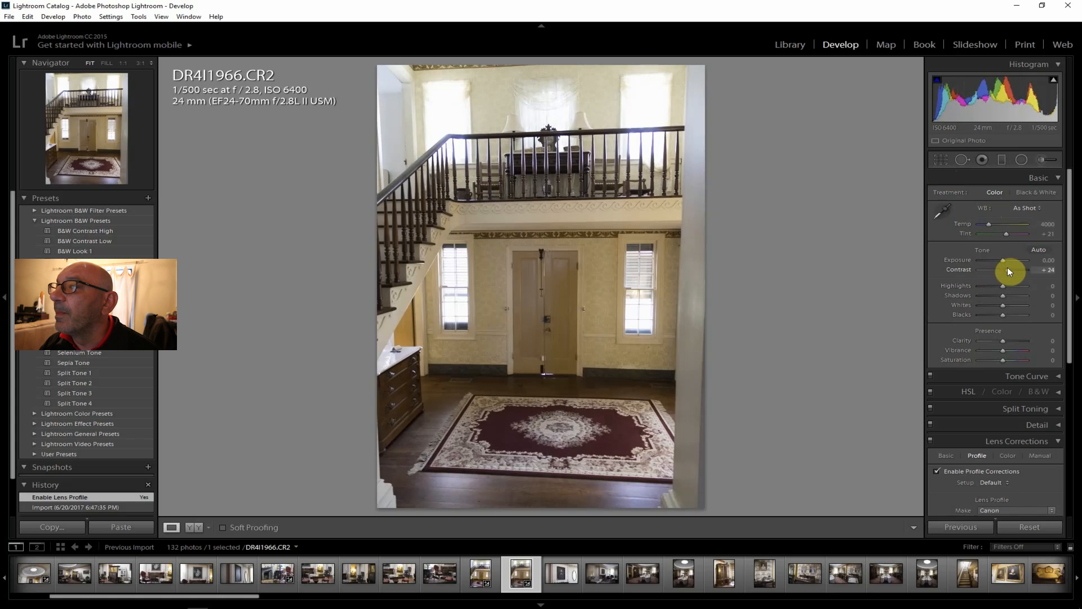
left_click_drag(1002, 339, 1007, 340)
left_click_drag(1003, 296, 996, 285)
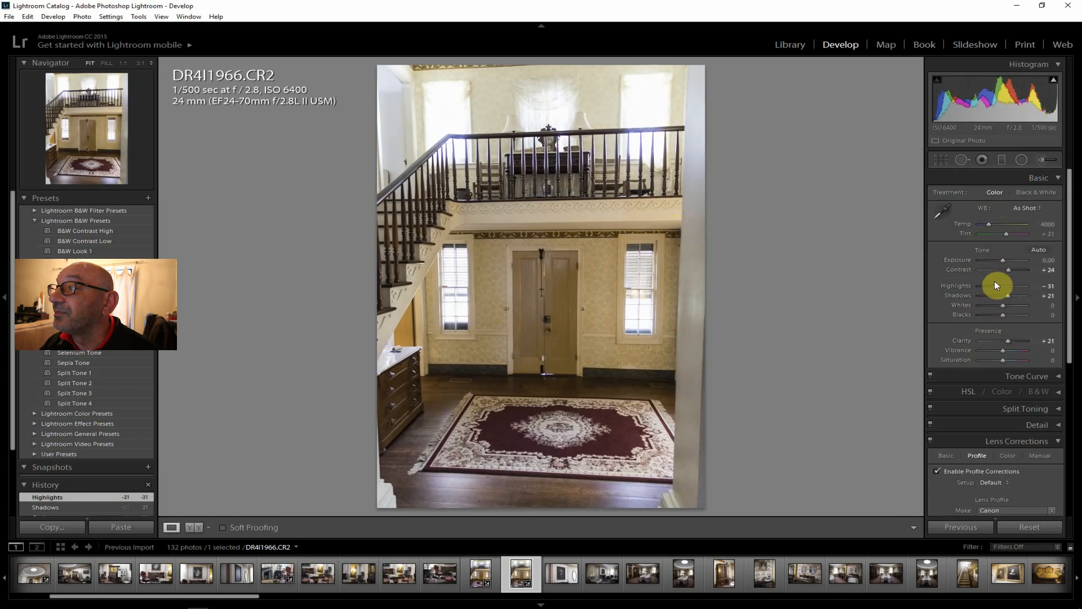
- Set Highlights to -43, Vibrance to +17, Saturation to +17 and Temperature to 3667 on DR4I1966.CR2
left_click_drag(996, 285, 993, 286)
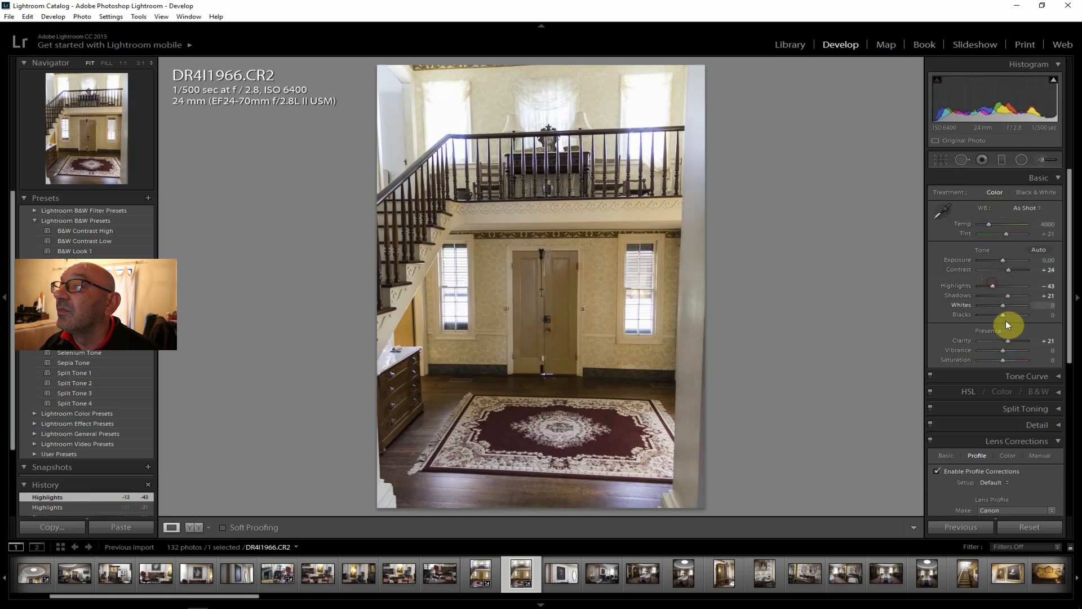
left_click_drag(1007, 350, 1007, 360)
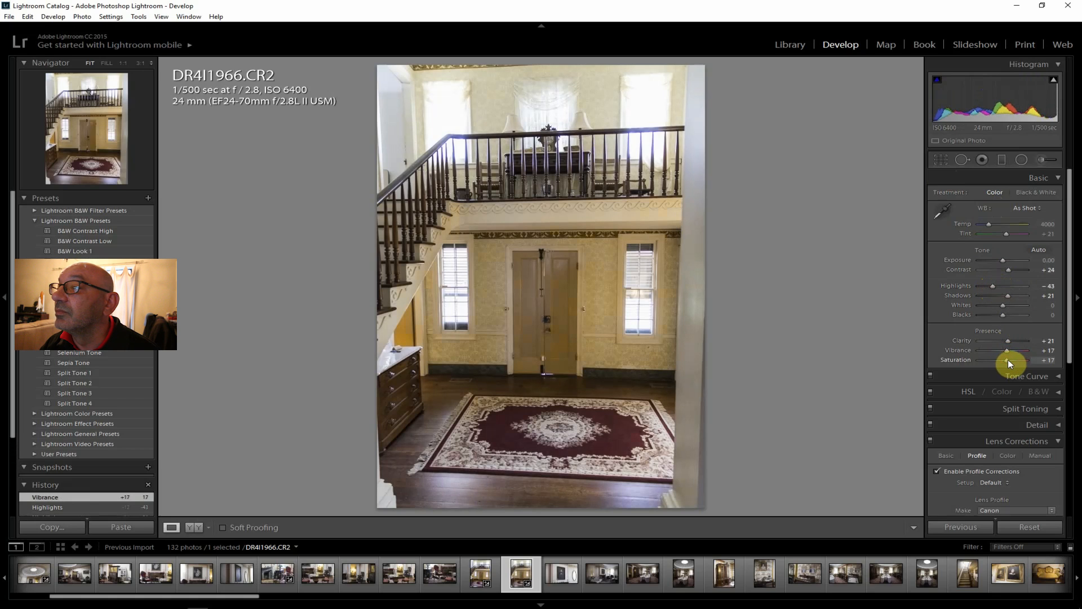
left_click_drag(1008, 360, 1008, 360)
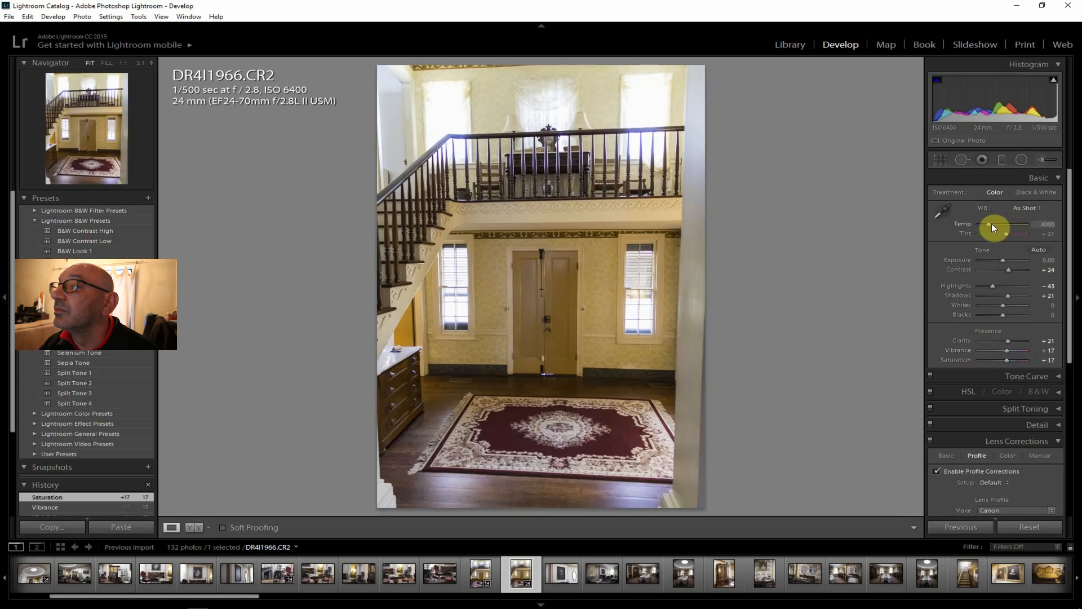
left_click_drag(990, 224, 988, 225)
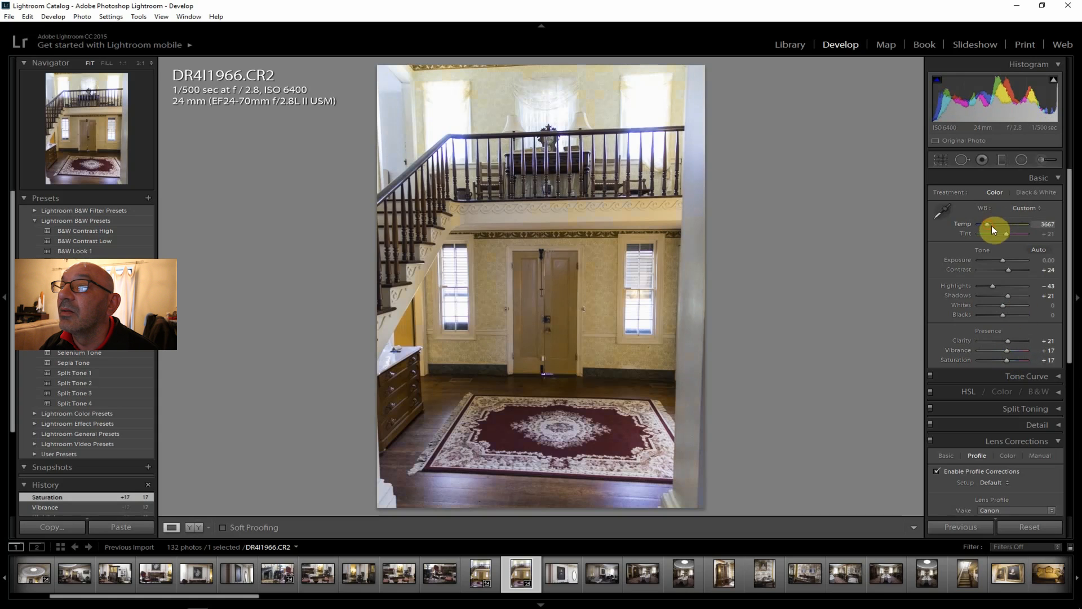
- Set Dehaze to +29, Exposure to +0.12, Highlights to -64, Shadows to +43, Whites to -24 and Clarity to +36
left_click_drag(1070, 254, 1070, 471)
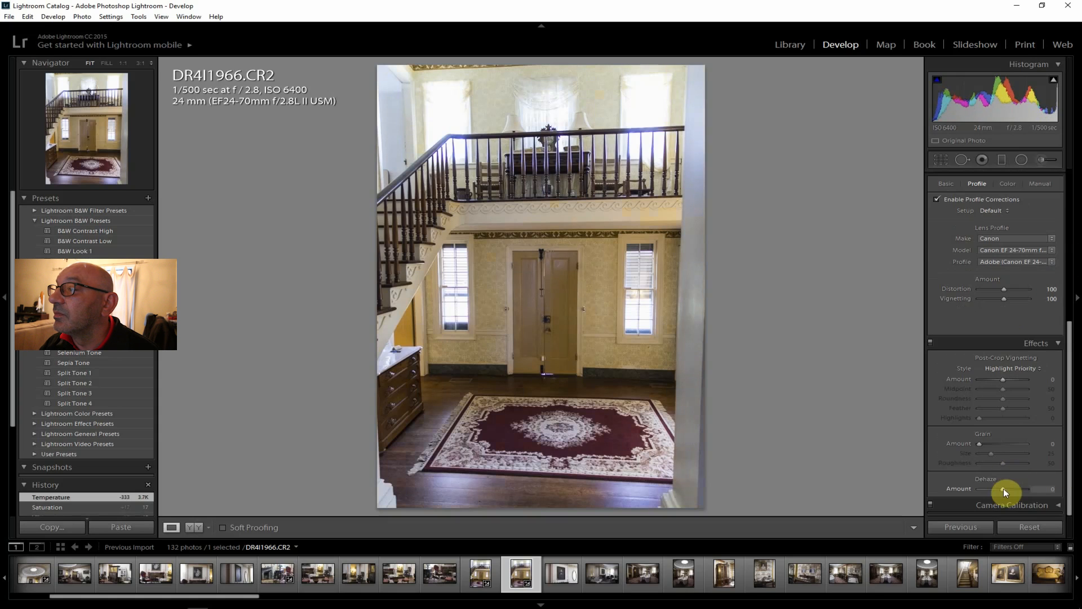
left_click_drag(1010, 486, 1011, 486)
left_click_drag(1073, 468, 1066, 222)
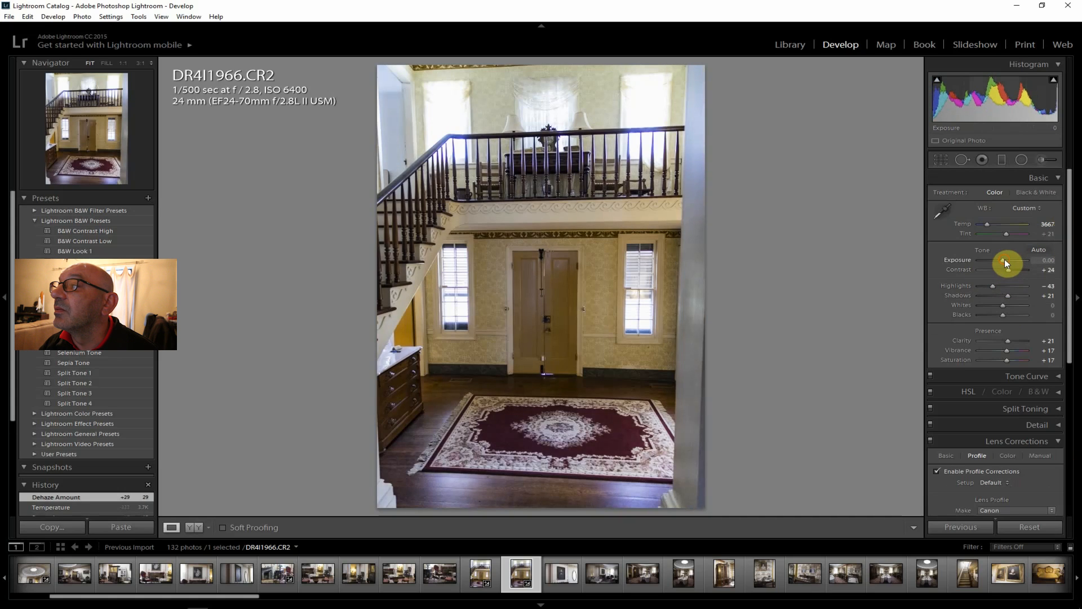
left_click_drag(1004, 258, 1003, 259)
left_click_drag(994, 285, 1012, 295)
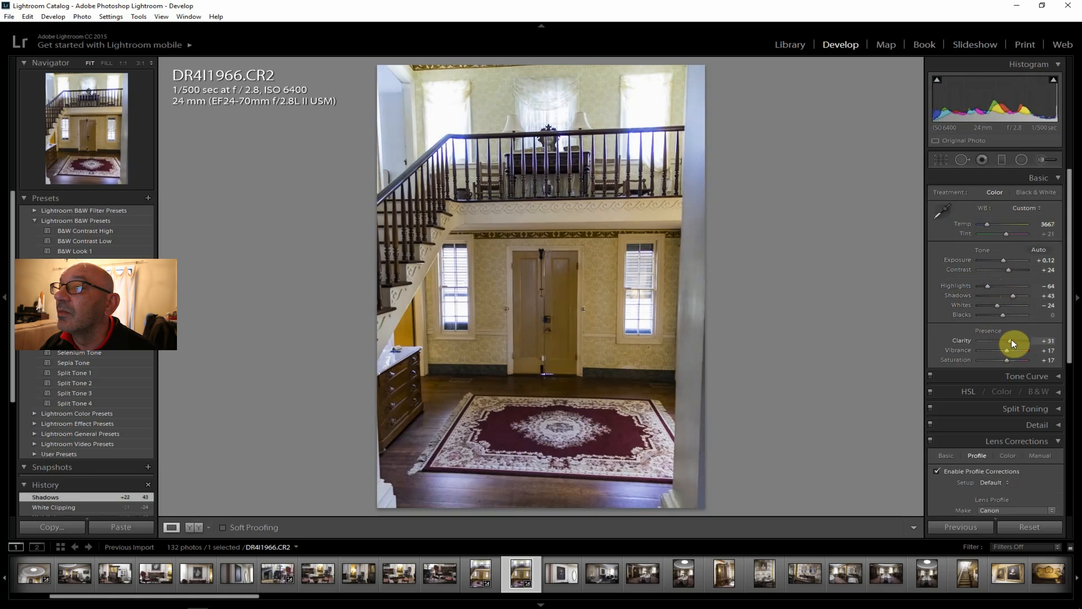
left_click_drag(1012, 339, 1013, 339)
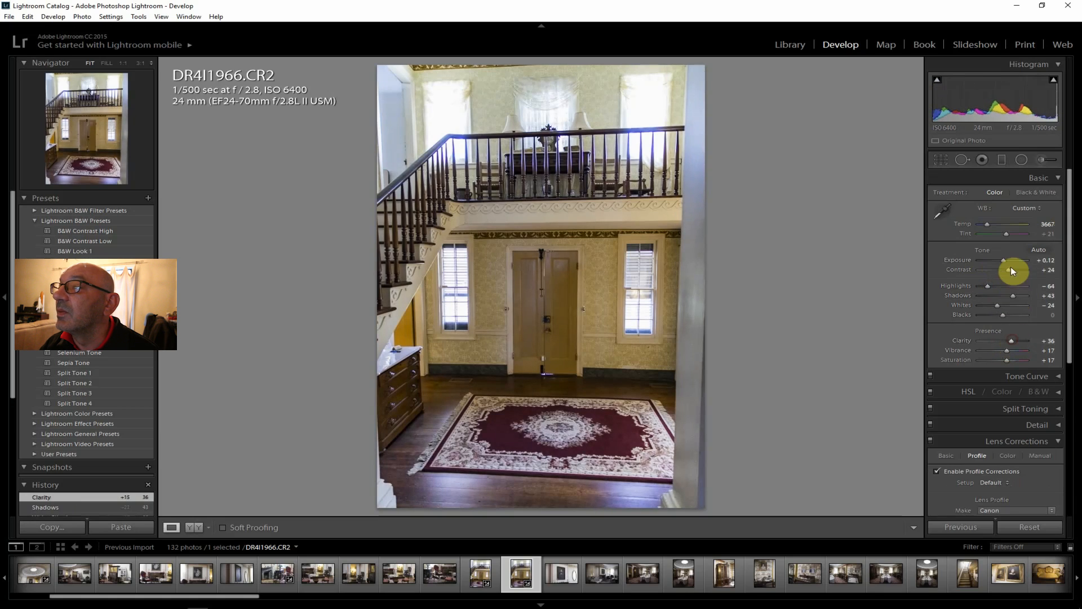
- Export the edited DR4I1966.CR2 to the hard drive with the existing export settings
left_click(10, 16)
left_click(45, 139)
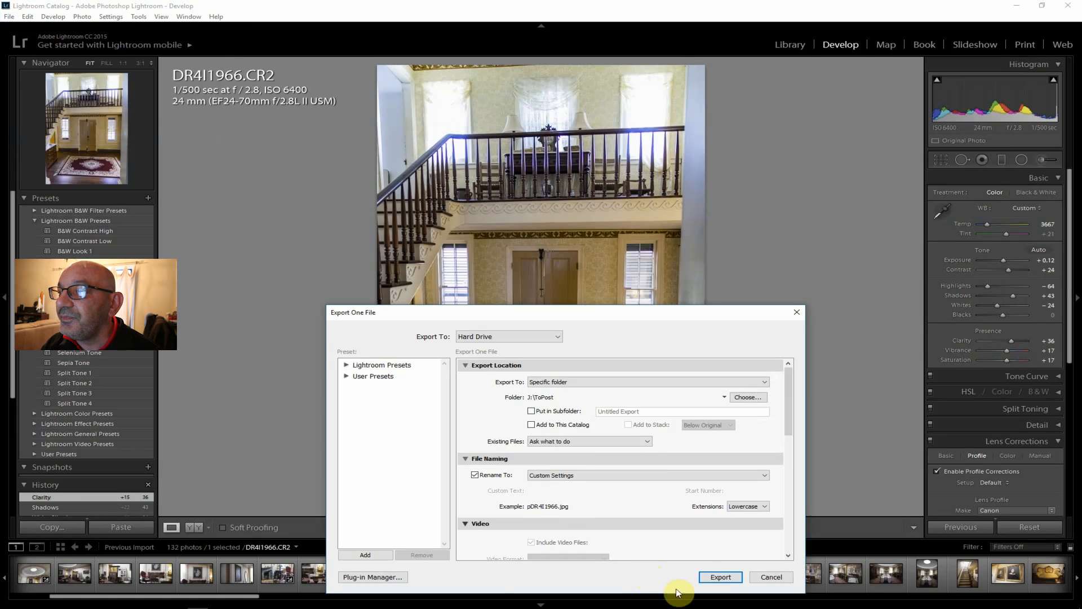
left_click(705, 576)
- Enable lens profile corrections on DR4I1968.CR2 and set Highlights to -60, Shadows to +45, Clarity to +19 and Contrast to +26
left_click(563, 570)
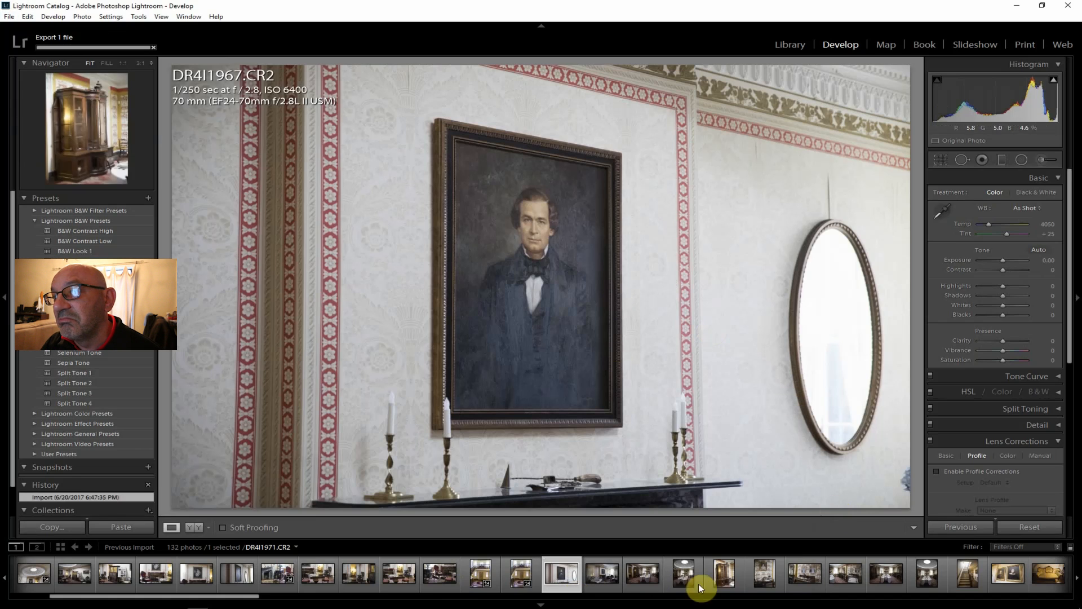
left_click(597, 577)
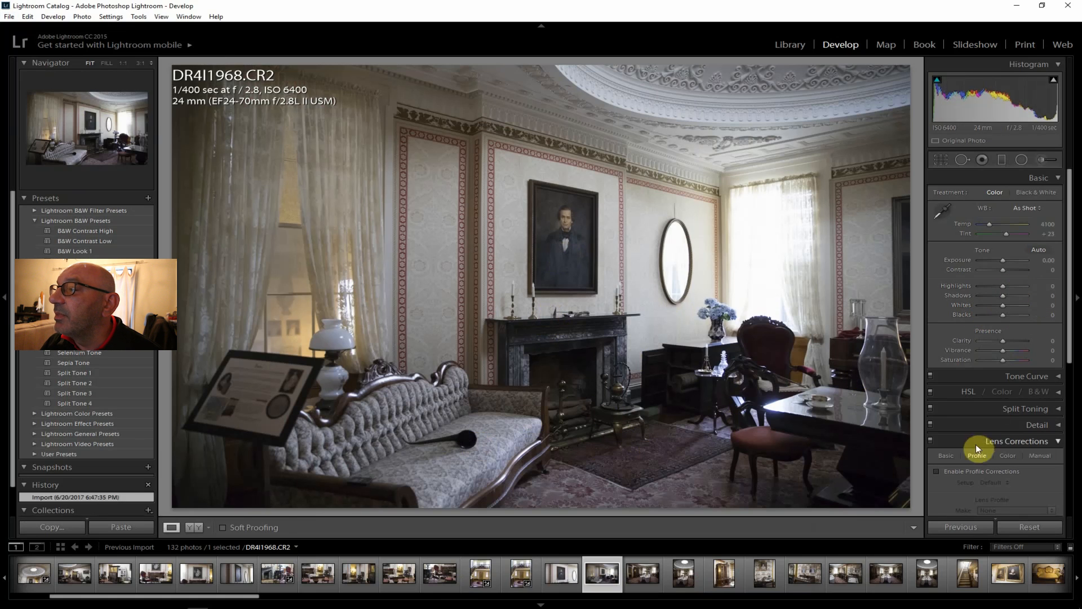
left_click(971, 473)
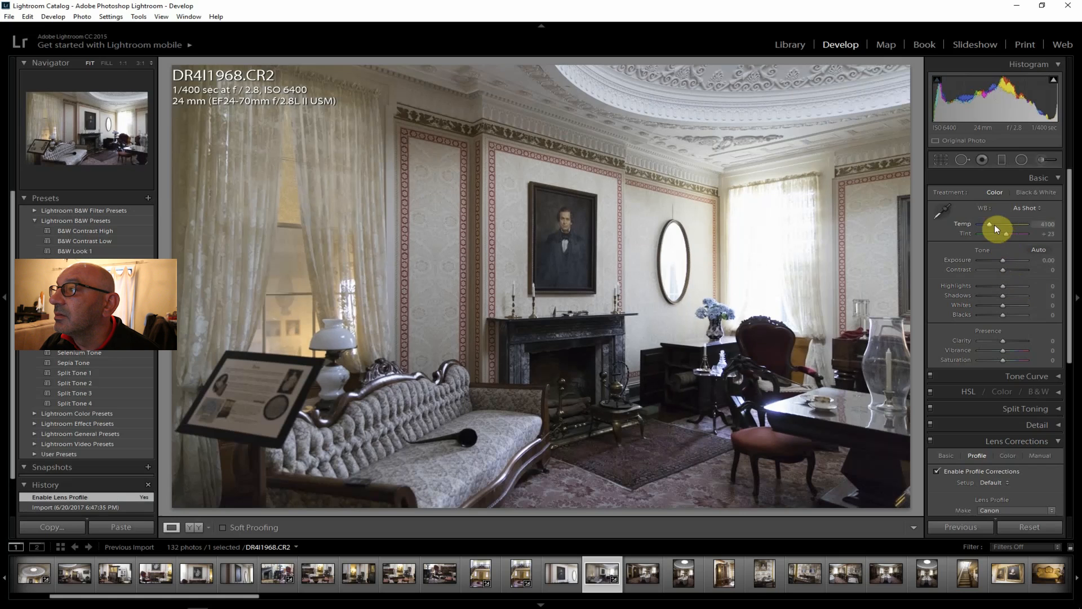
left_click_drag(1000, 286, 989, 285)
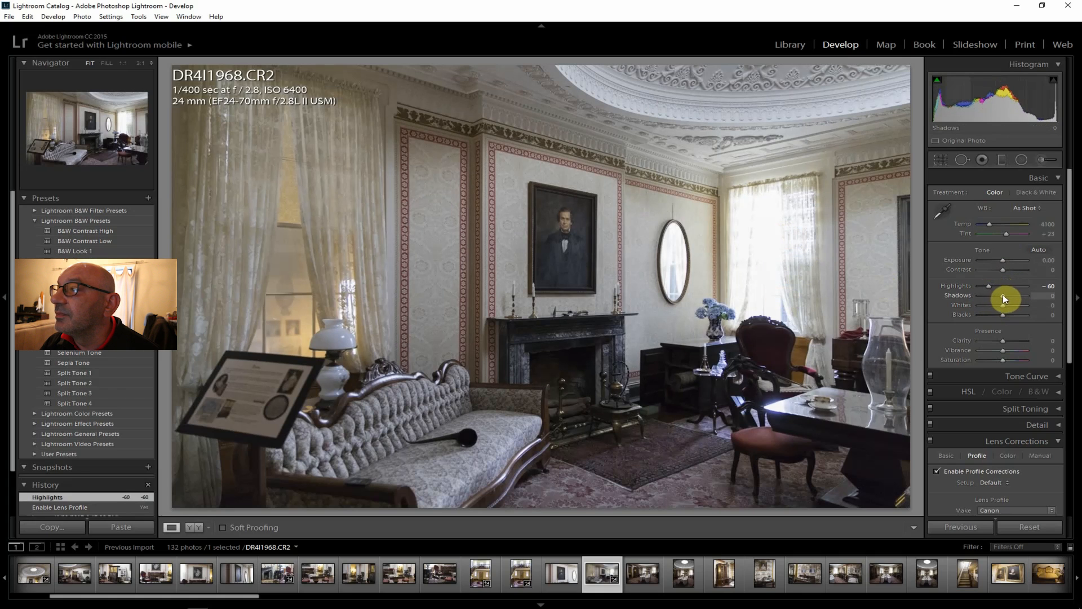
left_click_drag(1006, 295, 1013, 295)
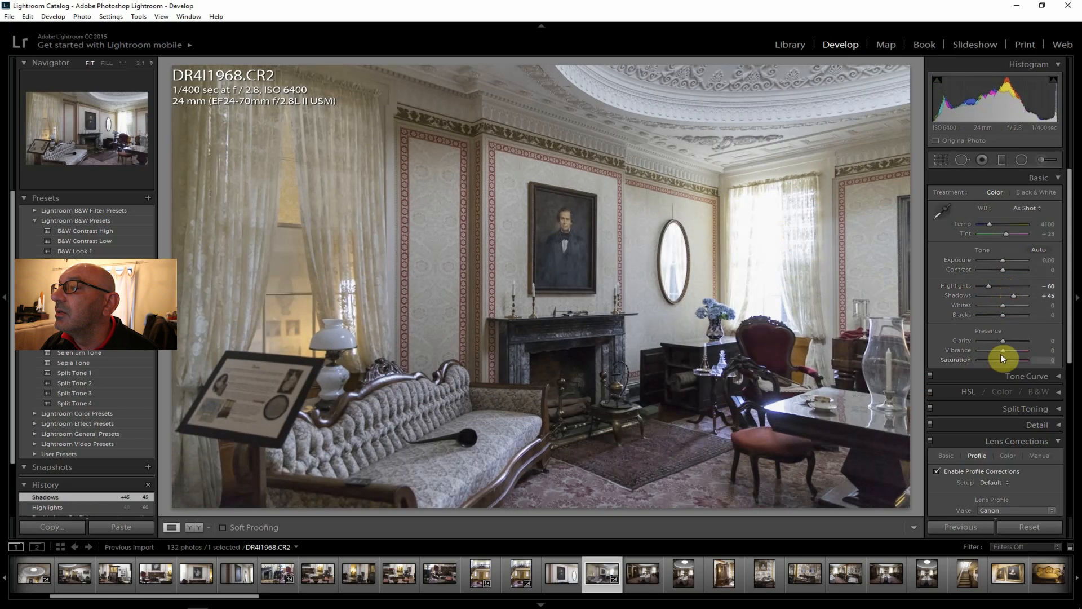
left_click_drag(1002, 340, 1006, 340)
left_click_drag(1003, 269, 1010, 269)
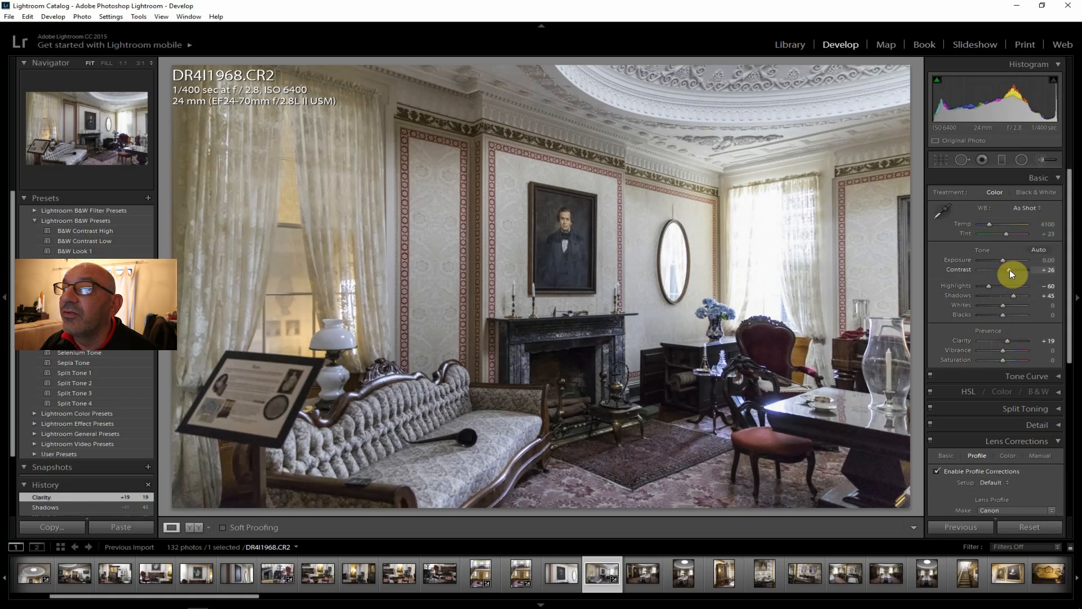
left_click_drag(1010, 270, 1009, 269)
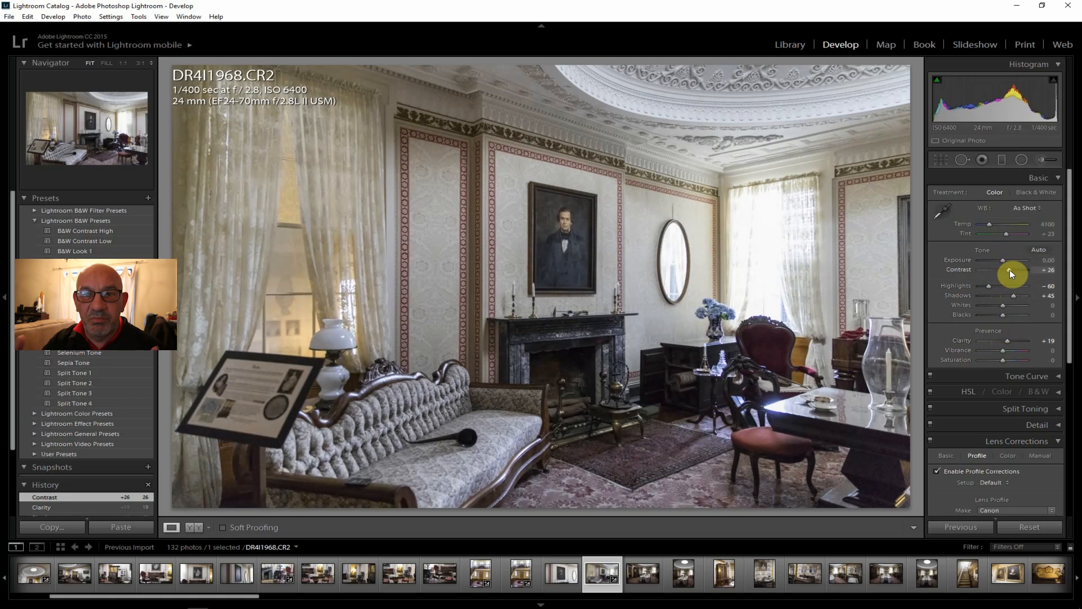
- Set Vibrance to +12, Saturation to +10, Shadows to +57, Dehaze to +17 and Exposure to +0.60 on DR4I1968.CR2
left_click(1006, 349)
left_click(1005, 360)
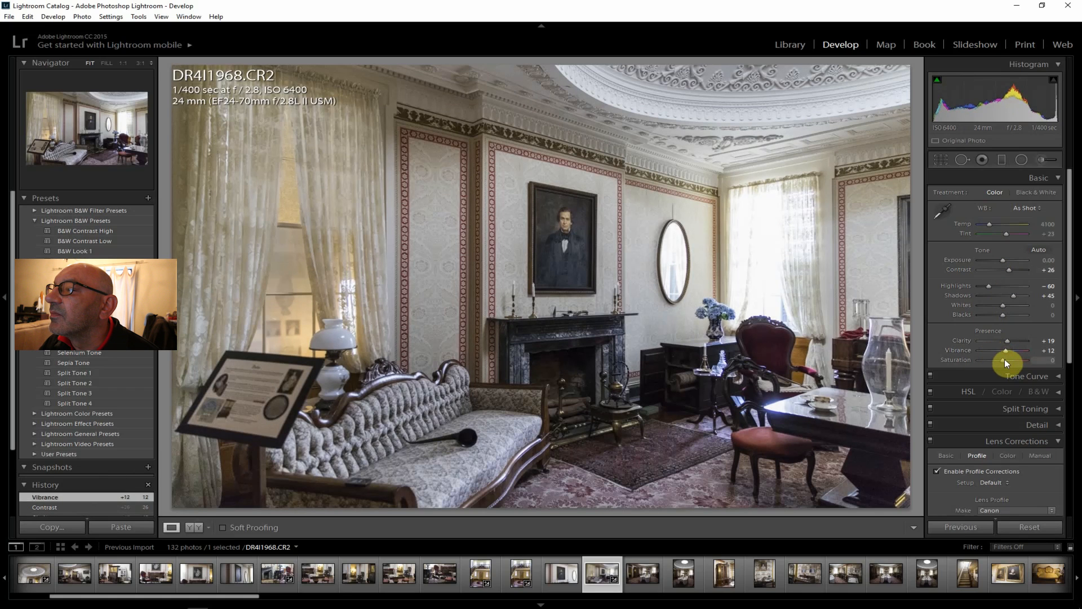
left_click_drag(1005, 359, 1006, 360)
left_click_drag(1016, 296, 1068, 333)
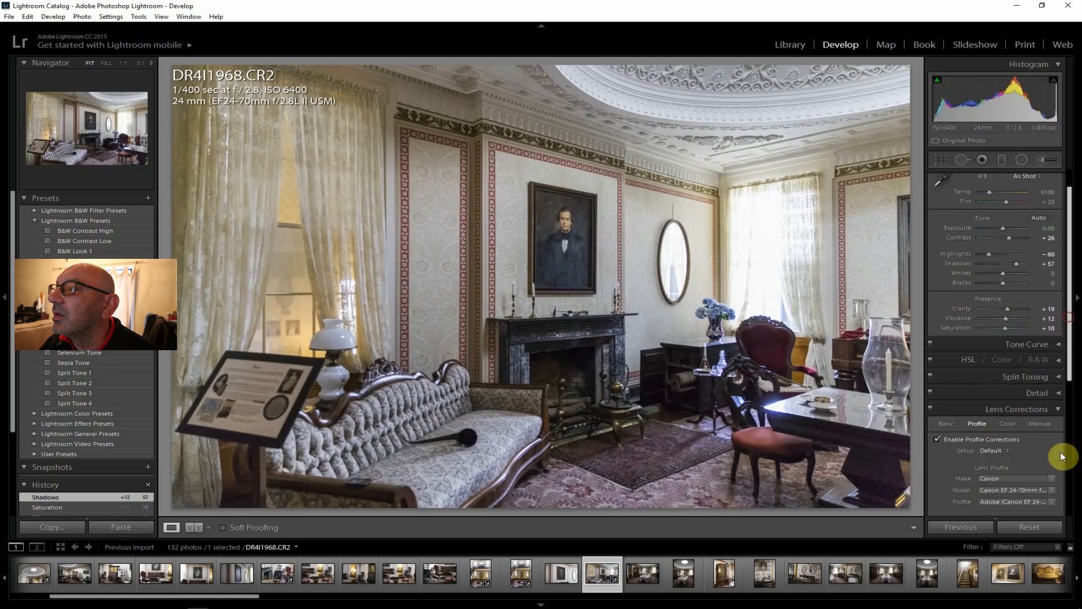
scroll(1062, 456, "down", 5)
left_click_drag(1007, 490, 1075, 271)
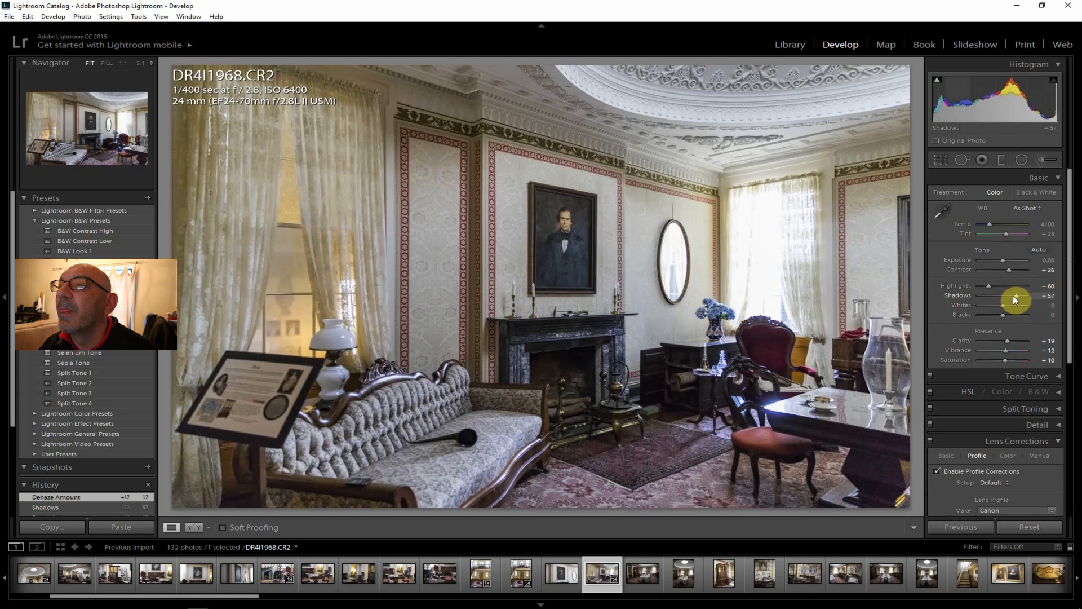
left_click(1004, 259)
left_click_drag(1004, 259, 1006, 258)
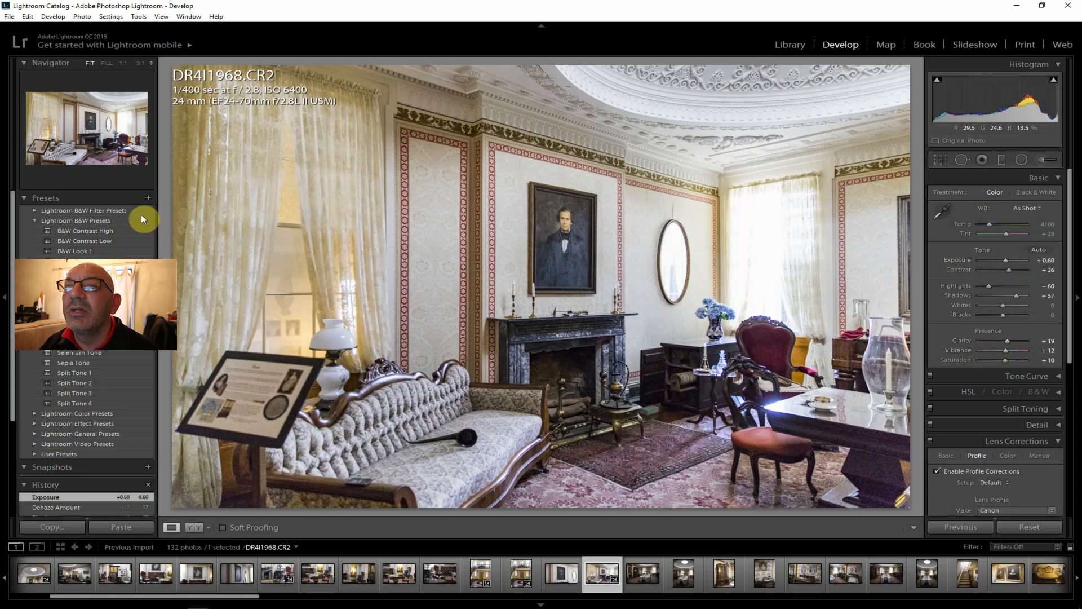
- Export the edited DR4I1968.CR2 to the hard drive with the existing export settings
left_click(9, 16)
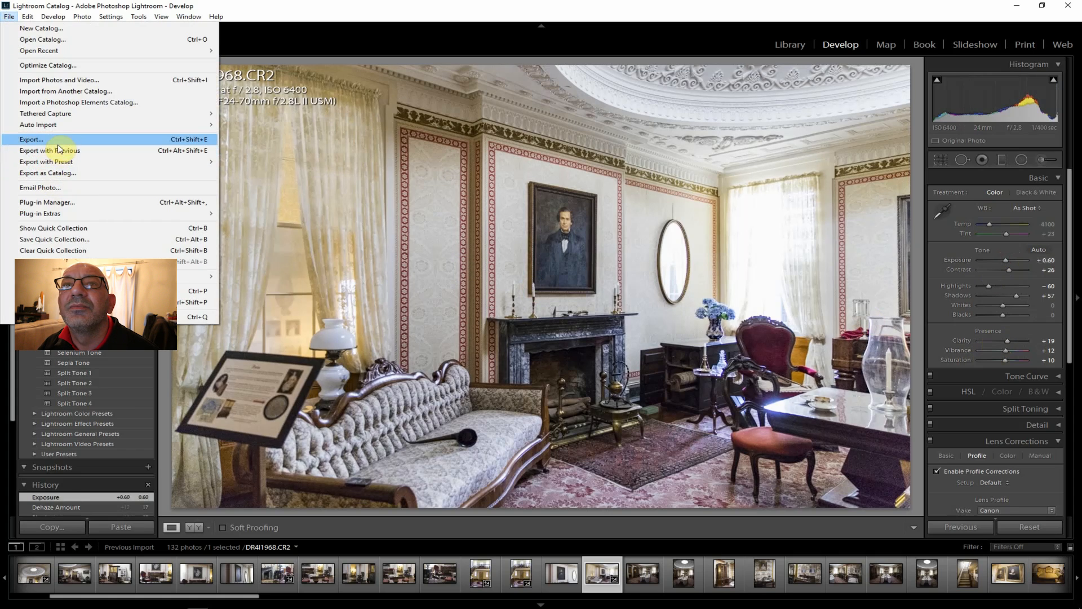
left_click(58, 144)
left_click(721, 576)
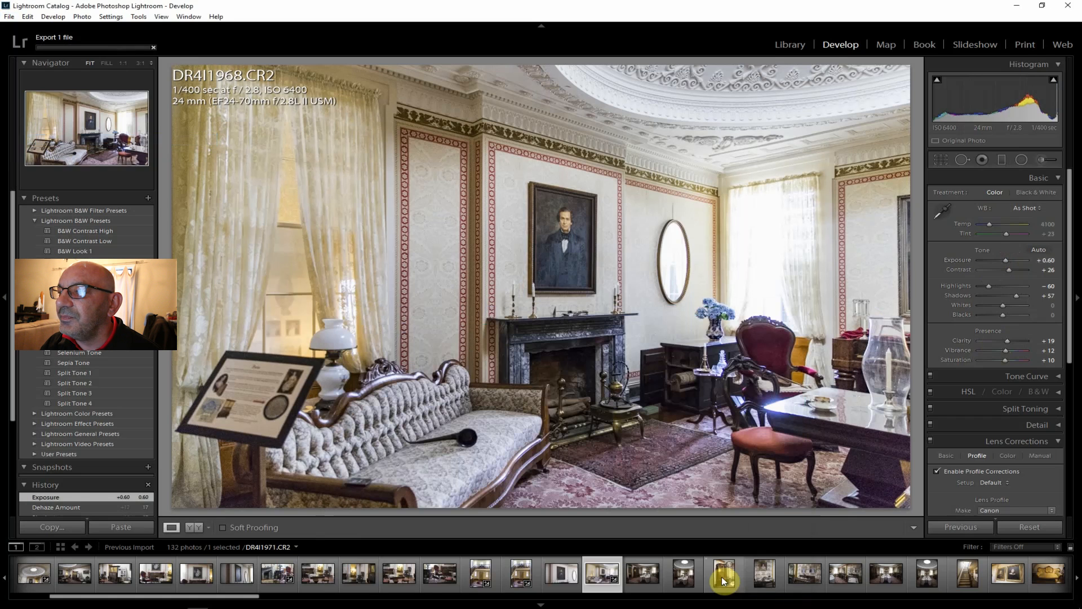
- Examine the dining table detail in DR4I1969.CR2 at 1:1, return to the full view, and view DR4I1970.CR2
left_click(649, 587)
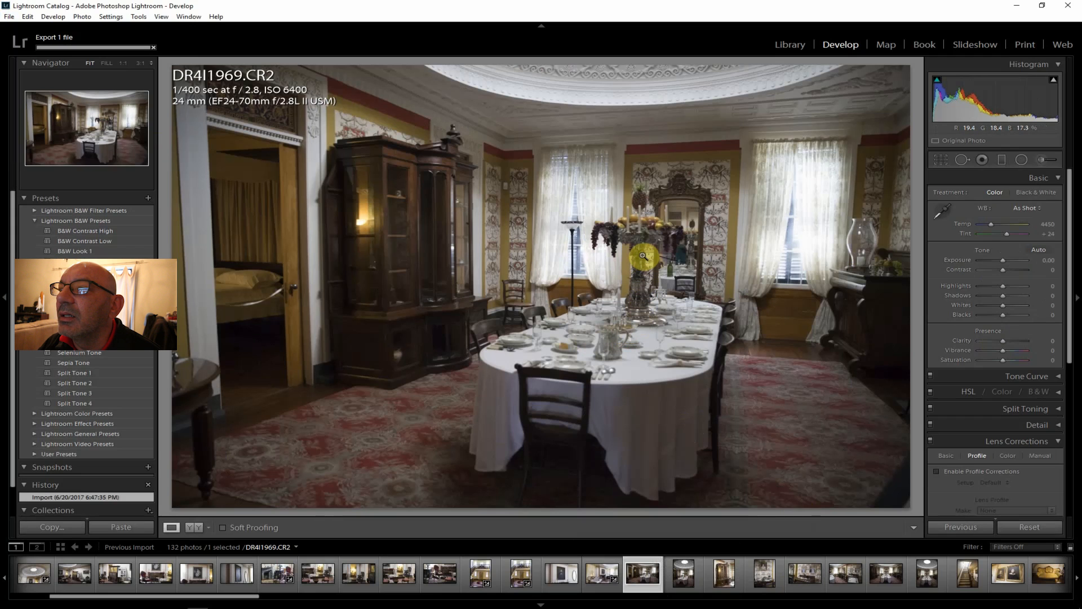
left_click(634, 291)
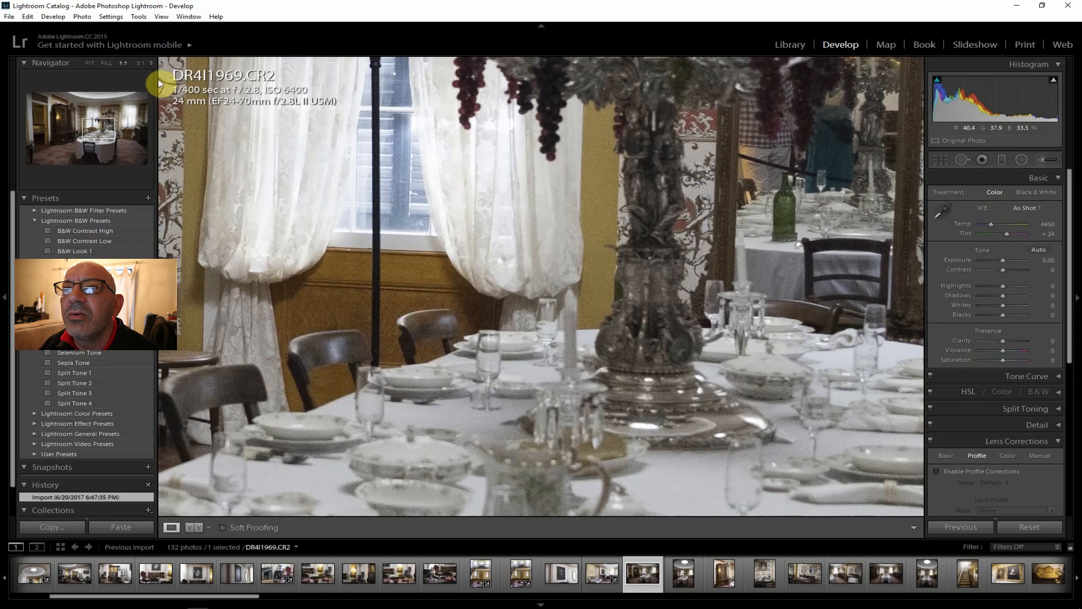
left_click(90, 63)
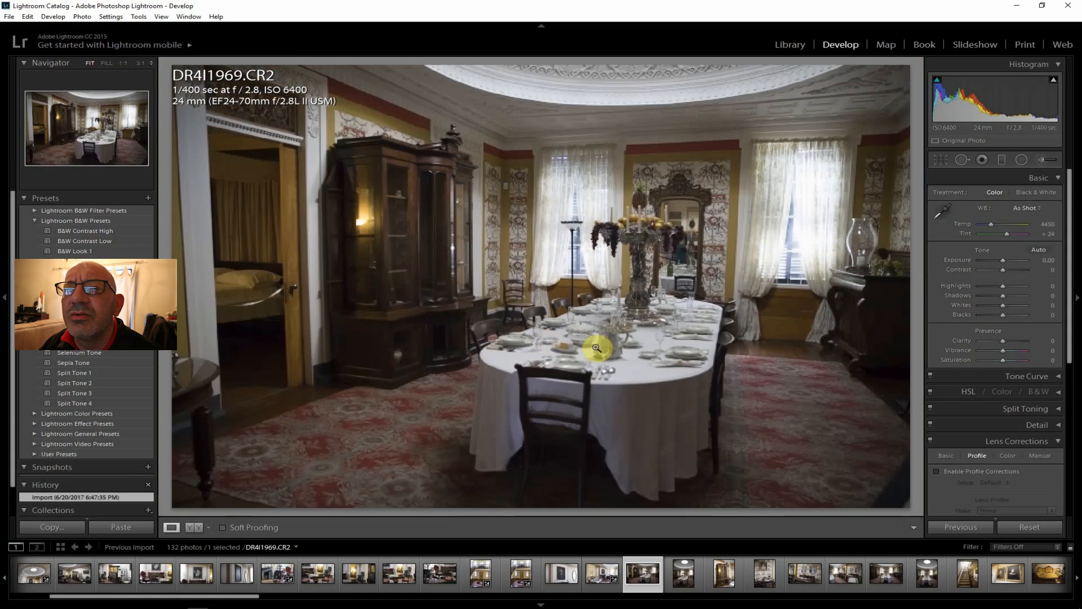
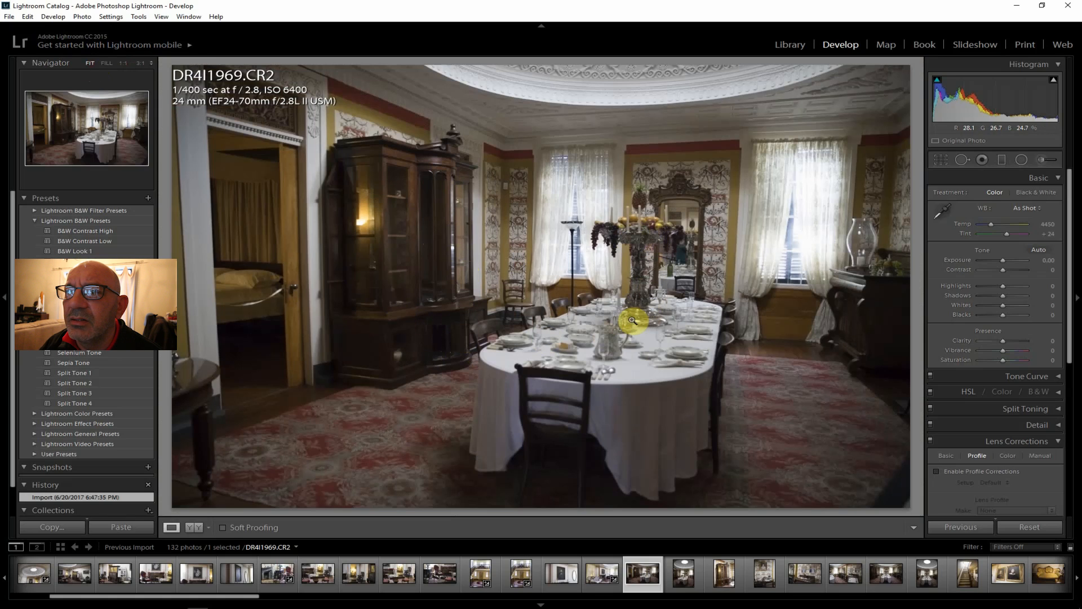
left_click(681, 577)
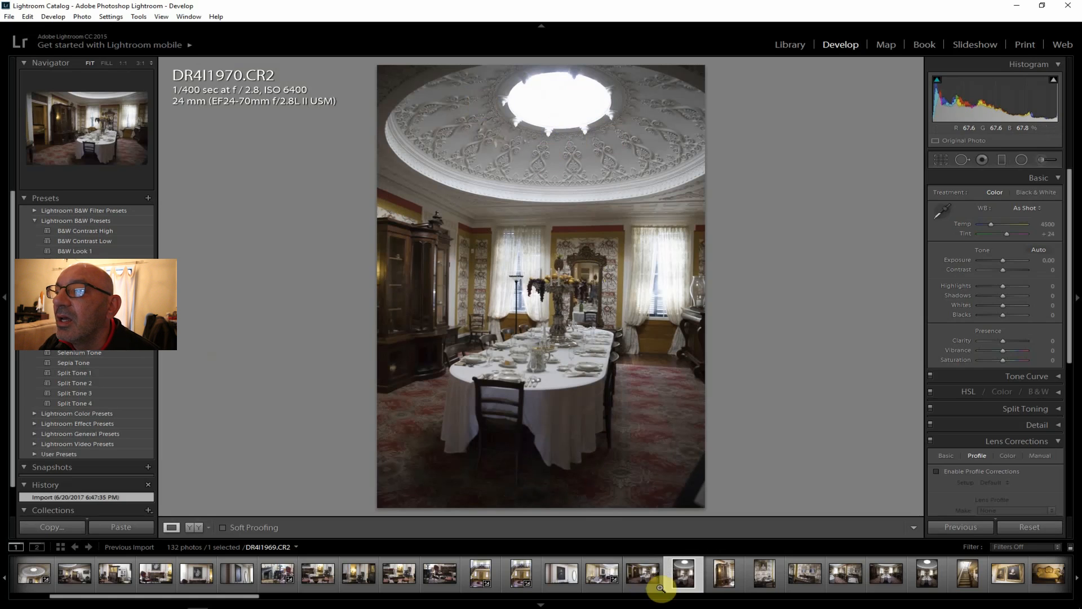
left_click(679, 578)
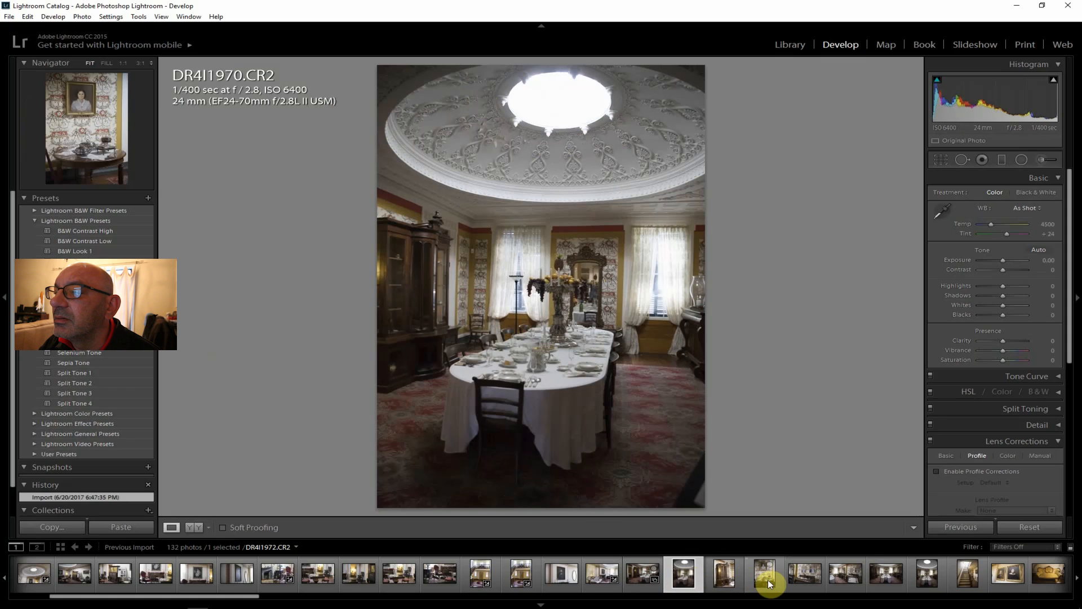
- Enable lens profile corrections on the dining room photo DR4I1975.CR2 and set Clarity to +24 and Contrast to +24
left_click(883, 576)
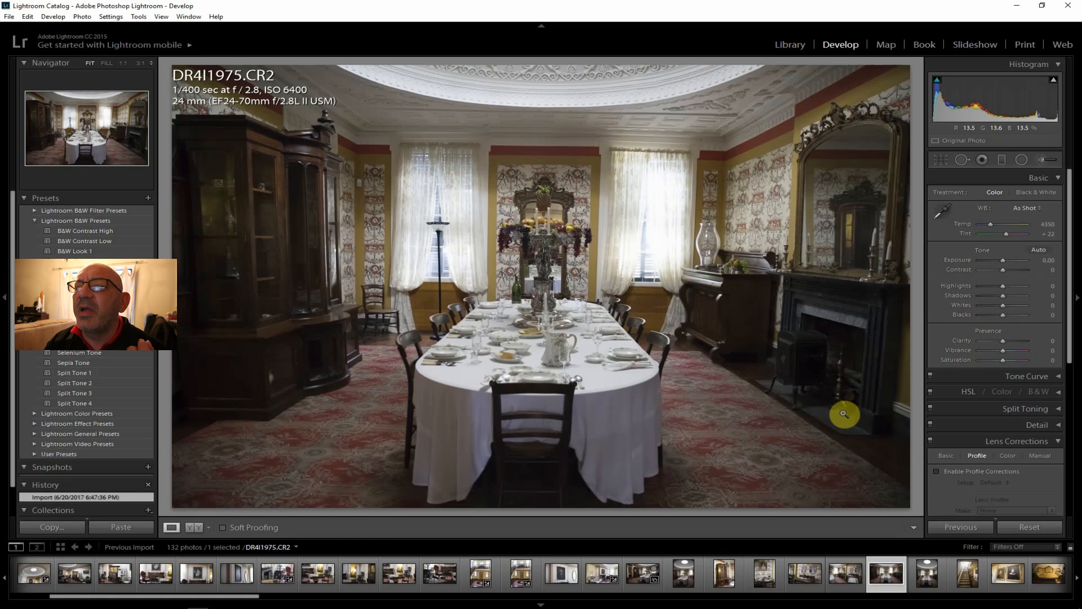
left_click(964, 472)
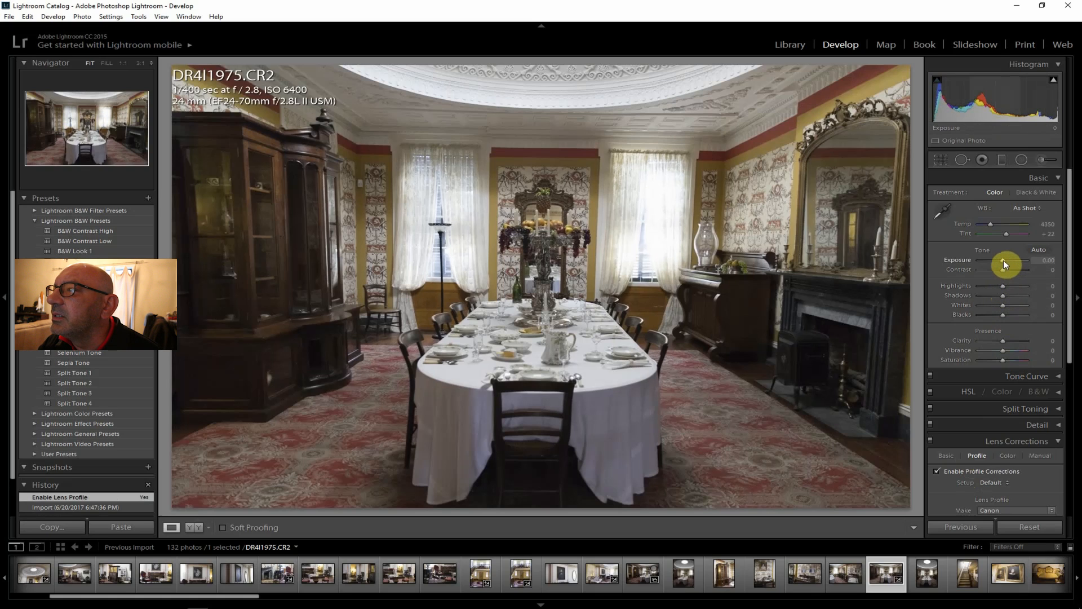
left_click_drag(1006, 340, 1009, 340)
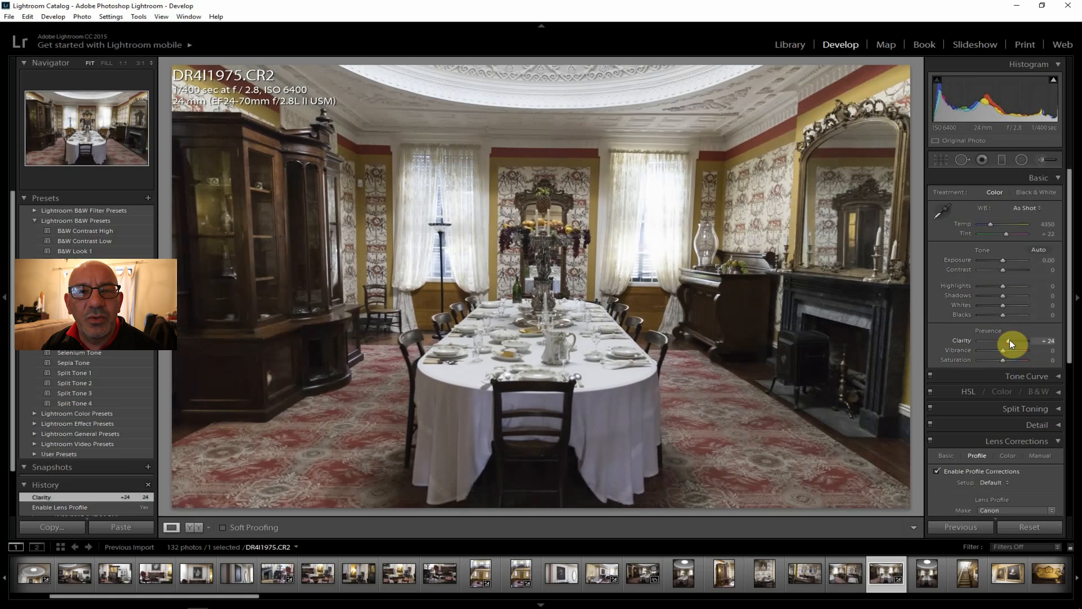
left_click_drag(1006, 269, 1010, 269)
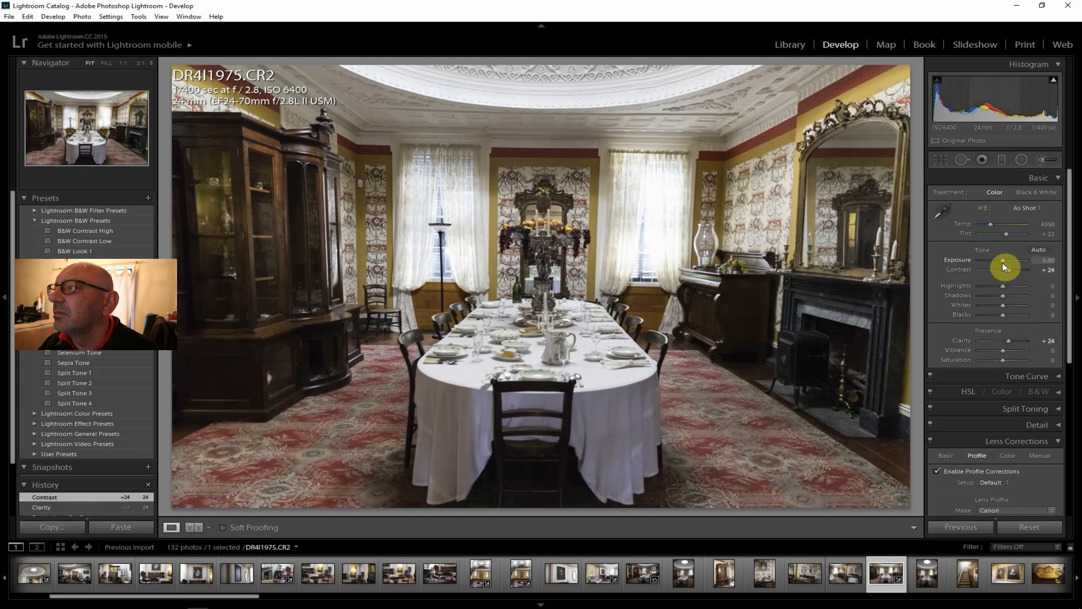
- Set Shadows to +45, Highlights to -43, Vibrance to +12 and Saturation to +12 on DR4I1975.CR2
left_click_drag(1009, 295, 1015, 294)
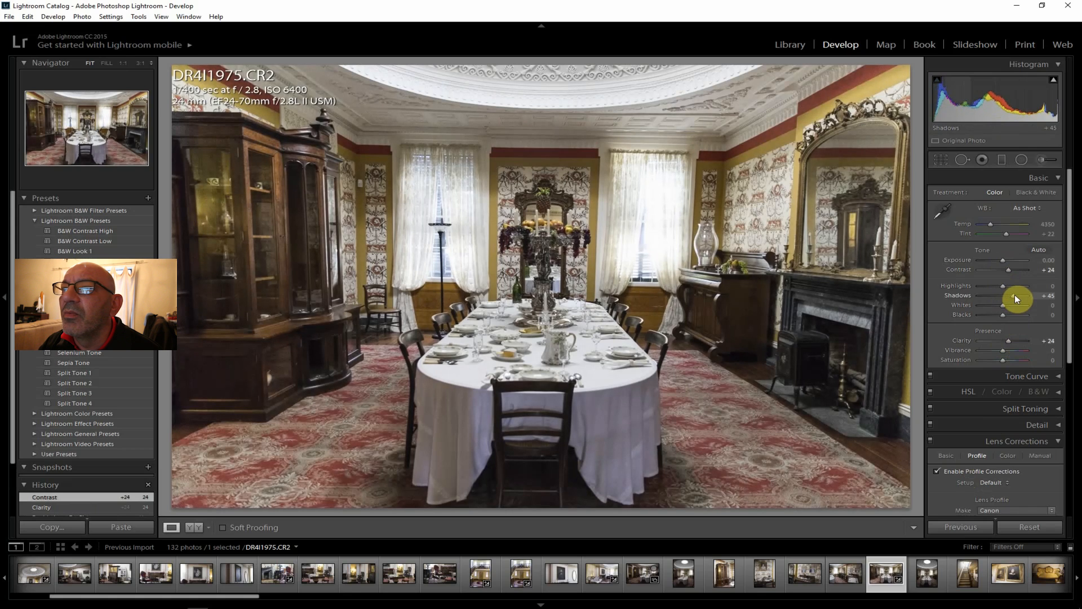
left_click_drag(1001, 286, 994, 286)
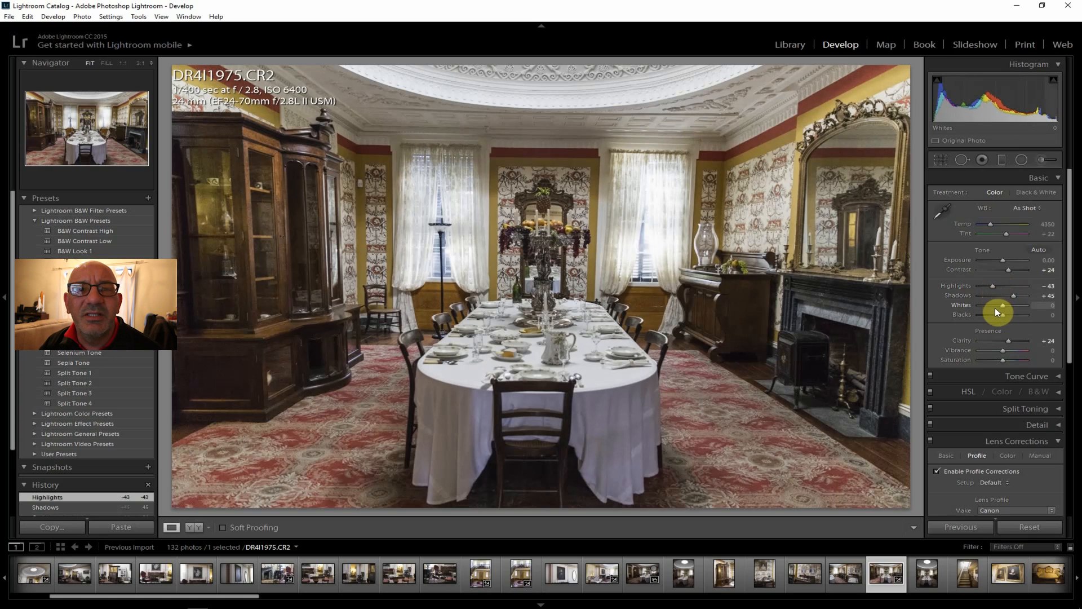
left_click_drag(1007, 350, 1007, 350)
left_click_drag(1005, 360, 1007, 360)
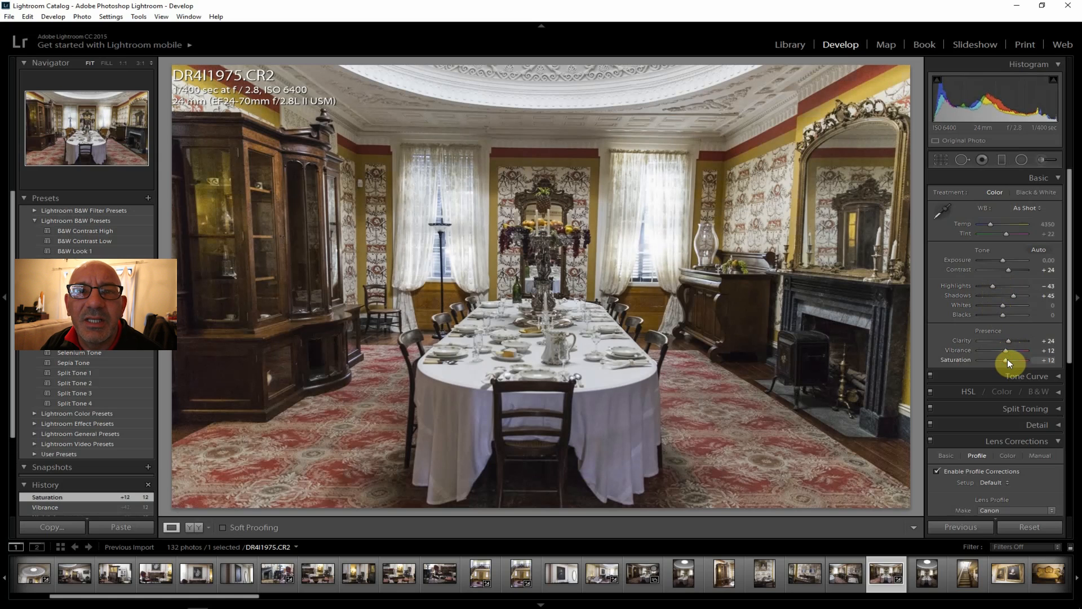
- Set the Dehaze amount to +19 on the dining room photo DR4I1975.CR2
left_click_drag(1071, 321, 1070, 495)
left_click_drag(1006, 488, 1007, 489)
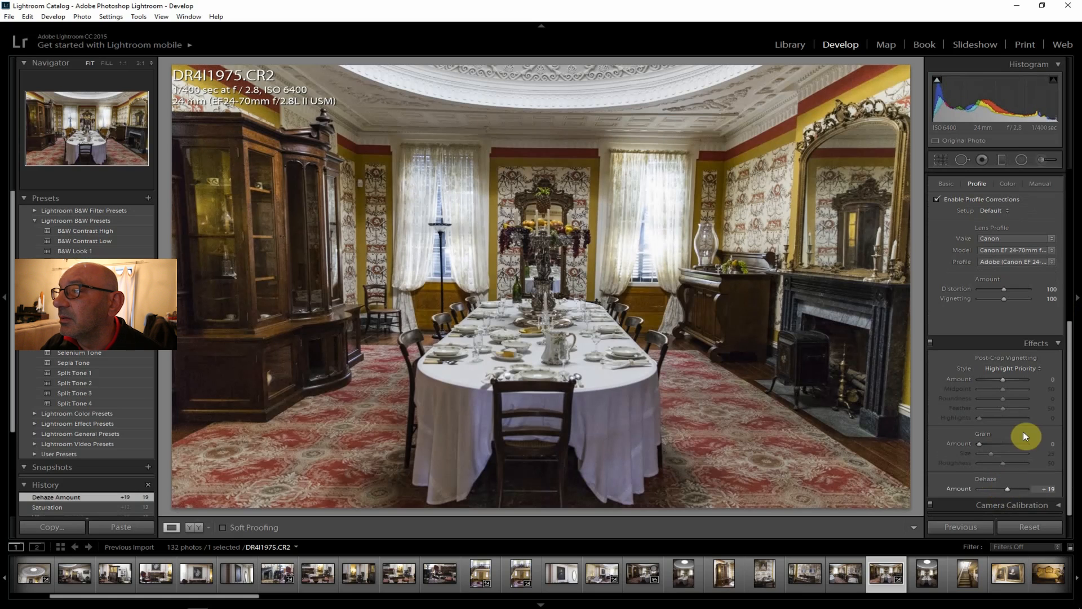
left_click_drag(1068, 429, 1078, 232)
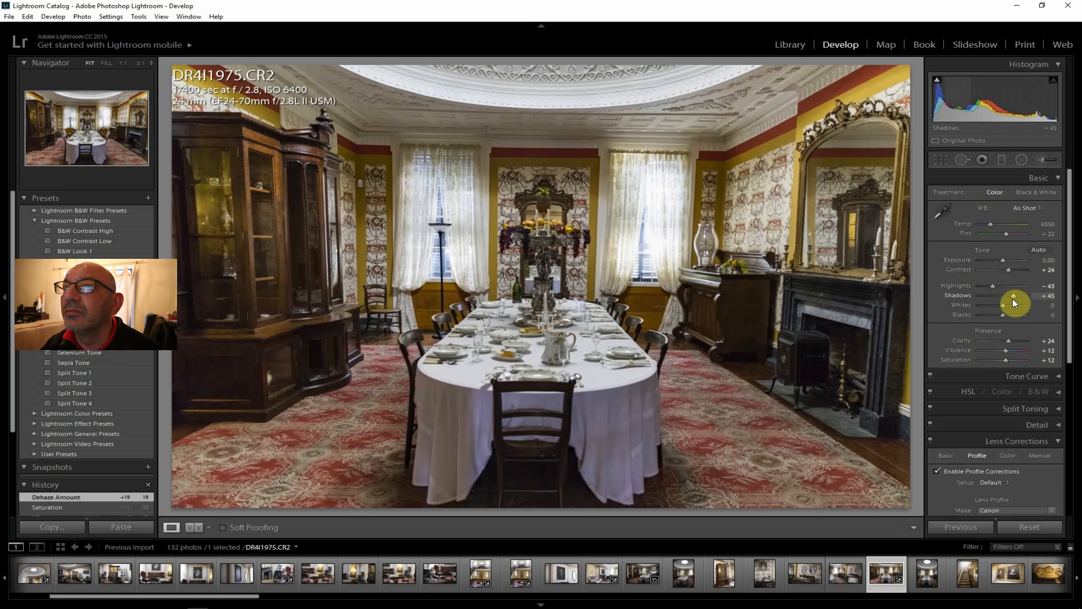
- Straighten DR4I1975.CR2 along the ceiling molding above the windows, rotating the crop to an angle of -1.33
left_click(943, 159)
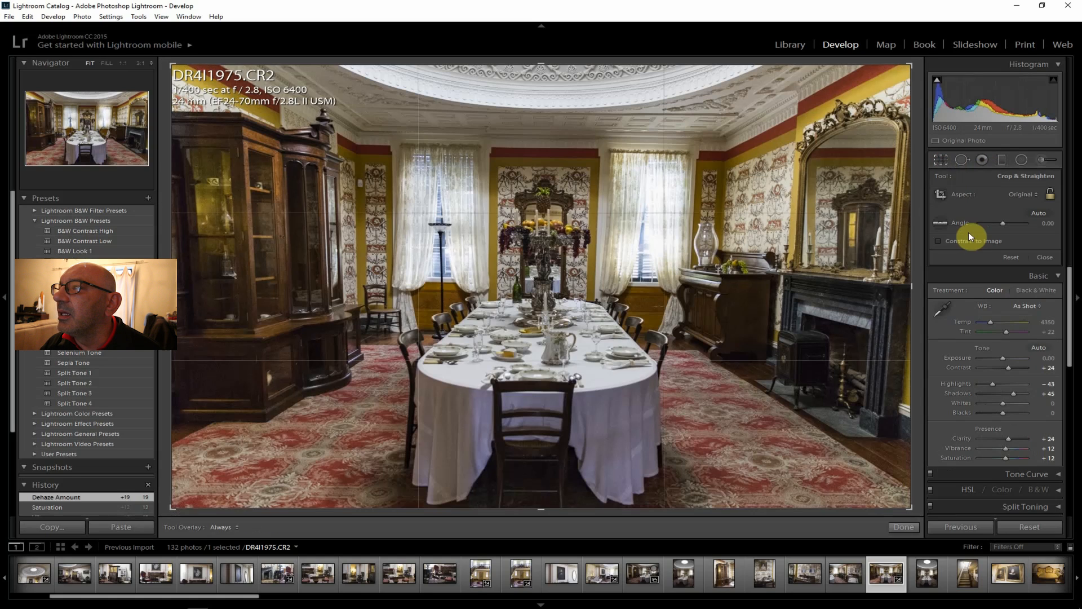
left_click(941, 223)
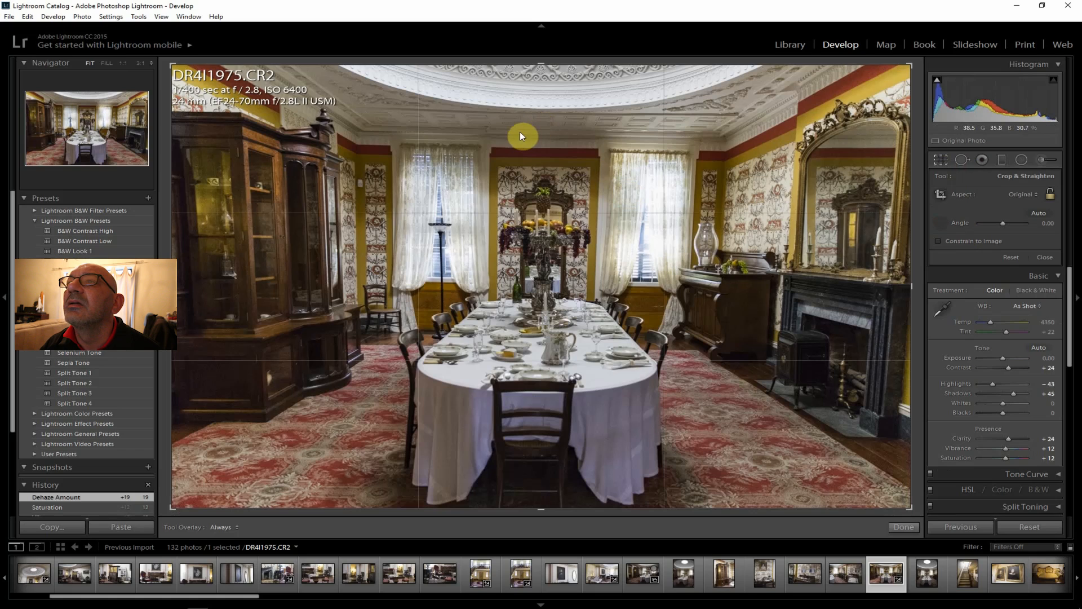
left_click_drag(519, 130, 590, 130)
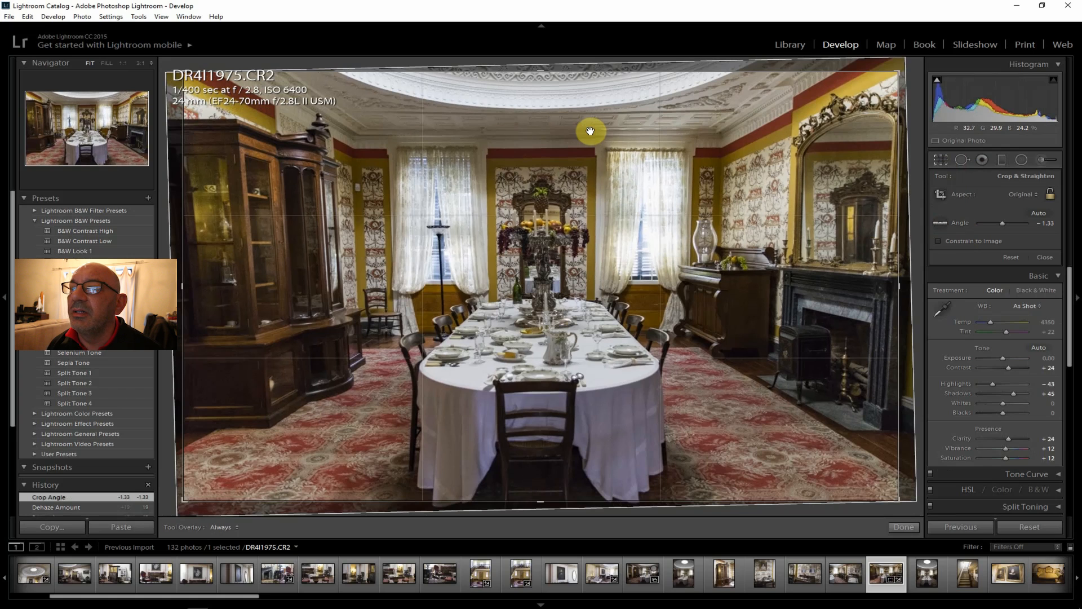
key("Return")
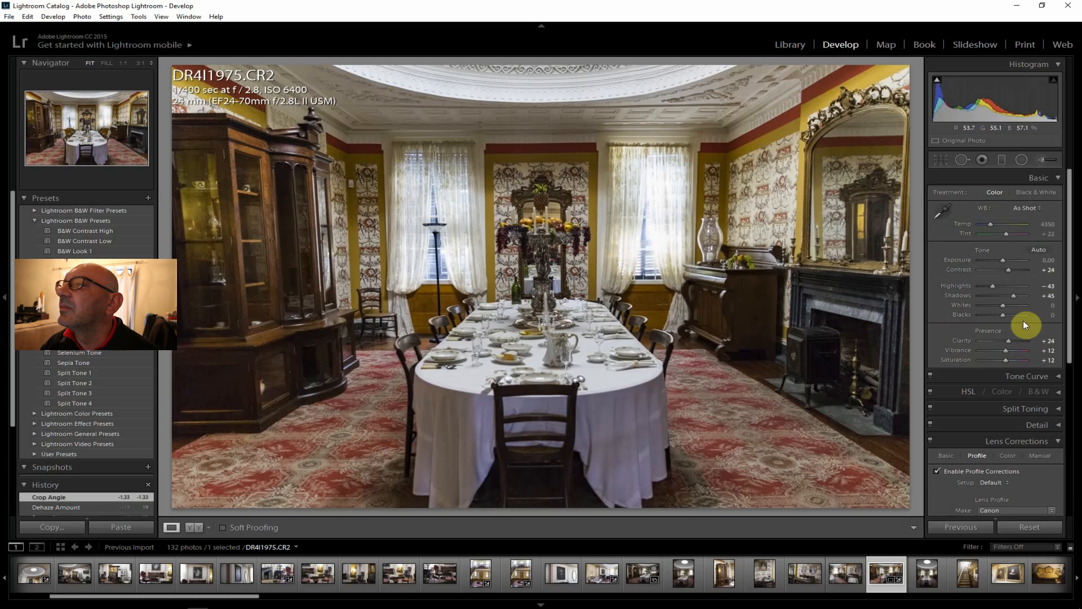
- Lower Highlights to -60 on DR4I1975.CR2
left_click_drag(992, 286, 985, 283)
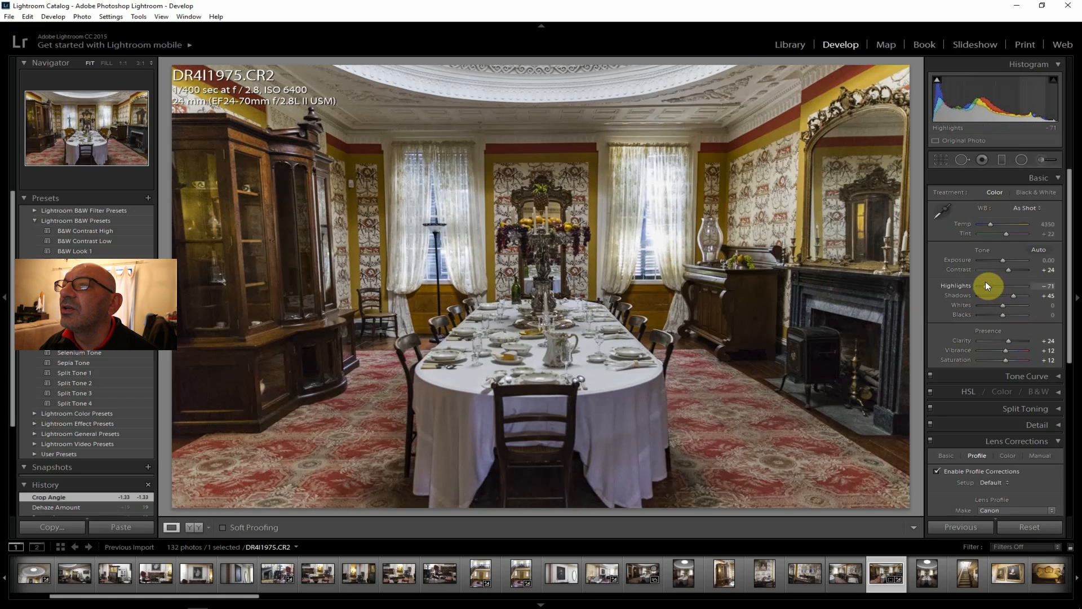
left_click_drag(985, 284, 987, 284)
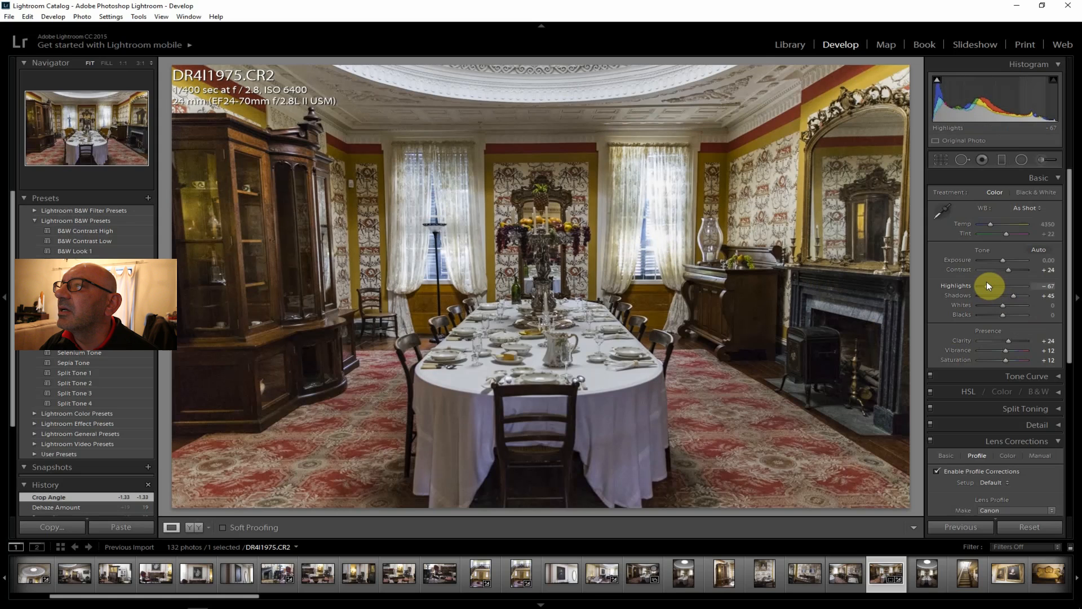
left_click_drag(989, 281, 989, 281)
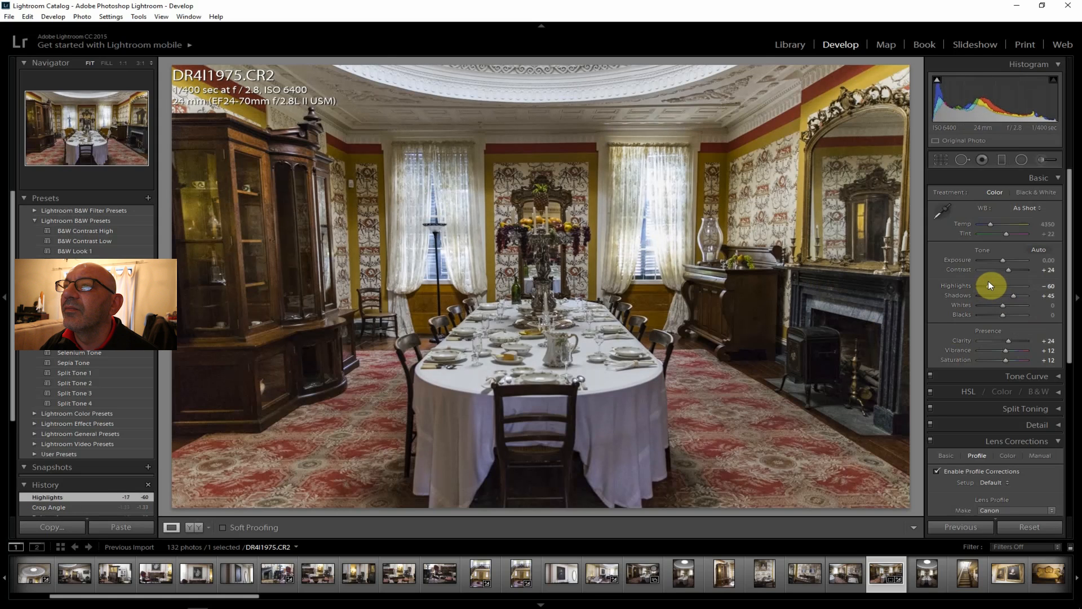
- Export the edited DR4I1975.CR2 to the hard drive folder J:\ToPost with the existing export settings
left_click(9, 17)
left_click(22, 141)
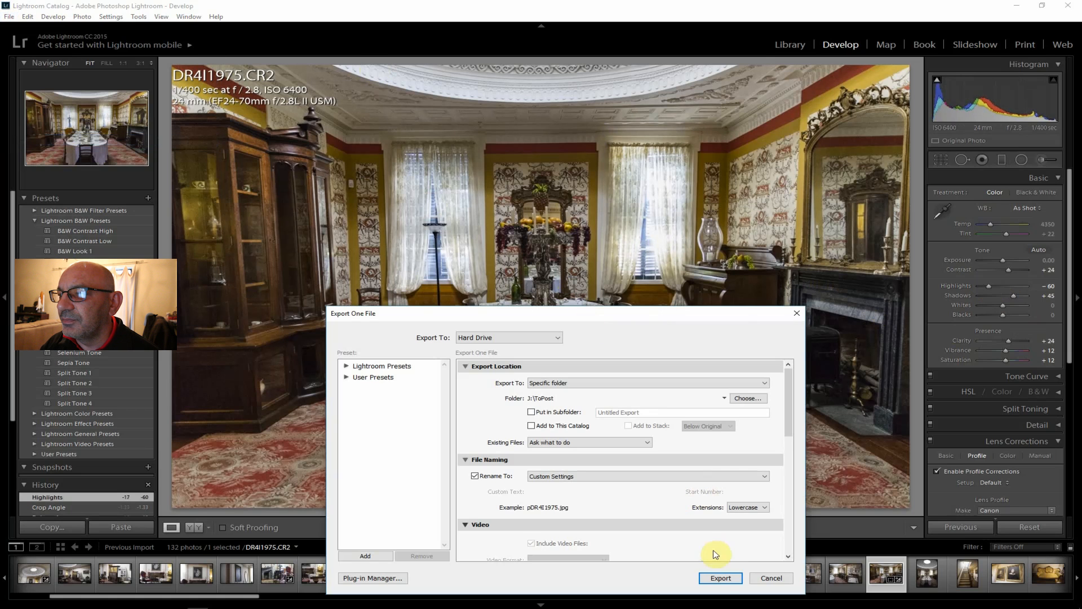
left_click(721, 578)
- Review the unedited dining room, staircase, portrait, sofa and parlor photos between DR4I1972.CR2 and DR4I1980.CR2
left_click(924, 581)
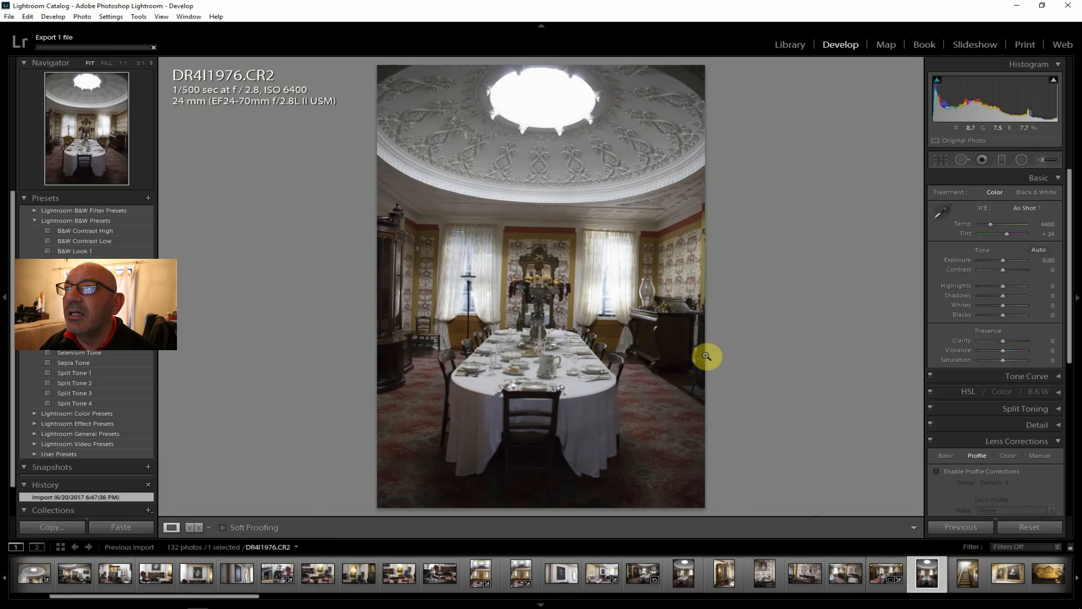
left_click(841, 577)
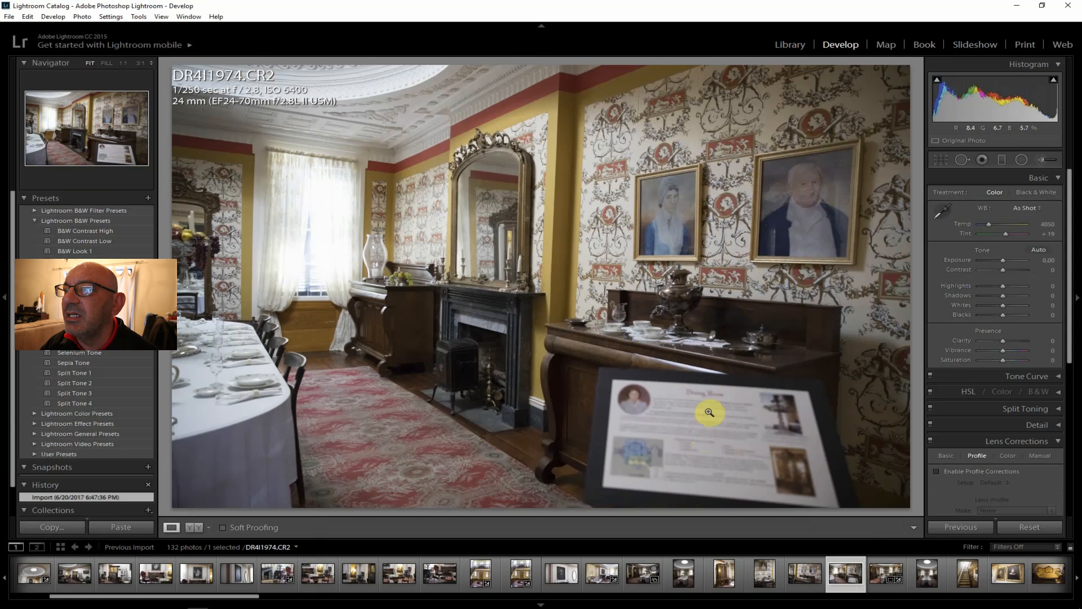
left_click(794, 574)
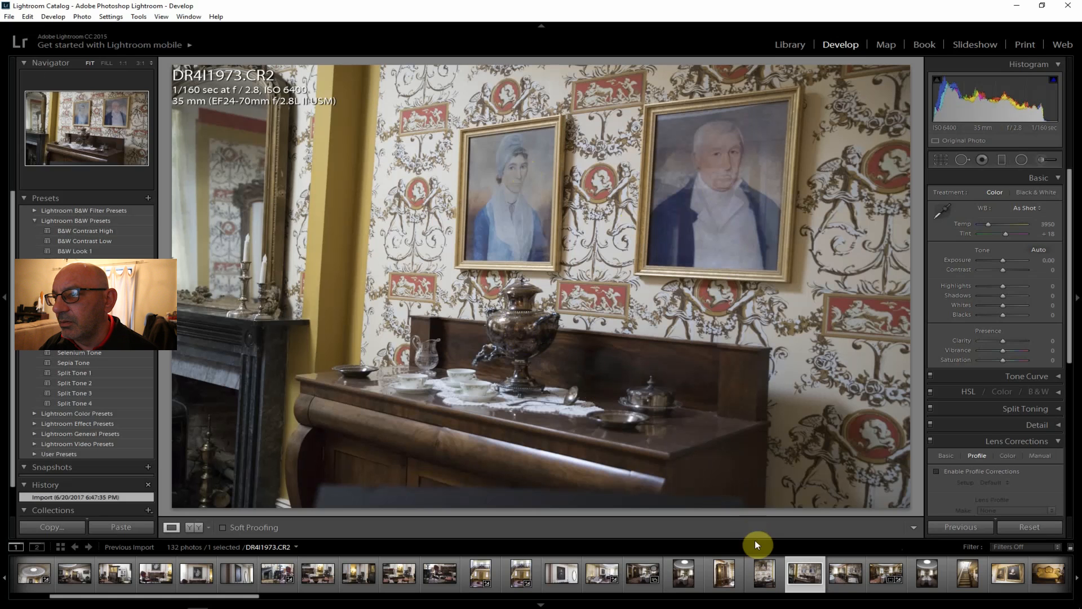
left_click(764, 573)
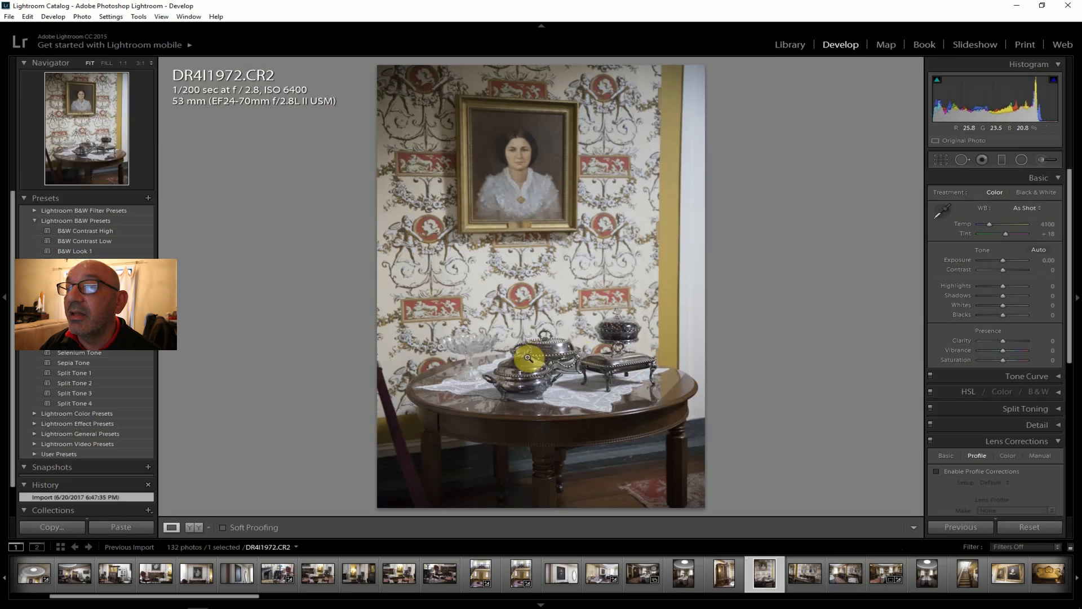
left_click(848, 575)
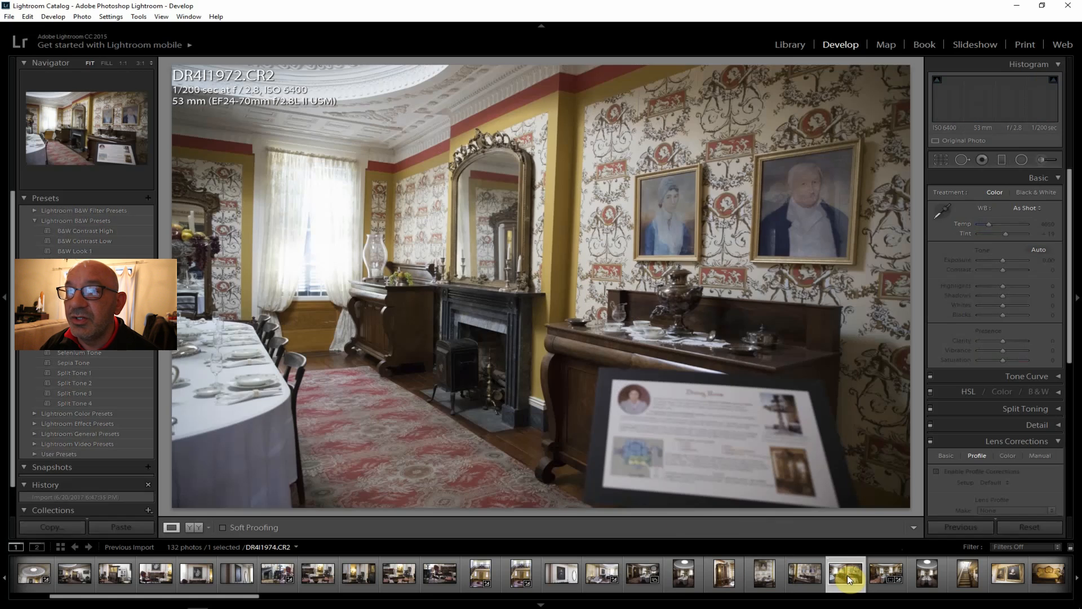
left_click(928, 575)
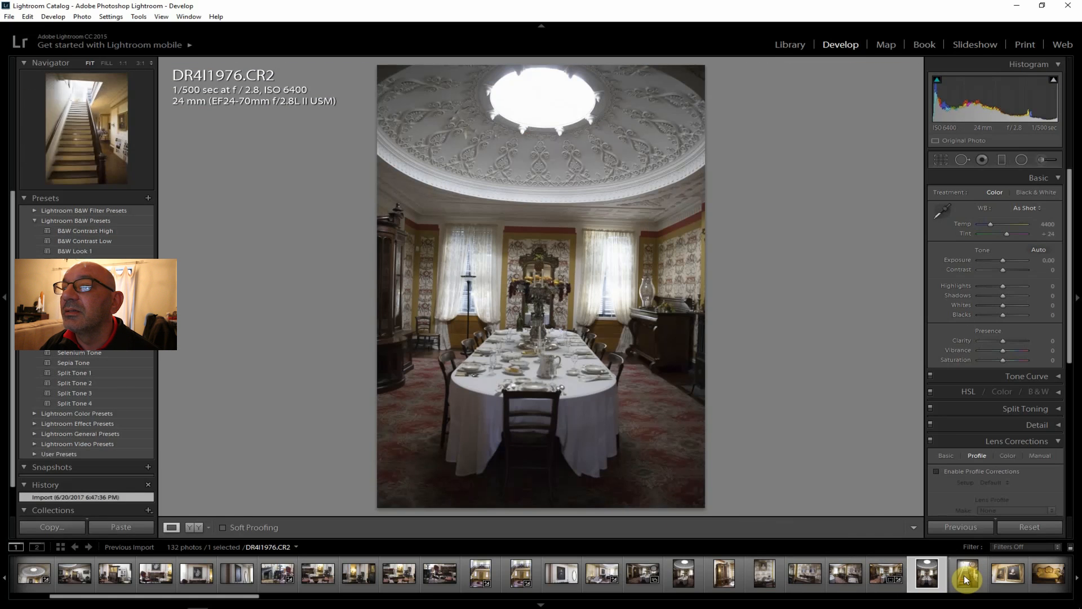
left_click(966, 575)
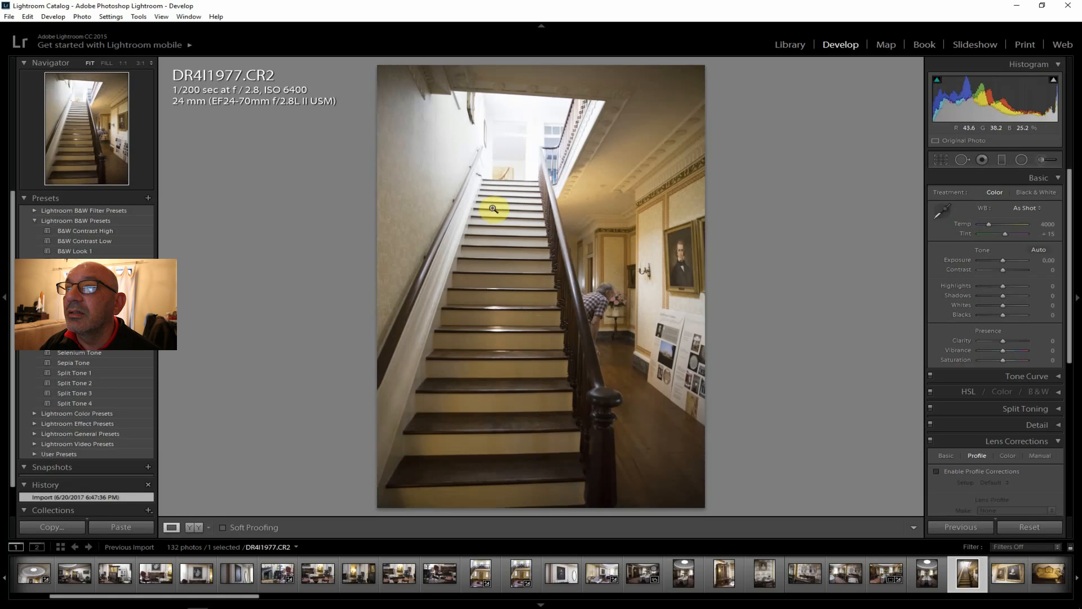
left_click(1010, 574)
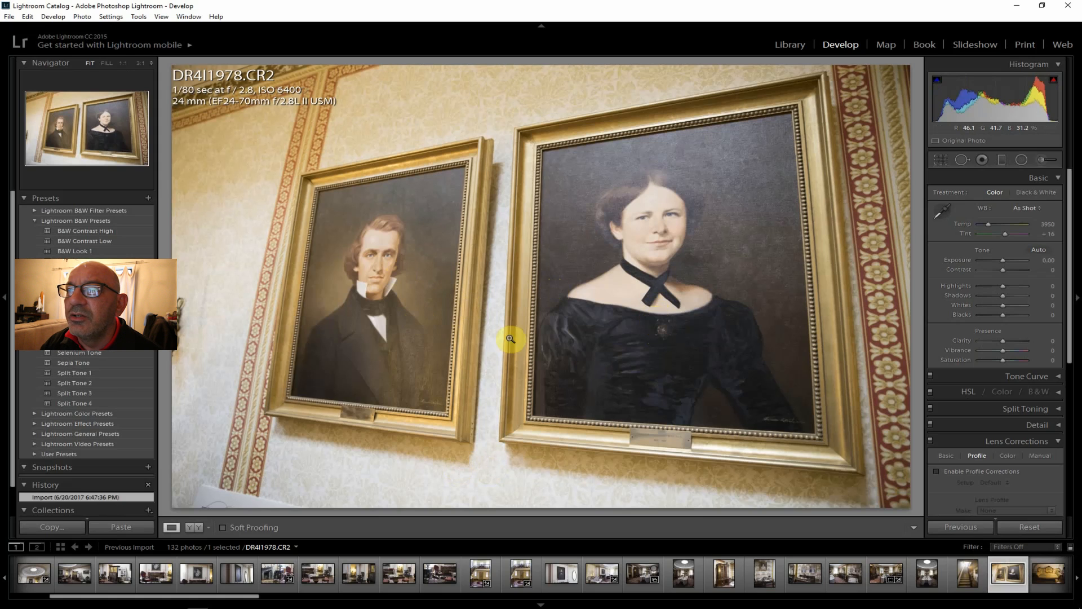
left_click(1050, 577)
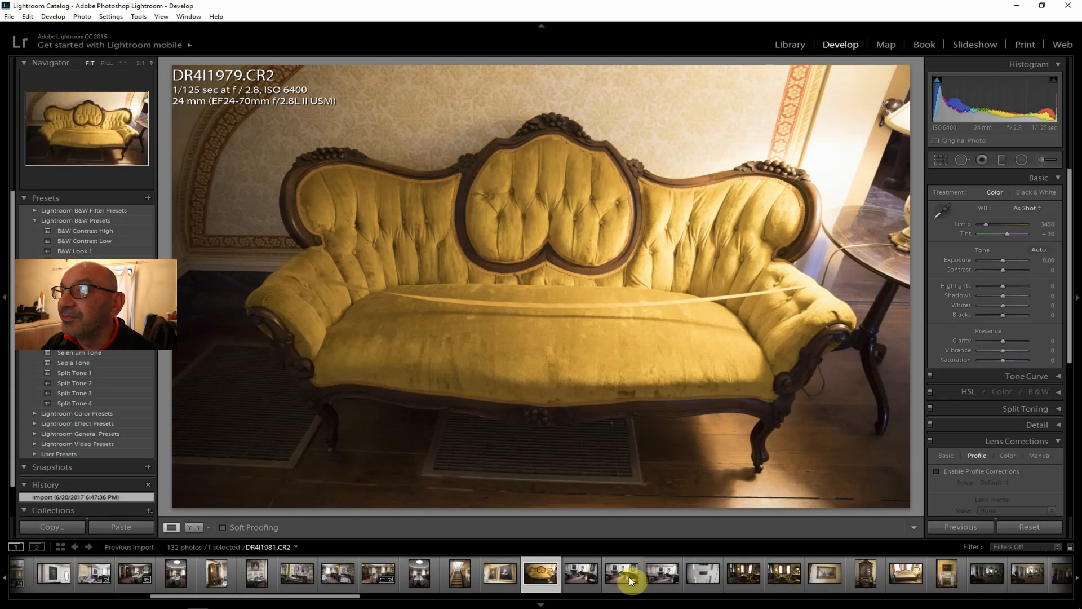
left_click(580, 572)
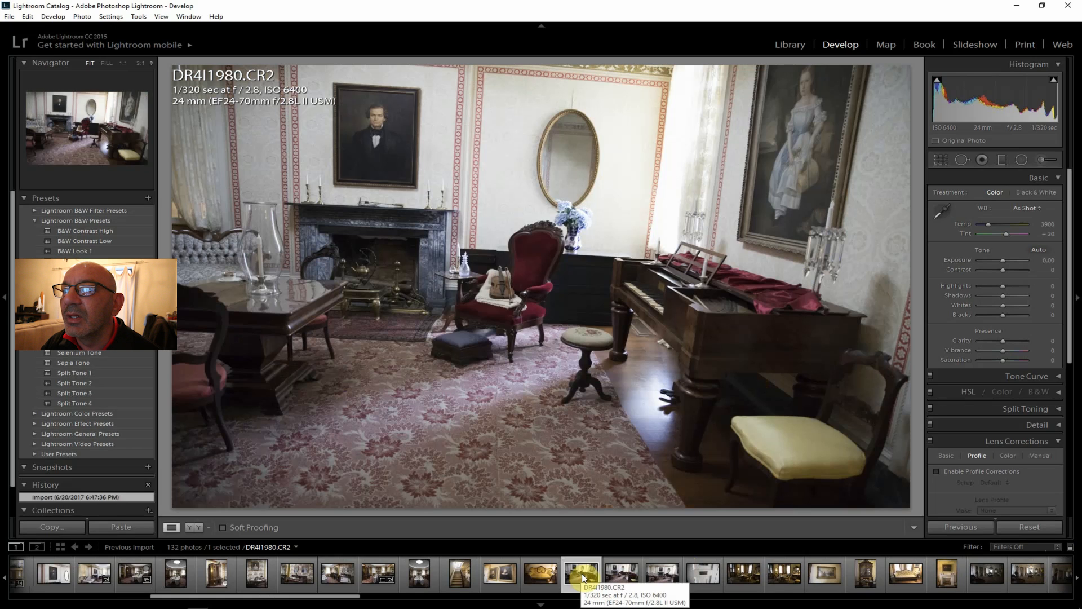
- Enable lens profile corrections on the parlor photo DR4I1981.CR2 and set Contrast and Clarity to +21
left_click(625, 574)
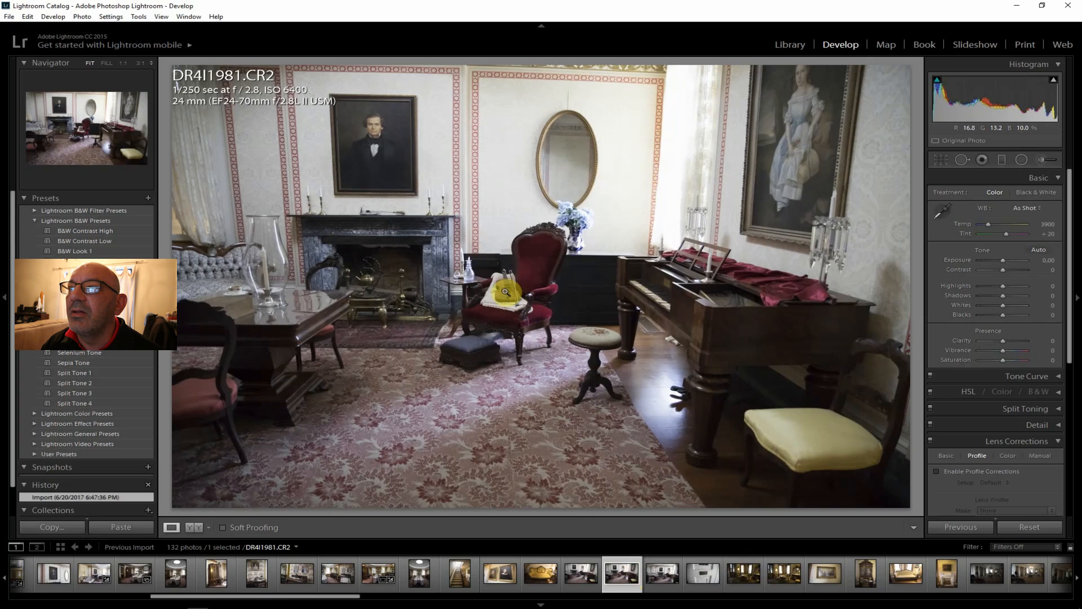
left_click(983, 469)
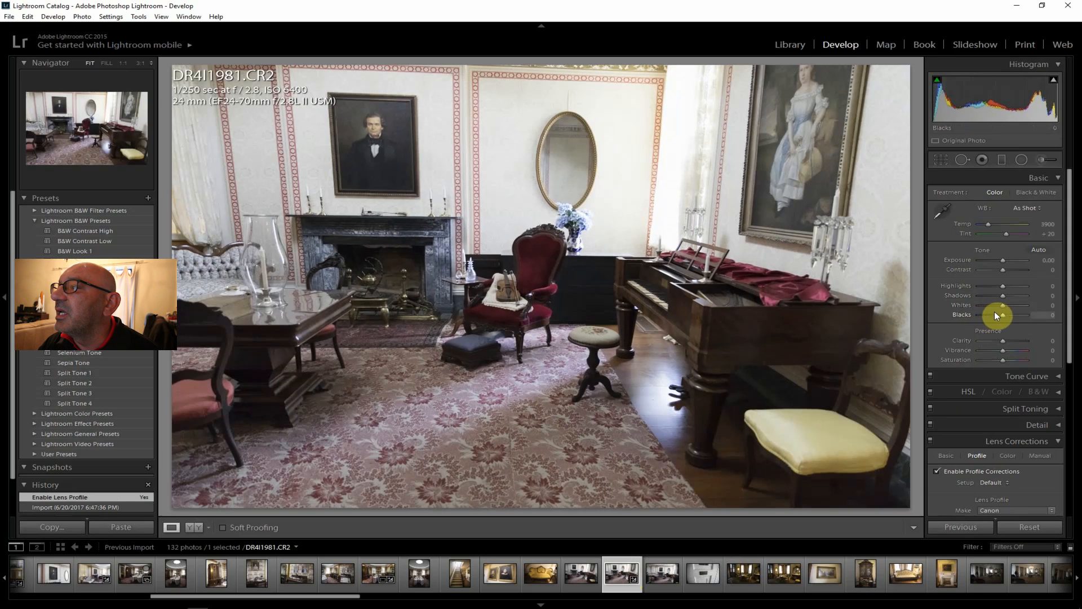
left_click_drag(1002, 269, 1007, 272)
left_click_drag(1003, 338, 1009, 342)
- Set Shadows to +26, Highlights to -45, Vibrance to +14 and Saturation to +12 on DR4I1981.CR2
mouse_move(1003, 296)
left_mouse_down()
mouse_move(1003, 287)
mouse_move(988, 289)
left_mouse_up()
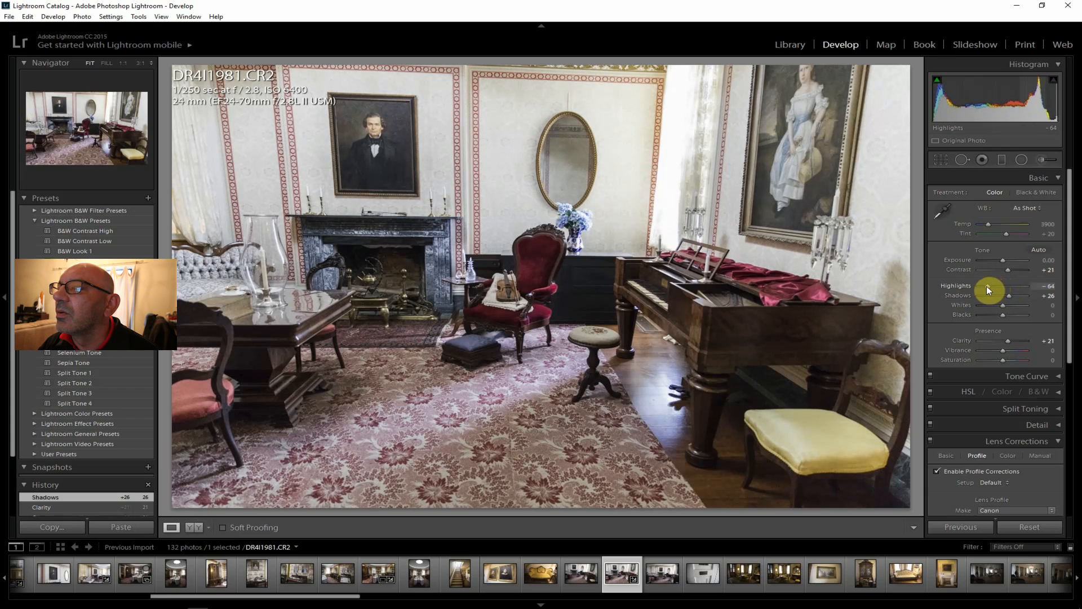
left_click_drag(988, 286, 991, 285)
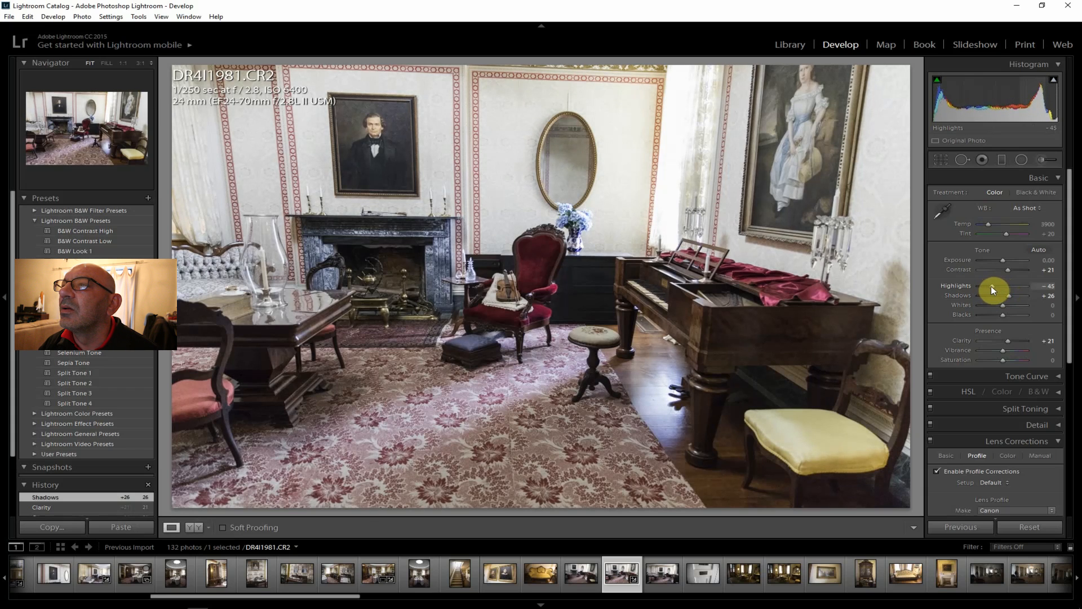
left_click_drag(1001, 350, 1006, 350)
left_click_drag(1002, 360, 1006, 360)
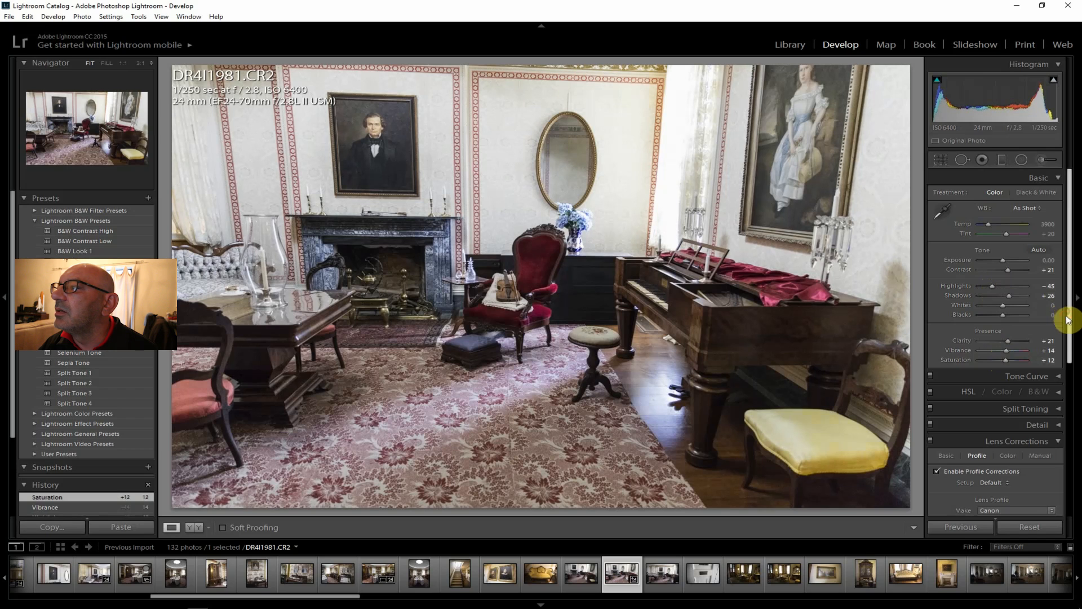
- Set the Dehaze amount to +21 and raise Shadows to +55 on DR4I1981.CR2
left_click_drag(1070, 314, 1074, 515)
left_click_drag(1006, 489, 1007, 490)
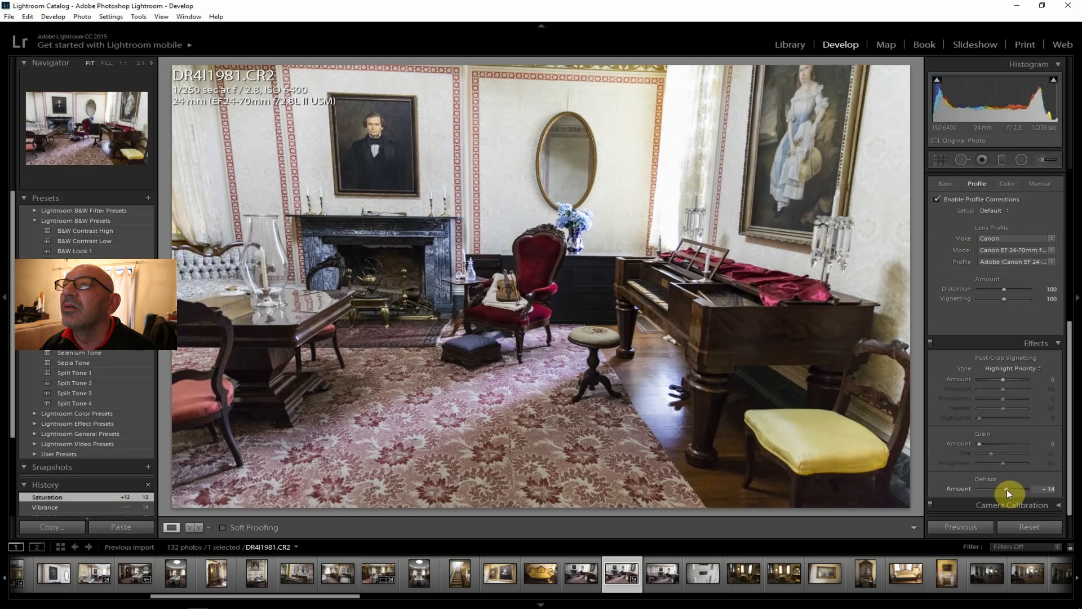
left_click_drag(1007, 490, 1071, 267)
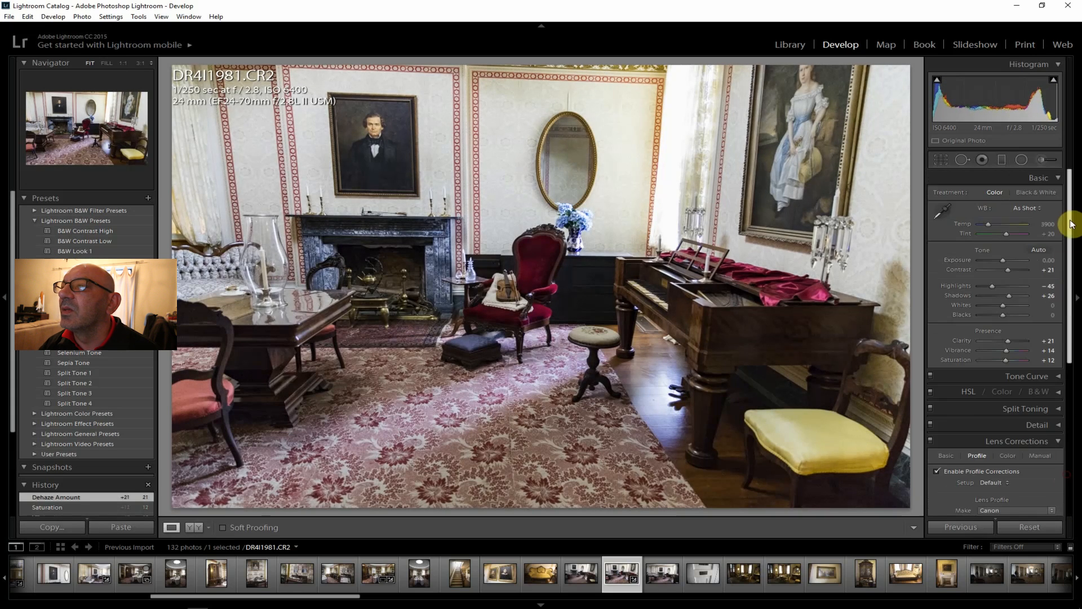
left_click_drag(1011, 296, 1019, 295)
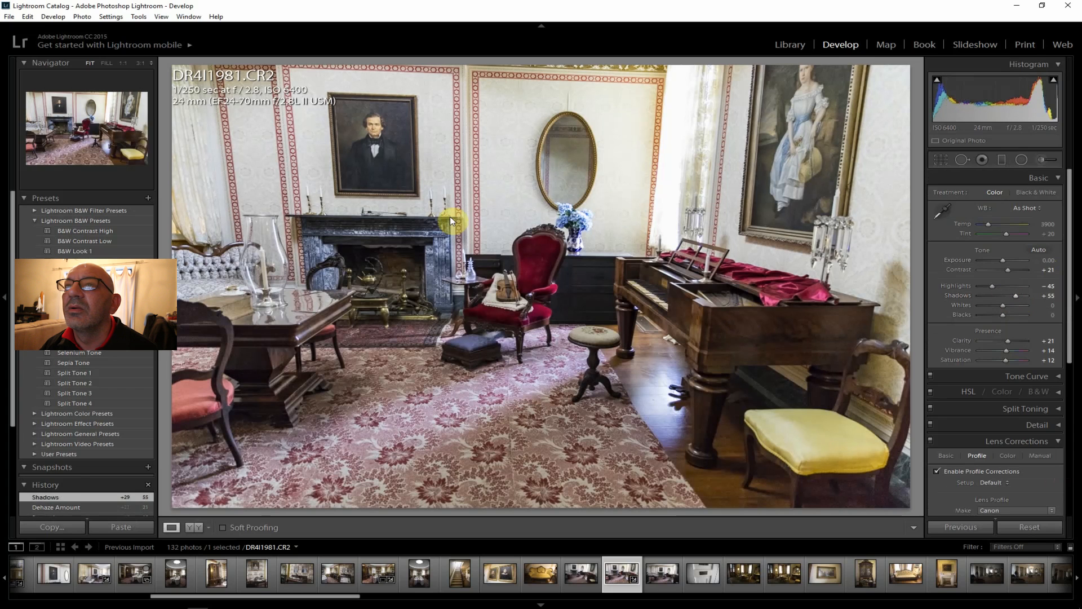
- Export the edited DR4I1981.CR2 to the hard drive folder J:\ToPost with the existing export settings
left_click(10, 16)
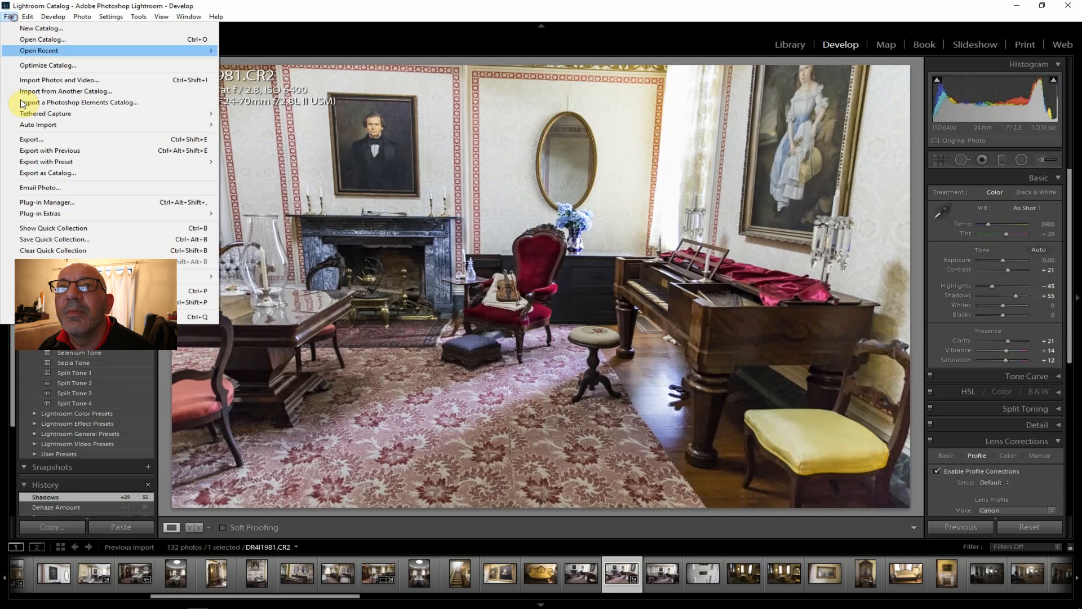
left_click(34, 137)
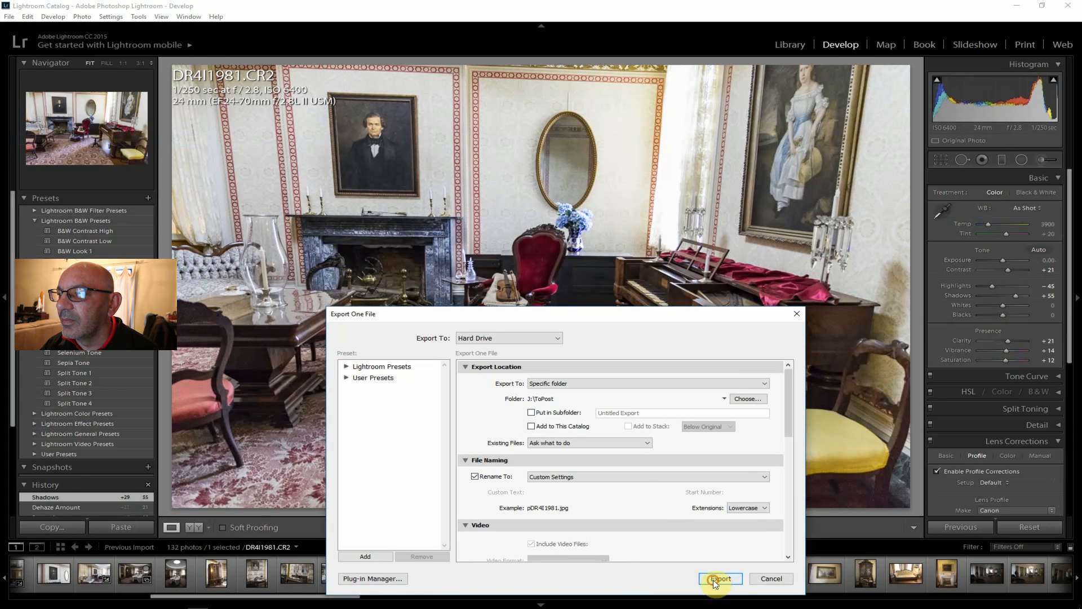
left_click(720, 578)
- Compare the edited parlor photo DR4I1981.CR2 with the unedited wider view DR4I1982.CR2
left_click(671, 580)
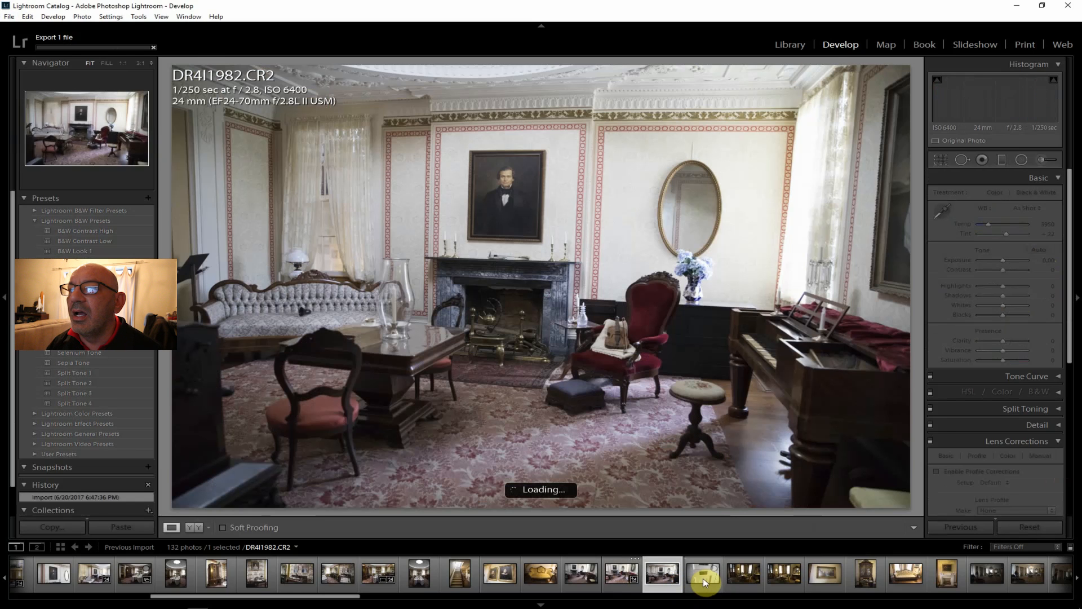
left_click(621, 572)
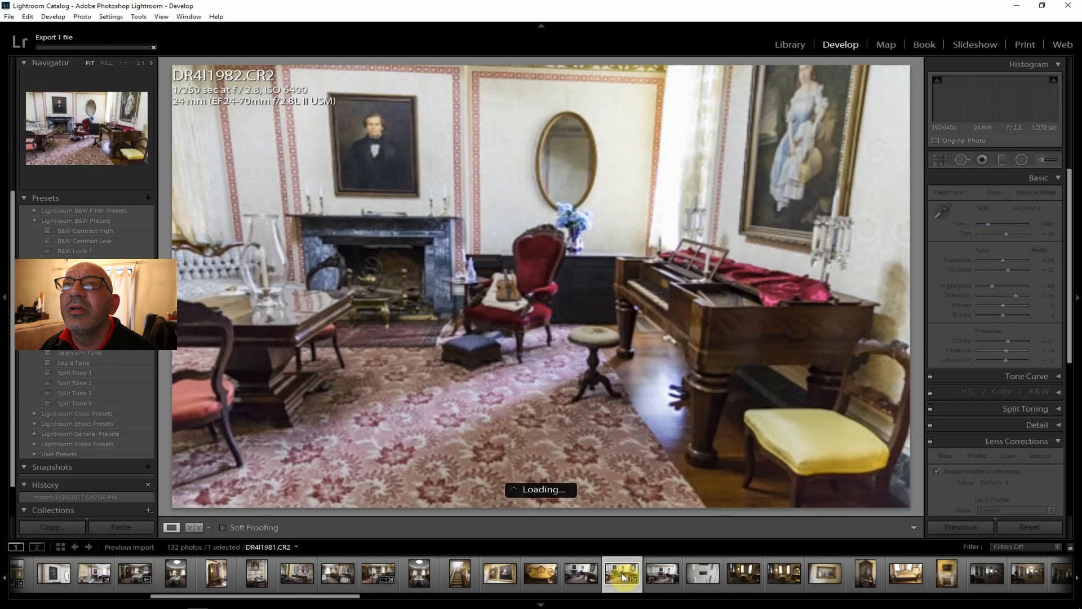
left_click(663, 576)
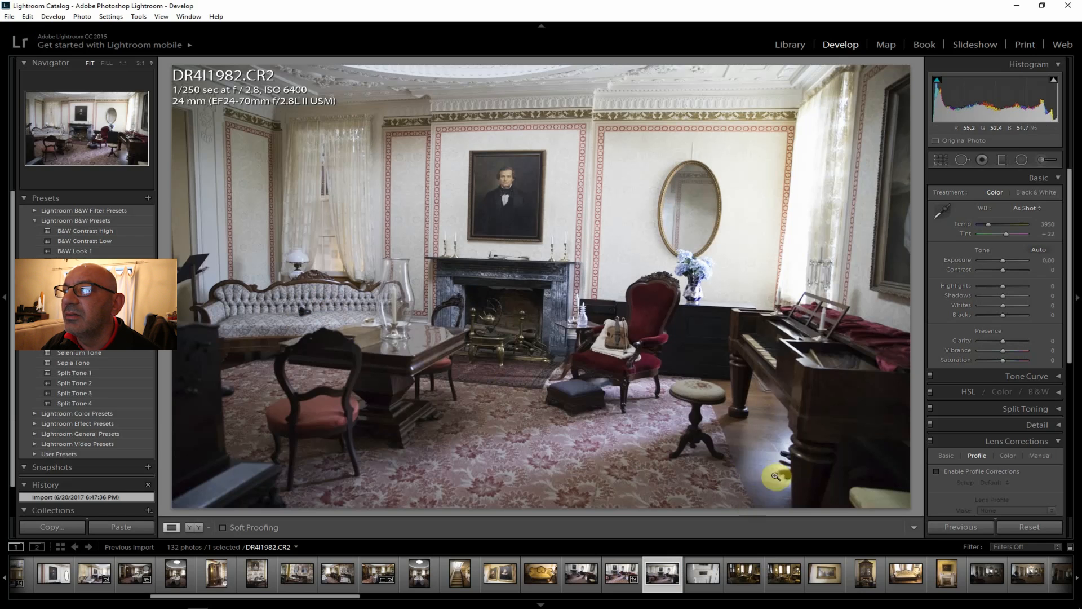
left_click(617, 574)
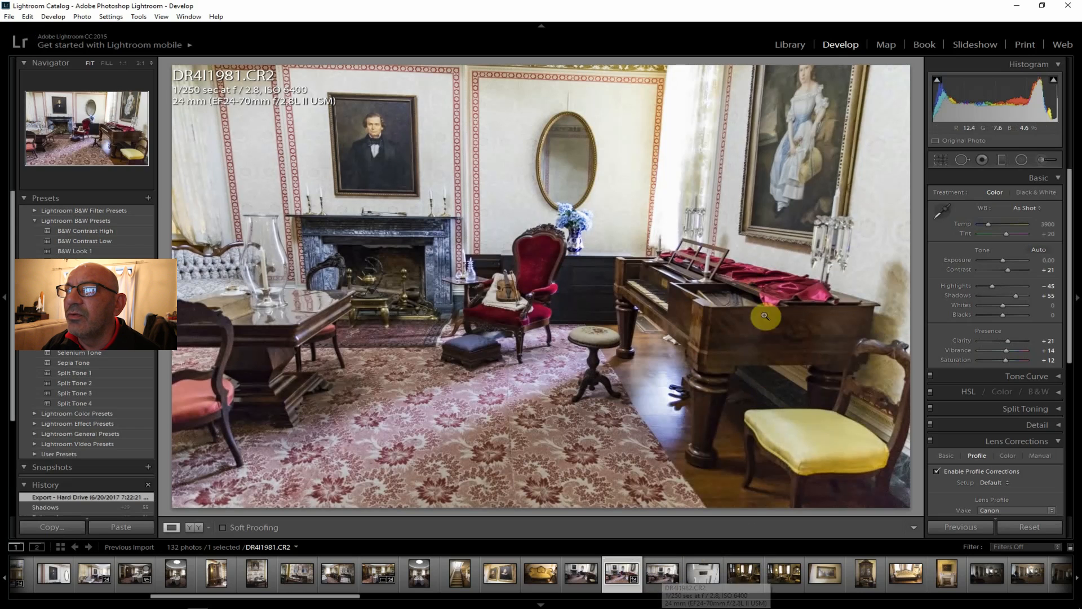
left_click(658, 581)
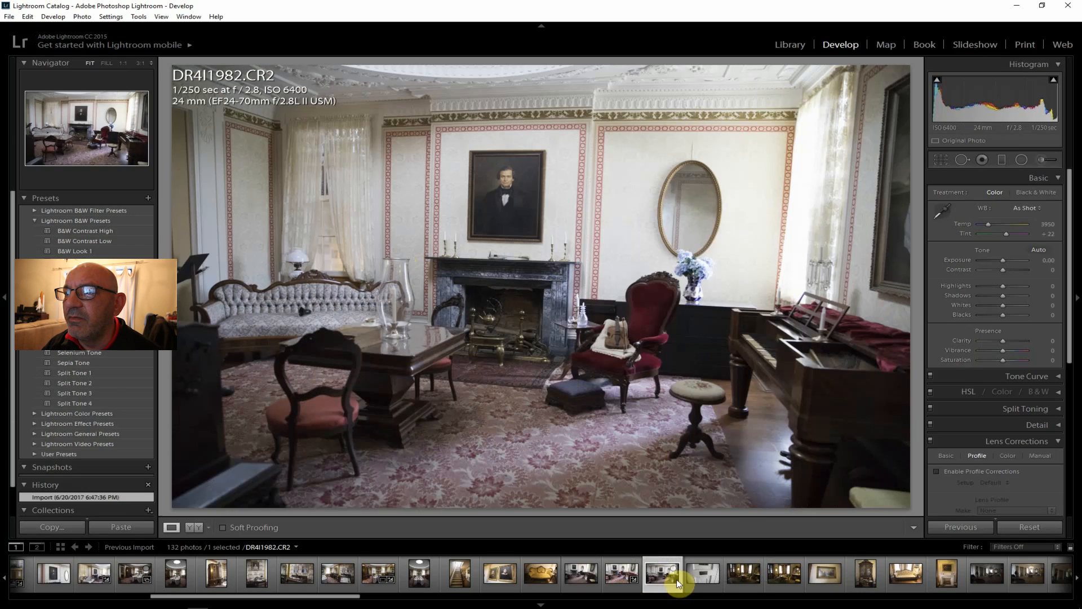
- Enable lens profile corrections on the yellow parlor photo DR4I1984.CR2 and set its temperature to 3429
left_click(701, 582)
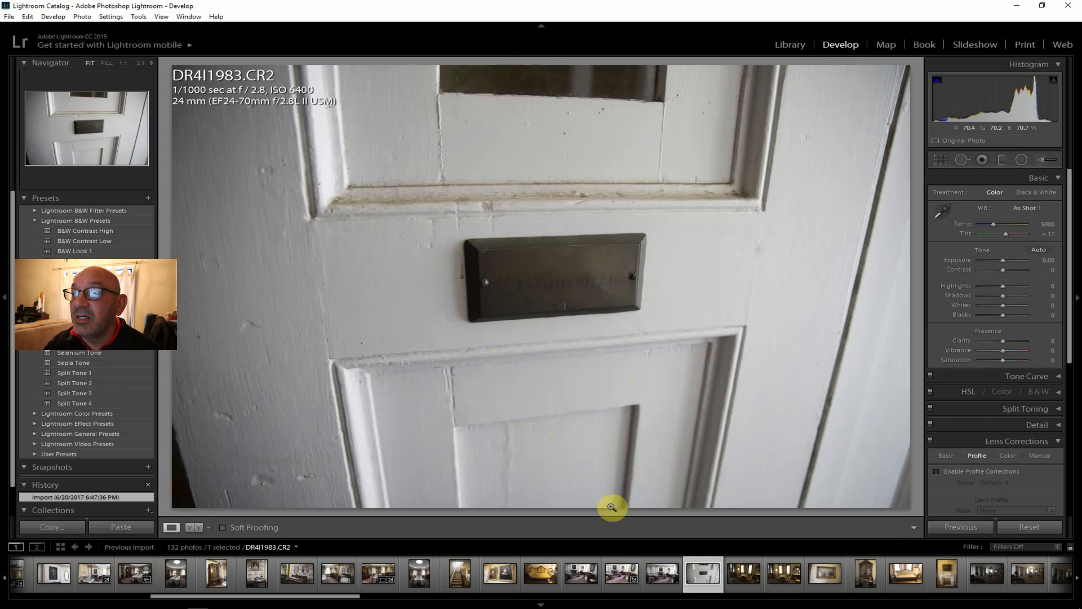
left_click(744, 575)
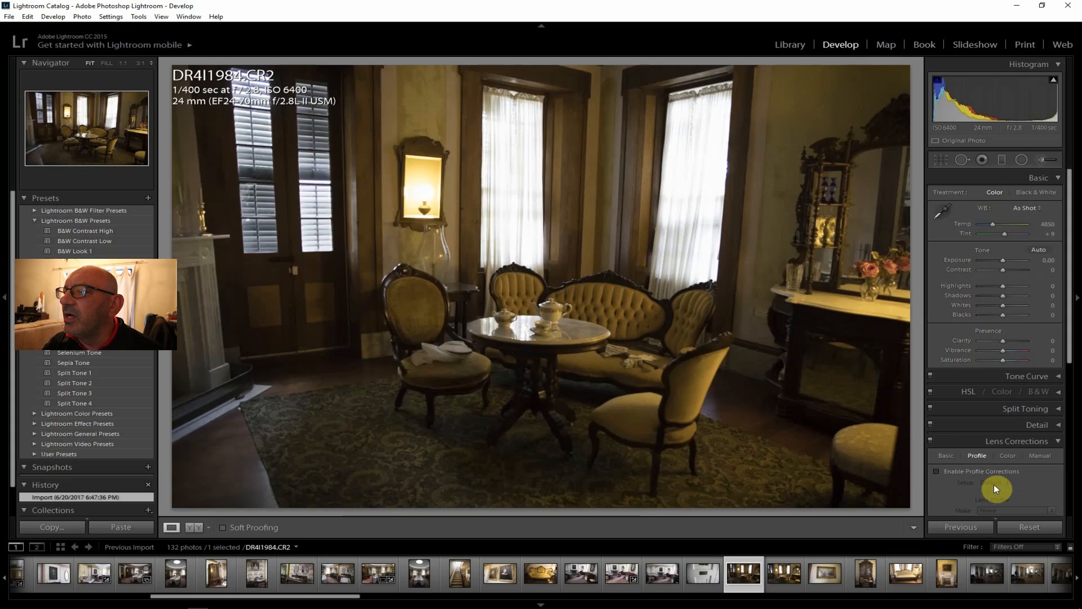
left_click(984, 471)
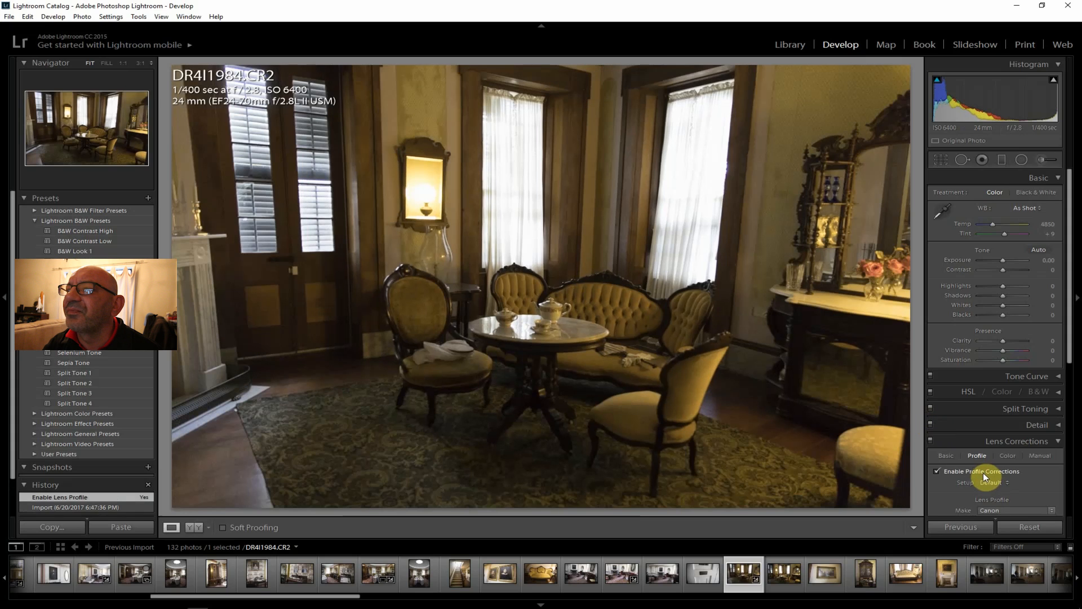
left_click_drag(993, 224, 985, 218)
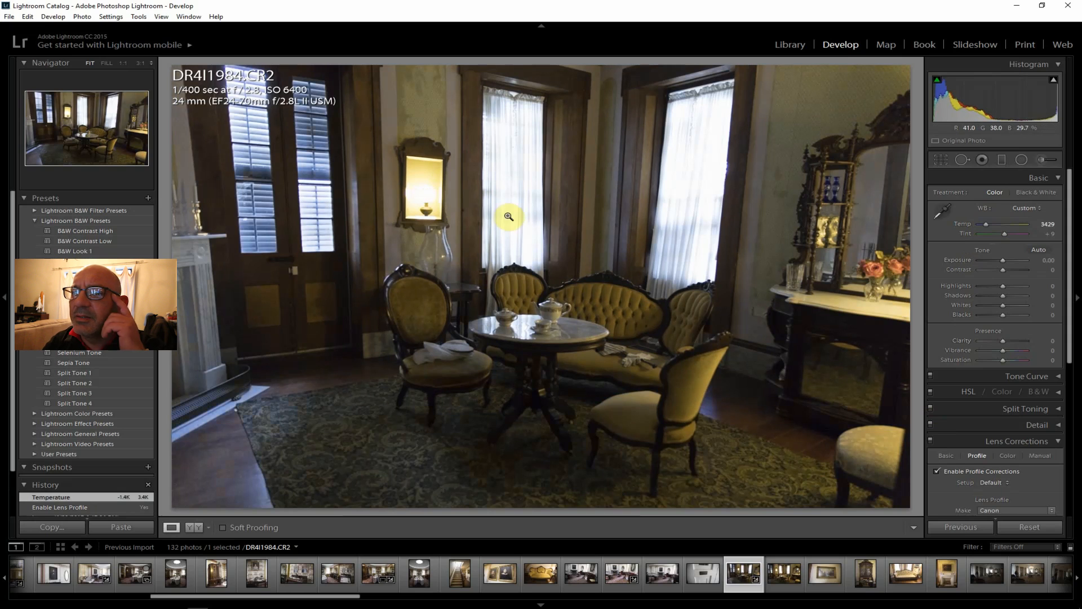
- Set Clarity to +31, Contrast to +33 and Exposure to +1.55 on DR4I1984.CR2
left_click_drag(1003, 340, 1011, 340)
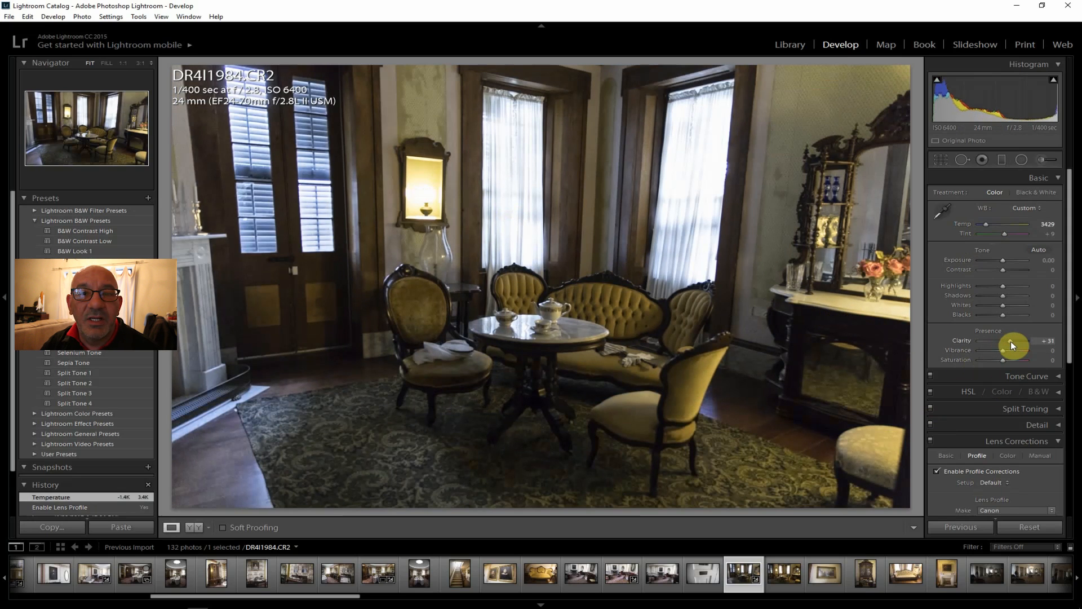
mouse_move(1006, 269)
left_mouse_down()
mouse_move(1010, 278)
mouse_move(1000, 259)
mouse_move(1009, 259)
left_mouse_up()
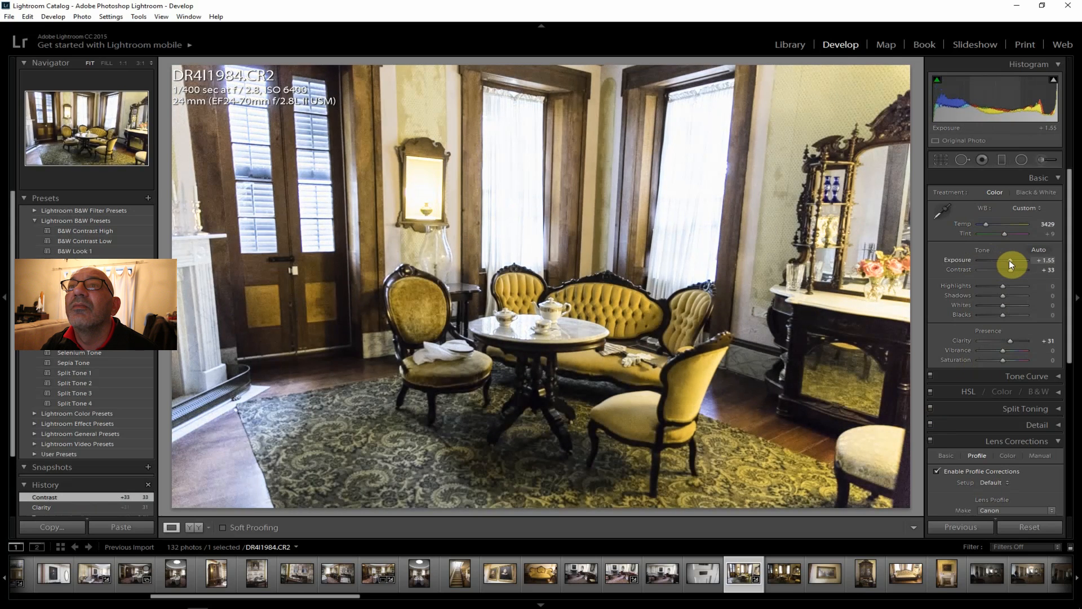
left_click_drag(1009, 260, 1009, 259)
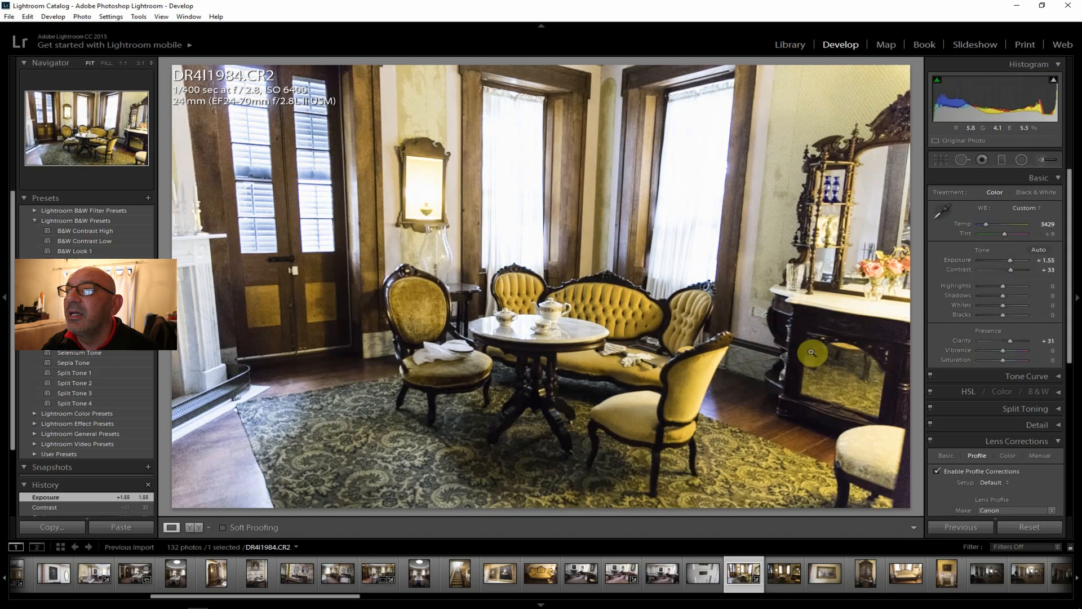
- Set Vibrance to +21, Saturation to +10 and the temperature to 3191 on DR4I1984.CR2
left_click_drag(1004, 350, 1010, 349)
left_click_drag(1006, 360, 1006, 360)
left_click_drag(985, 223, 984, 223)
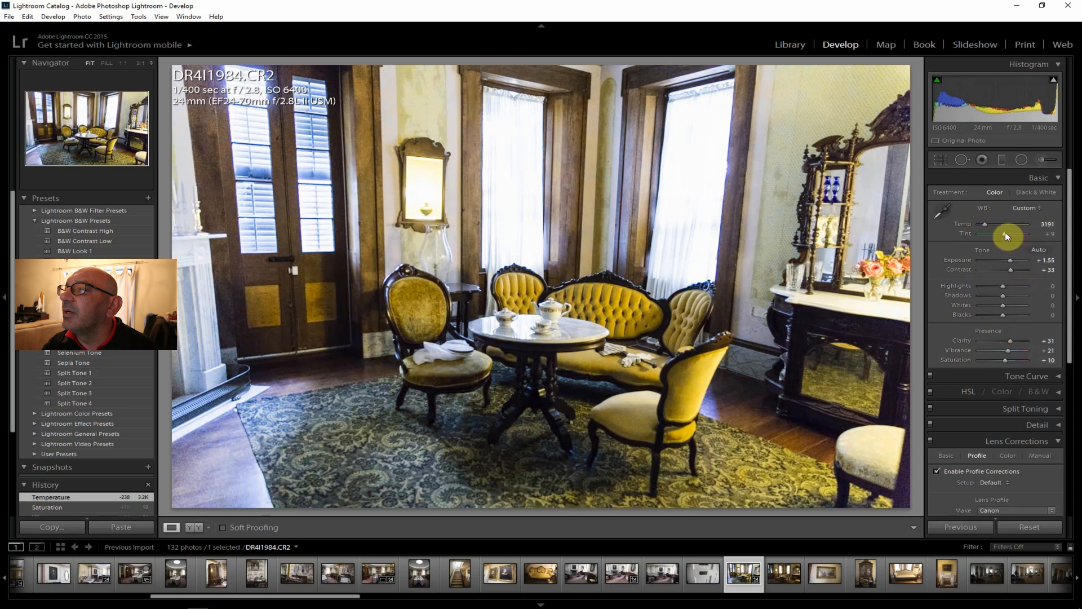
- Set Highlights to -79, the temperature to 3667 and Shadows to +24 on DR4I1984.CR2
left_click_drag(1005, 286, 984, 282)
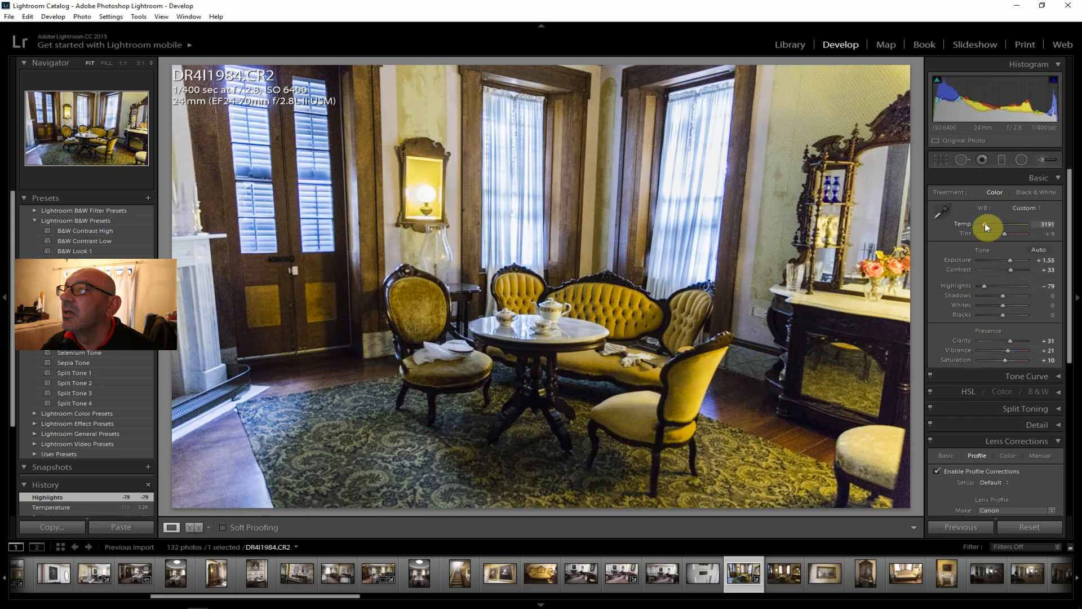
left_click_drag(985, 224, 988, 223)
left_click_drag(1004, 298, 1010, 295)
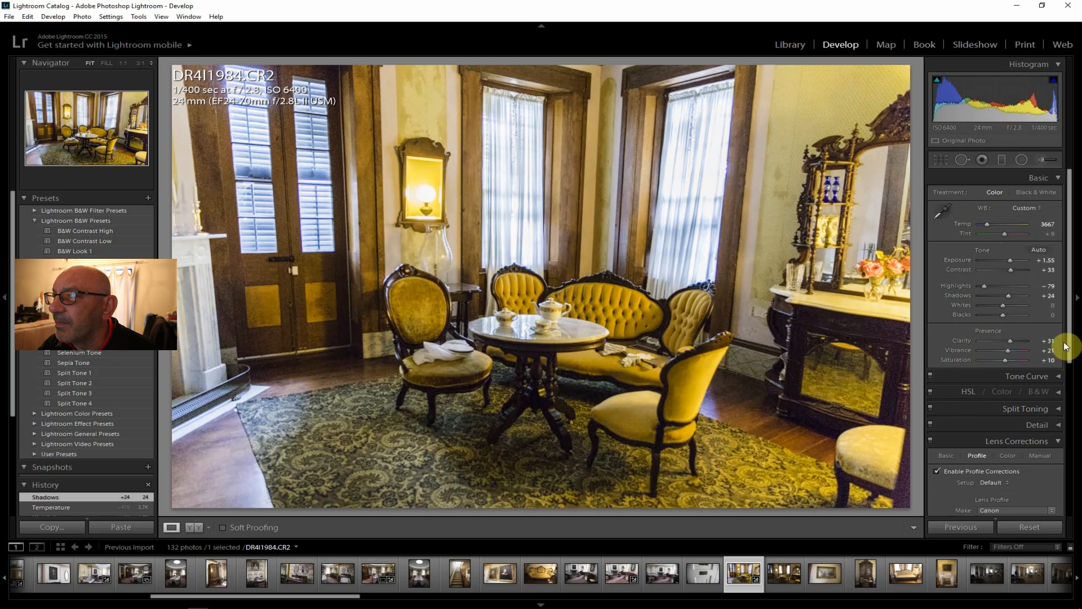
- Set the Dehaze amount to +14, the temperature to 3310 and Tint to +18 on DR4I1984.CR2
left_click_drag(1070, 342, 1042, 500)
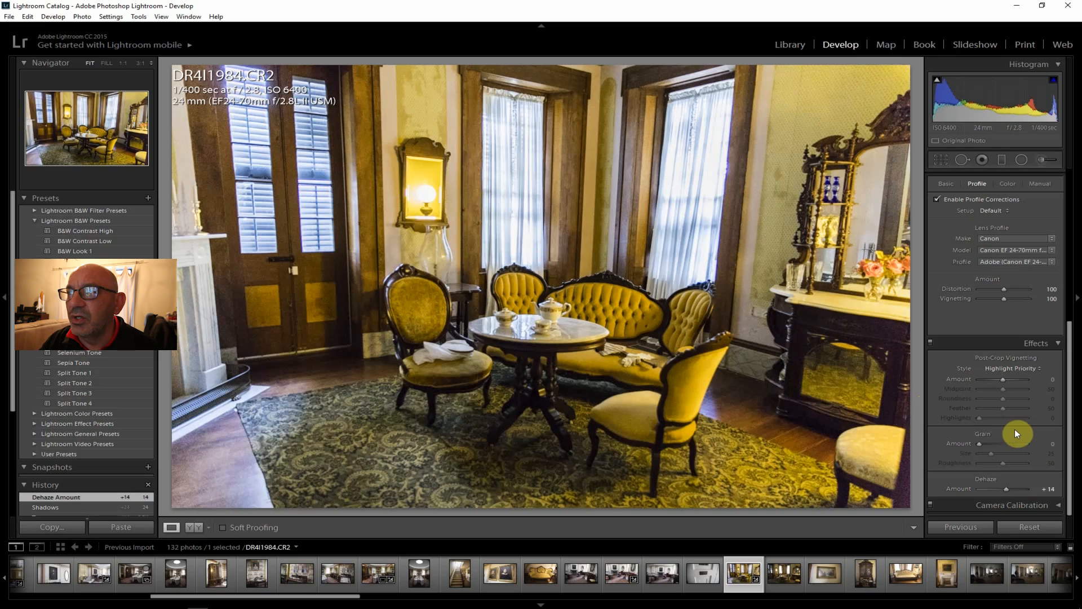
left_click_drag(1071, 406, 1074, 232)
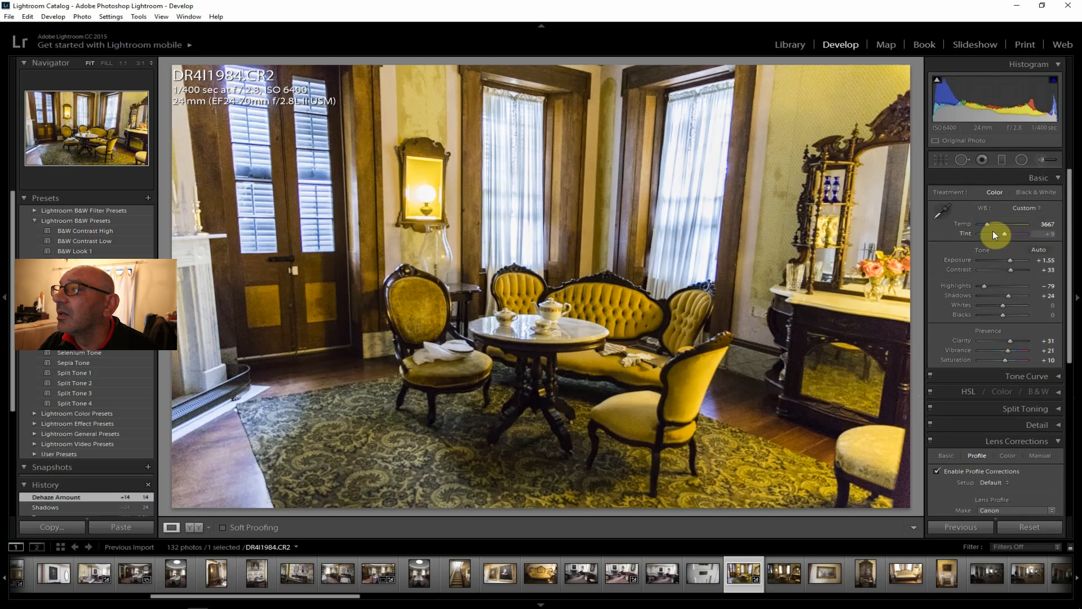
left_click_drag(989, 223, 987, 223)
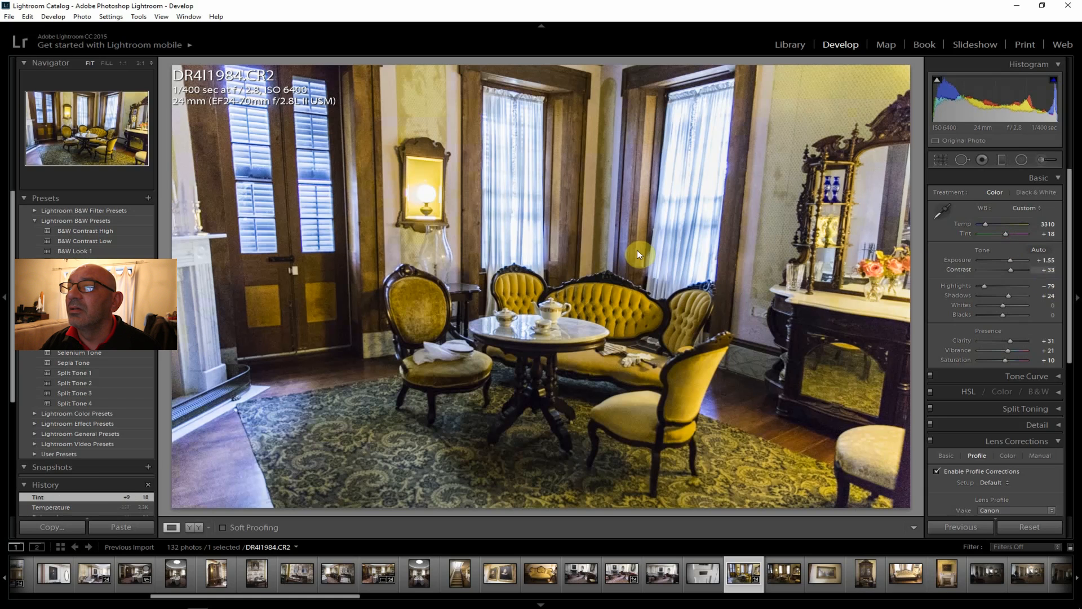
- Export the edited DR4I1984.CR2 to the hard drive folder J:\ToPost with the existing export settings
left_click(9, 16)
left_click(46, 140)
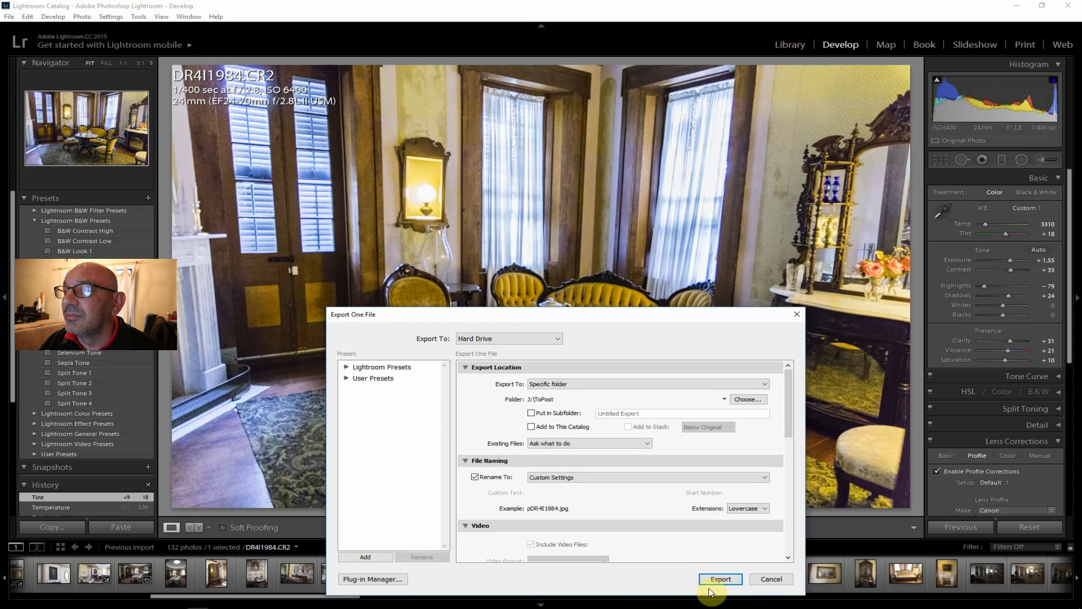
left_click(720, 581)
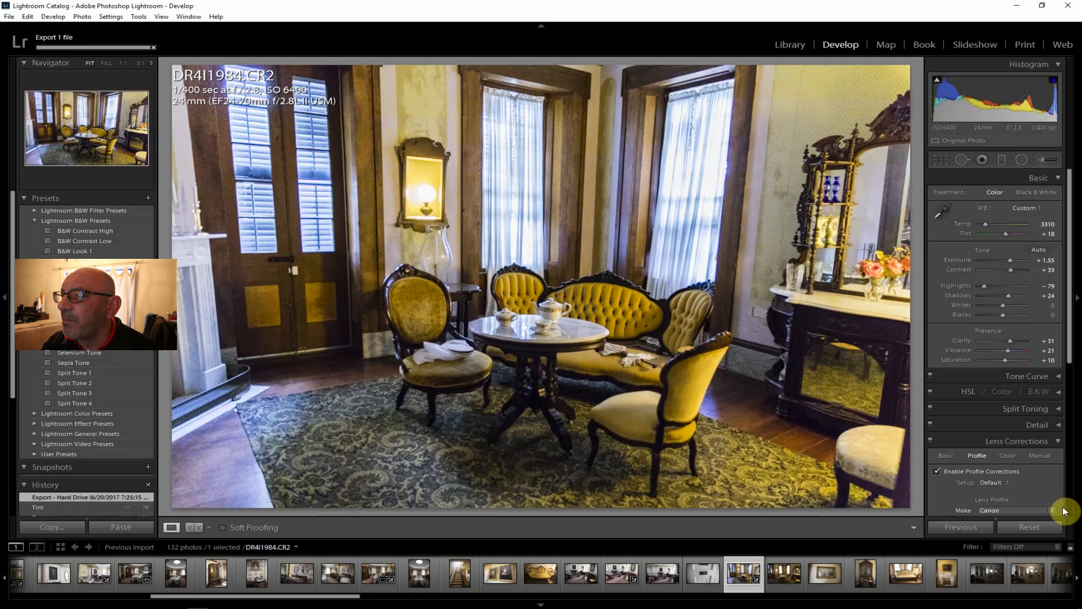
- Enable lens profile corrections on the bookcase desk photo DR4I1987.CR2 and set its Contrast to +24
left_click(784, 574)
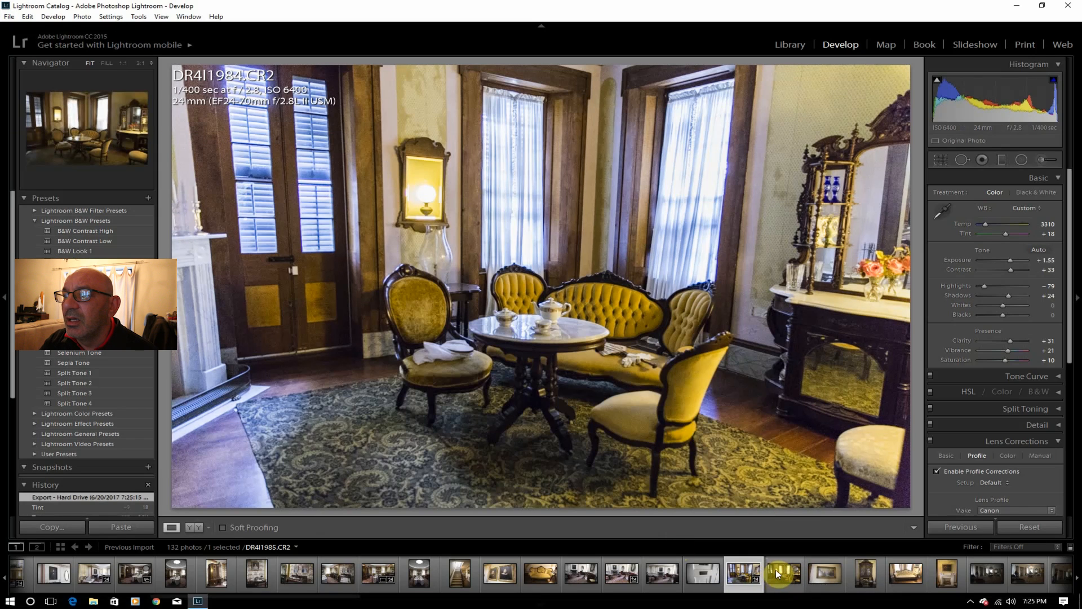
left_click(776, 573)
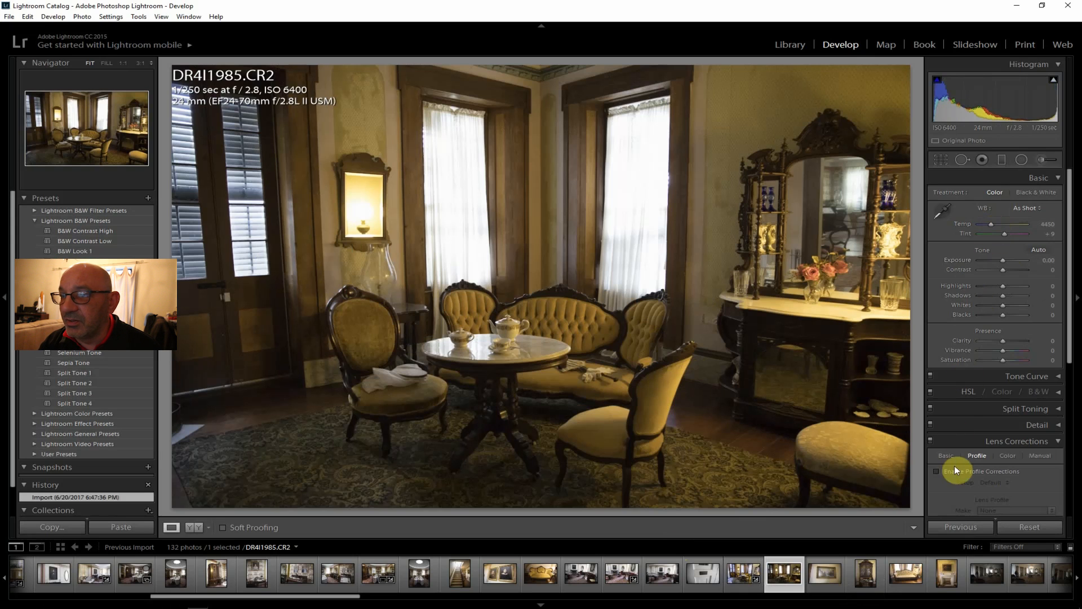
left_click(814, 575)
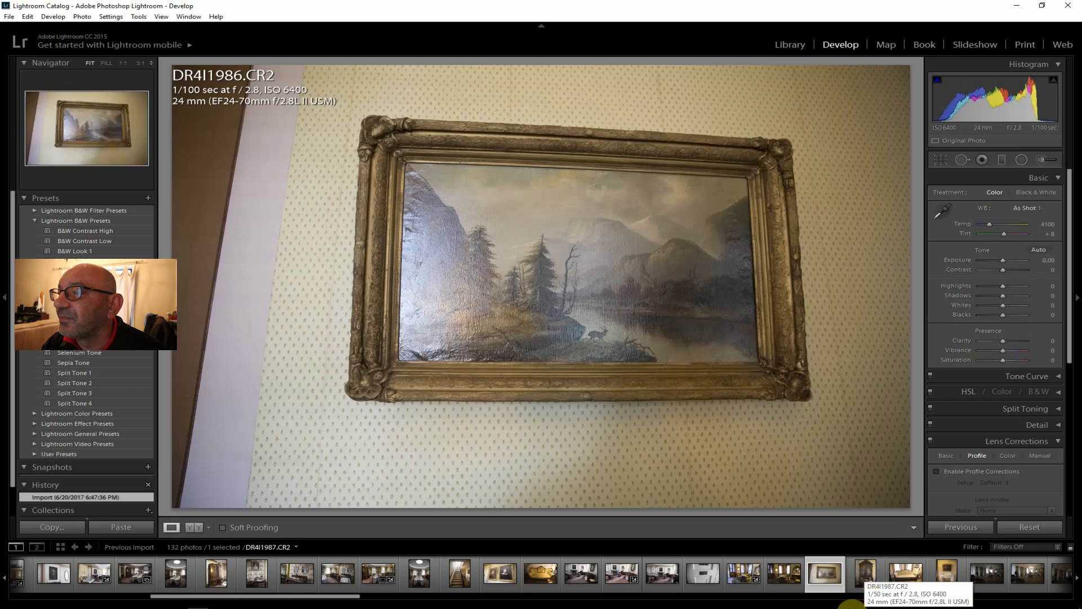
left_click(864, 575)
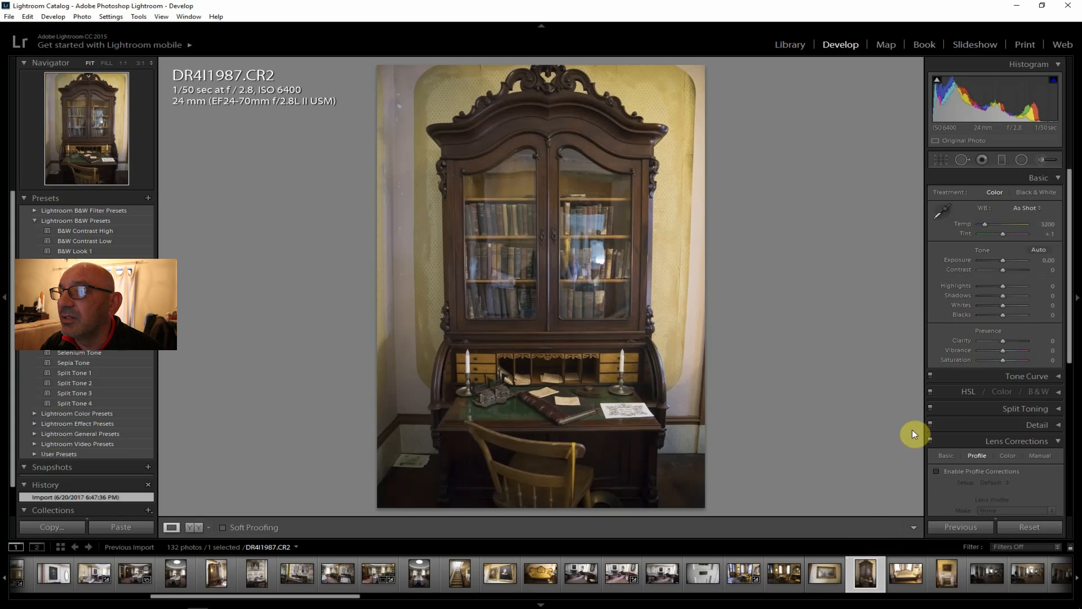
left_click(986, 470)
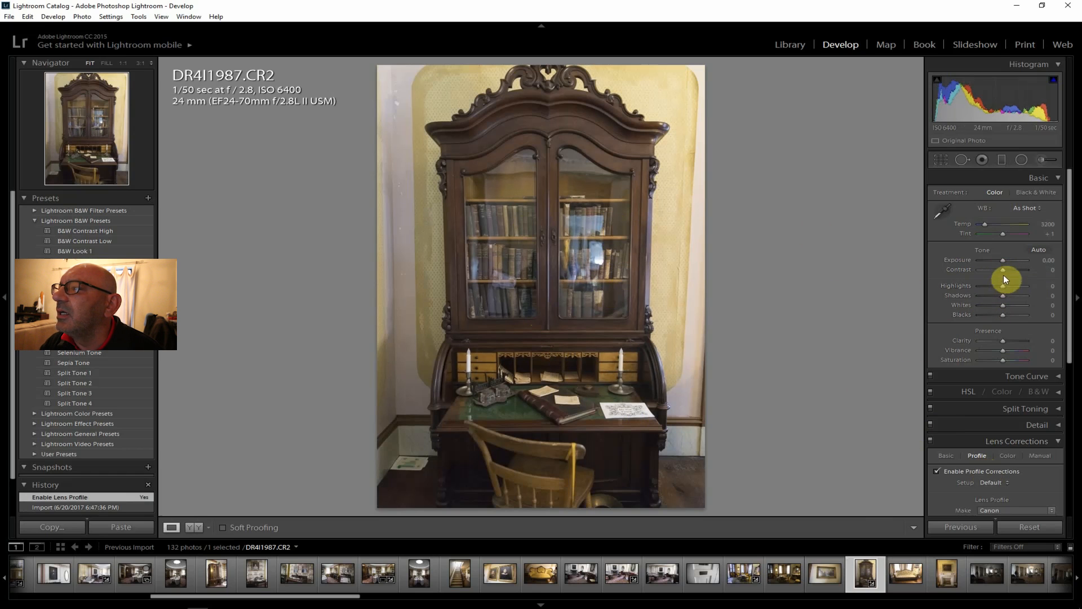
left_click_drag(1005, 270, 1010, 269)
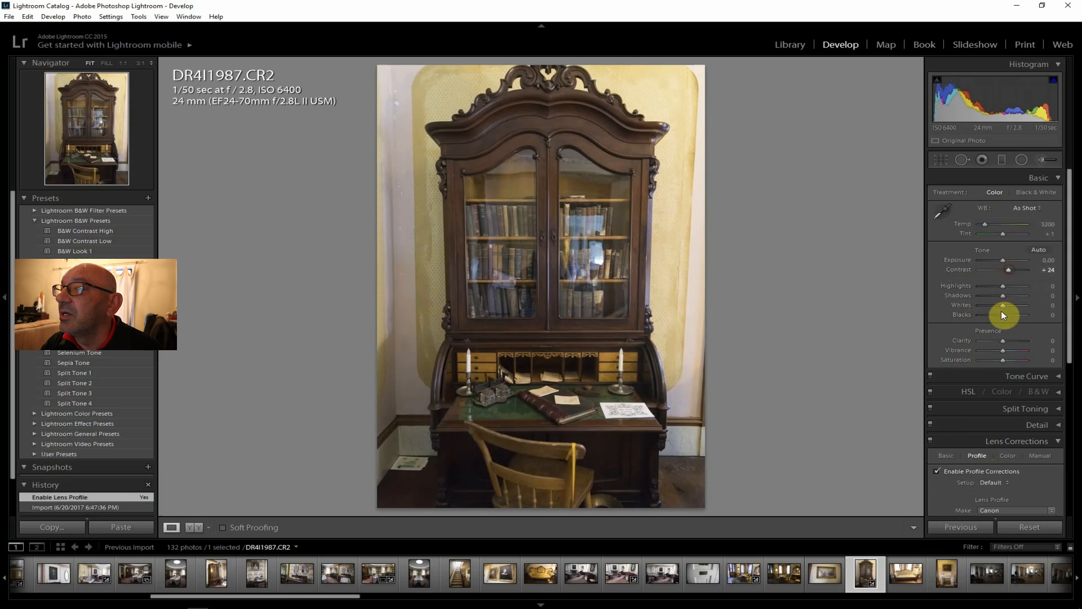
- Set Clarity to +24, Vibrance and Saturation to +12, Shadows to +40, temperature to 2833 and Highlights to -38 on DR4I1987.CR2
left_click_drag(1002, 340, 1005, 361)
left_click_drag(1004, 296, 1013, 296)
left_click_drag(986, 225, 983, 223)
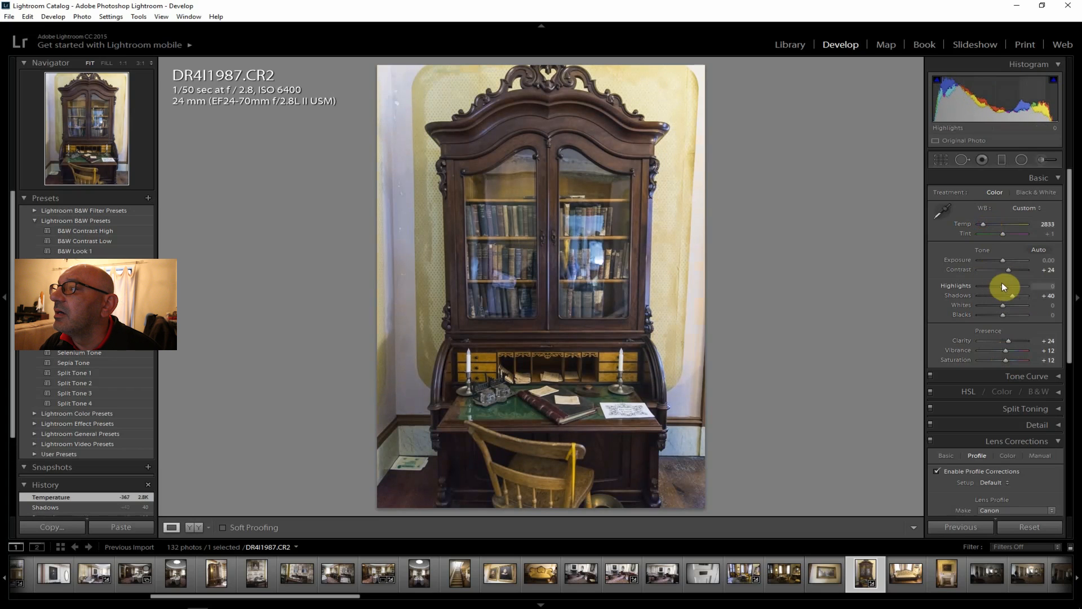
left_click_drag(1002, 286, 993, 284)
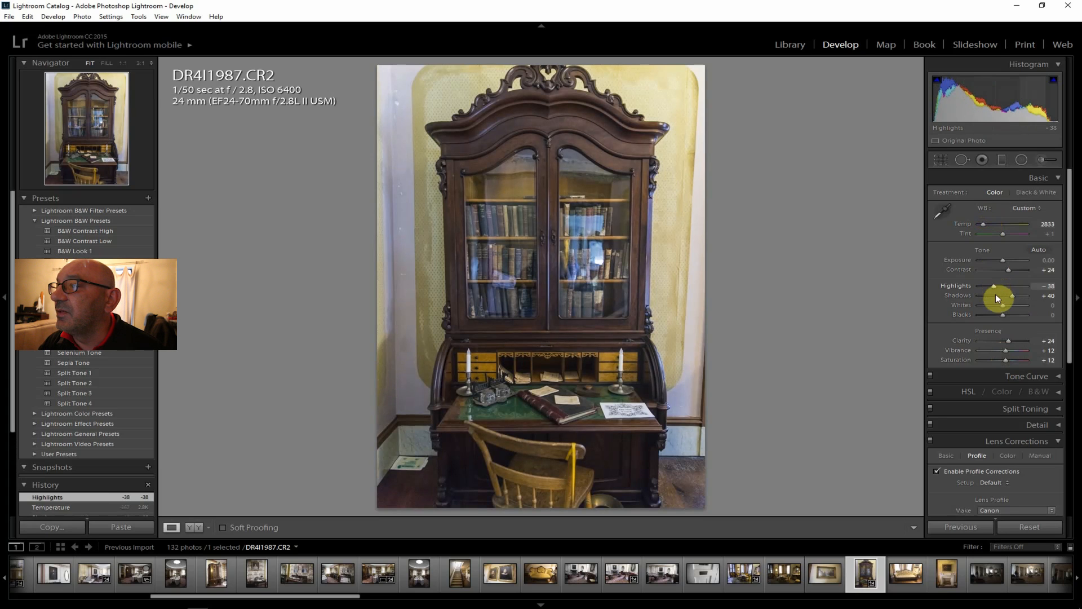
- Set the Dehaze amount to +21 on DR4I1987.CR2
left_click_drag(1068, 338, 1067, 502)
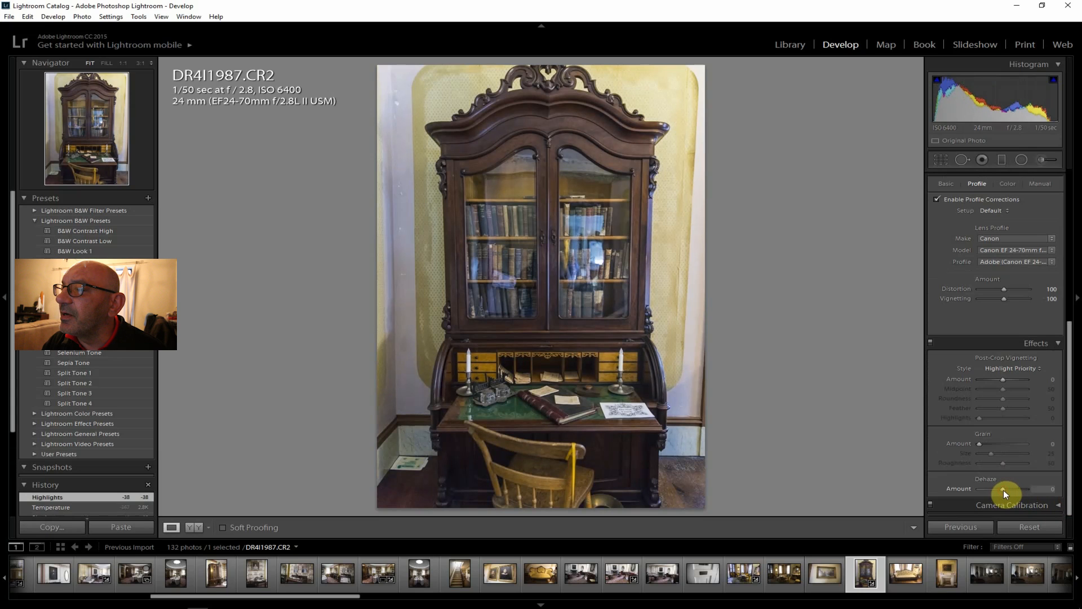
left_click_drag(1005, 490, 1007, 489)
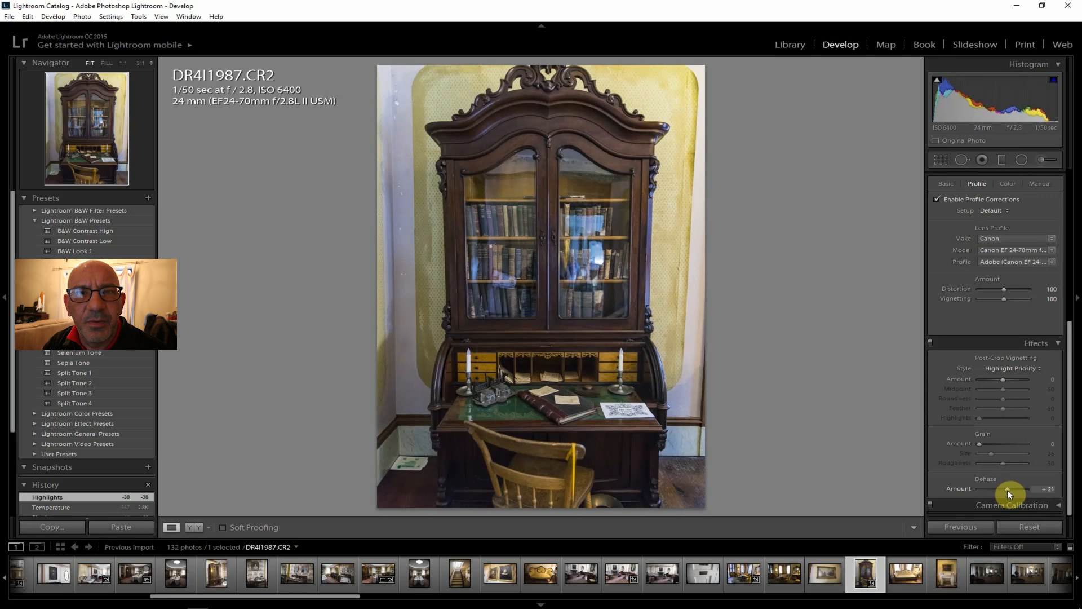
left_click_drag(1007, 490, 1007, 489)
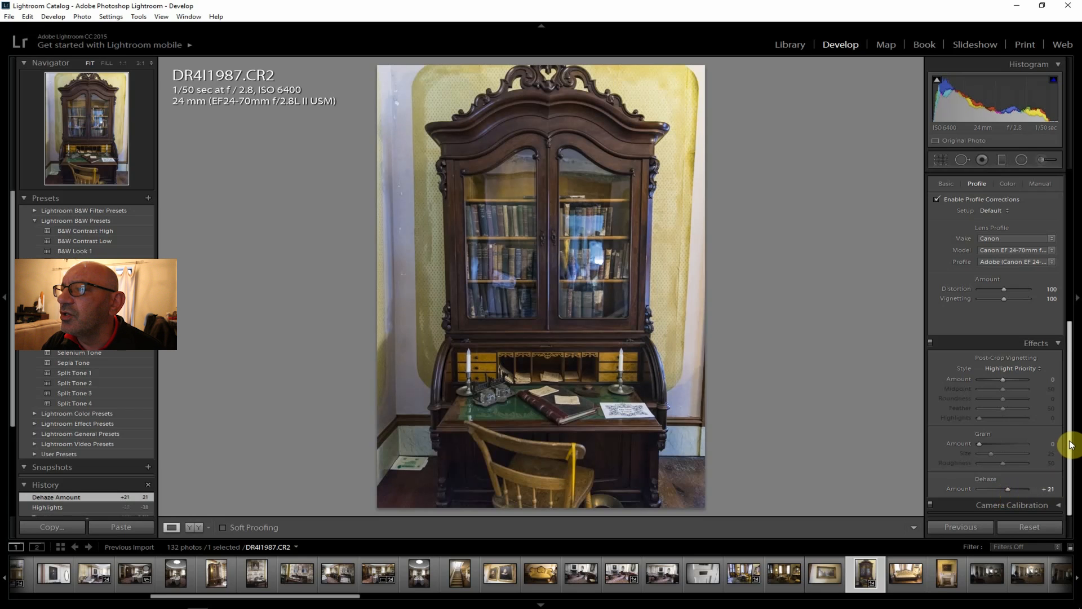
- Straighten DR4I1987.CR2 along the horizontal ledge between the bookcase and the desk, and apply the crop
left_click_drag(1070, 445, 1071, 257)
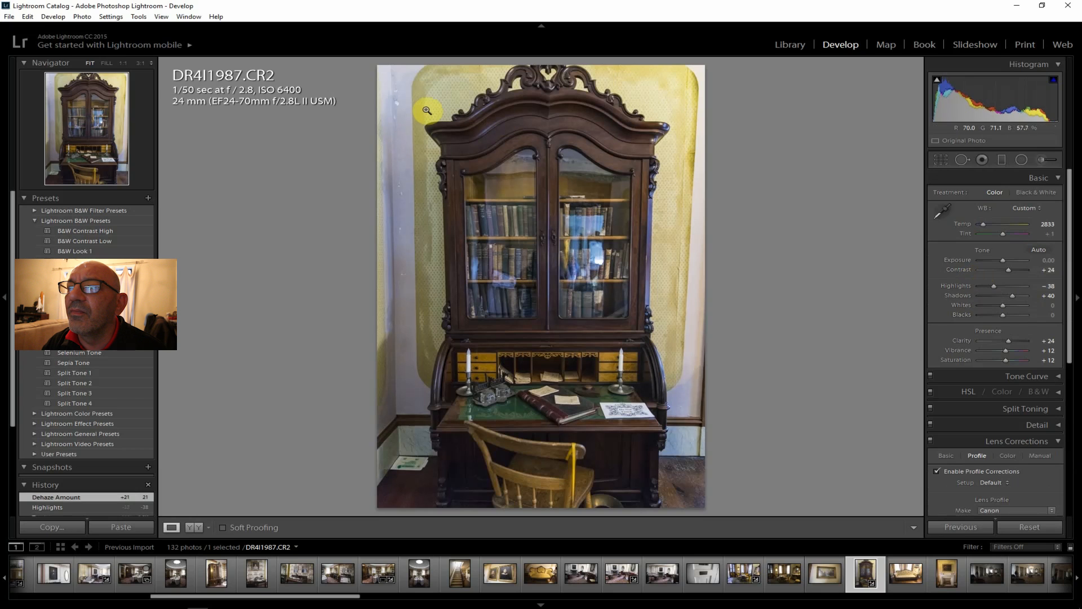
left_click(943, 160)
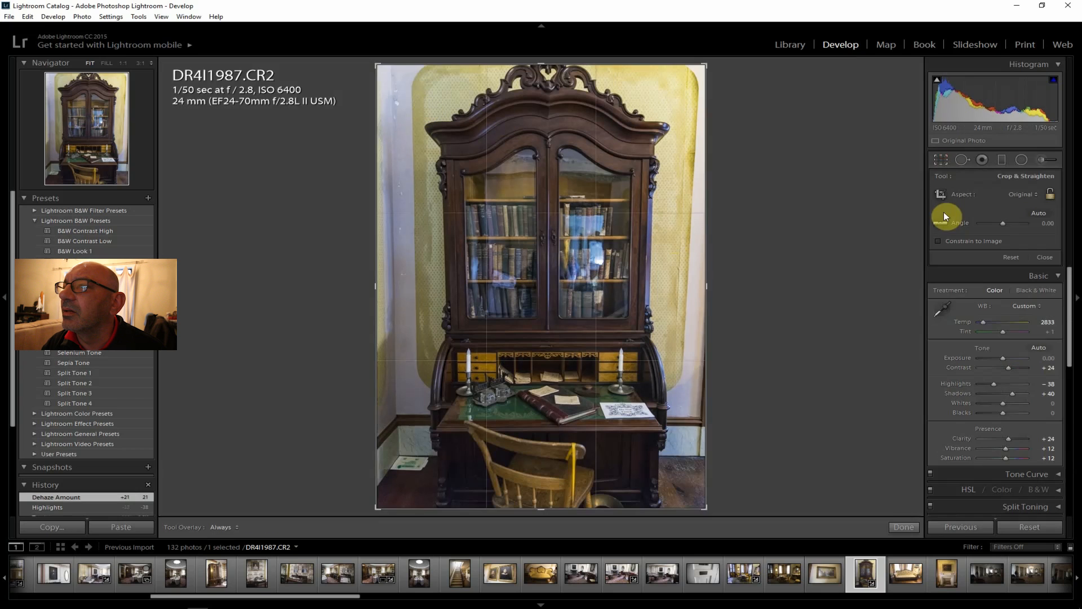
left_click(955, 221)
left_click_drag(521, 344, 615, 344)
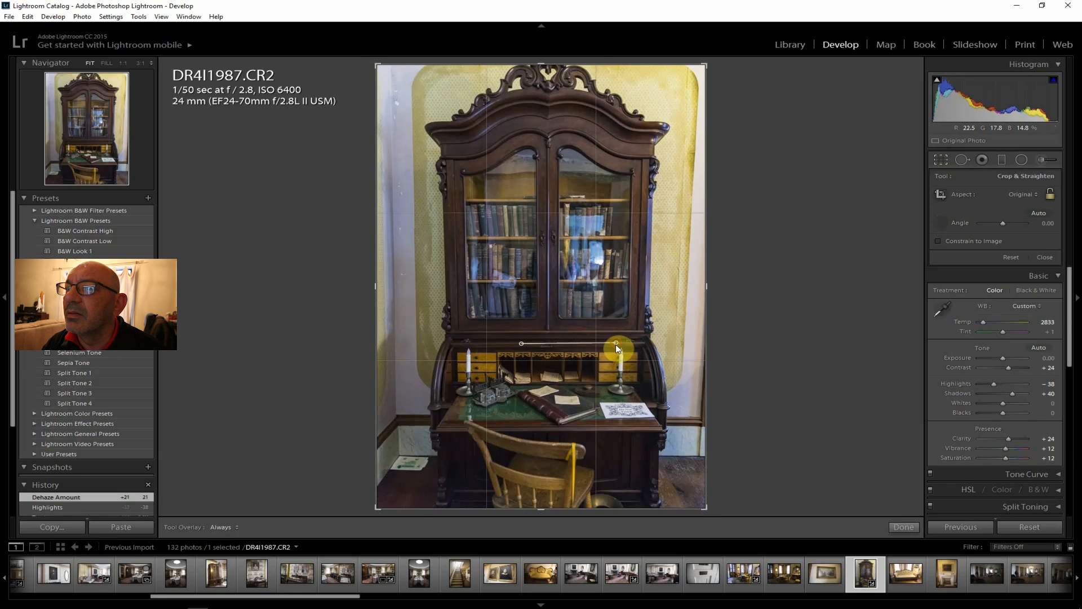
key("r")
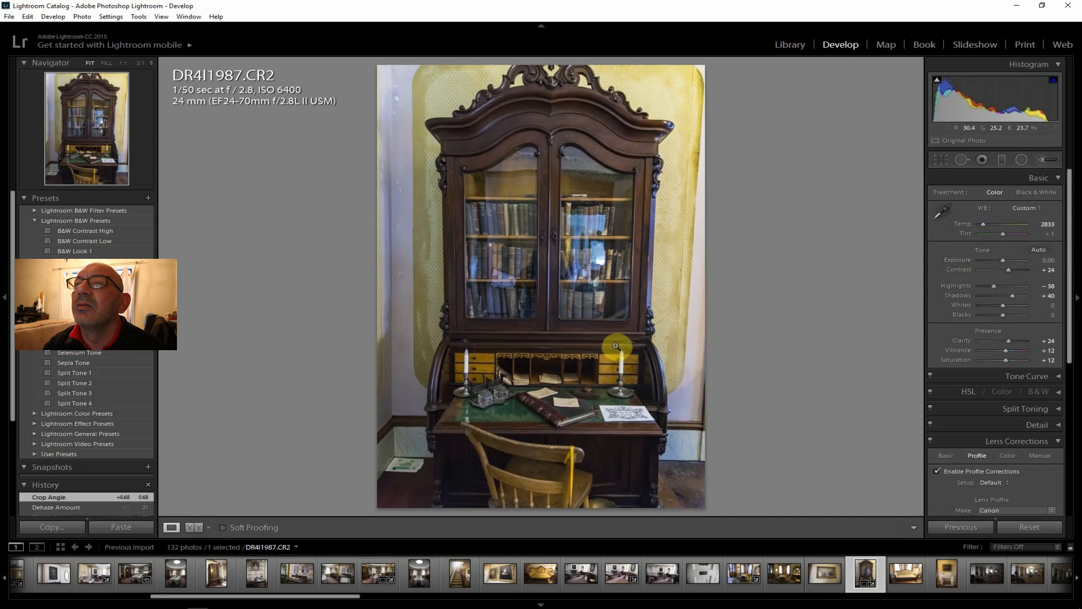
- Export the straightened DR4I1987.CR2 with the existing export settings
left_click(9, 16)
left_click(48, 145)
left_click(711, 581)
- View the sofa photo DR4I1988.CR2 and examine the painting above the fireplace in DR4I1989.CR2 at 1:1 magnification
left_click(899, 574)
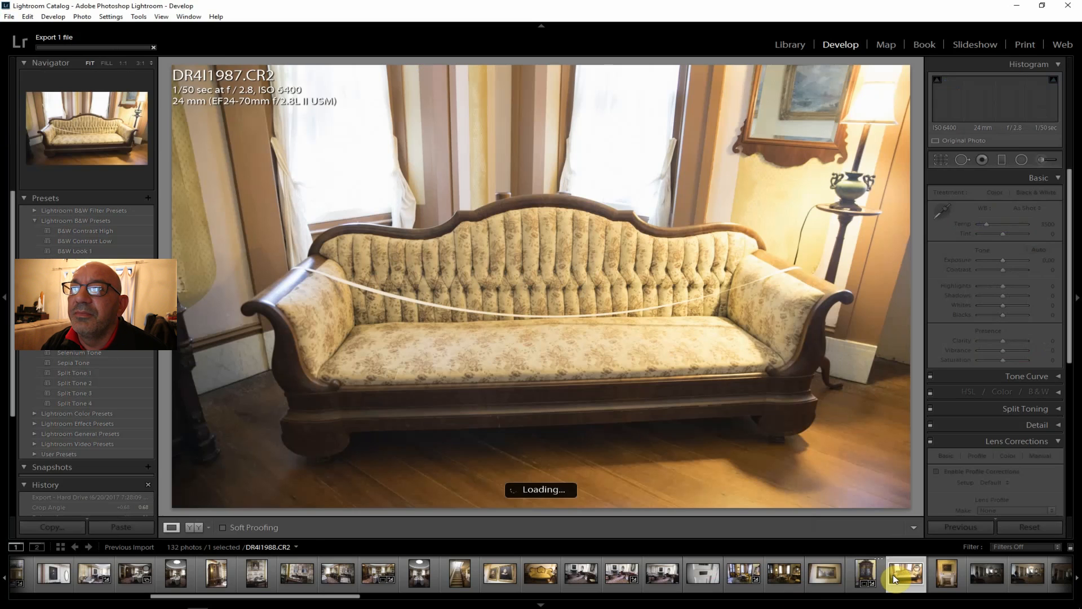
left_click(945, 584)
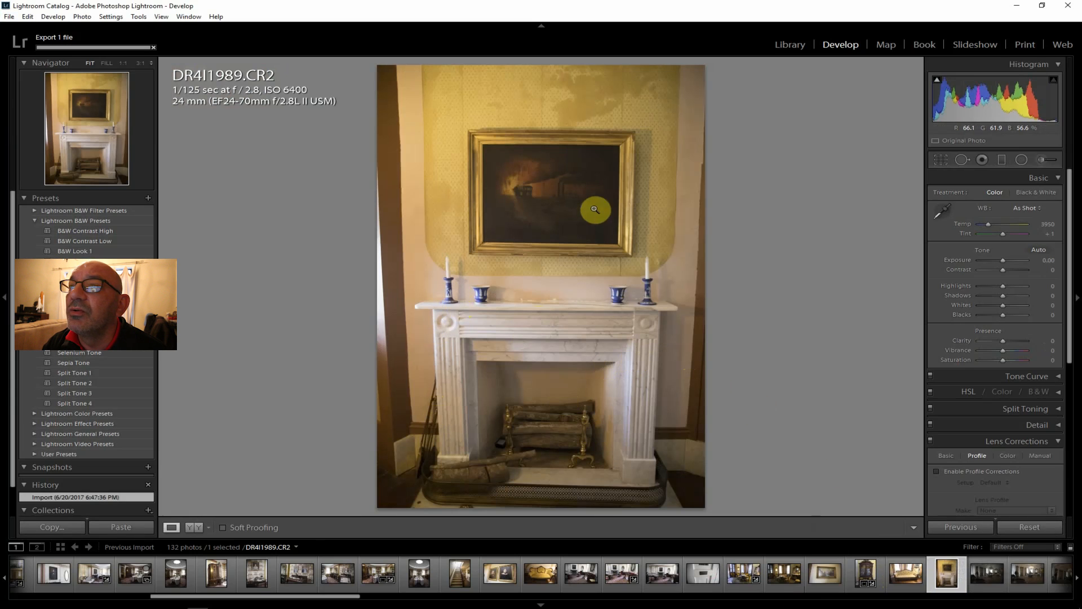
left_click(575, 192)
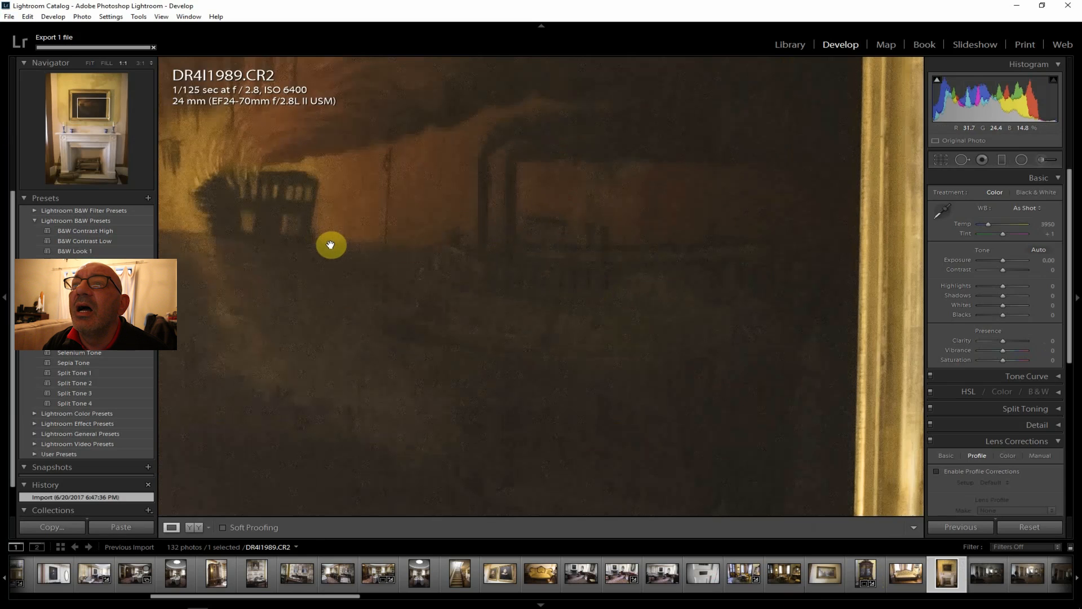
left_click_drag(381, 255, 468, 259)
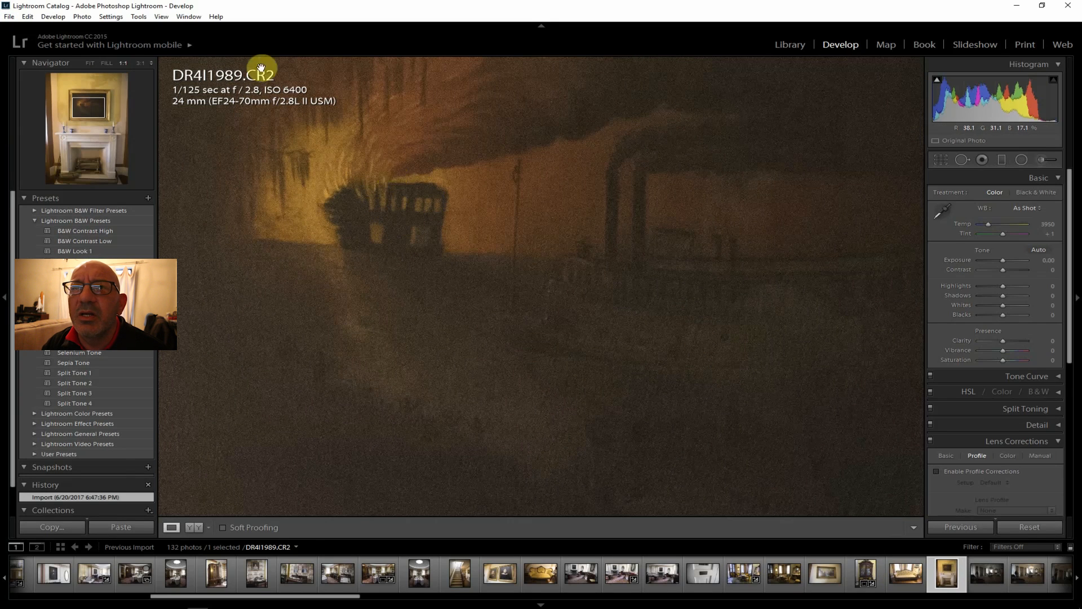
left_click(92, 63)
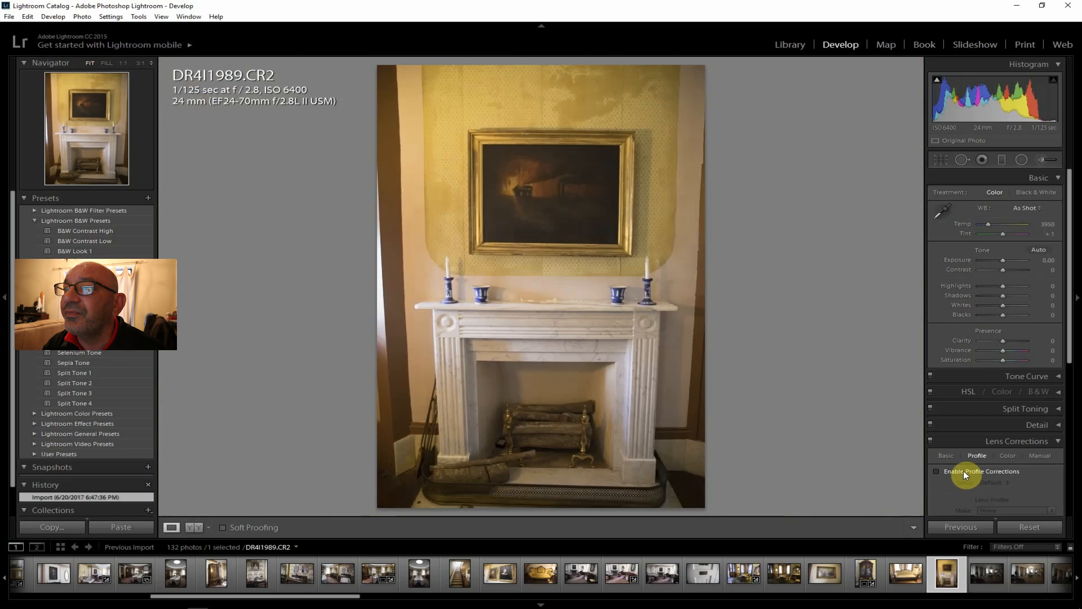
- Review the unedited interior photos from DR4I1990.CR2 through DR4I1993.CR2 one after another
left_click(990, 580)
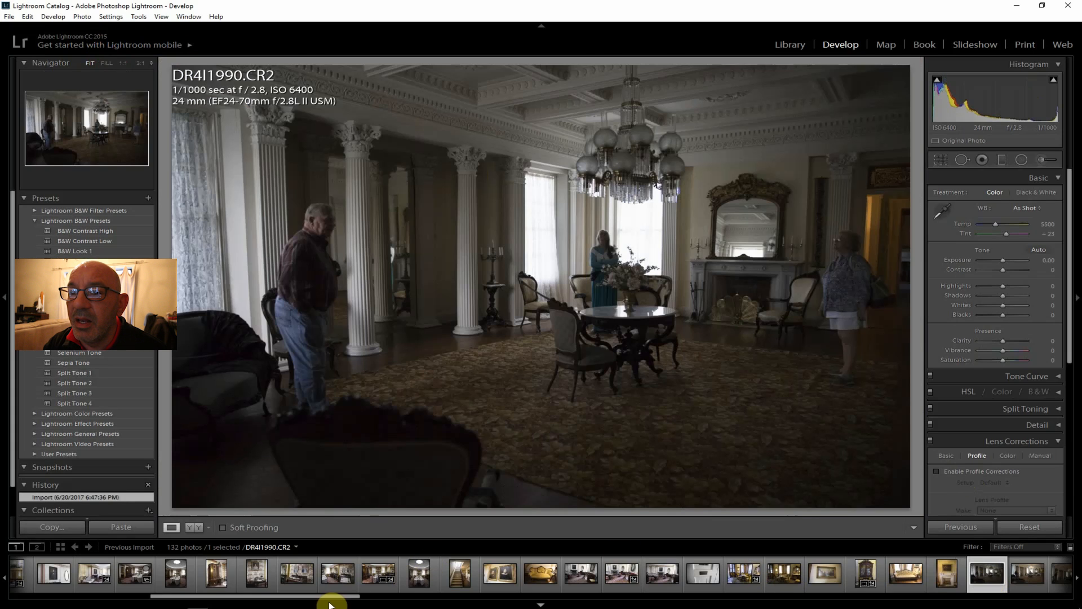
left_click_drag(346, 599, 461, 606)
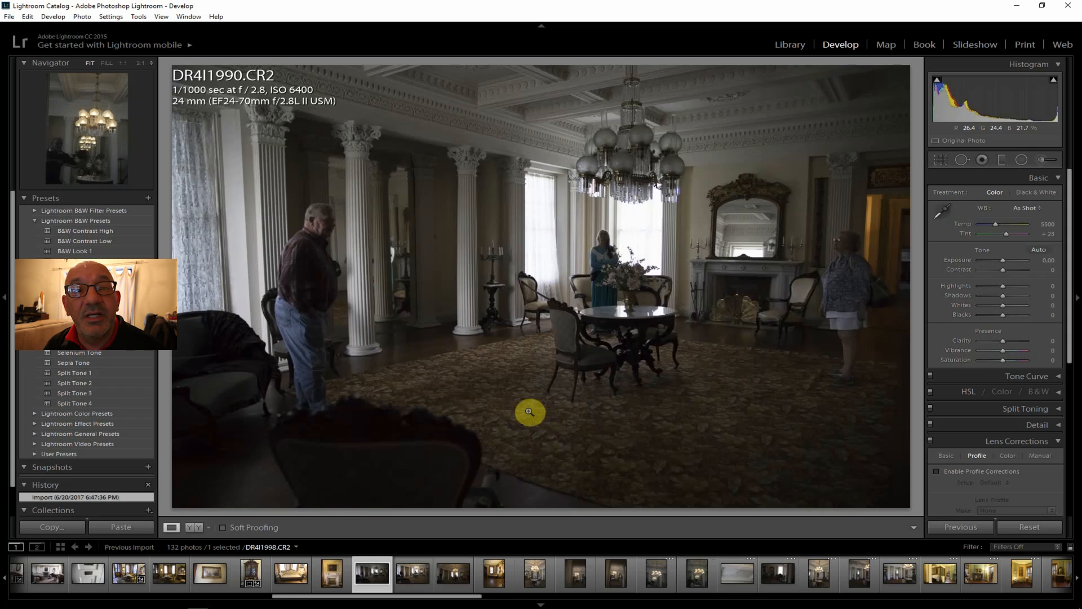
left_click(418, 576)
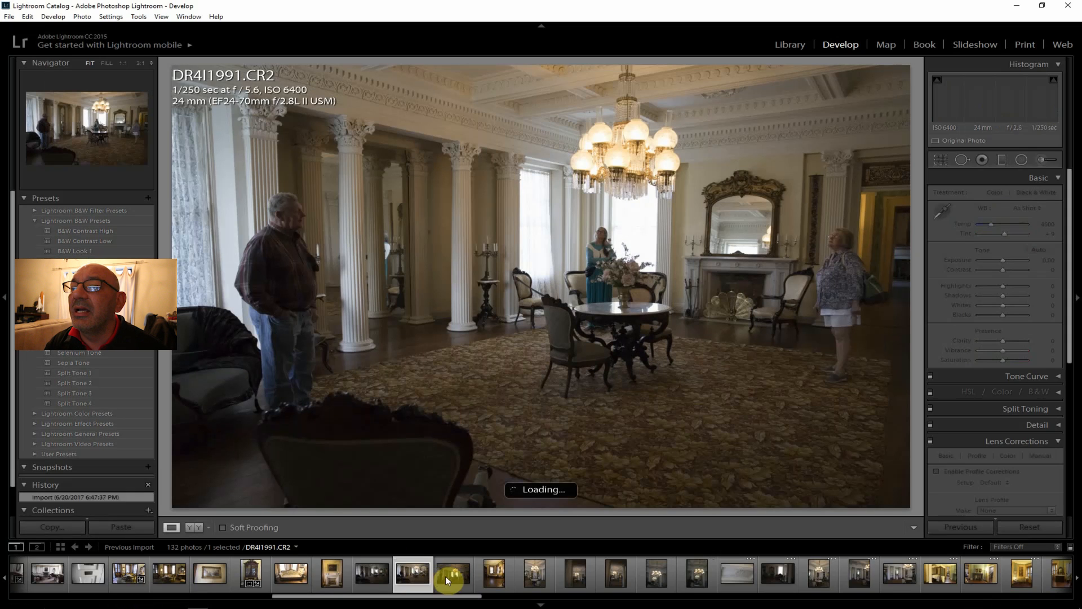
left_click(454, 576)
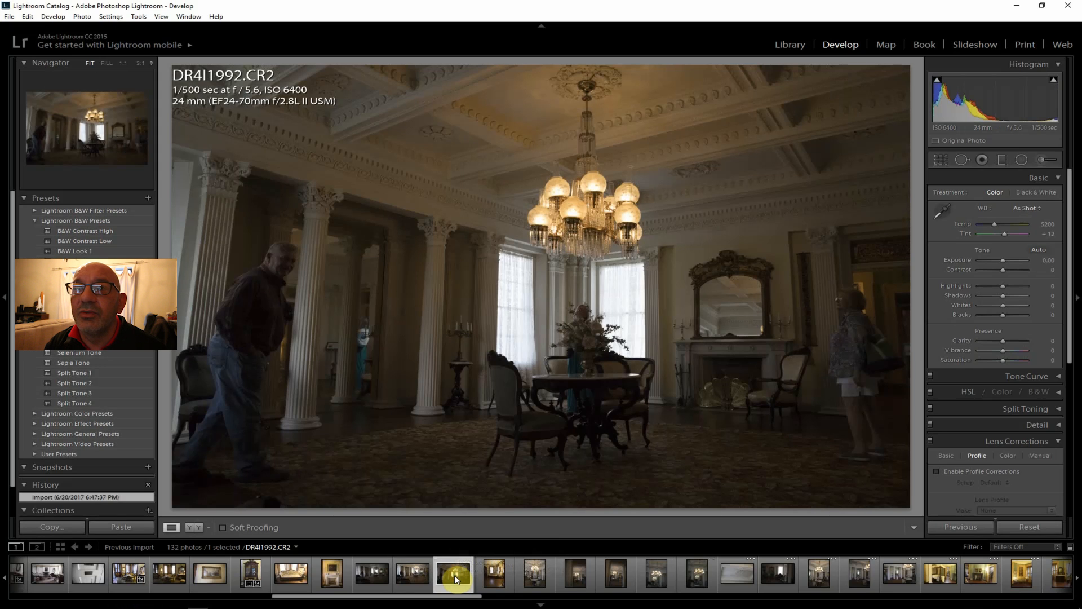
left_click(492, 579)
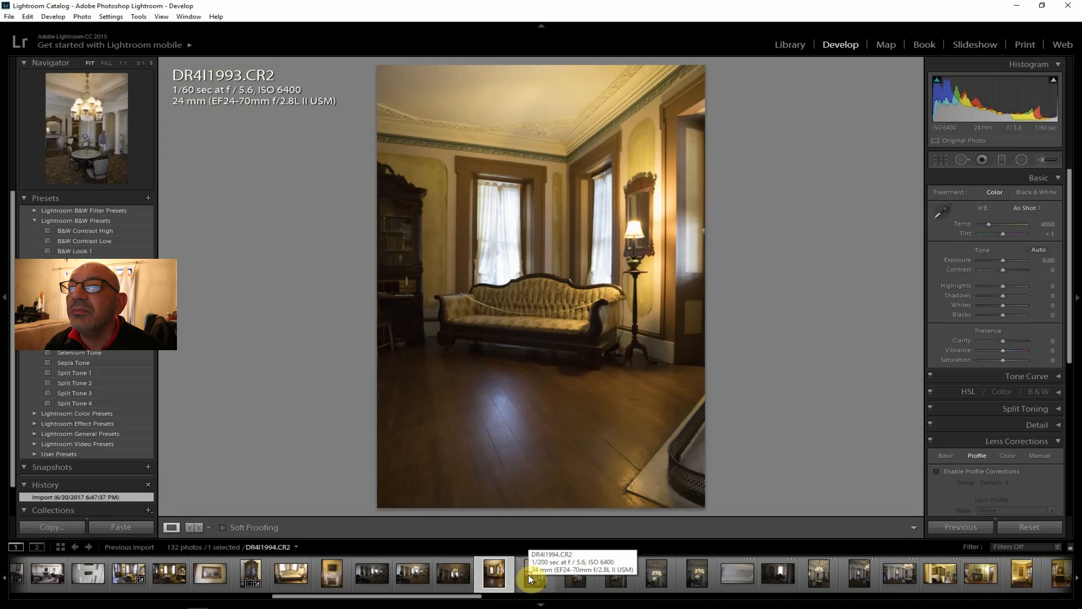
- Enable lens profile corrections on DR4I1991.CR2 after looking through DR4I1994.CR2 to DR4I1996.CR2, and compare it with DR4I1990.CR2
left_click(529, 574)
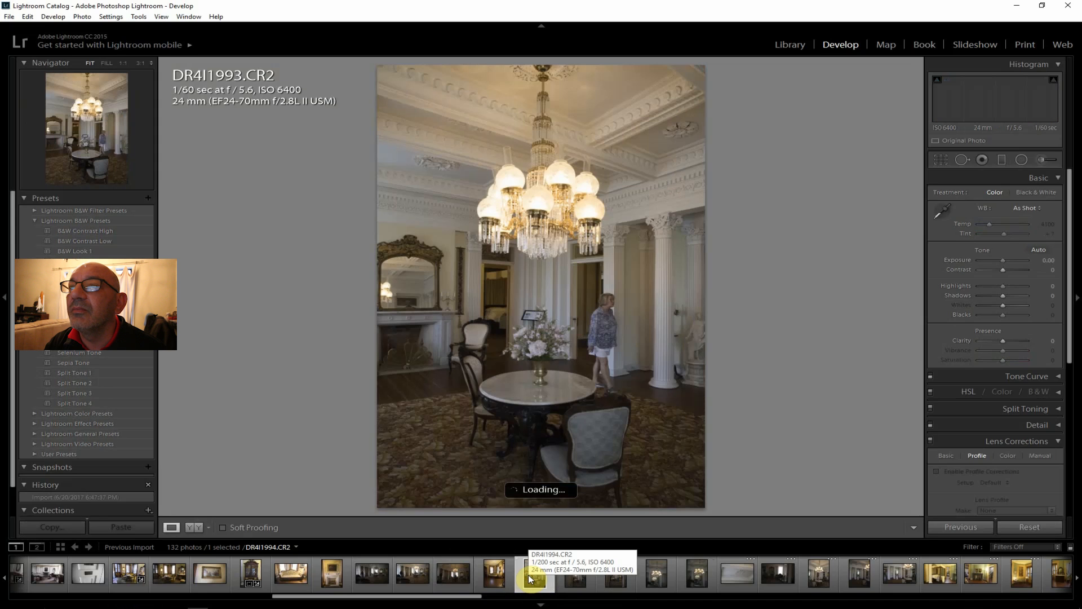
left_click(573, 576)
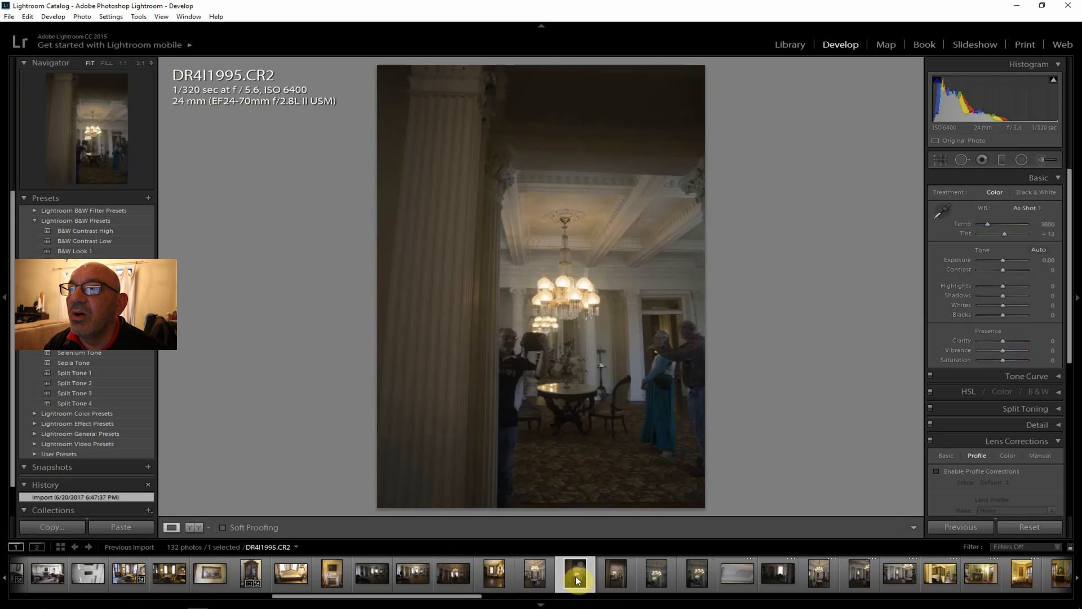
left_click(613, 580)
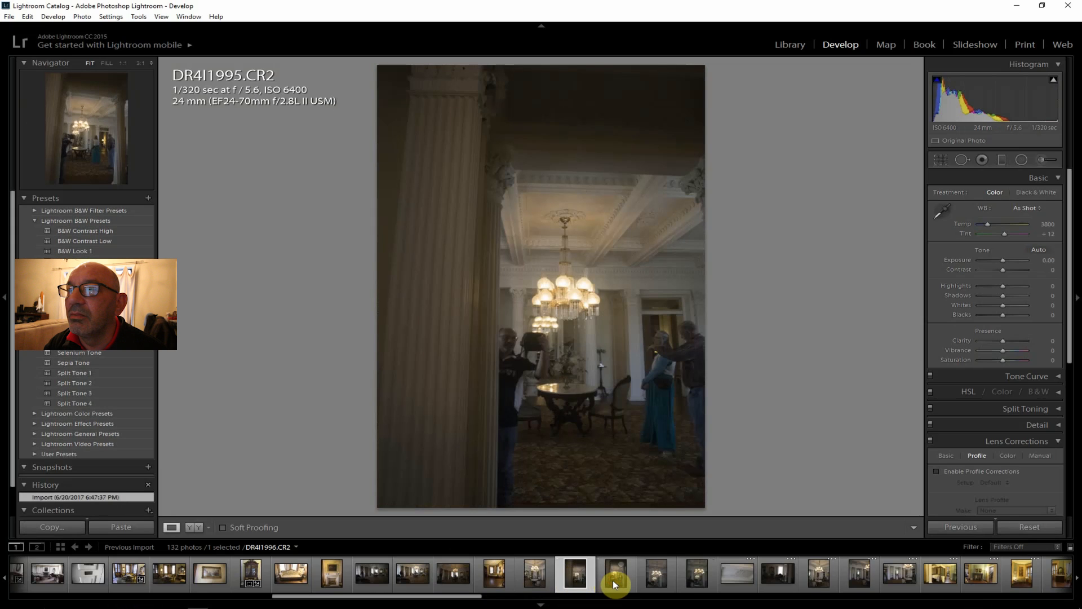
left_click(414, 577)
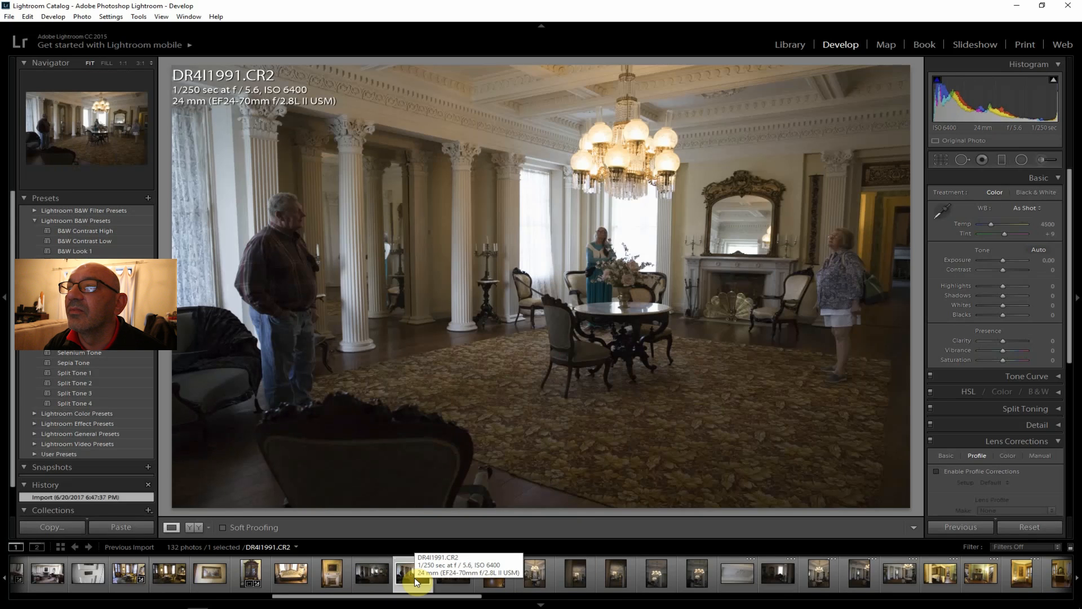
left_click(970, 471)
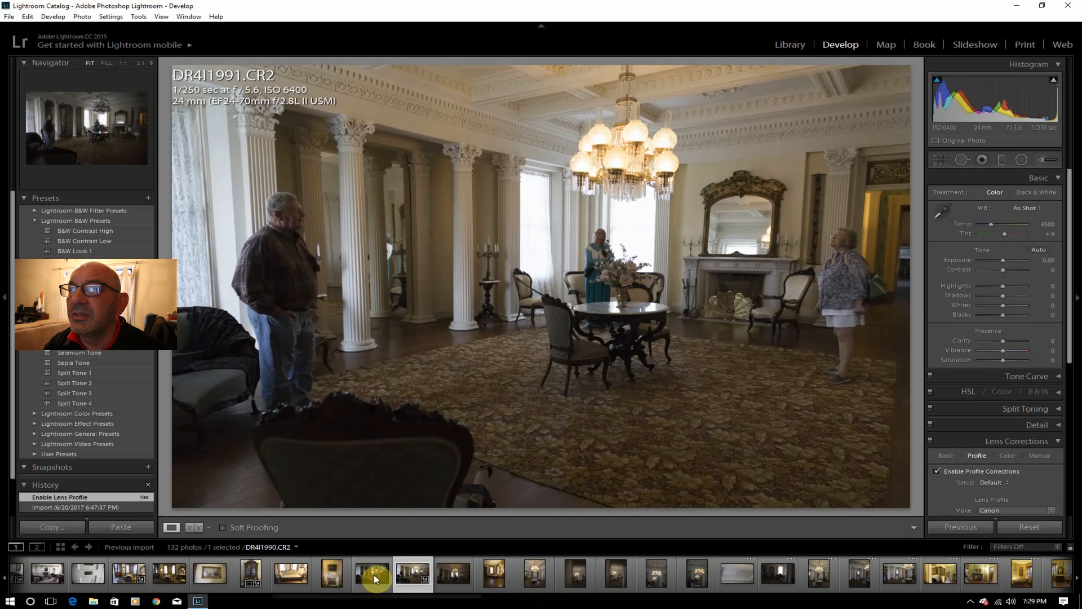
left_click(374, 574)
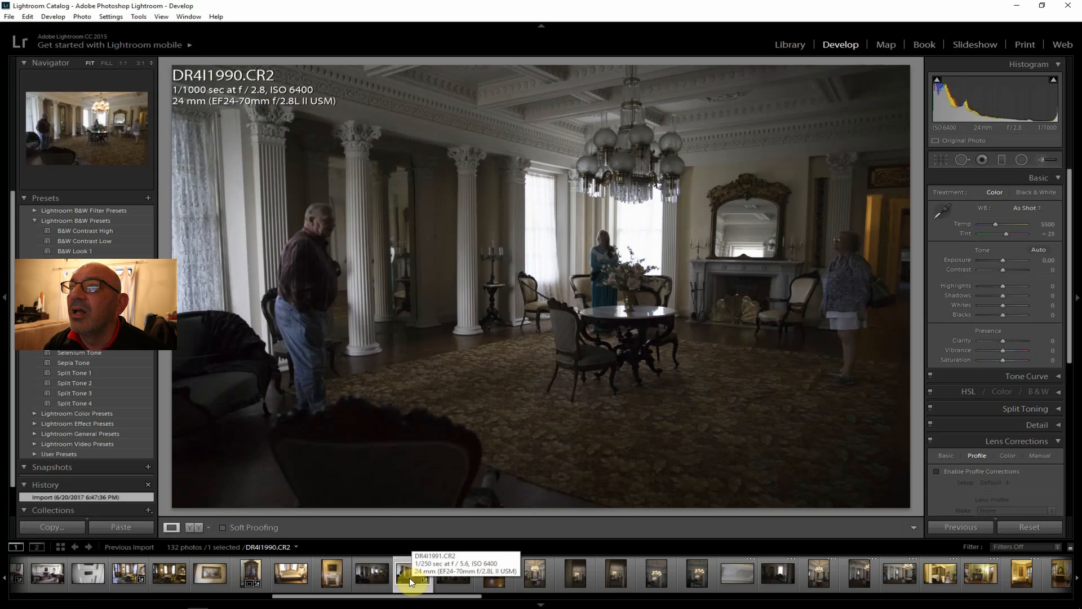
left_click(410, 577)
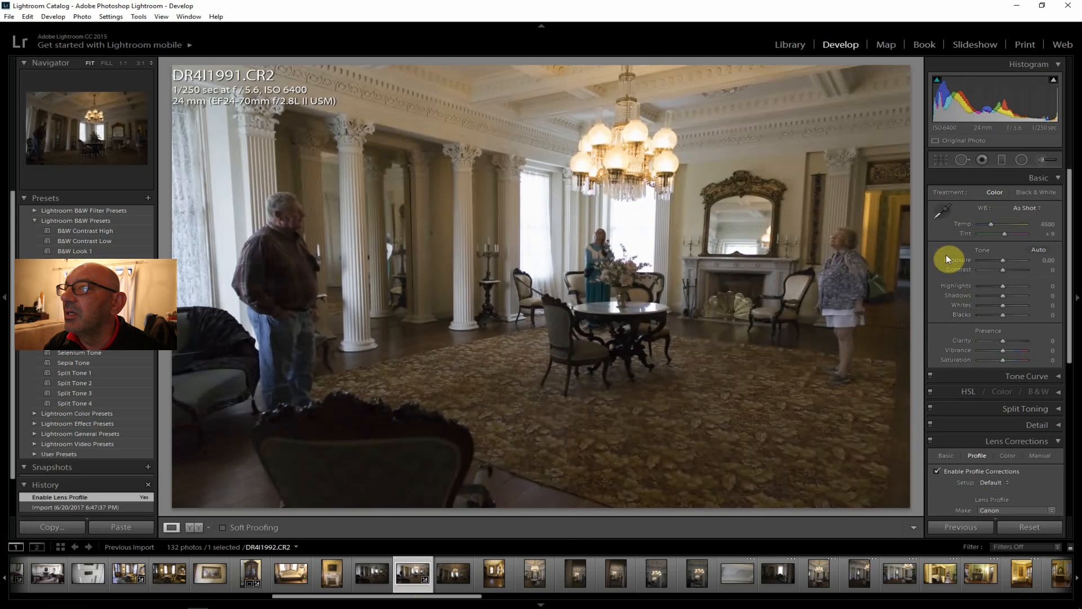
- Set the photo's Contrast to +24, Clarity to +26, Shadows to +62, Highlights to -52, Vibrance to +12 and Saturation to +10
left_click_drag(1001, 269, 1007, 269)
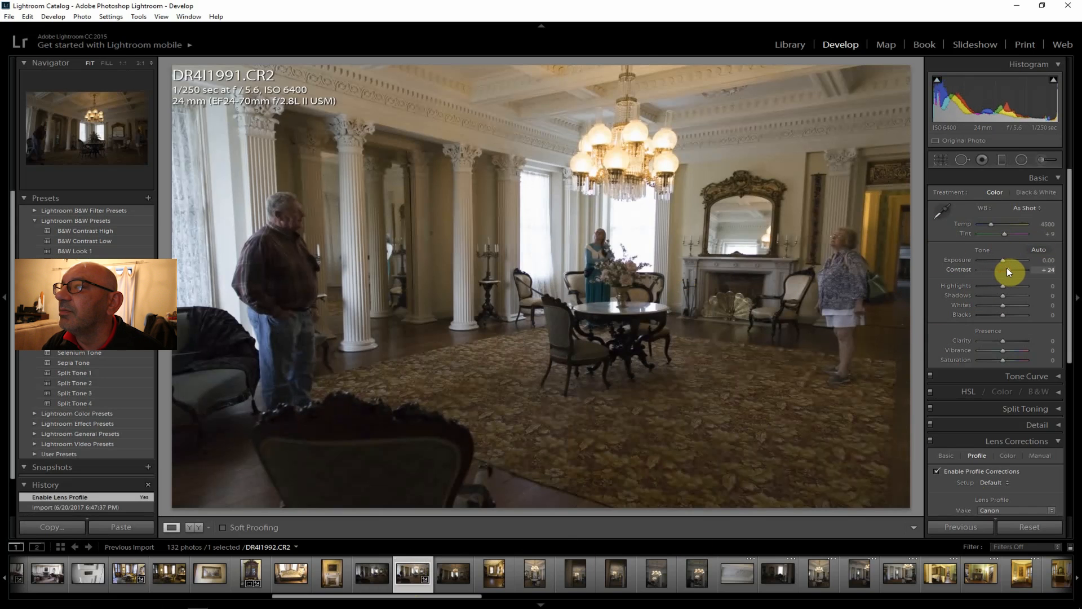
left_click_drag(1004, 340, 1012, 339)
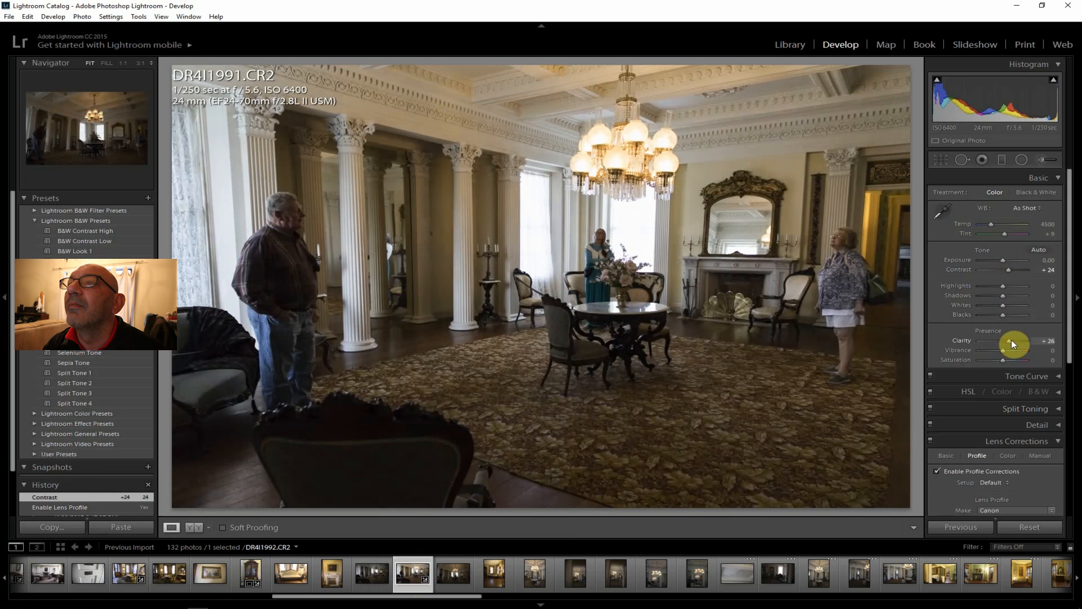
left_click_drag(1003, 297, 1016, 296)
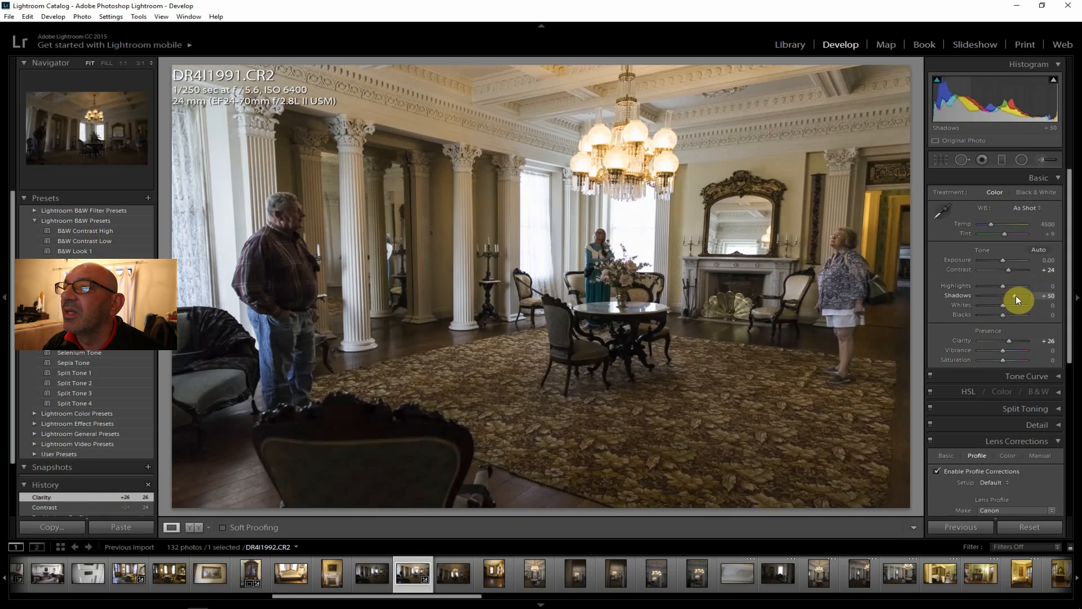
left_click_drag(1018, 295, 990, 286)
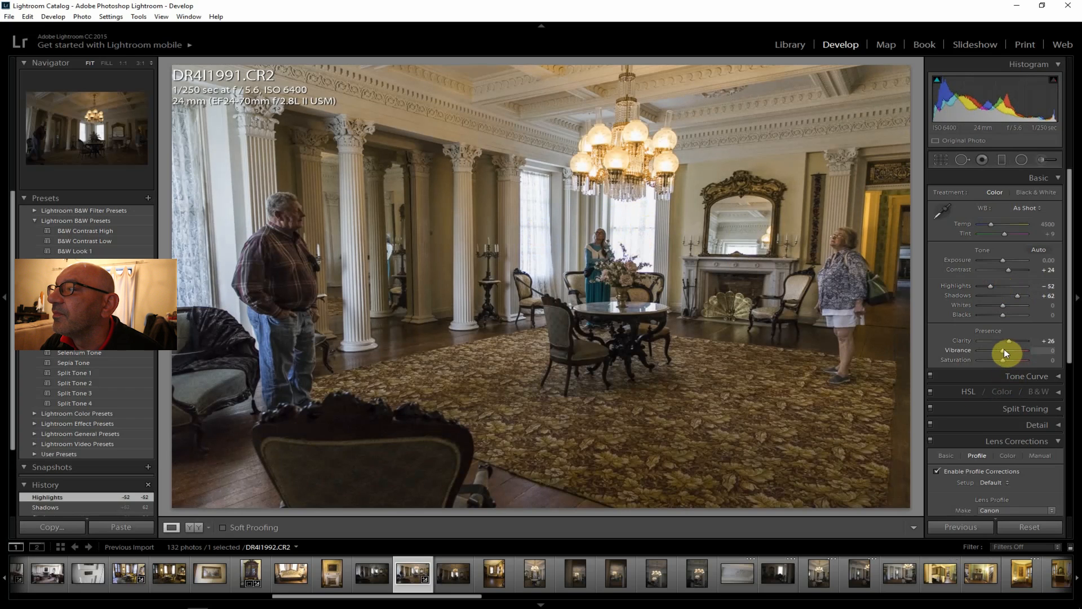
left_click_drag(1004, 350, 1003, 359)
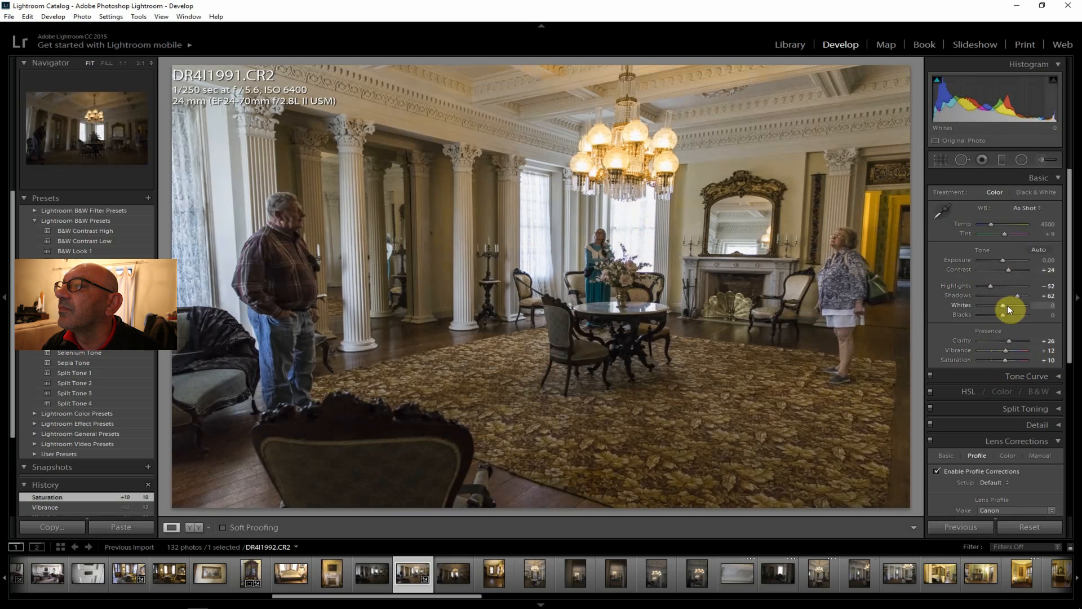
- Apply some Dehaze to DR4I1991.CR2, then cool the Temp to 3786 and set Shadows to +76 and Exposure to +0.48
left_click_drag(1070, 329, 1078, 499)
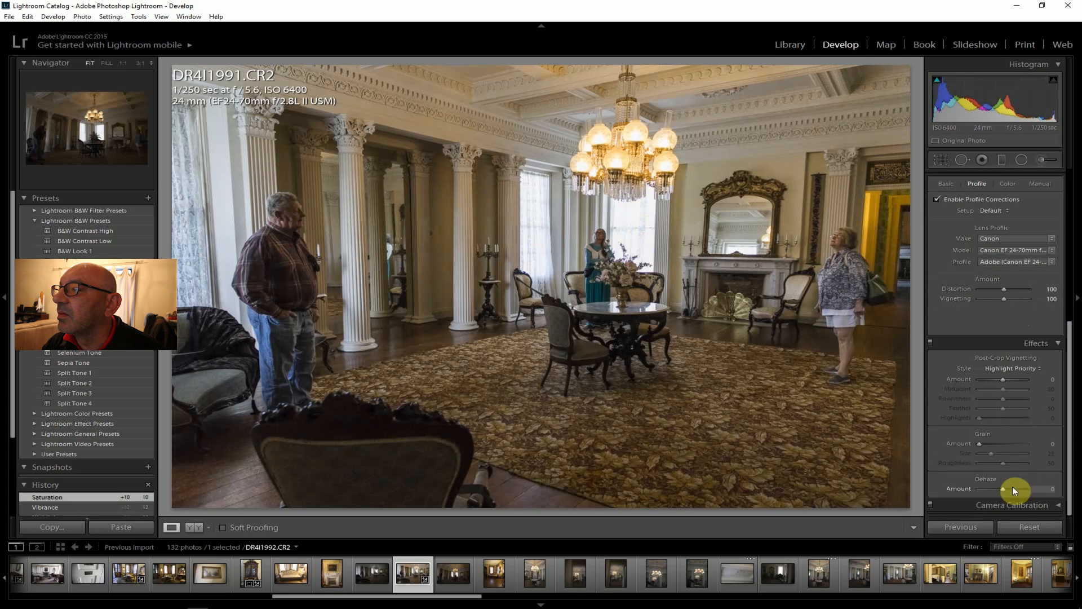
left_click_drag(1007, 487, 988, 222)
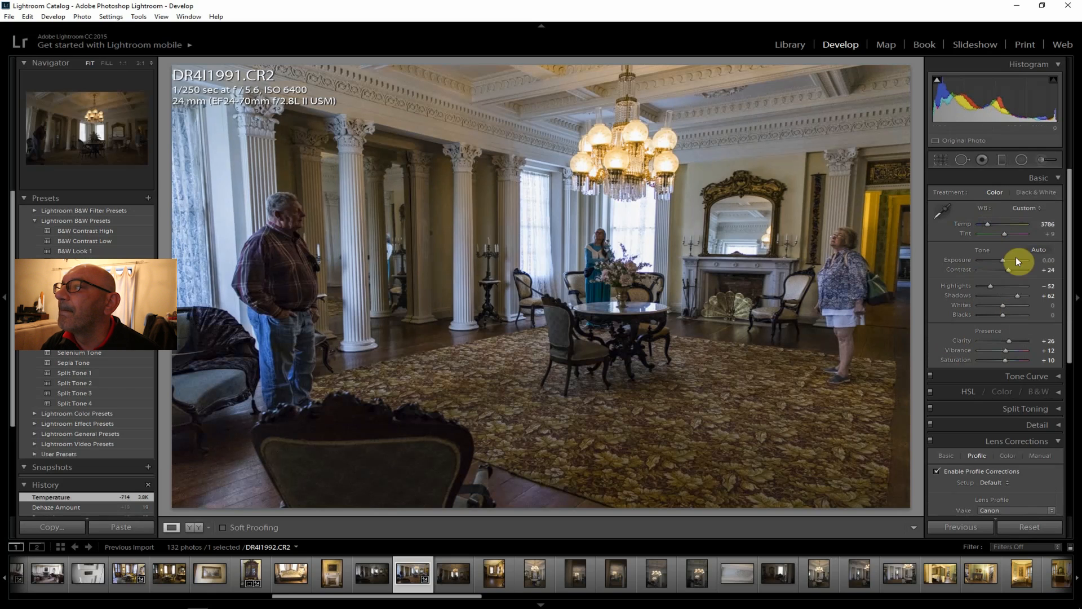
left_click_drag(1019, 295, 1021, 296)
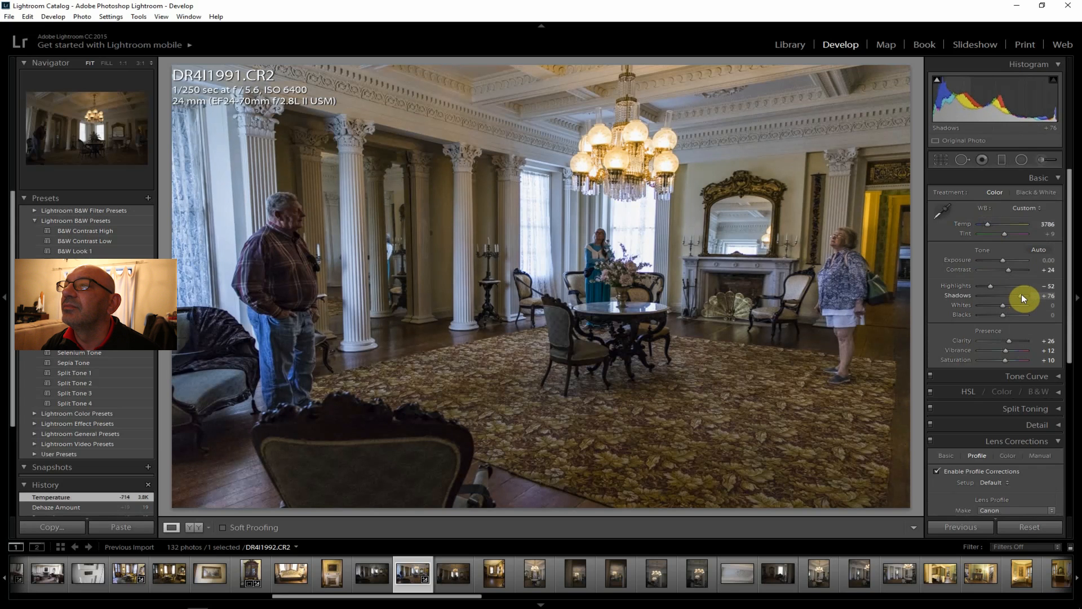
left_click_drag(1003, 260, 1006, 258)
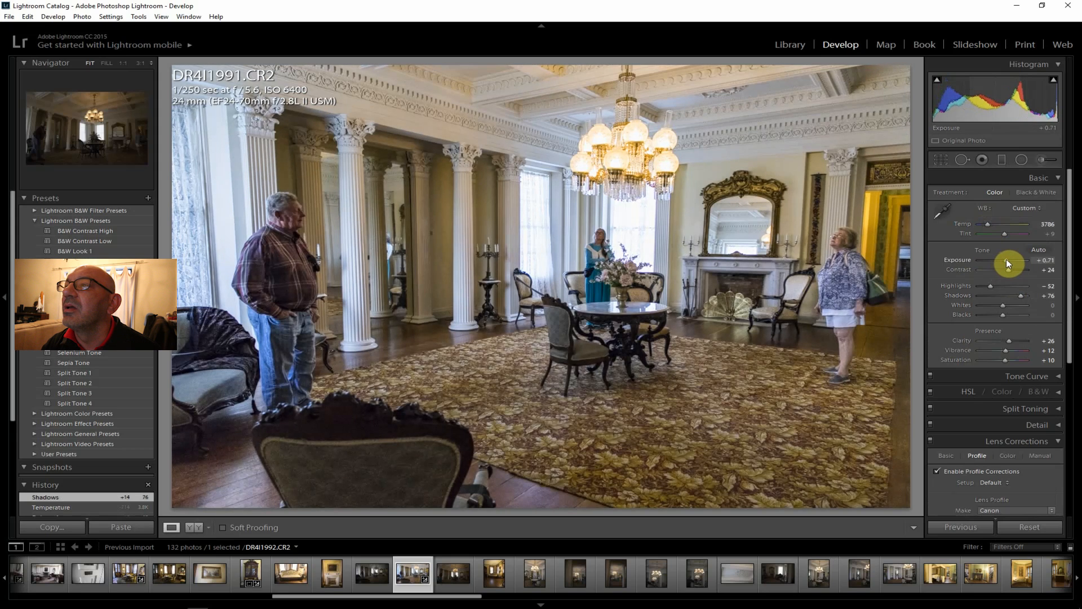
left_click_drag(1006, 259, 1006, 259)
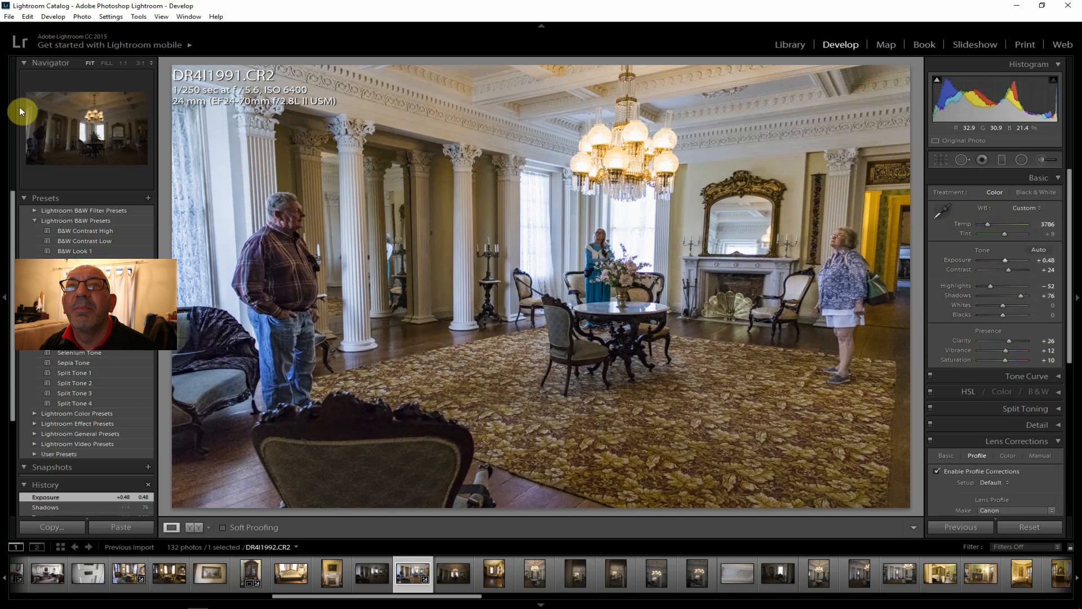
- Export the edited DR4I1991.CR2 photo to the hard drive
left_click(9, 16)
left_click(35, 140)
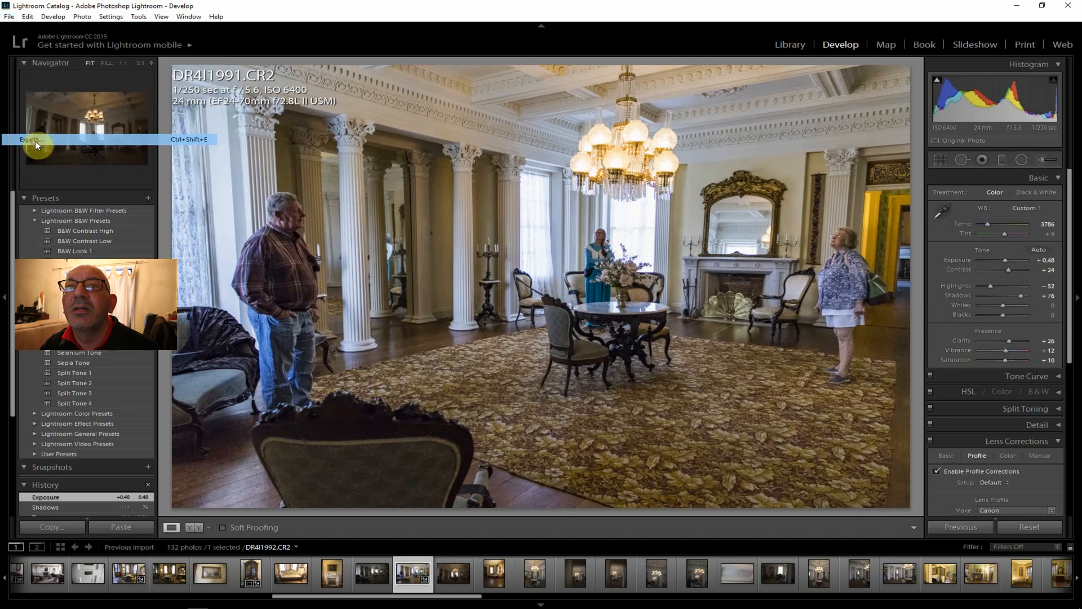
left_click(721, 580)
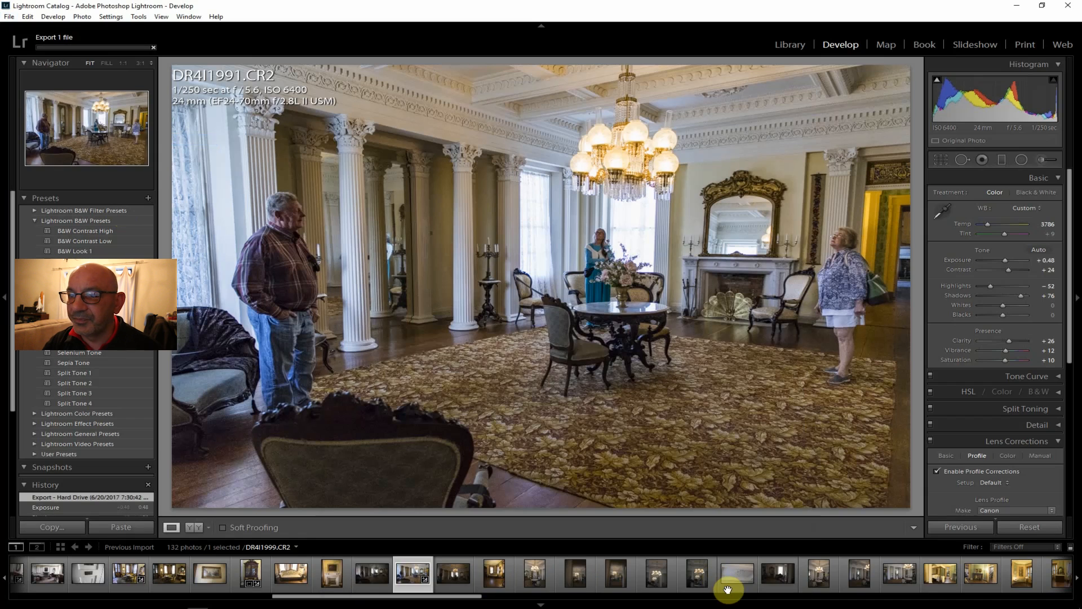
- Review the photos from DR4I1994.CR2 through DR4I2005.CR2 one by one, examining exposure, reflections and composition
left_click(535, 578)
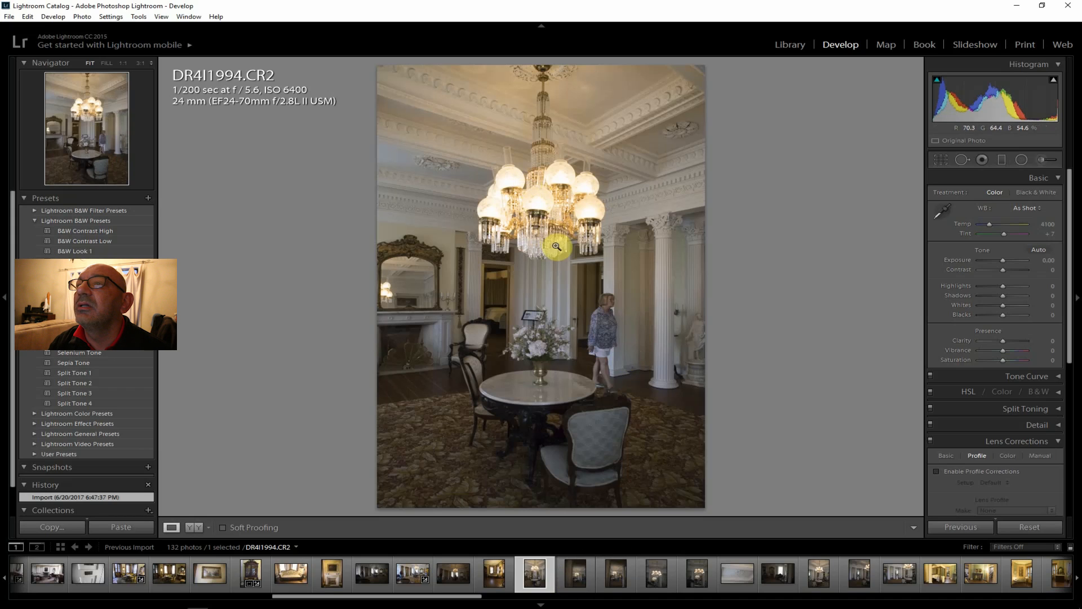
left_click(578, 578)
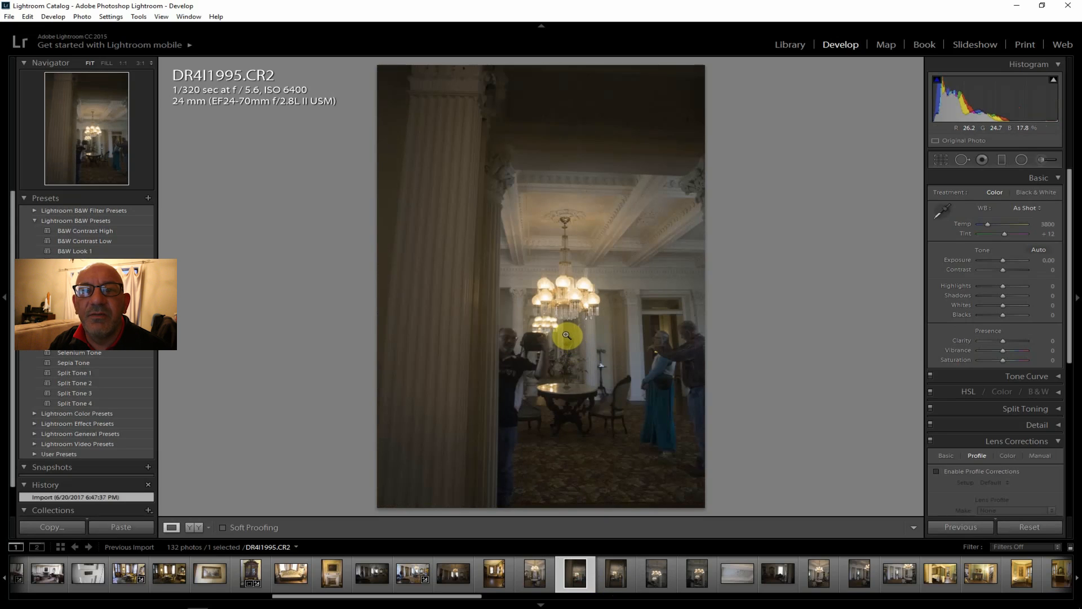
left_click(610, 573)
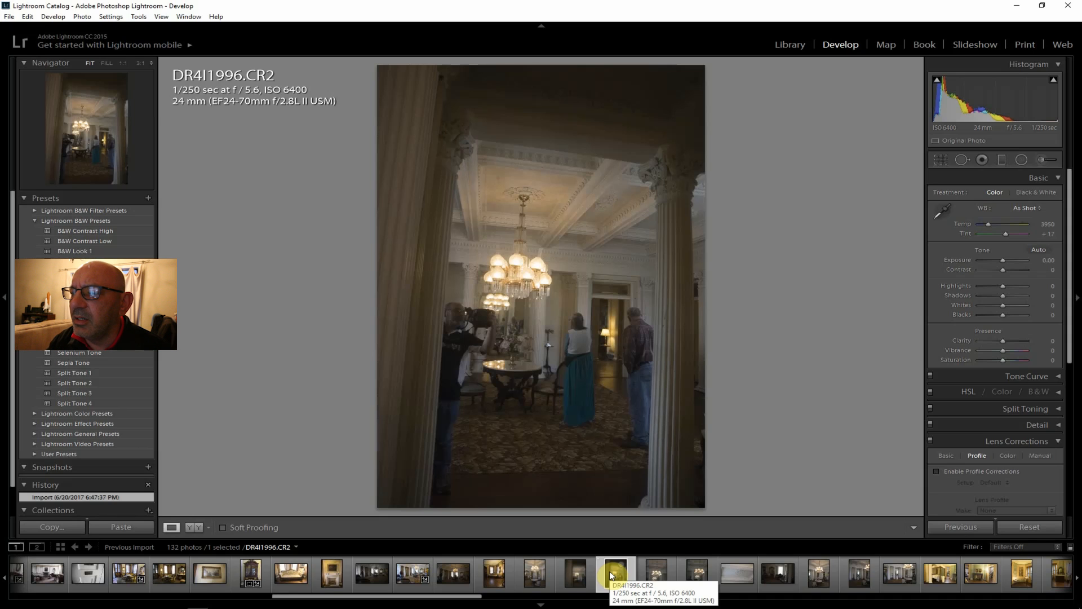
left_click(657, 573)
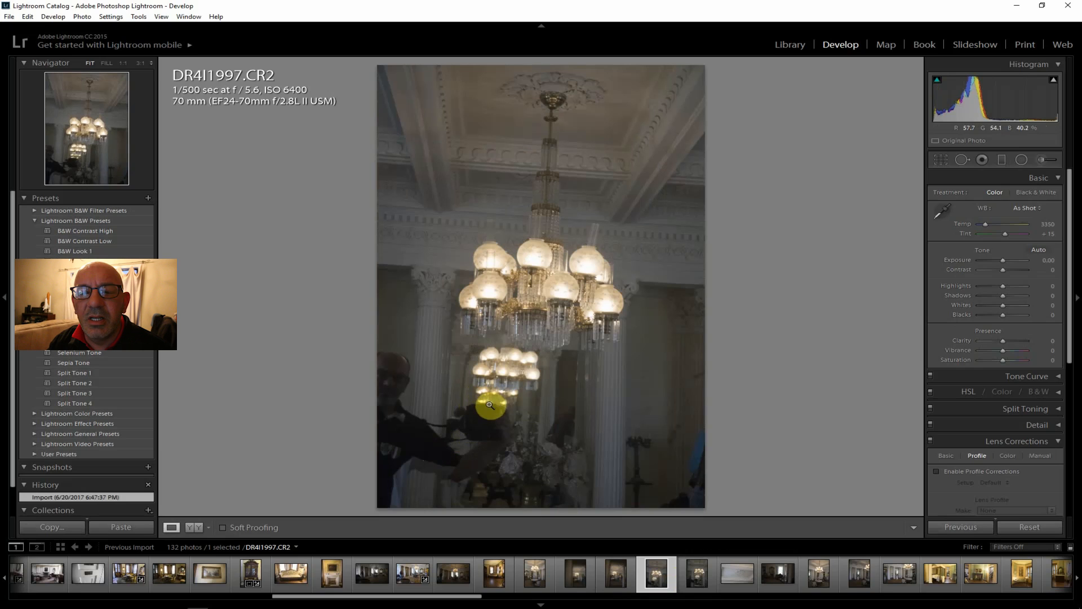
left_click(695, 574)
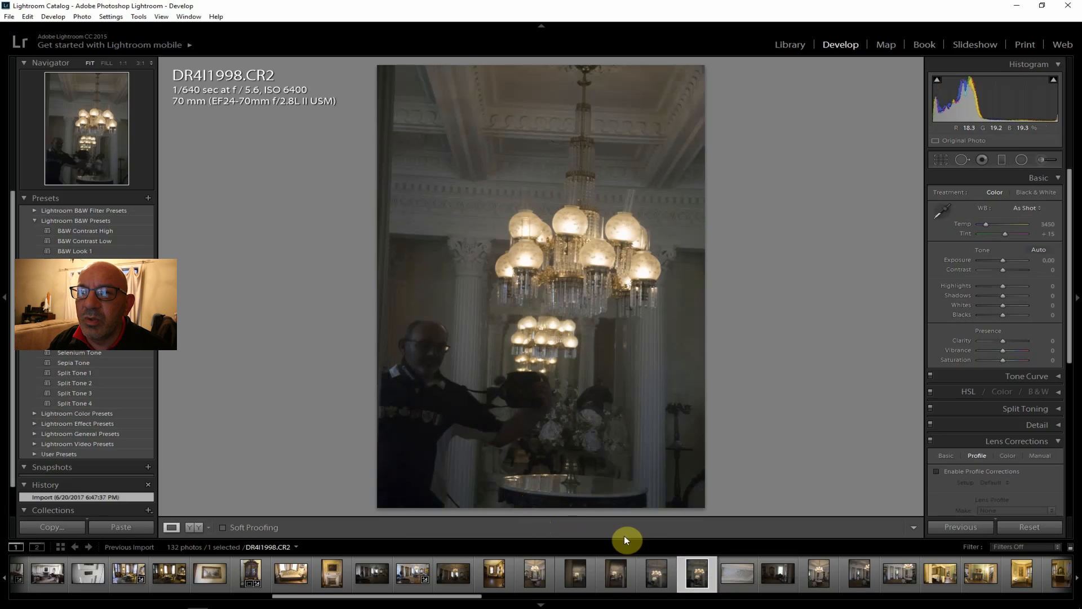
left_click(732, 576)
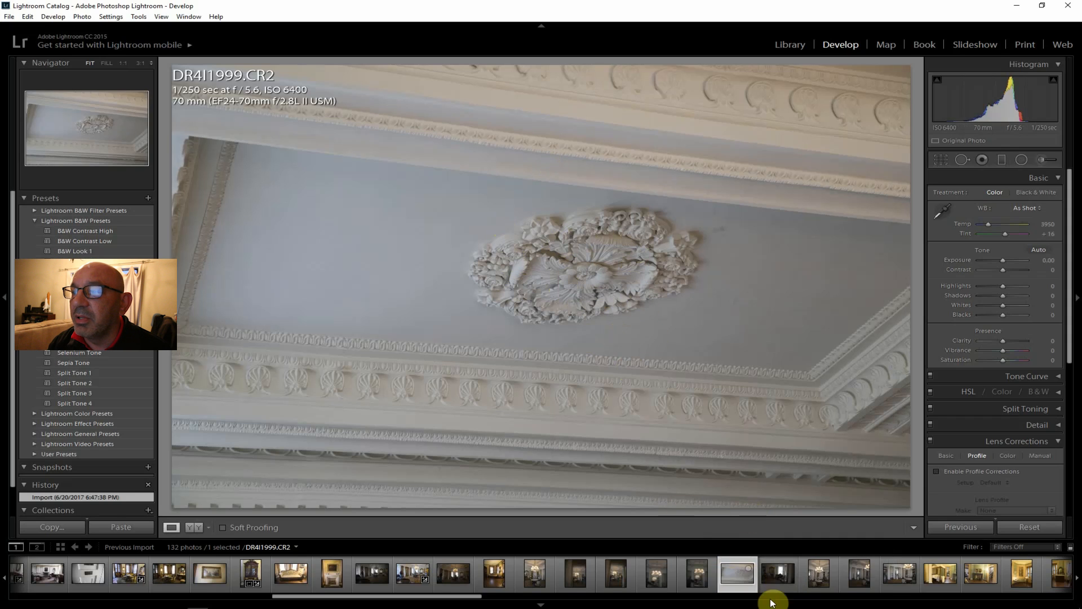
left_click(779, 581)
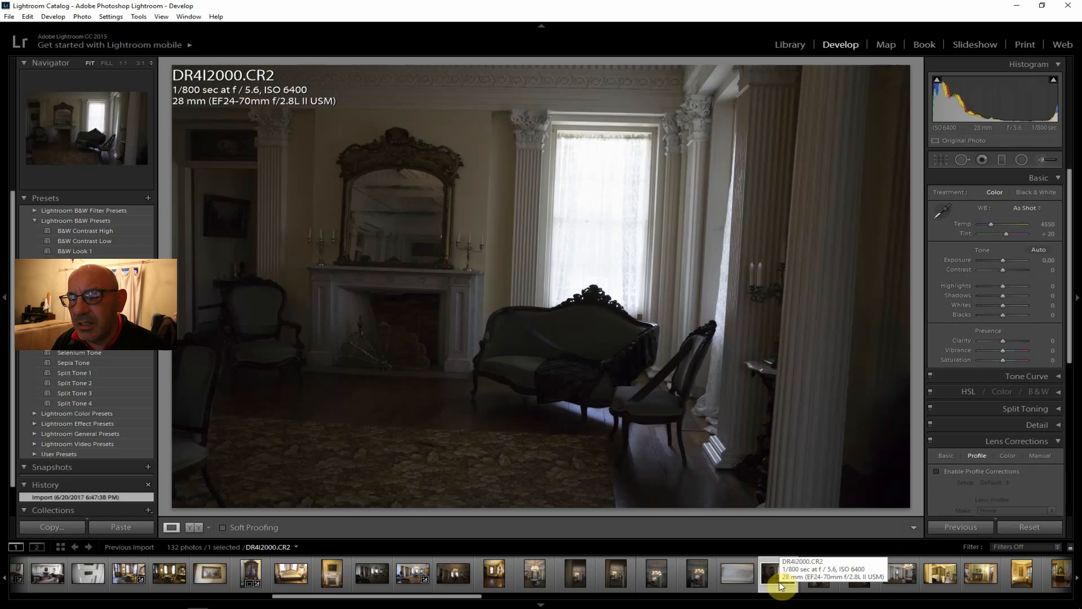
left_click(781, 584)
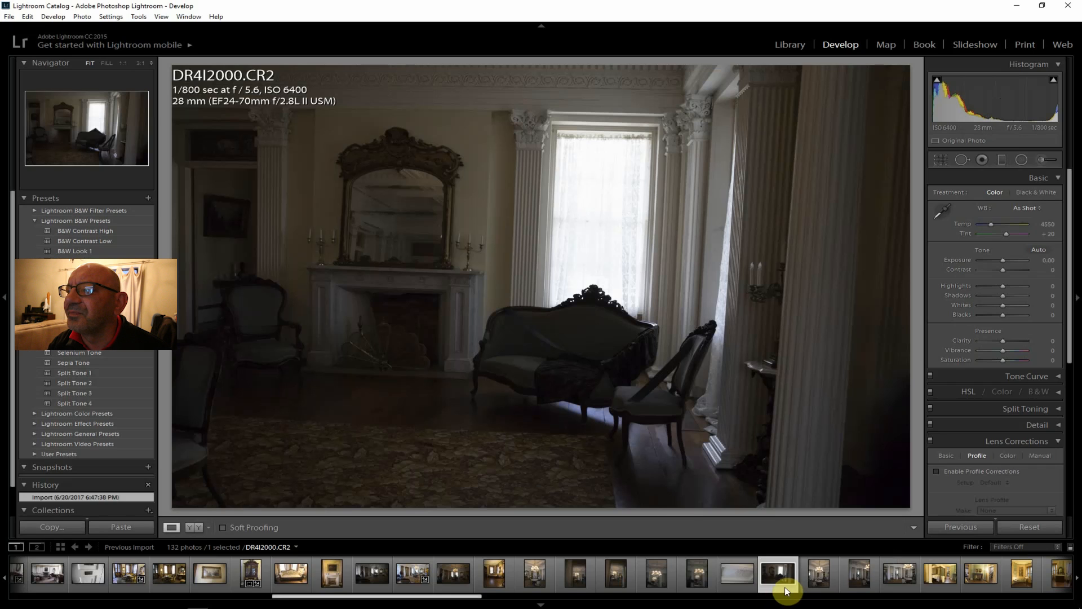
left_click(819, 585)
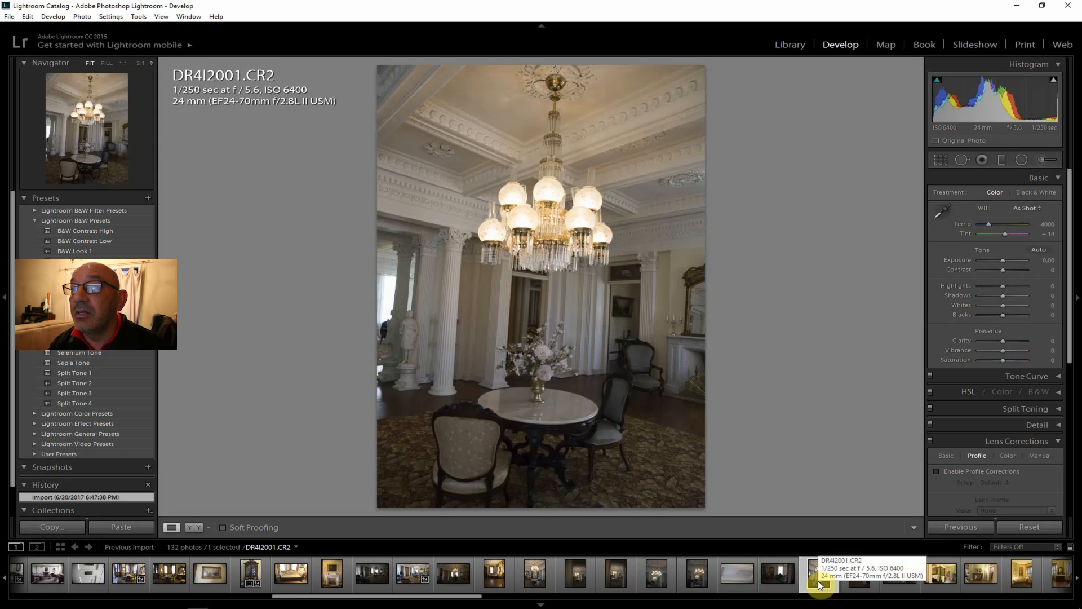
left_click(854, 583)
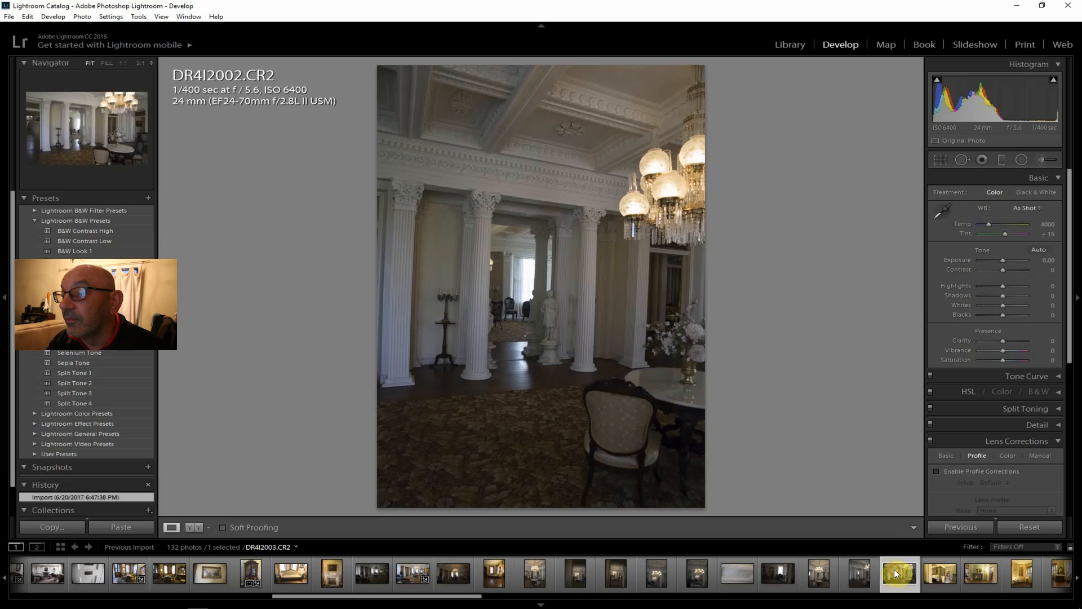
left_click(894, 578)
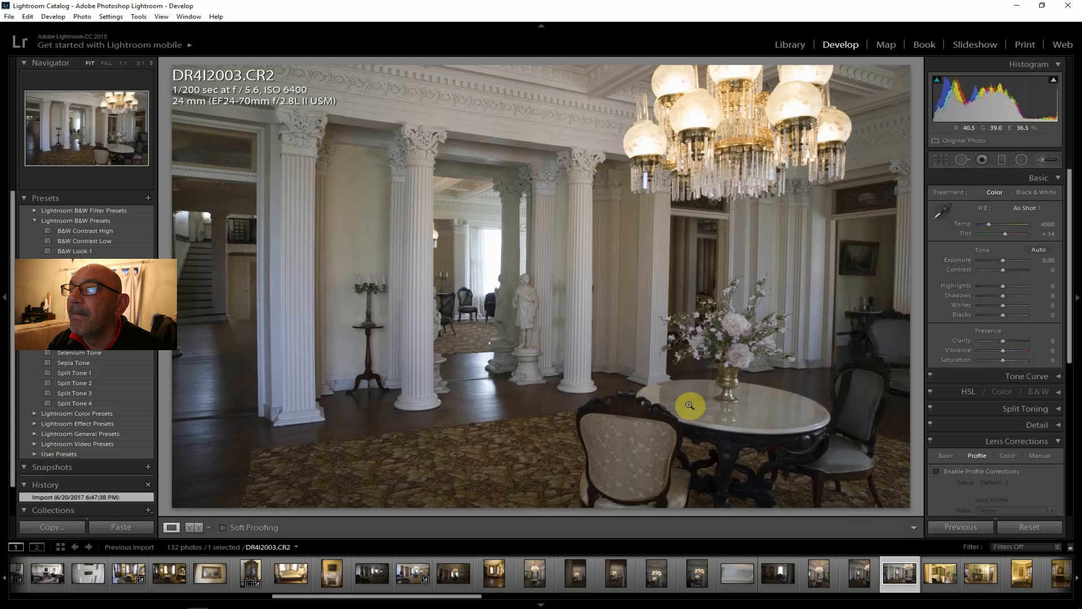
left_click(945, 576)
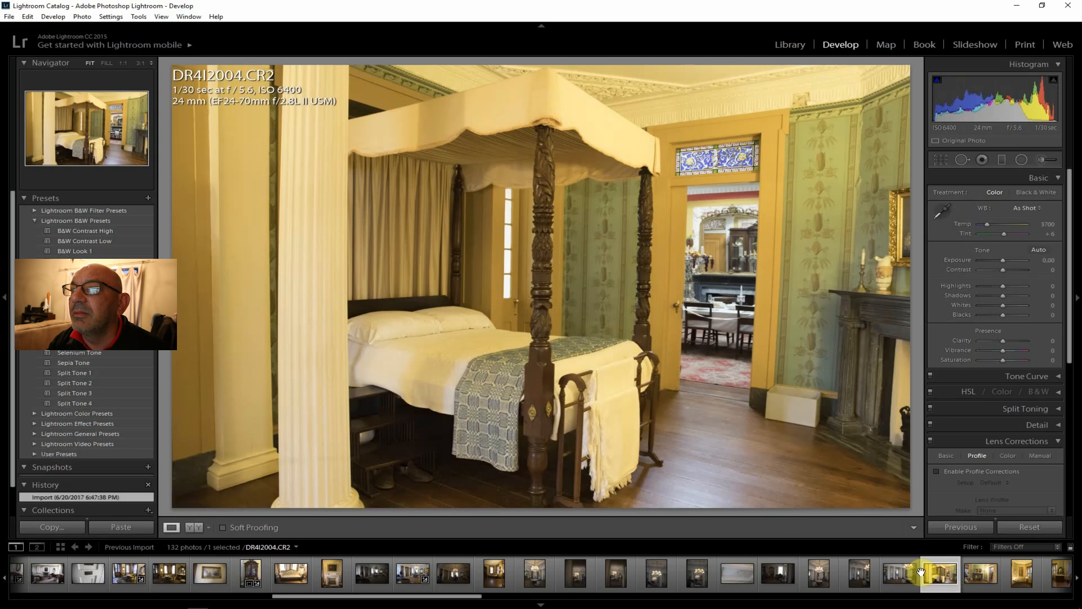
left_click(983, 575)
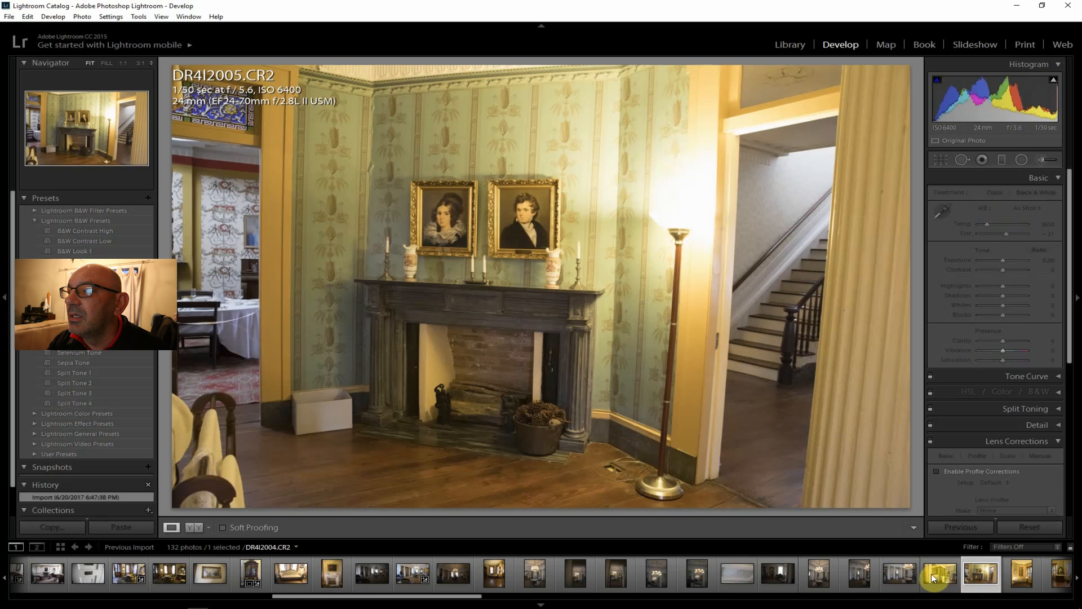
- Enable lens profile corrections on the canopy bed photo DR4I2004.CR2 and cool its Temp to 3071
left_click(938, 574)
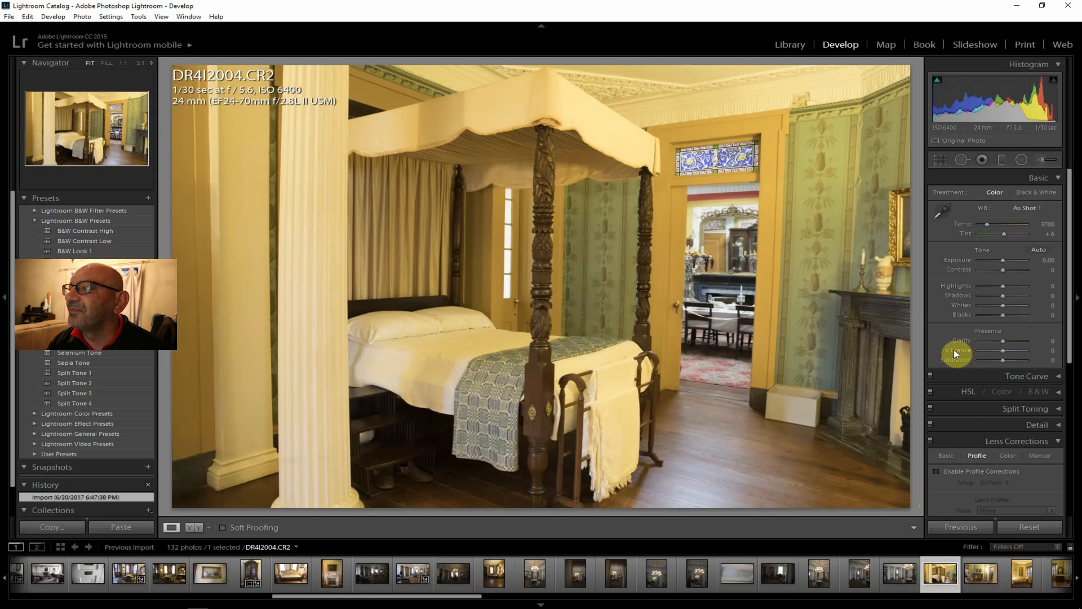
left_click(981, 471)
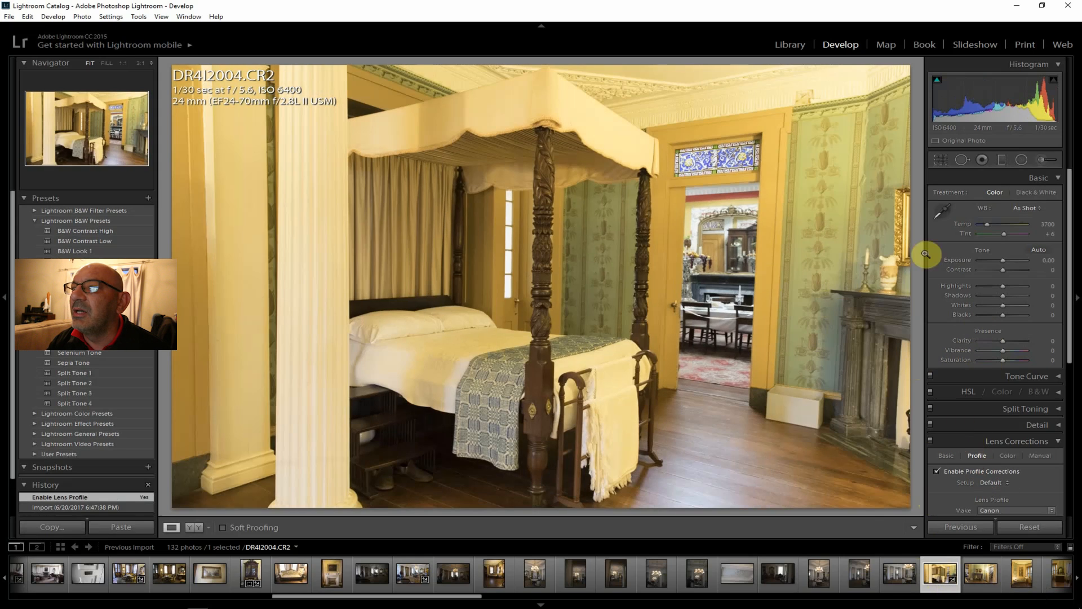
left_click_drag(988, 221, 985, 222)
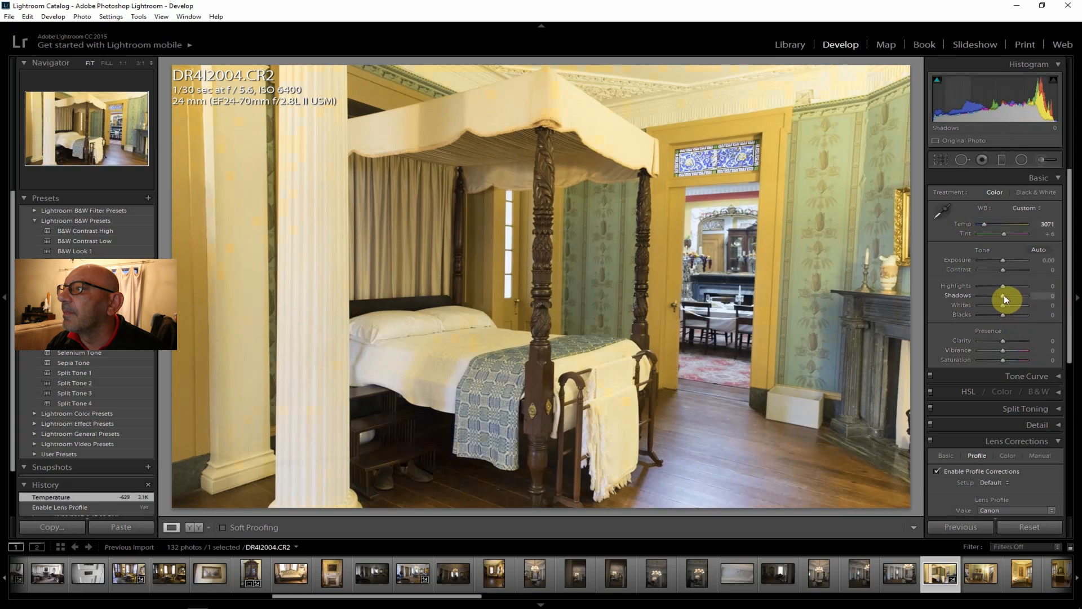
- On the canopy bed photo DR4I2004.CR2, set Shadows to +31, cool the Temp to 2714 and set Contrast to +24
left_click_drag(1007, 296, 1012, 296)
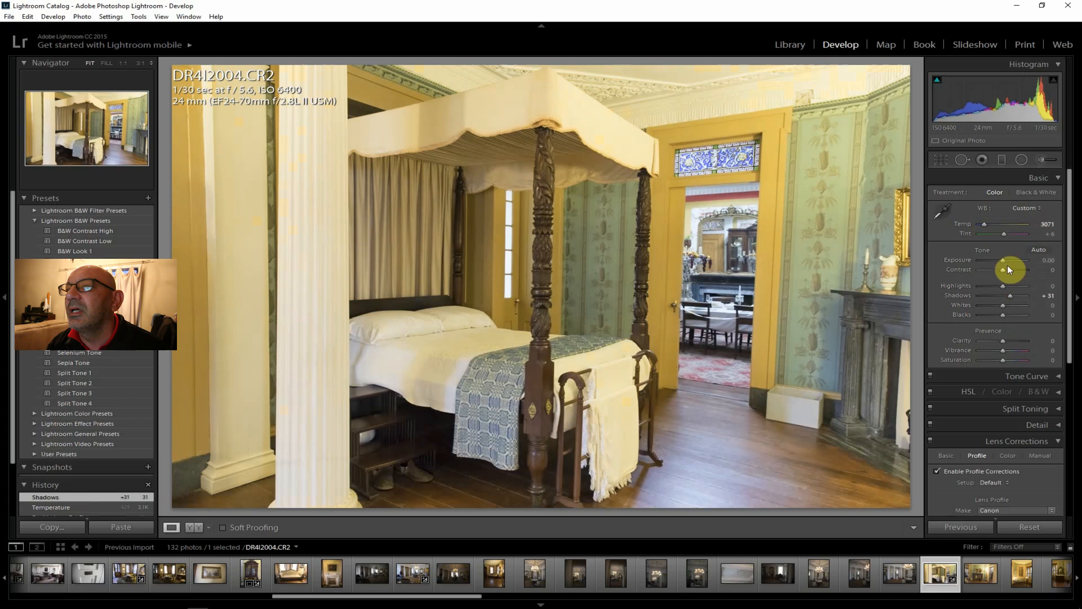
left_click_drag(985, 222, 983, 222)
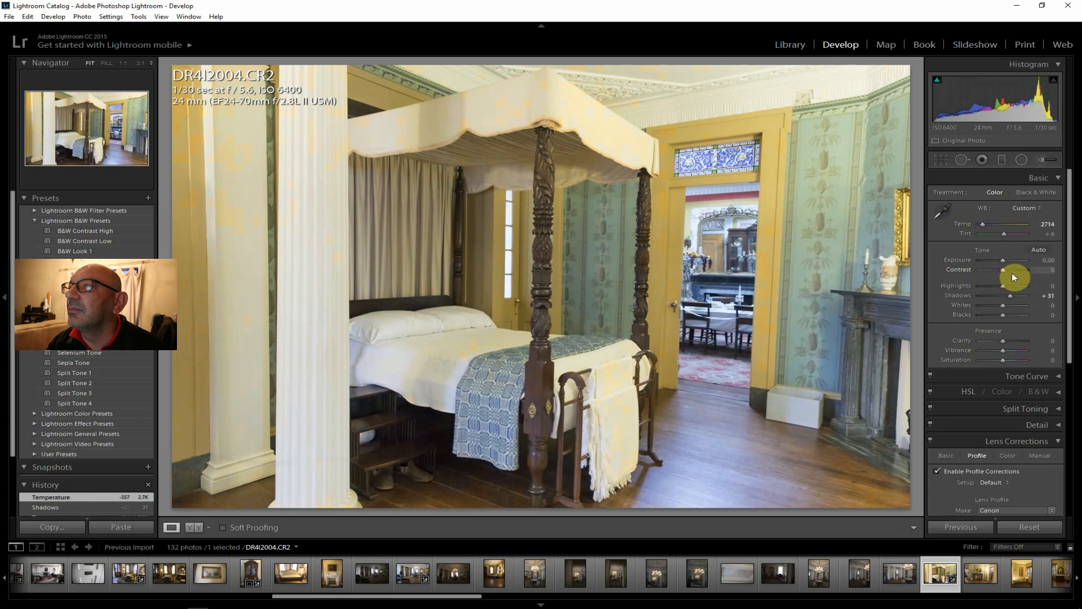
left_click_drag(1002, 269, 1008, 269)
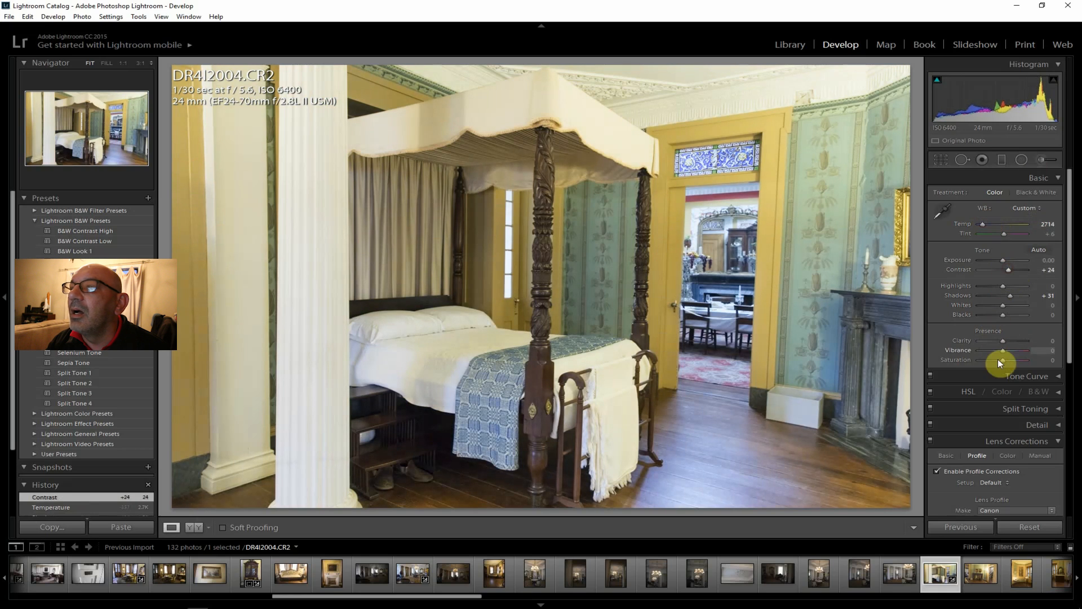
- Set Clarity to +24, Vibrance to +24, Saturation to +12 and Highlights to -36 on DR4I2004.CR2, checking the carved bedpost at 1:1
left_click_drag(1003, 340, 1006, 361)
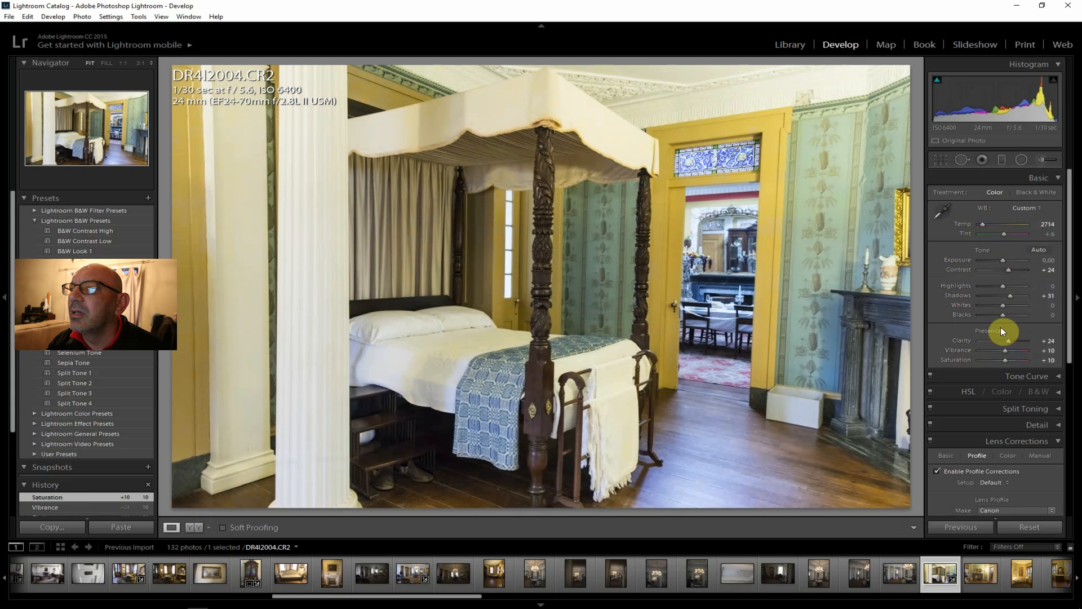
left_click_drag(1000, 284, 994, 284)
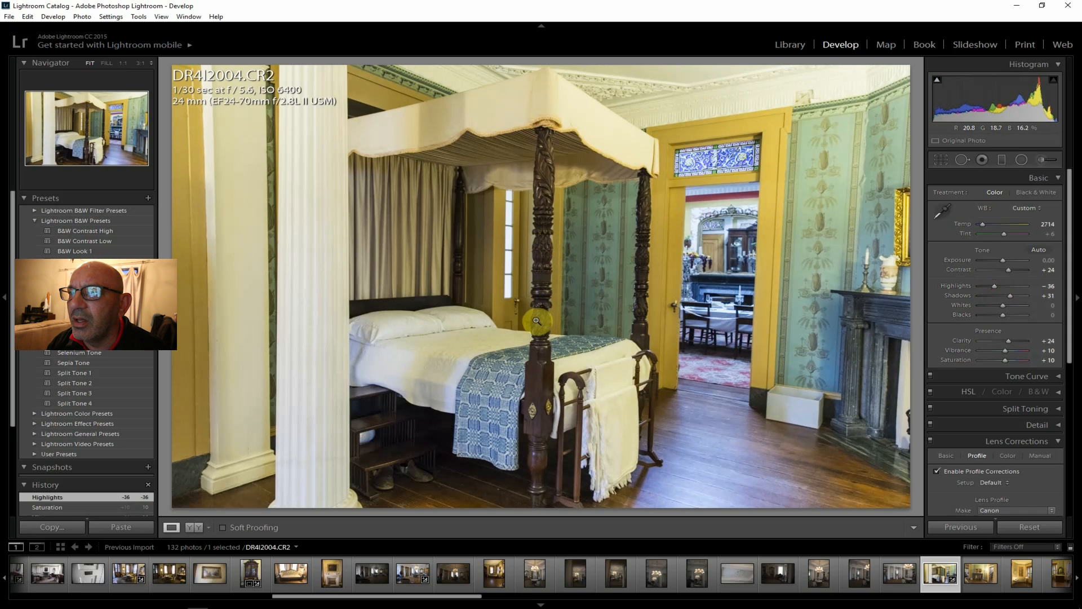
left_click(546, 282)
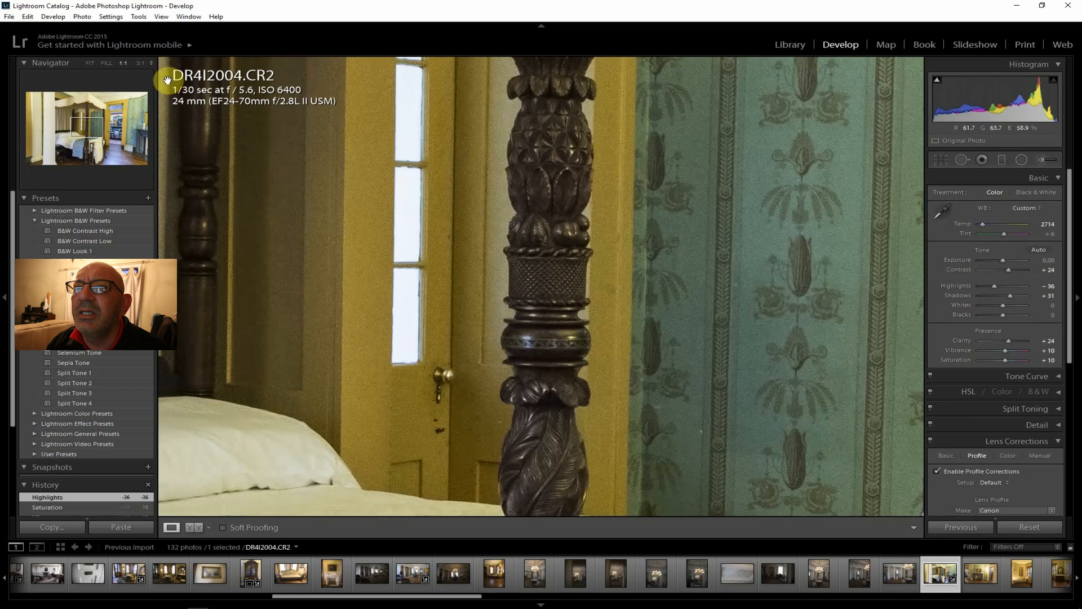
left_click(90, 63)
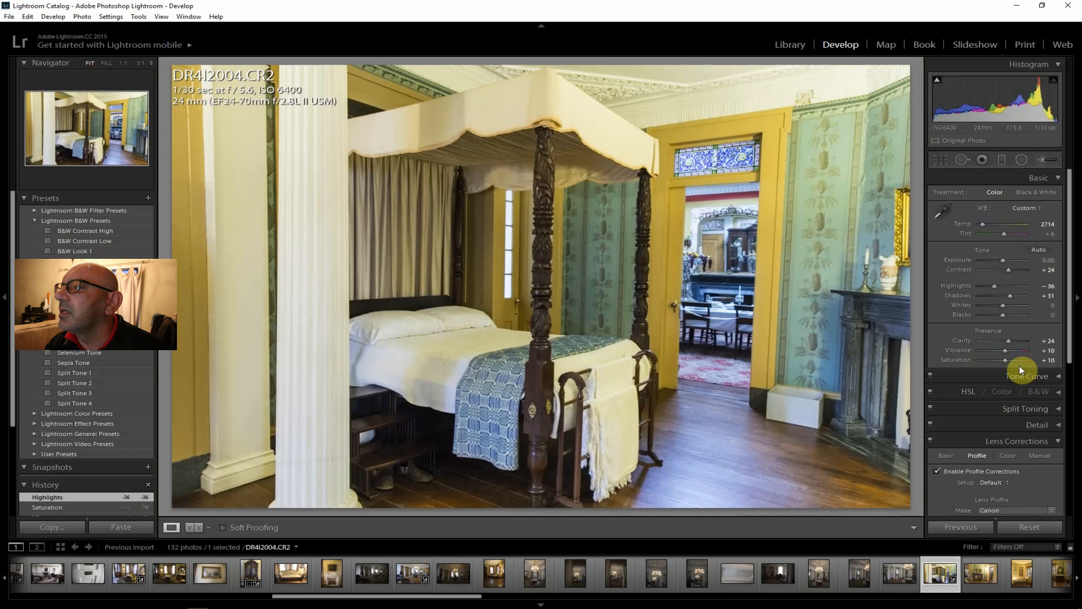
left_click_drag(1009, 349, 1007, 359)
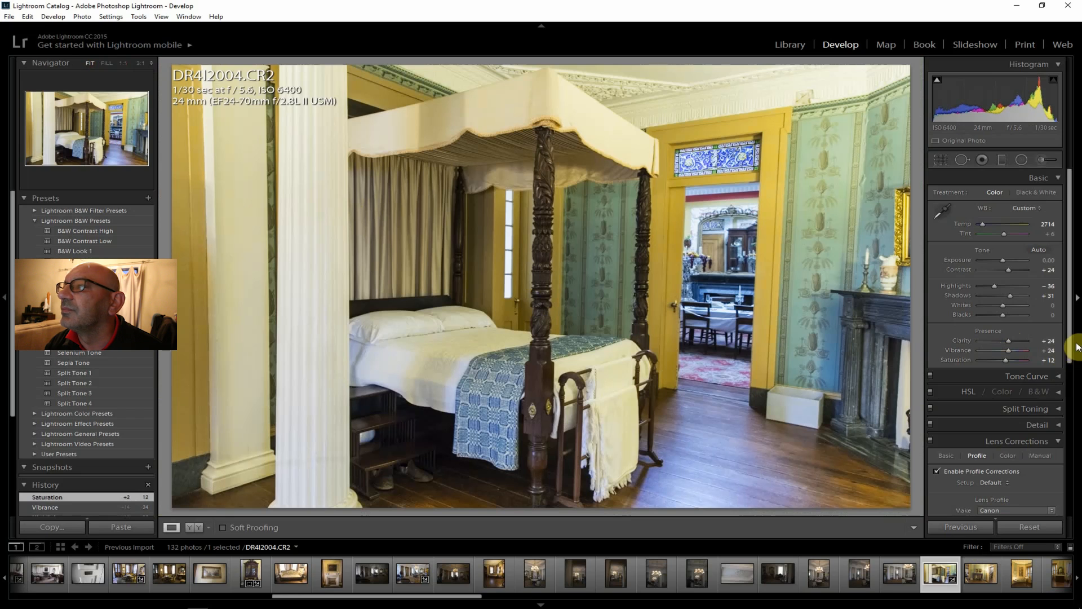
- Apply a Dehaze amount of +14 to DR4I2004.CR2 and warm its Temp to 2833
left_click_drag(1070, 341, 1071, 515)
left_click_drag(1004, 486, 1004, 486)
left_click_drag(1069, 468, 1074, 276)
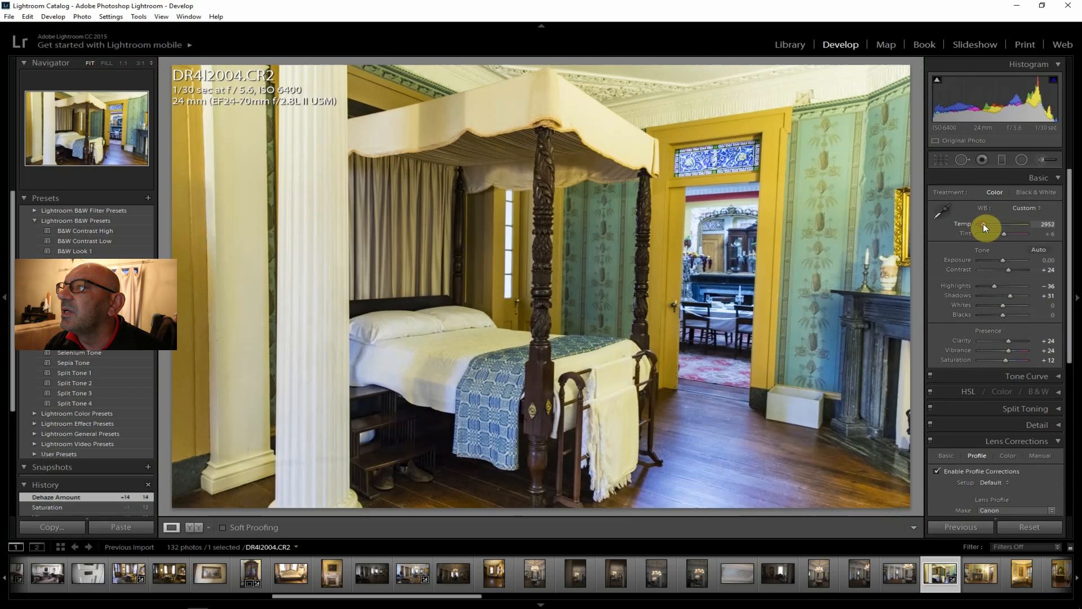
left_click_drag(983, 223, 982, 222)
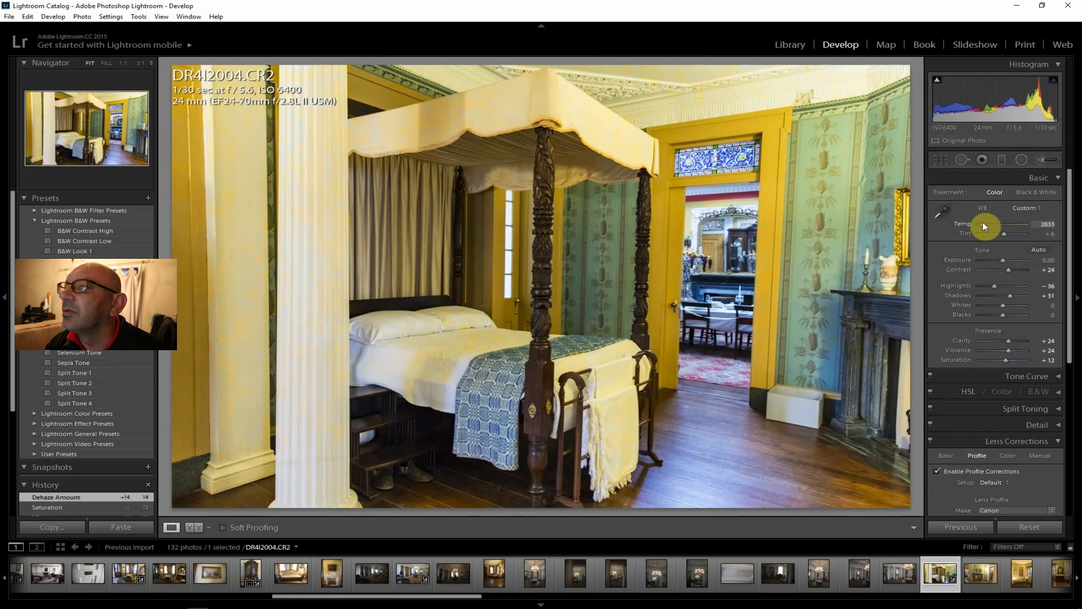
left_click_drag(983, 222, 983, 223)
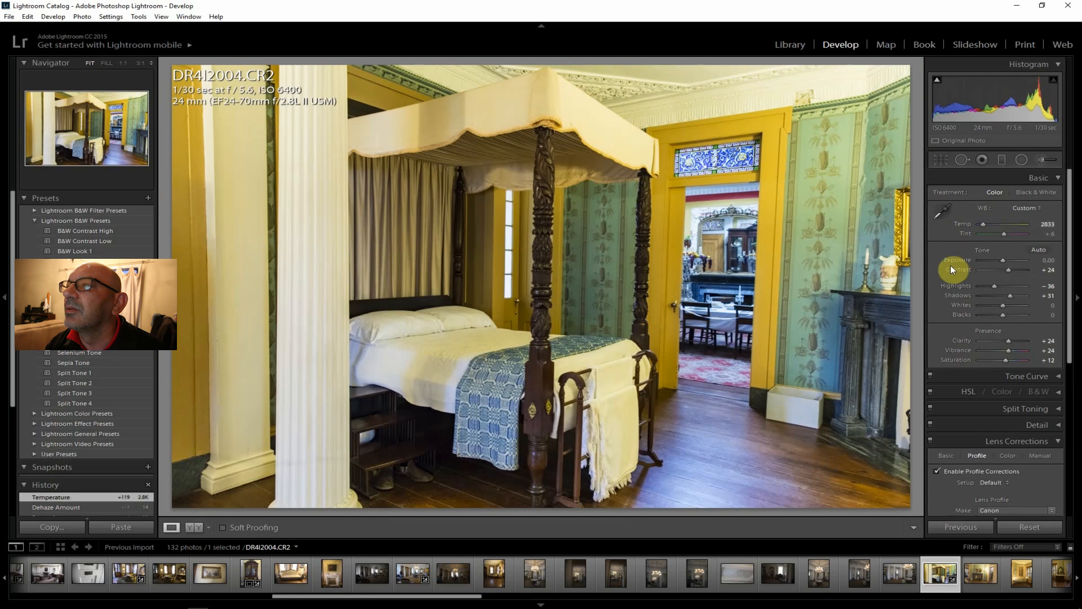
- Export the edited DR4I2004.CR2 photo to the hard drive
left_click(13, 18)
left_click(34, 138)
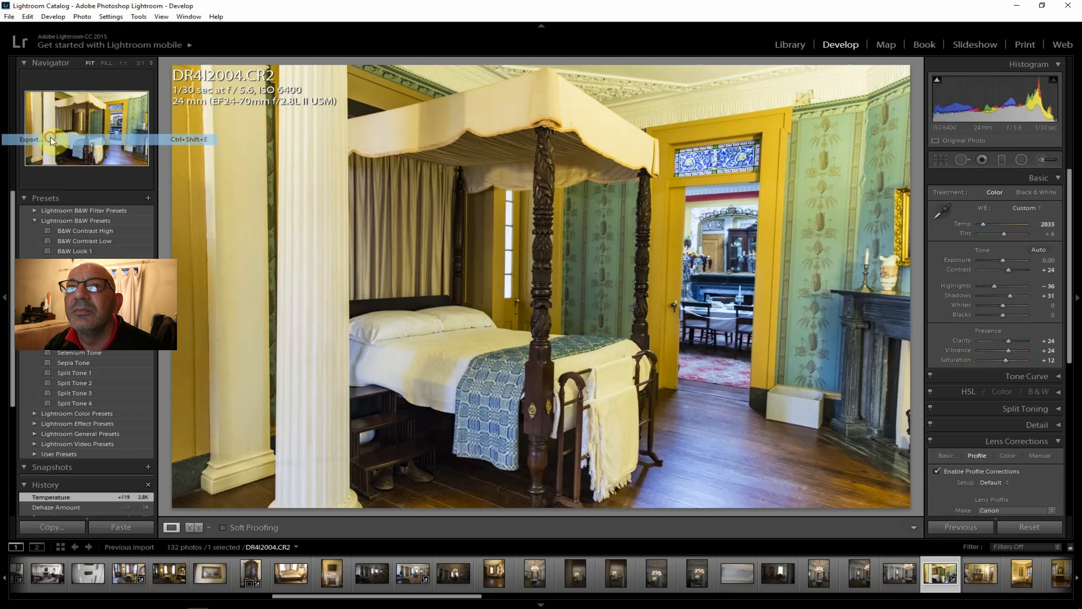
left_click(719, 581)
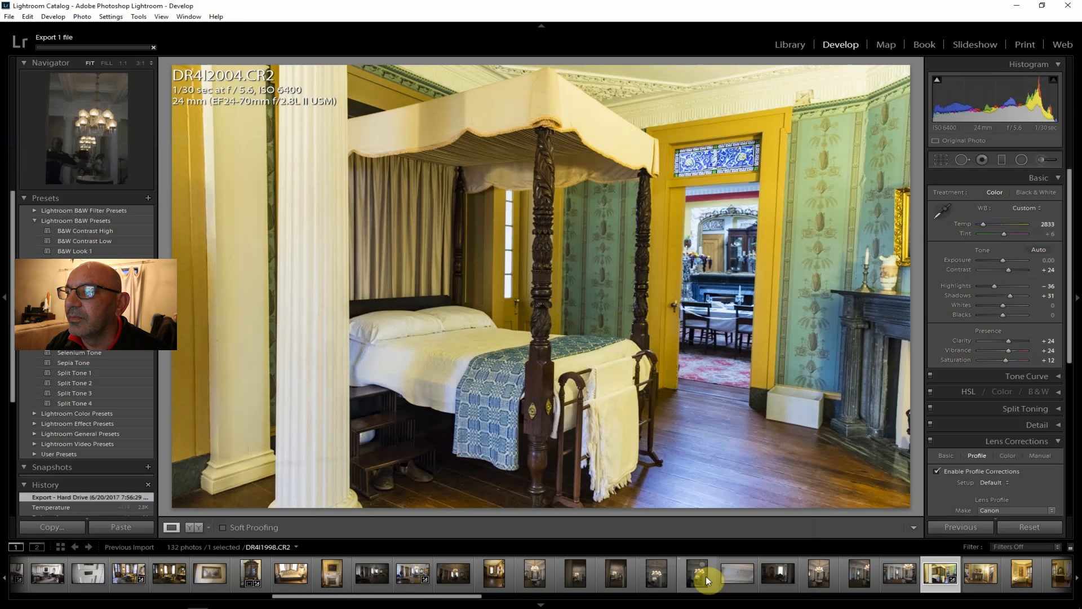
- Review photos DR4I2005.CR2 through DR4I2007.CR2 one by one, examining the glass cabinet in DR4I2006.CR2 at 1:1
left_click(979, 574)
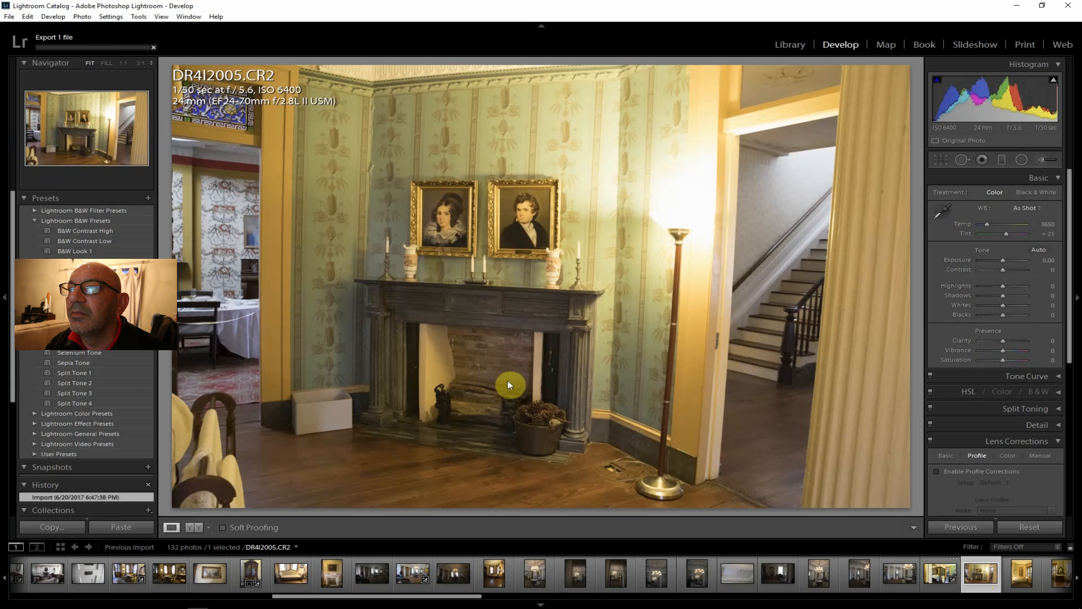
left_click(1016, 573)
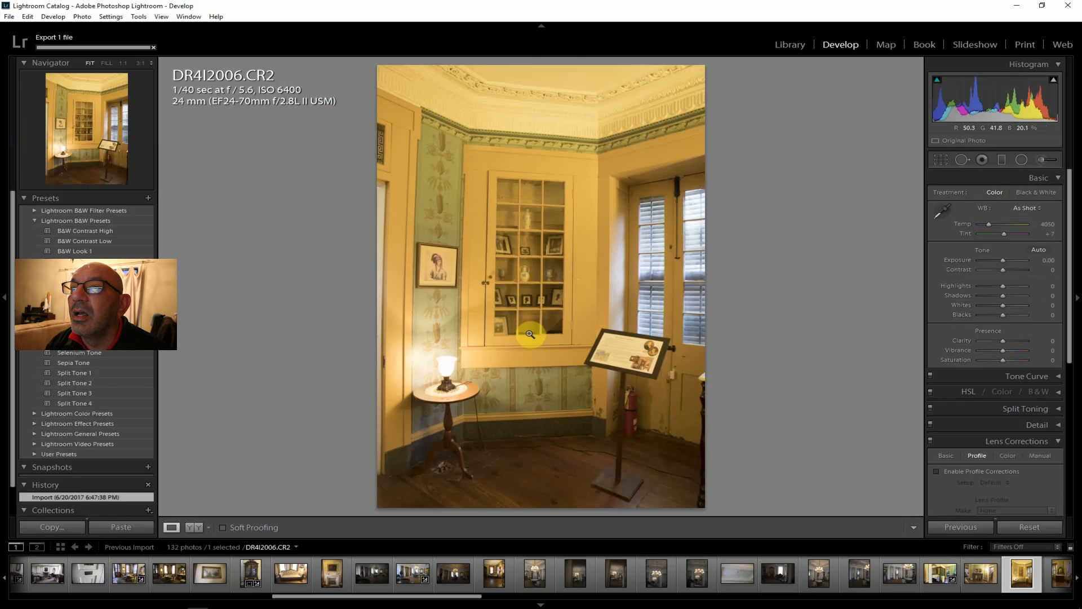
left_click(529, 301)
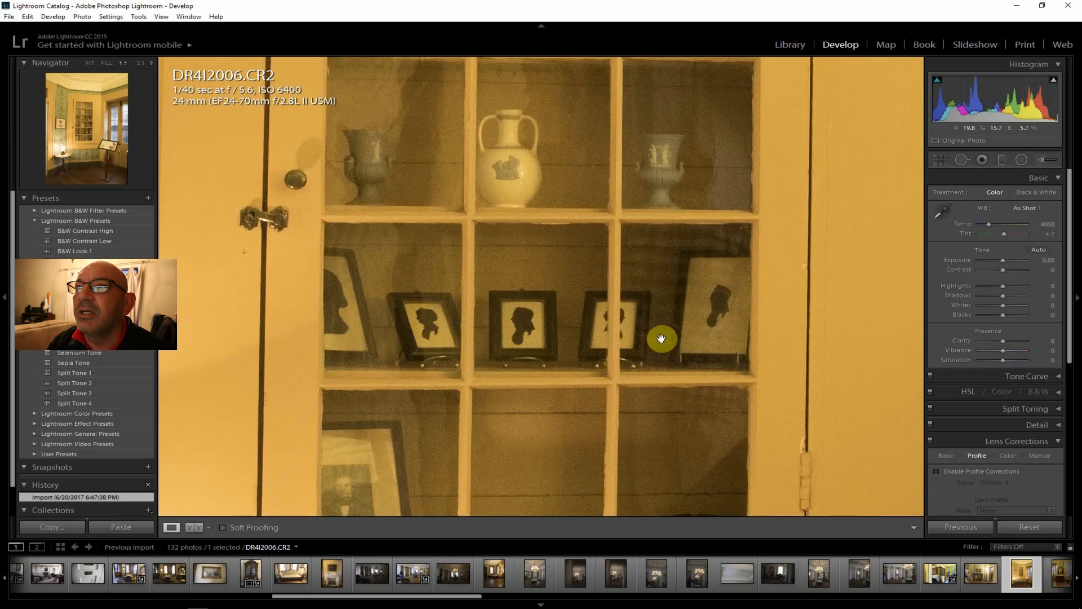
left_click(90, 62)
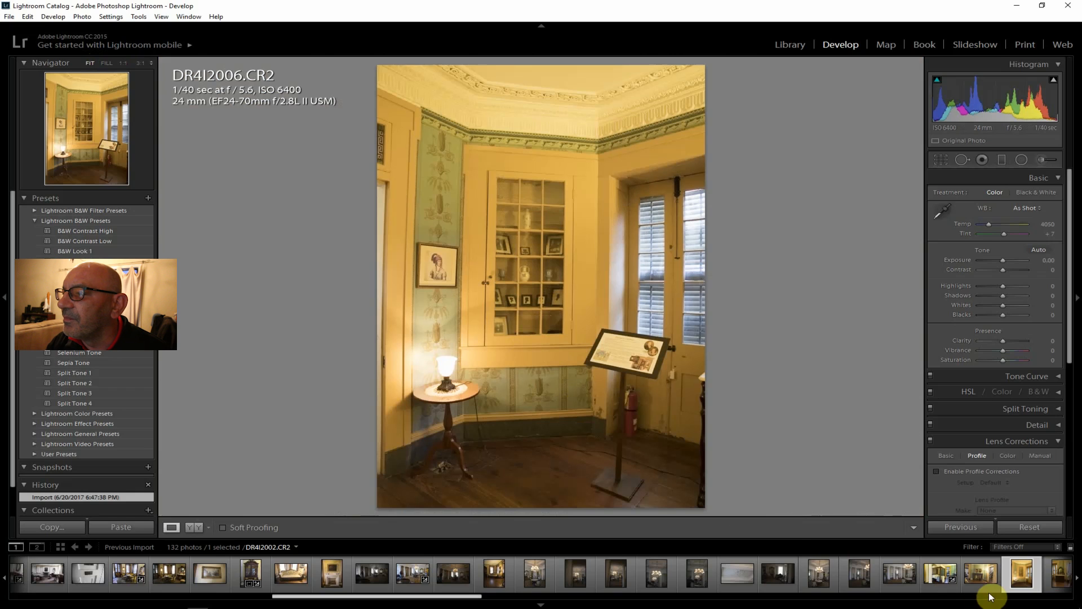
scroll(395, 585, "down", 5)
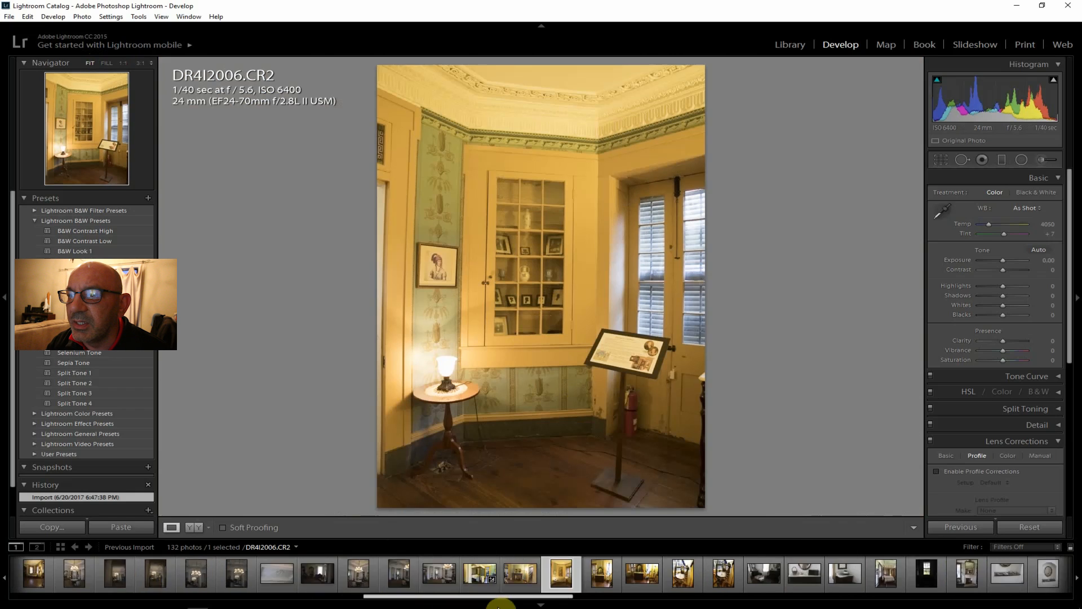
left_click(408, 577)
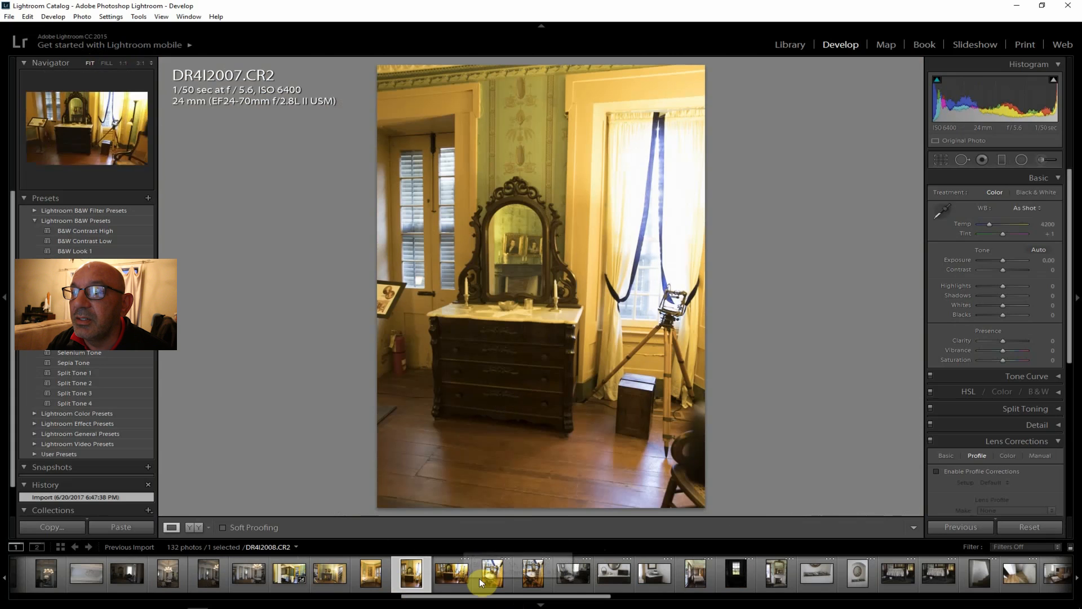
- Enable lens profile corrections on the dresser photo DR4I2008.CR2, cool its Temp to 3071 and set Highlights to -57
left_click(456, 576)
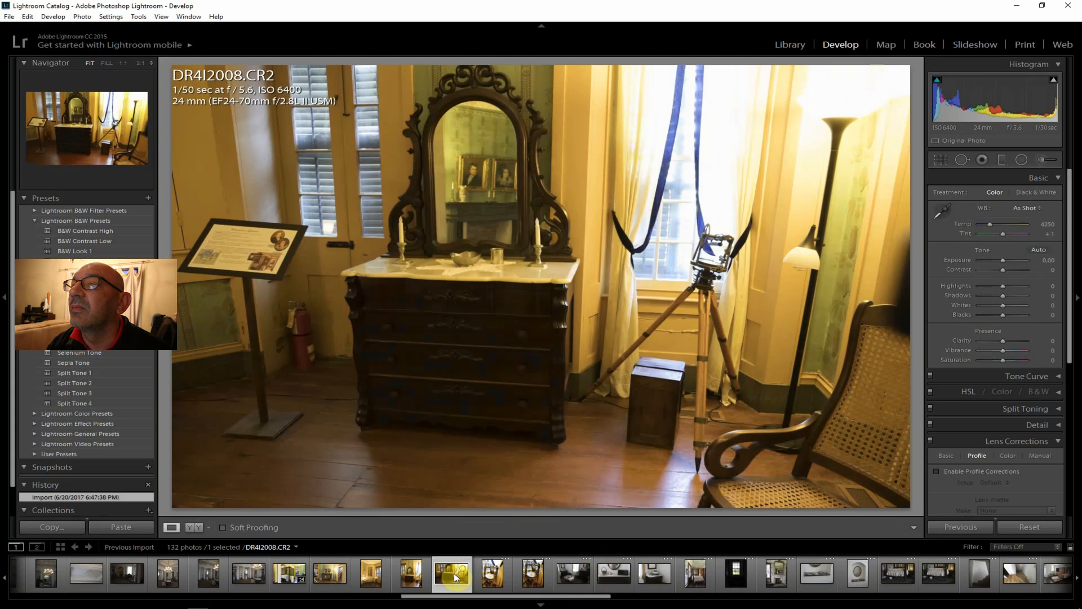
left_click(457, 576)
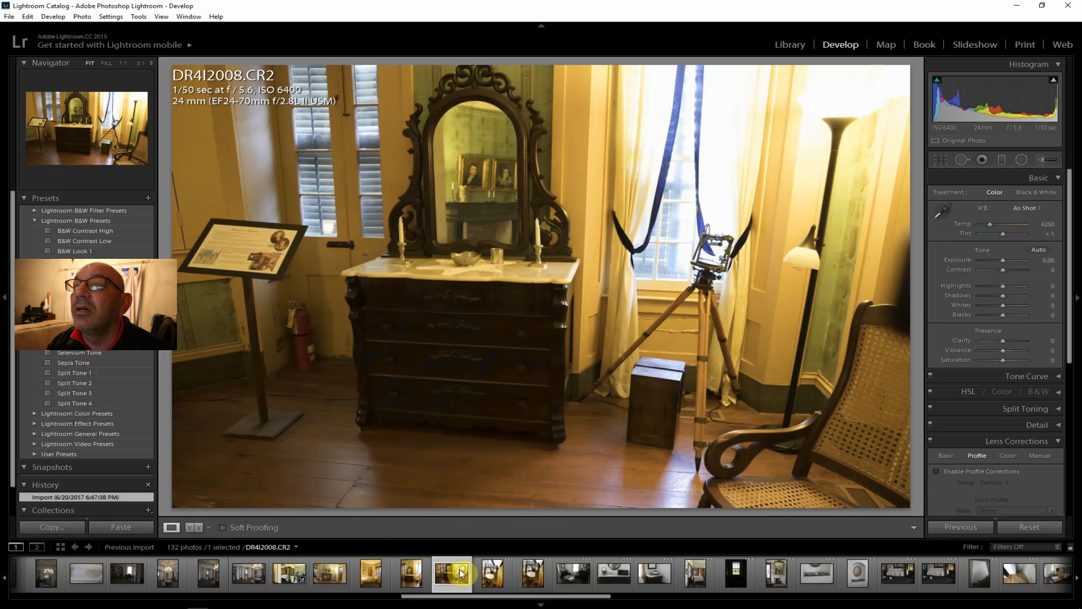
left_click(971, 471)
left_click_drag(990, 224, 986, 223)
left_click_drag(1001, 287, 991, 287)
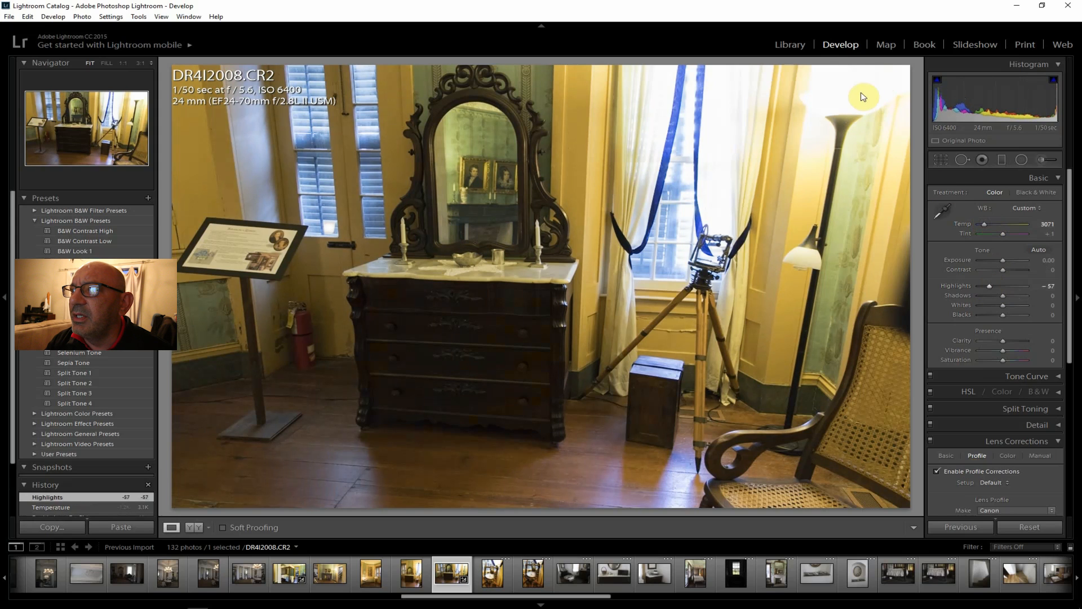
- Set Clarity to +31, Shadows to +48, Vibrance to +17 and Saturation to +12 on DR4I2008.CR2
left_click_drag(1005, 340, 1010, 339)
left_click_drag(1003, 296, 1016, 295)
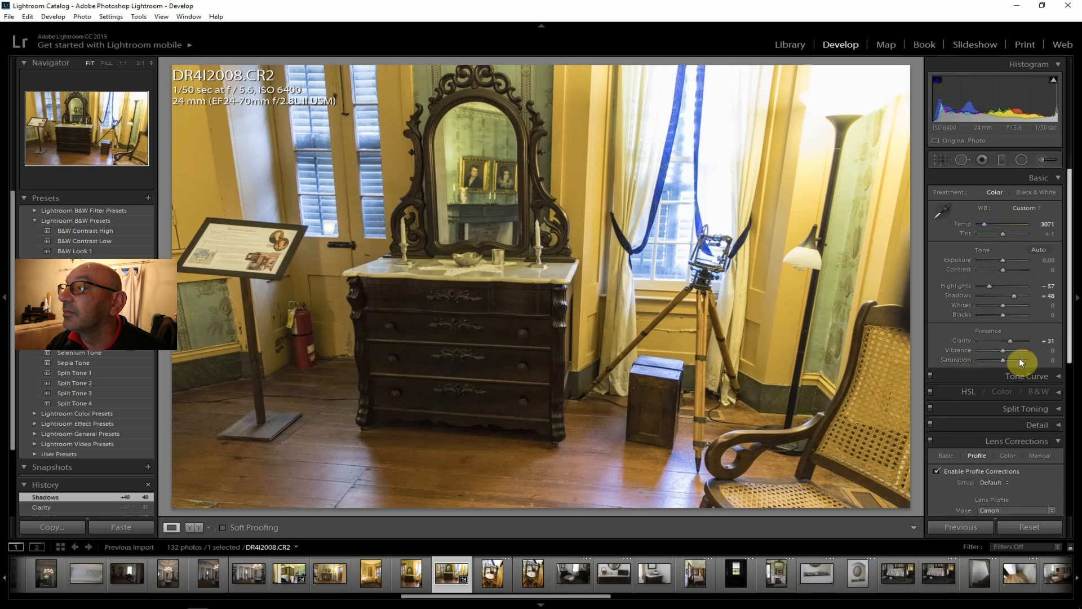
left_click_drag(1002, 351, 1007, 358)
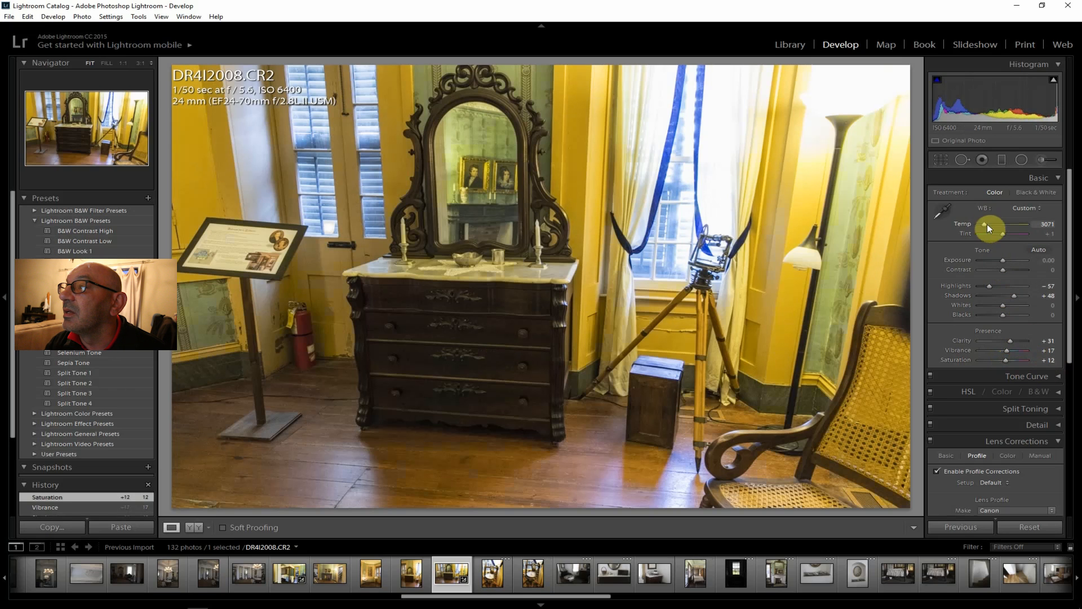
- Cool the Temp of DR4I2008.CR2 to 2714, apply a Dehaze amount of +21 and raise Shadows to +79
left_click_drag(984, 225, 982, 224)
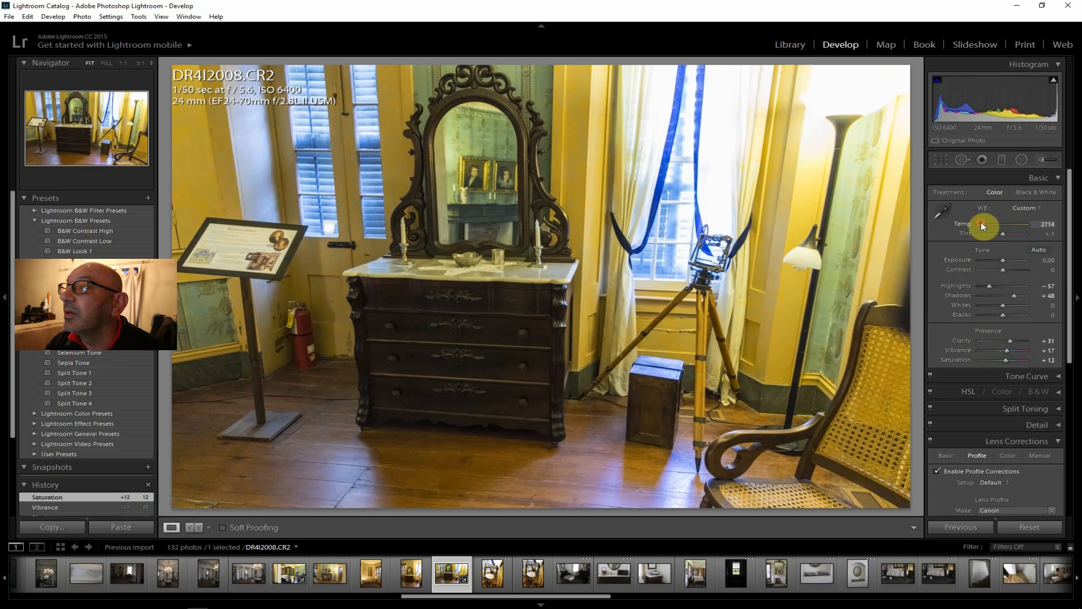
left_click_drag(1070, 265, 1076, 495)
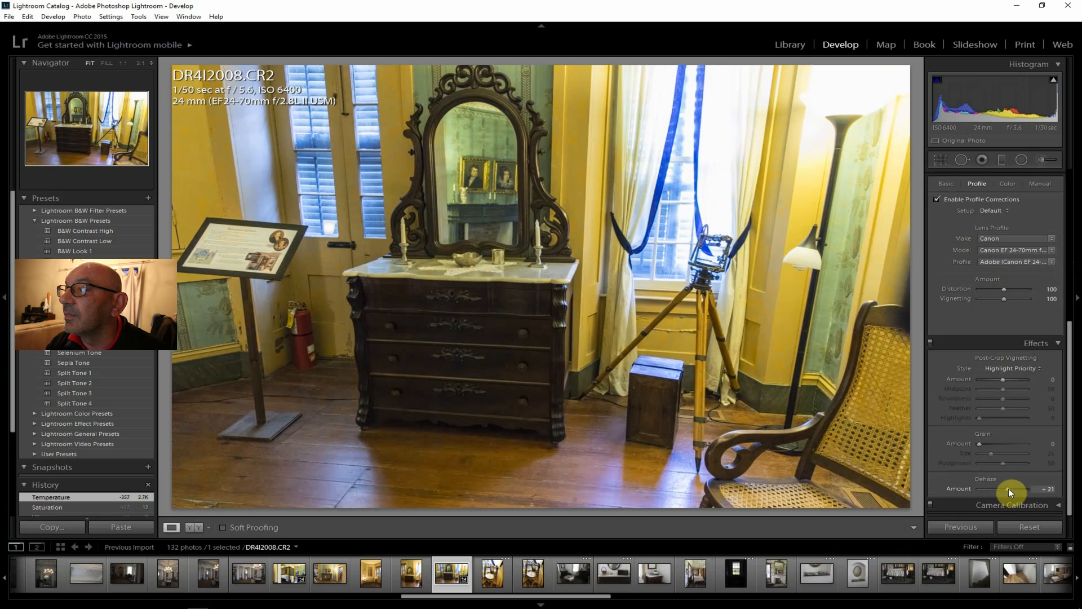
left_click_drag(1010, 488, 1009, 488)
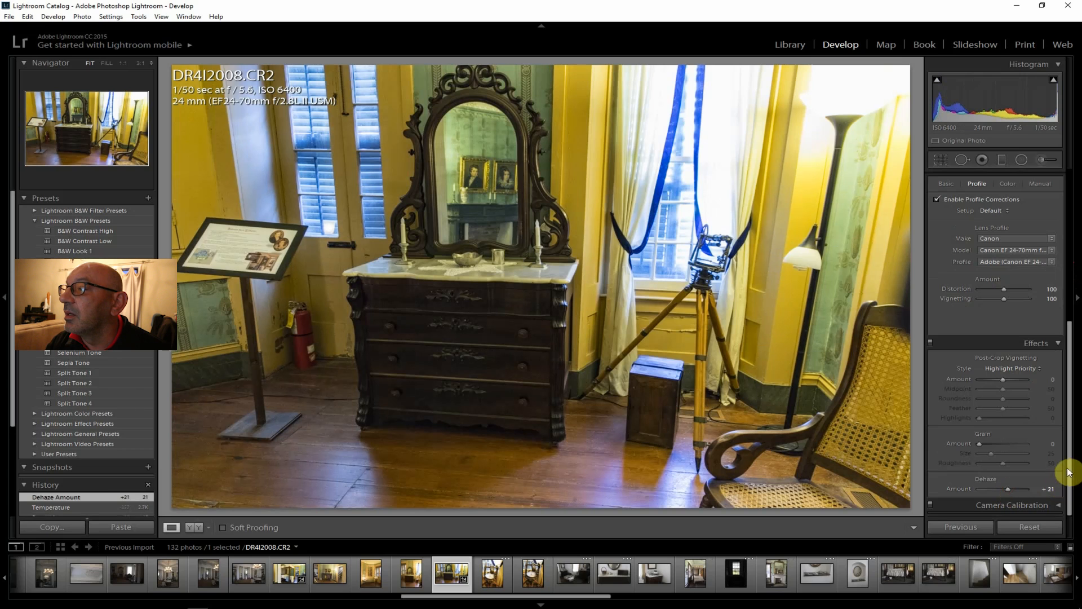
scroll(1056, 351, "up", 10)
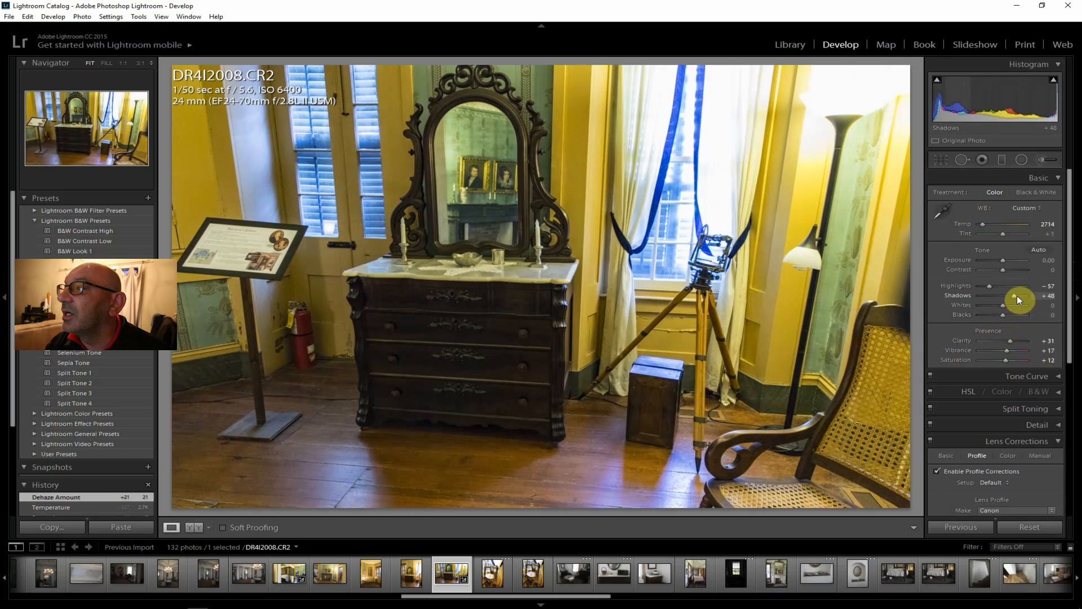
left_click_drag(1016, 295, 1019, 294)
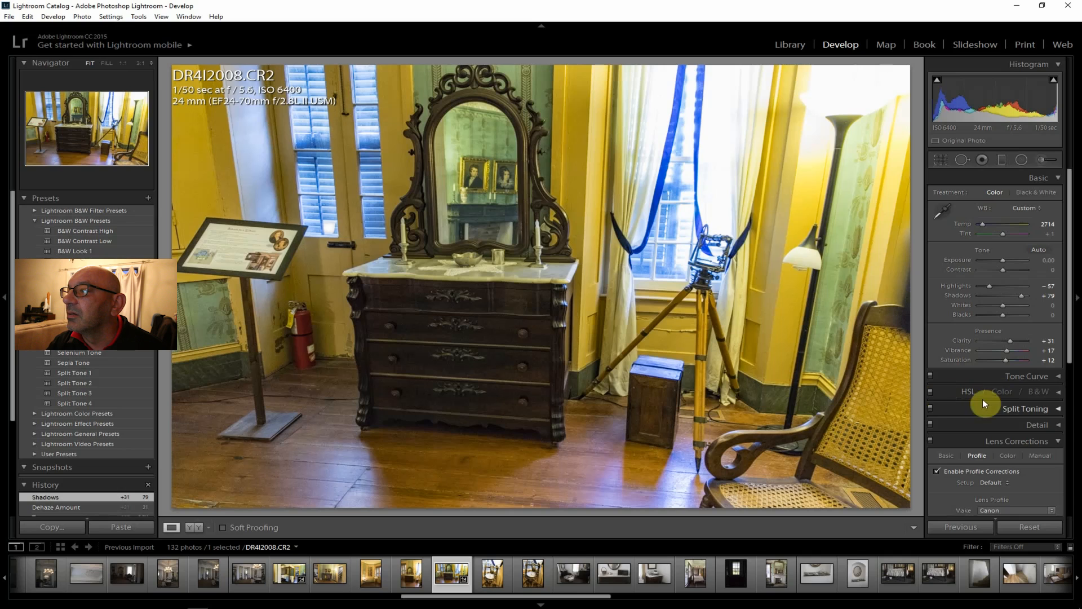
- Use the HSL Saturation targeted adjustment on the yellow wall beside the floor lamp to lower Yellow to -61 and Orange to -3
left_click(1003, 394)
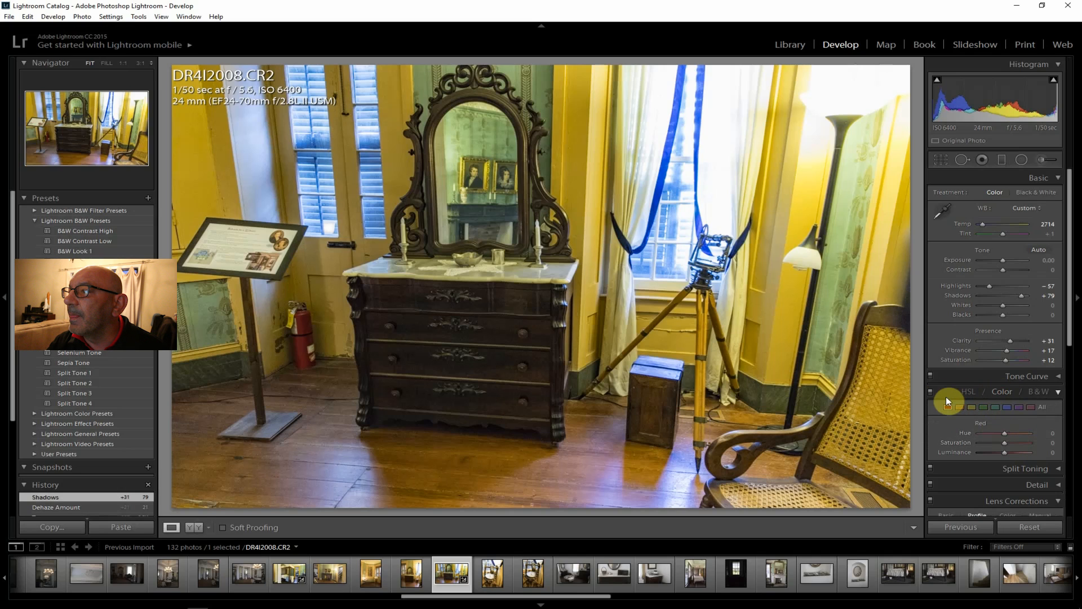
left_click_drag(1071, 334, 1070, 367)
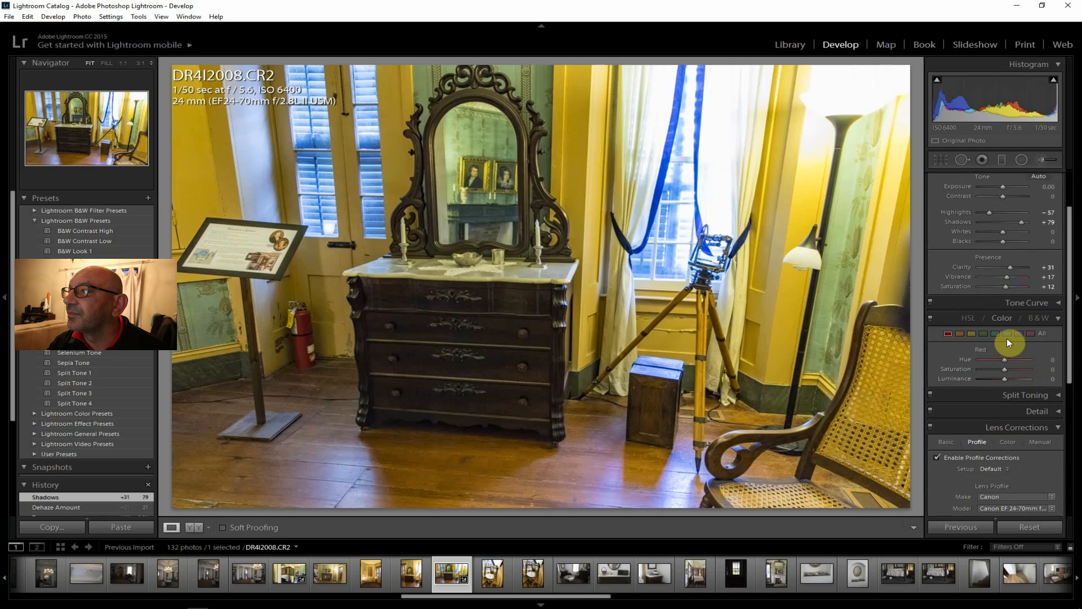
left_click(969, 319)
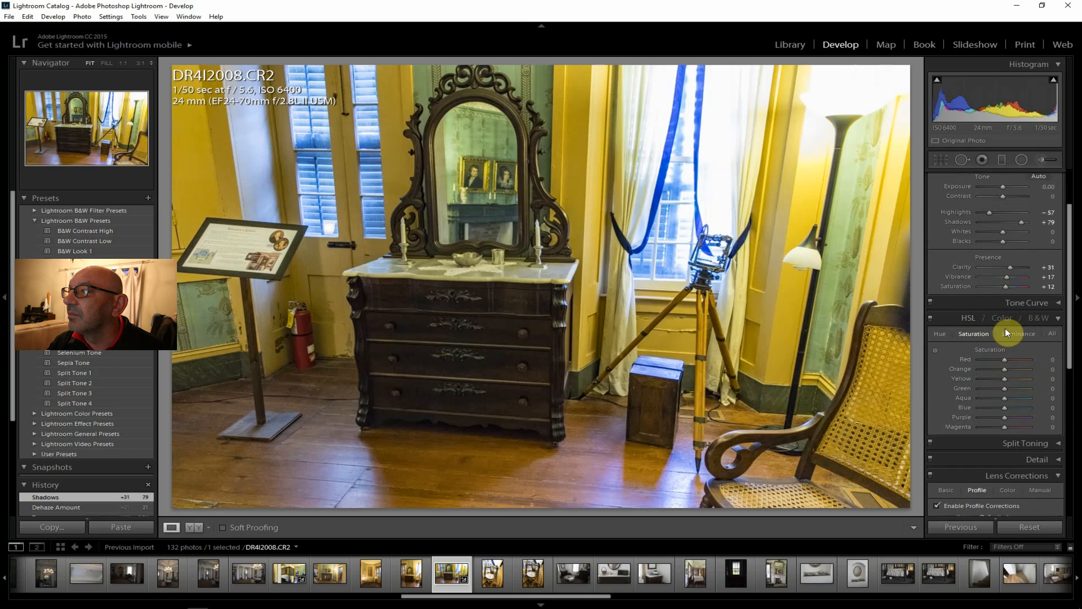
left_click(1003, 319)
left_click(976, 319)
left_click(936, 350)
left_click_drag(804, 187, 805, 223)
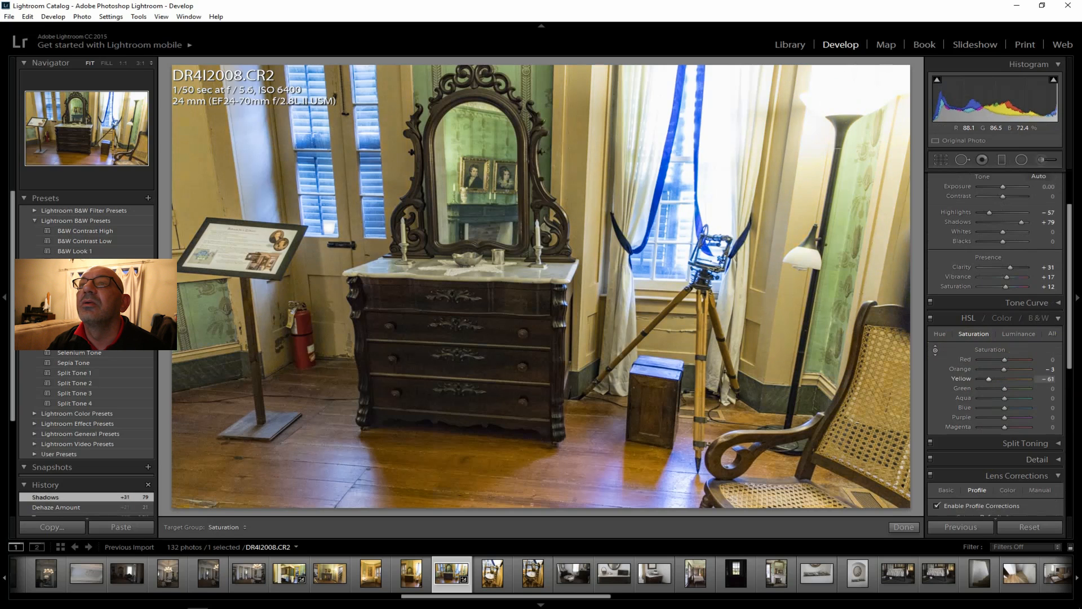
left_click_drag(805, 195, 804, 195)
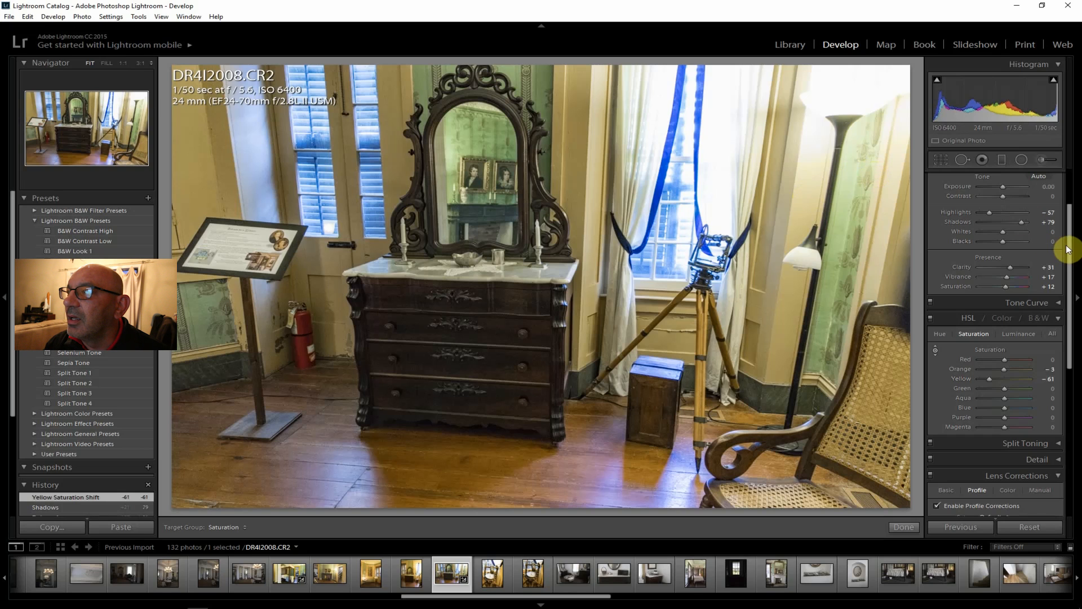
left_click_drag(1068, 240, 1071, 174)
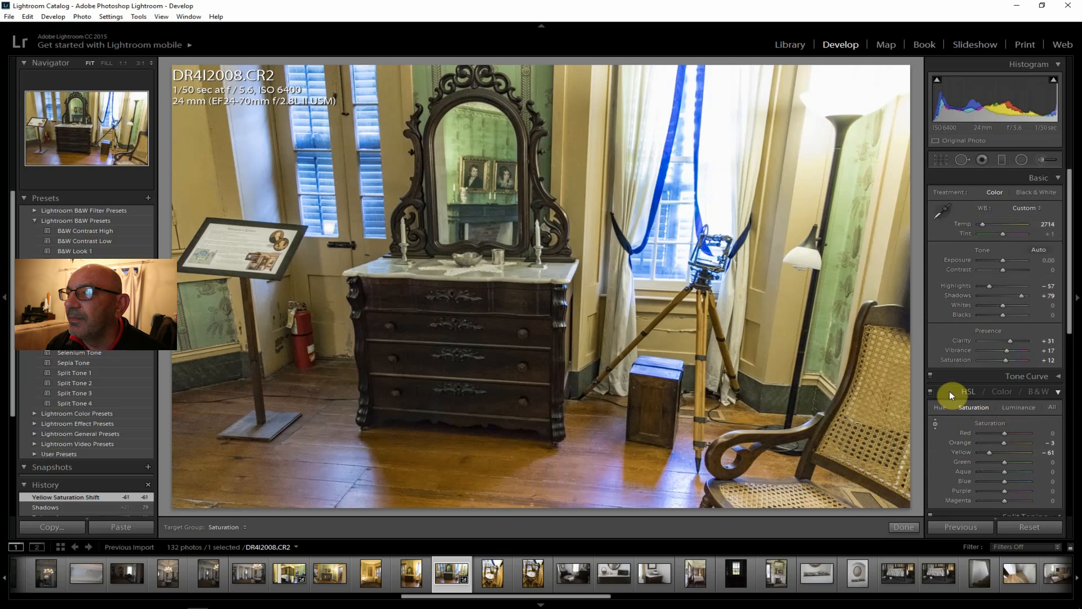
- Warm the Temp of DR4I2008.CR2 to 2952 and export the photo to the J:\ToPost folder
left_click(1056, 392)
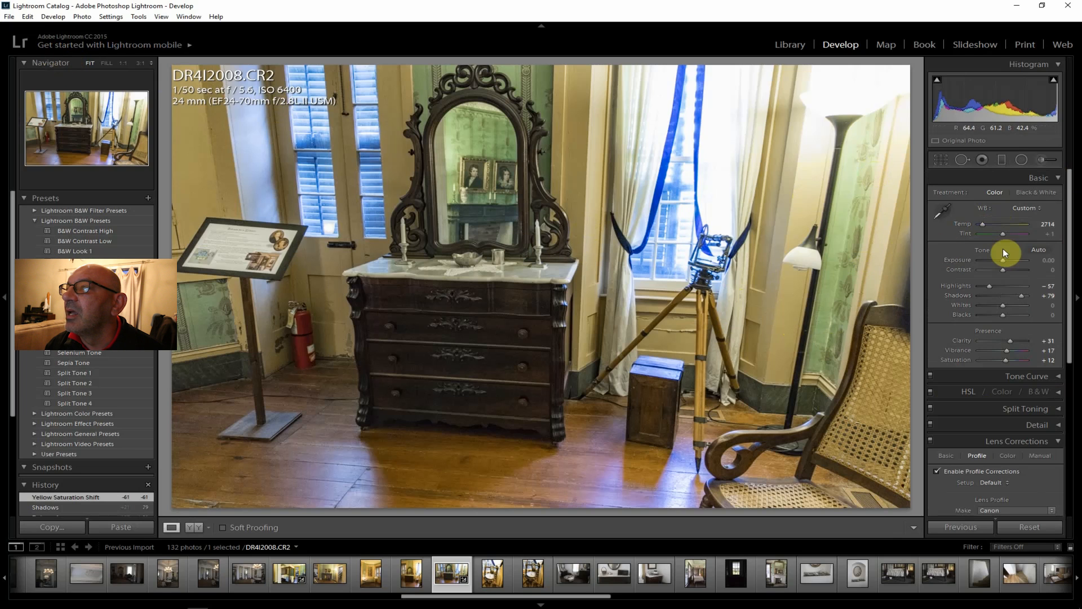
left_click_drag(984, 223, 983, 223)
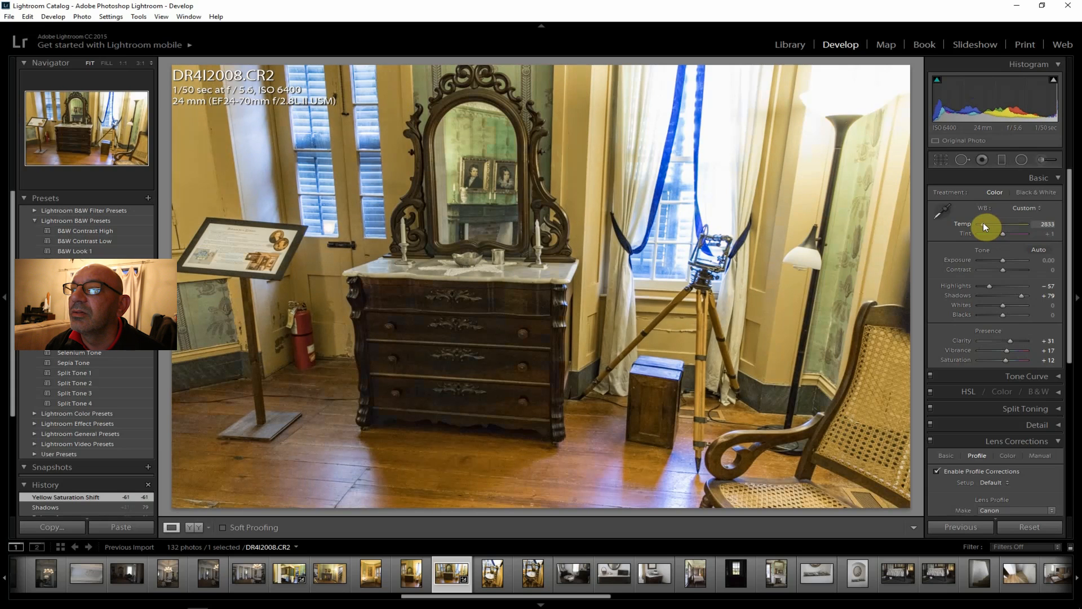
left_click_drag(983, 222, 984, 222)
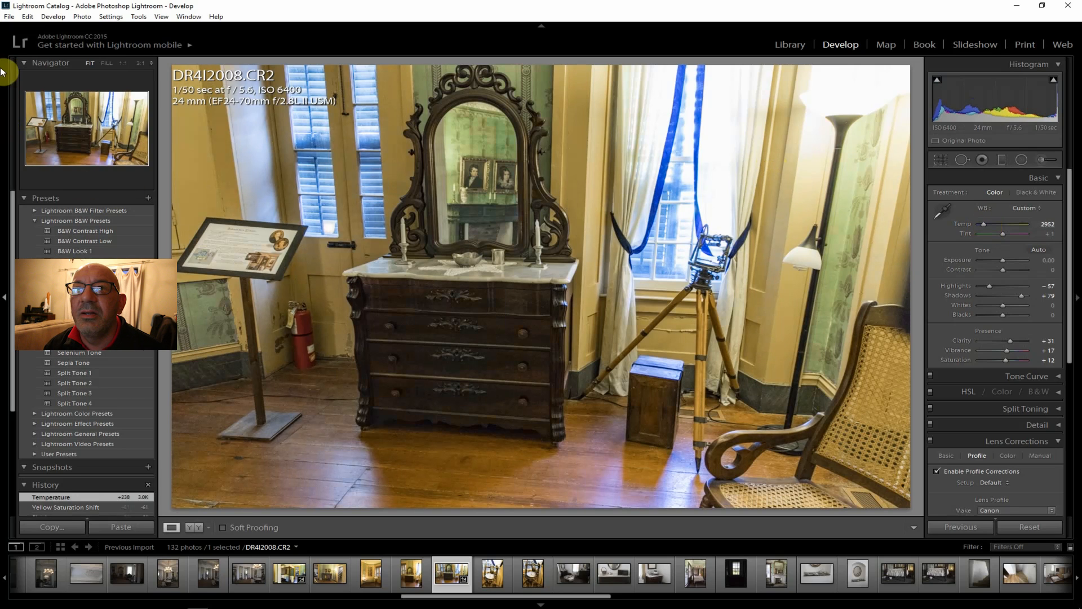
left_click(10, 17)
left_click(56, 139)
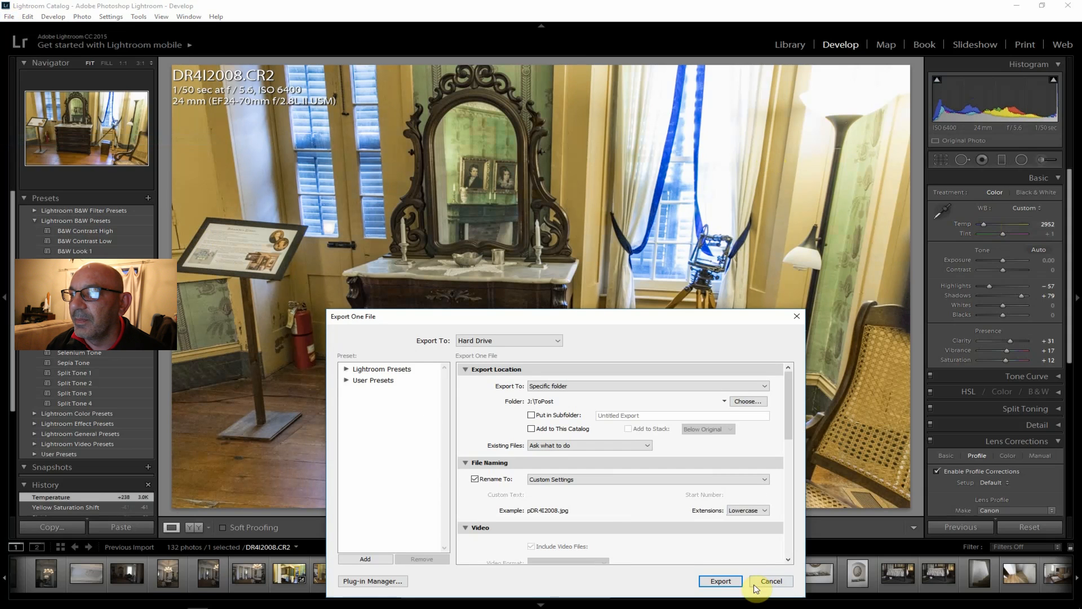
left_click(720, 581)
- Enable lens profile corrections on the brass surveying instrument photo DR4I2010.CR2 and set its Contrast to +26
left_click(492, 575)
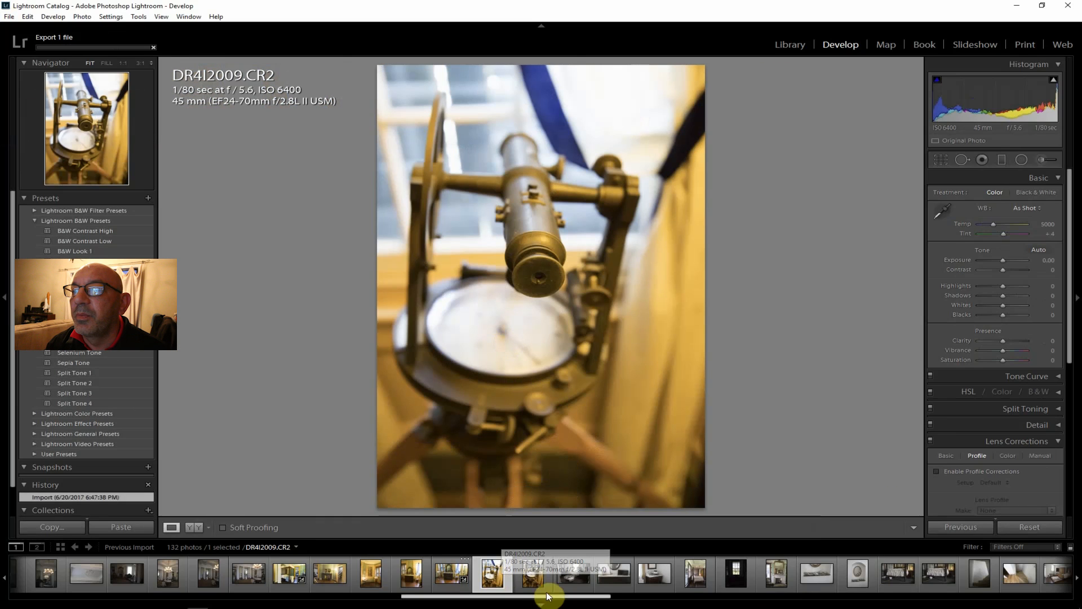
left_click(530, 578)
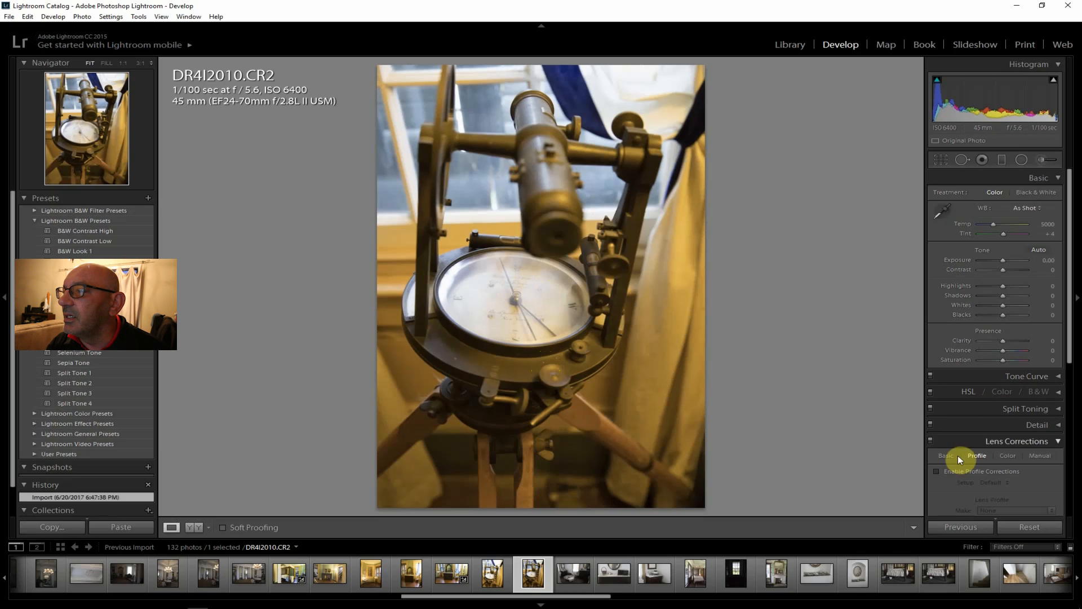
left_click(970, 471)
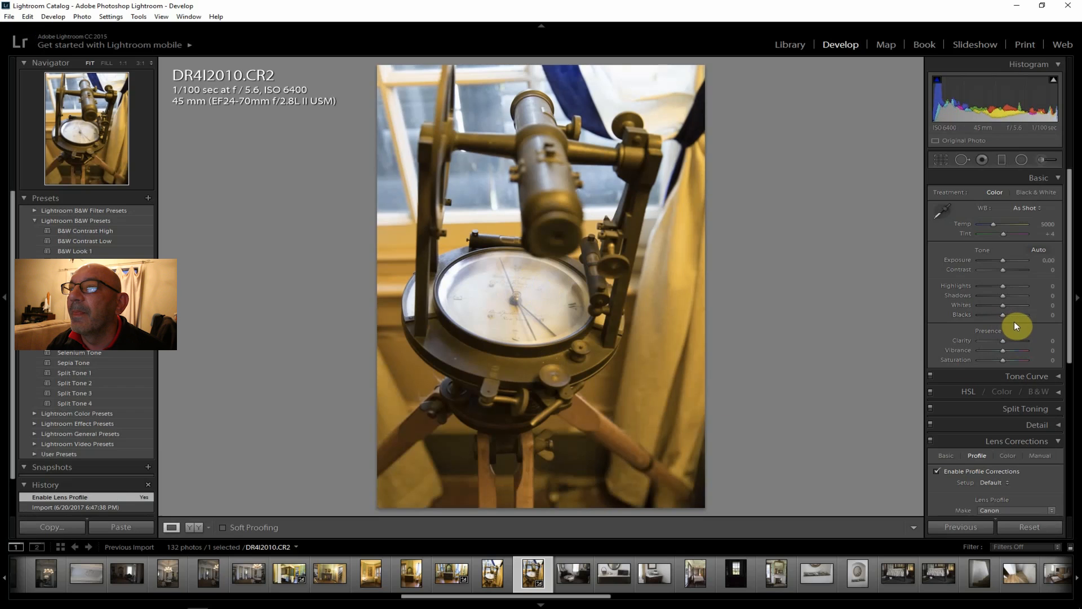
left_click_drag(1004, 269, 1010, 268)
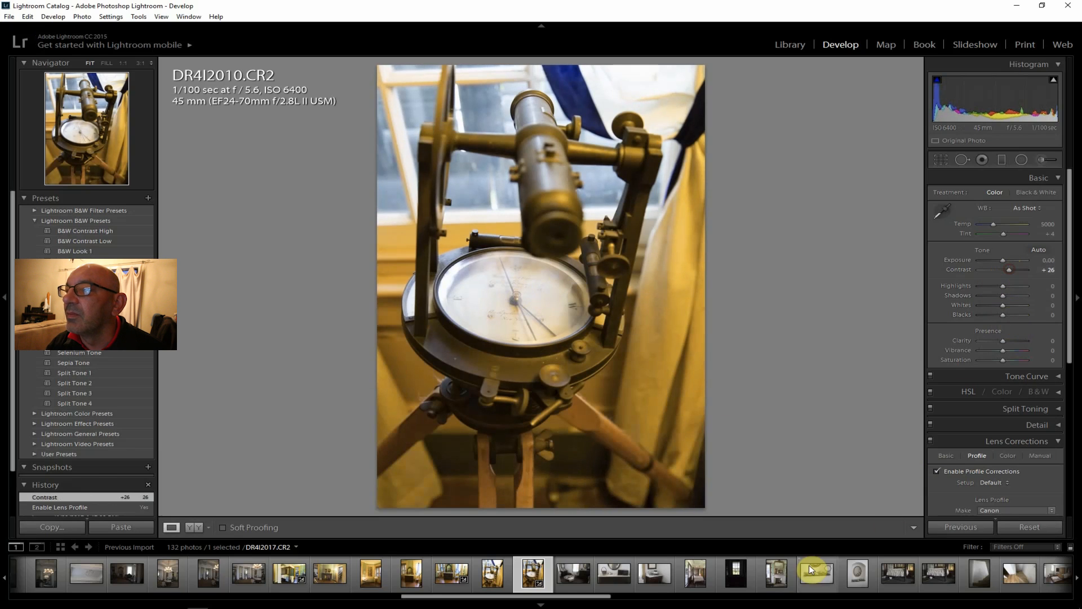
- Compare with dresser photo DR4I2008.CR2, and on DR4I2010.CR2 set Clarity to +33 and cool Temp to 4381
left_click(446, 577)
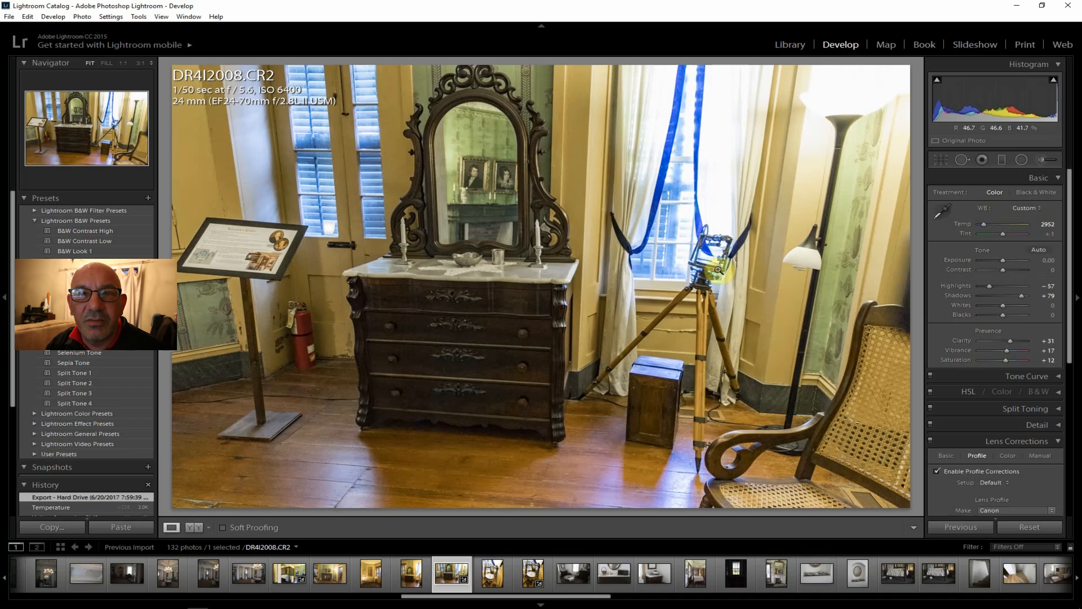
left_click(532, 581)
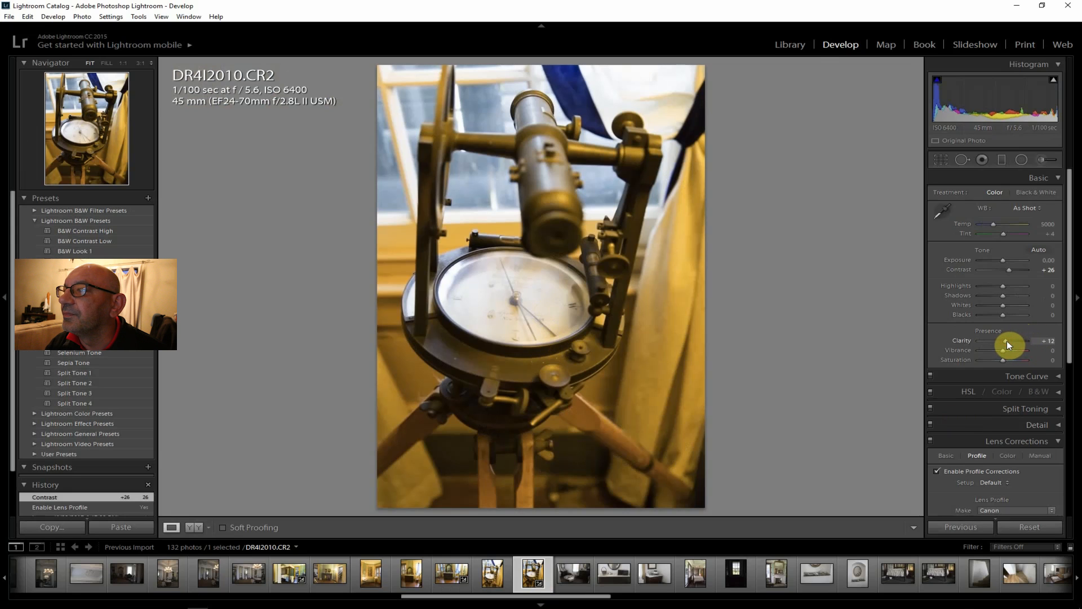
left_click_drag(1007, 340, 1012, 340)
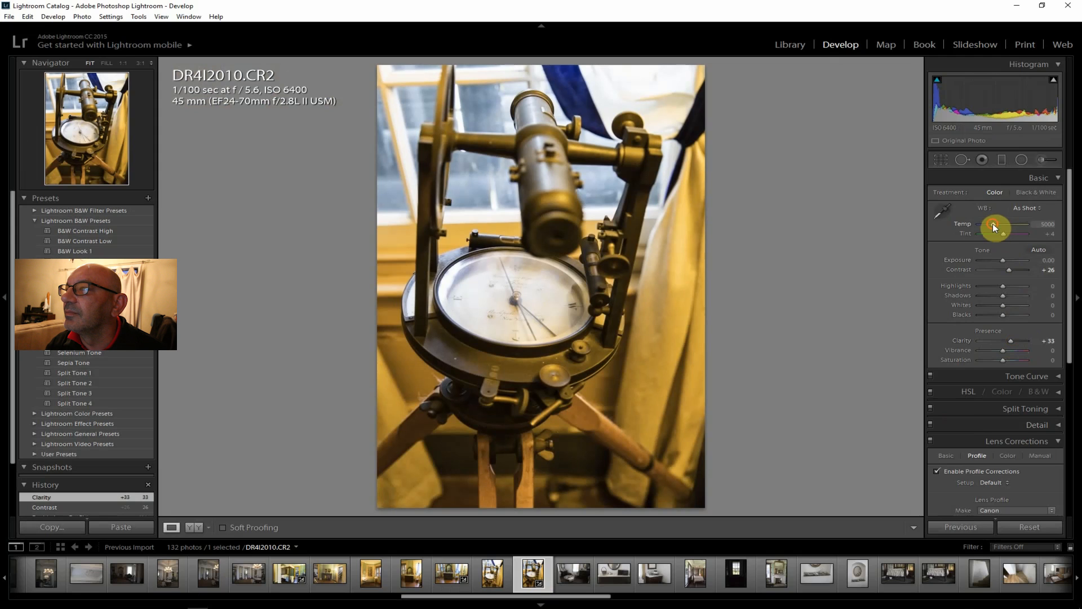
left_click_drag(993, 223, 991, 223)
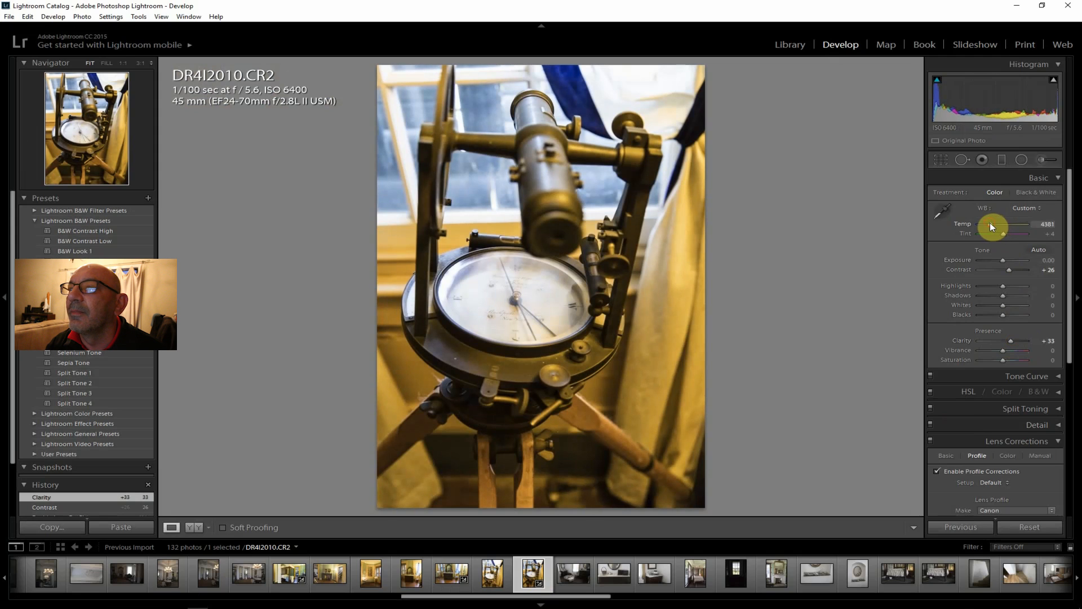
- Set Shadows to +40, Highlights to -38, Vibrance to +10 and Saturation to +10 on DR4I2010.CR2
mouse_move(1003, 294)
left_mouse_down()
mouse_move(1013, 293)
mouse_move(992, 283)
left_mouse_up()
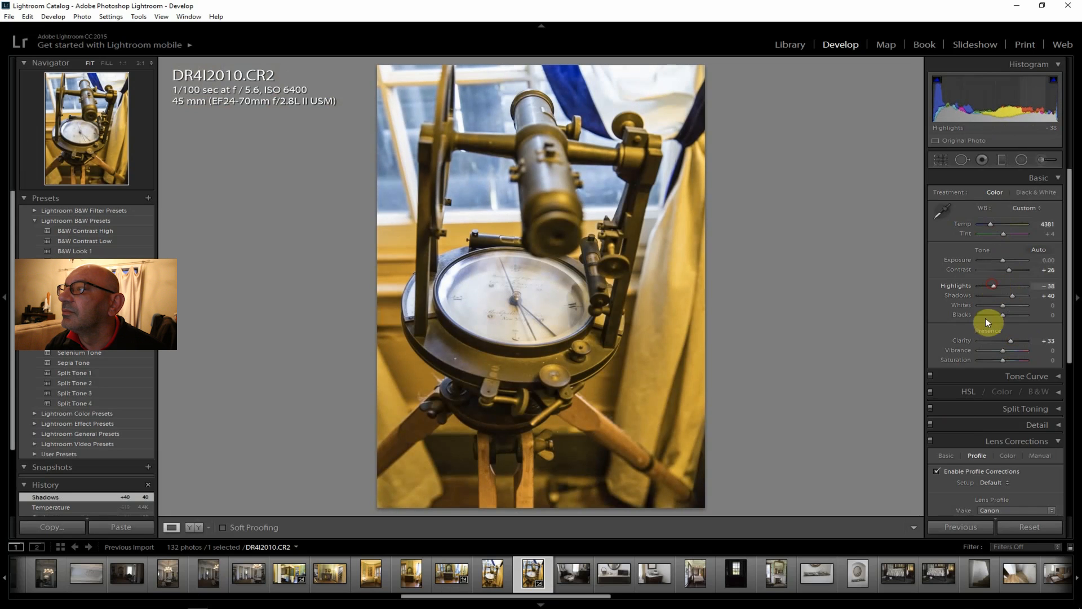
left_click_drag(1000, 351, 1005, 350)
left_click_drag(1002, 358, 1005, 356)
- Collapse the lens correction settings and apply a Dehaze amount of +19 to DR4I2010.CR2
left_click_drag(1070, 296, 1057, 420)
left_click(1057, 419)
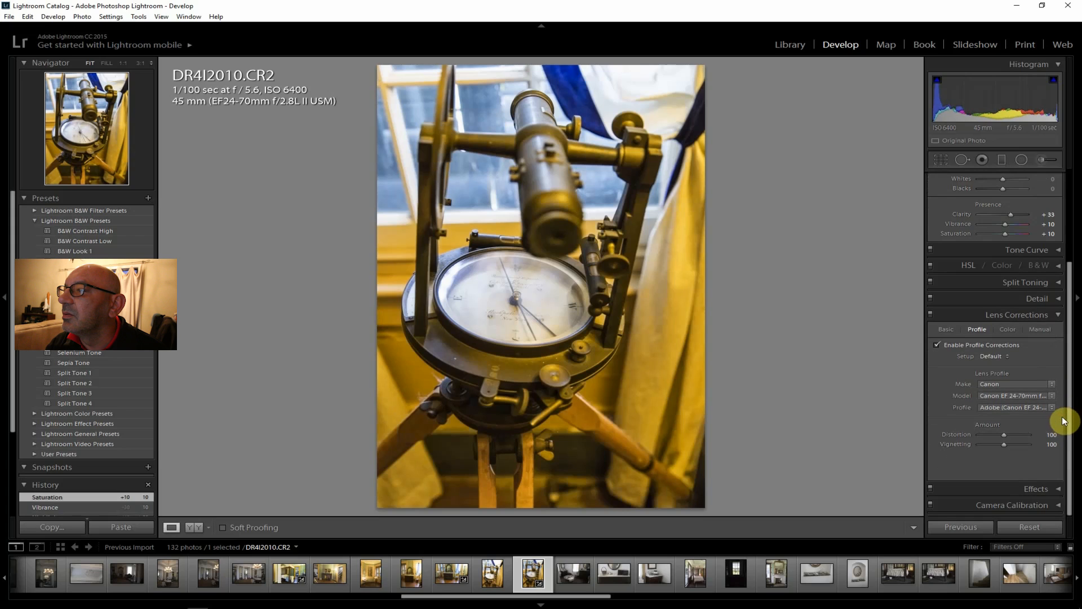
left_click(1053, 315)
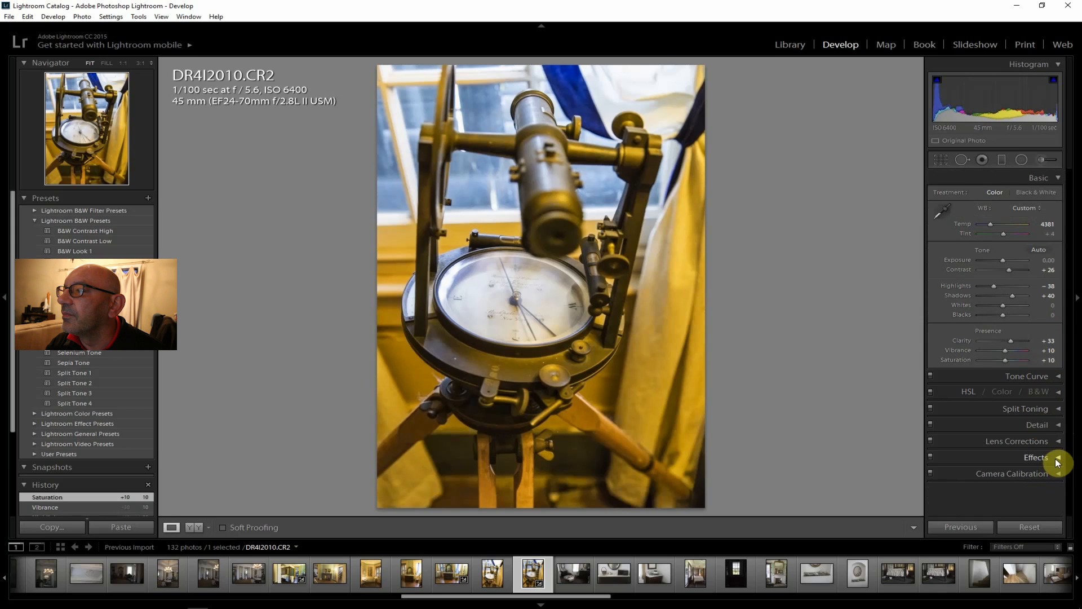
left_click(1058, 460)
left_click_drag(1006, 506, 1007, 506)
- Use the HSL Saturation targeted adjustment on the yellow curtain to lower Orange to -51 and Yellow to -32
scroll(1070, 483, "up", 1)
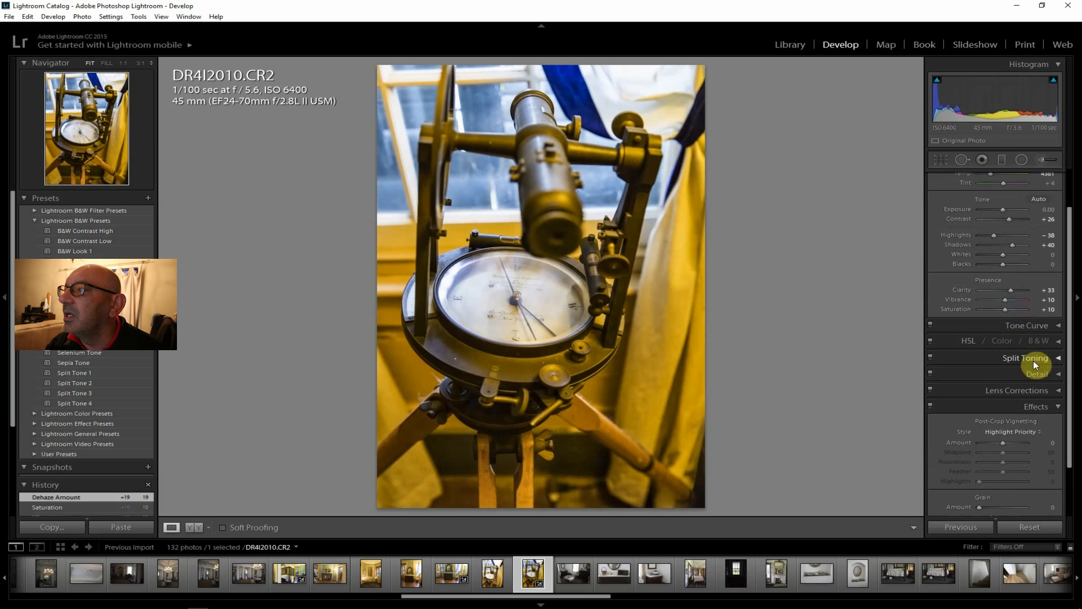
left_click(973, 341)
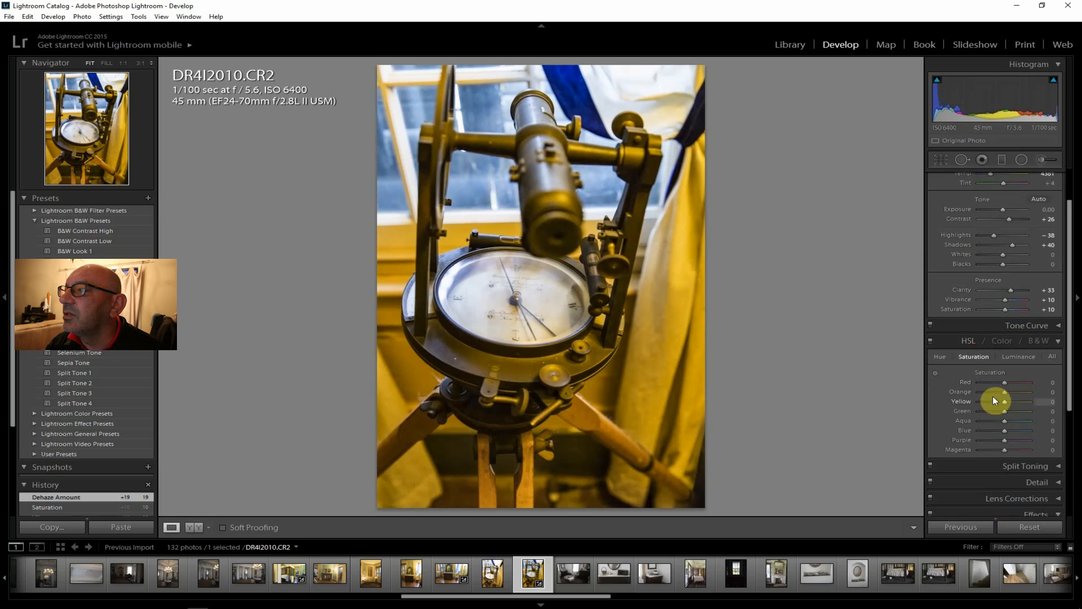
left_click(936, 373)
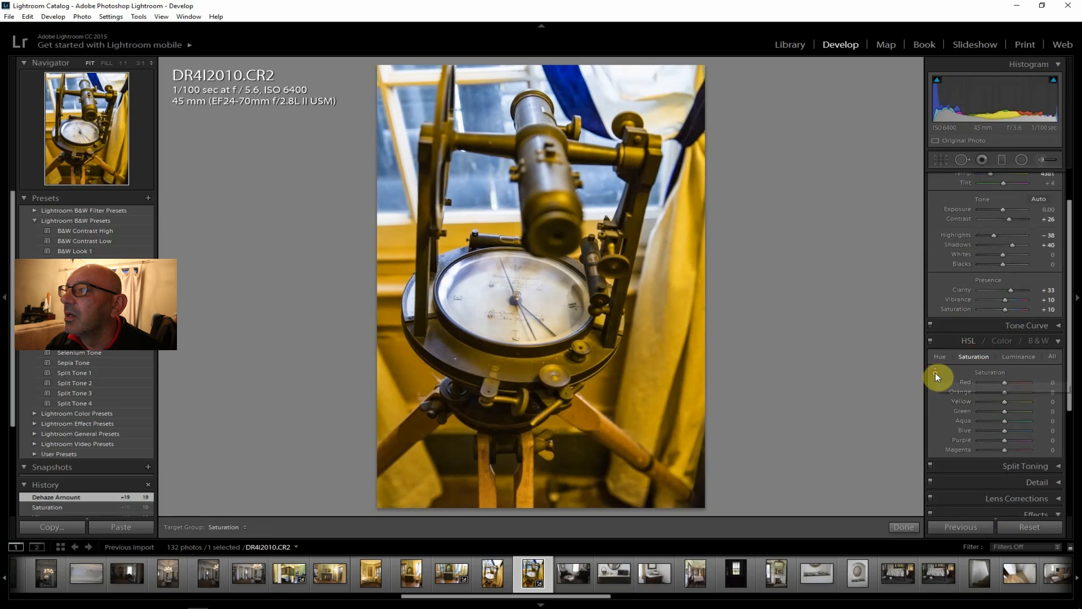
left_click_drag(664, 334, 665, 392)
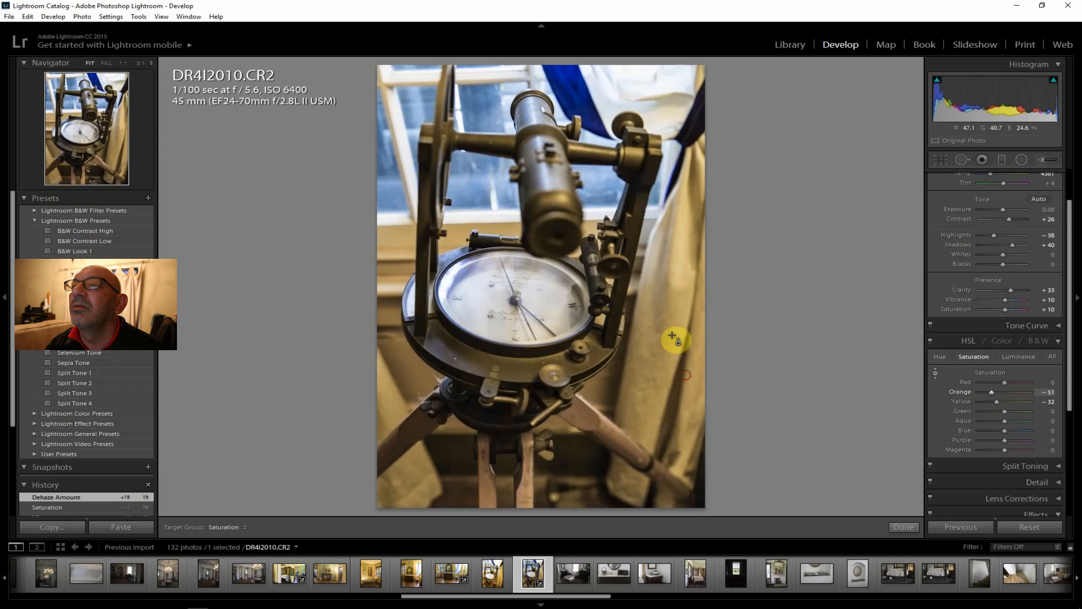
- Export DR4I2010.CR2 to the J:\ToPost folder with the existing export settings
left_click(9, 17)
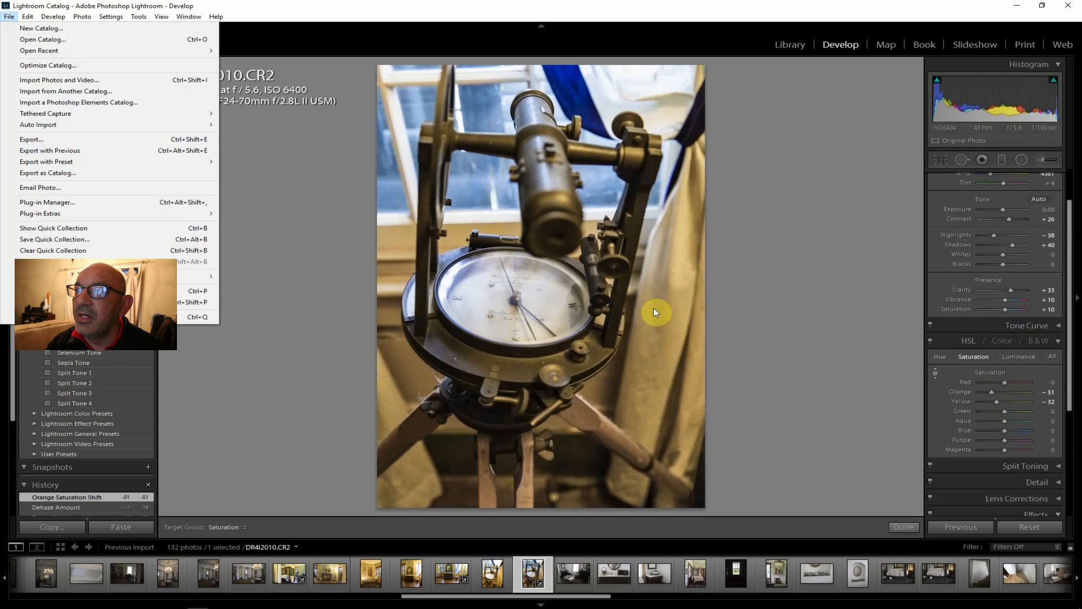
left_click(52, 141)
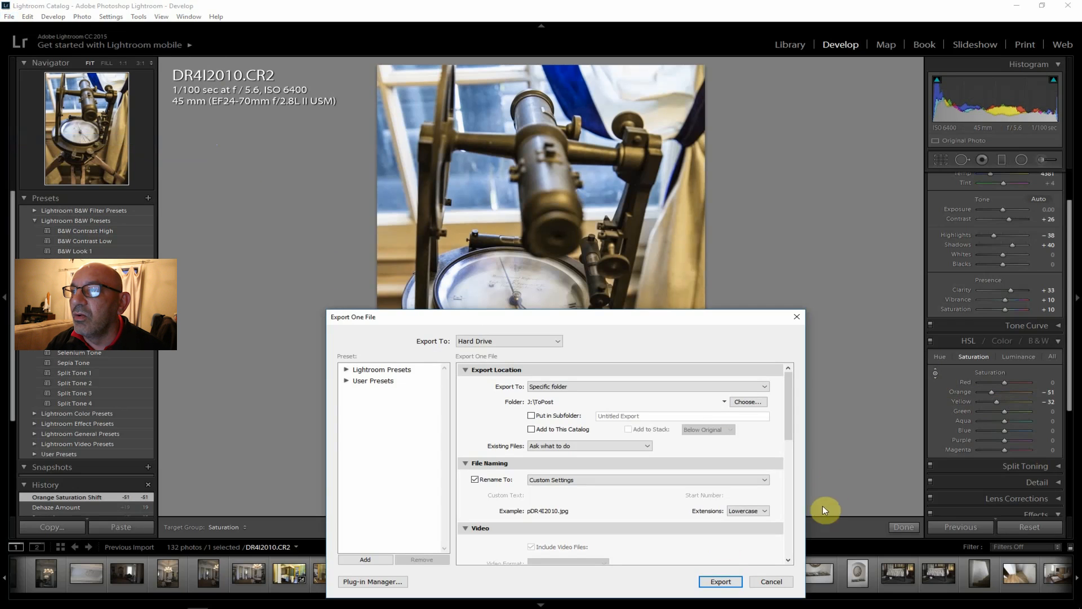
left_click(721, 582)
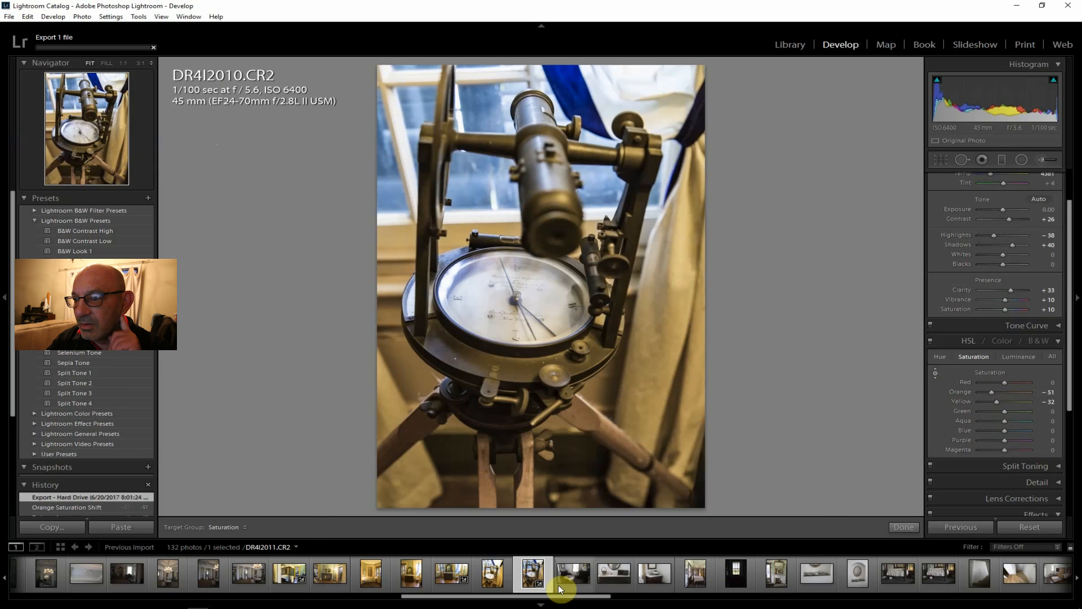
- On the washroom photo DR4I2011.CR2, set Contrast to +31, Clarity to +33, Exposure to +0.71, Highlights to -74 and Shadows to +50
left_click(580, 574)
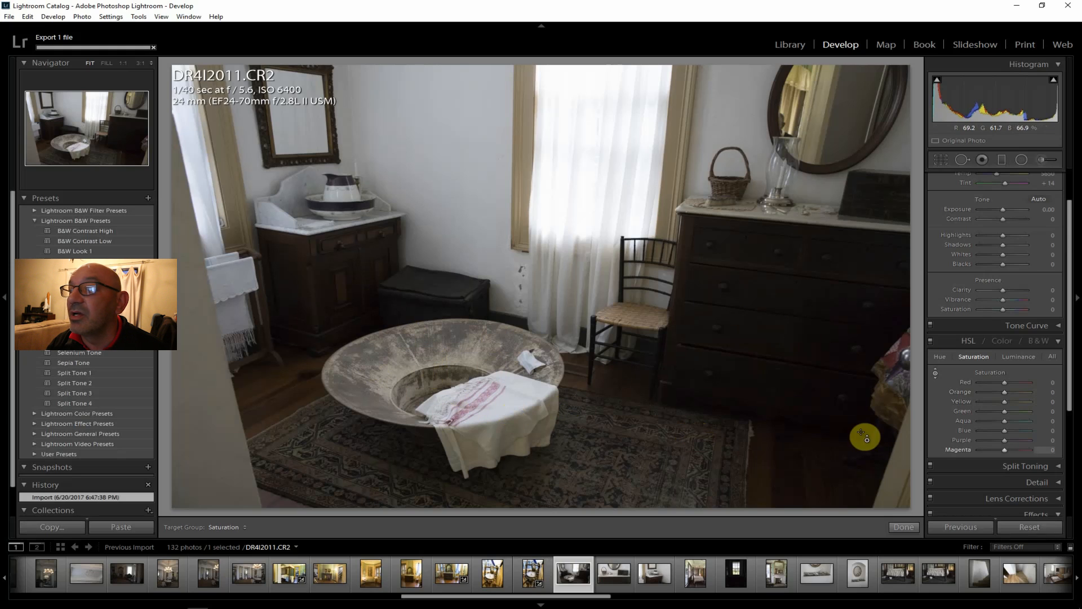
scroll(1067, 329, "up", 2)
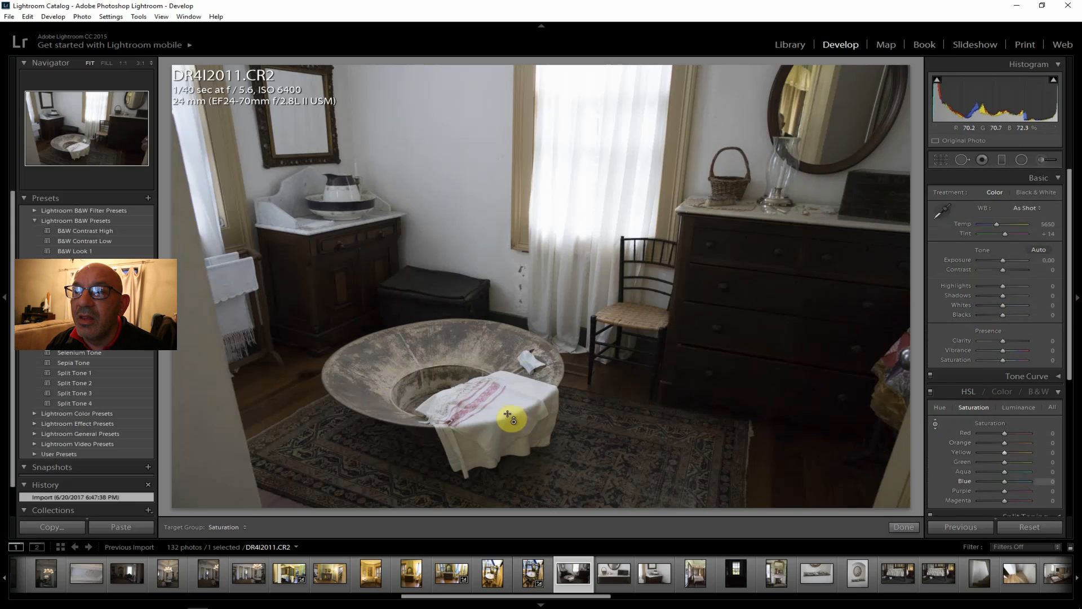
left_click(1060, 392)
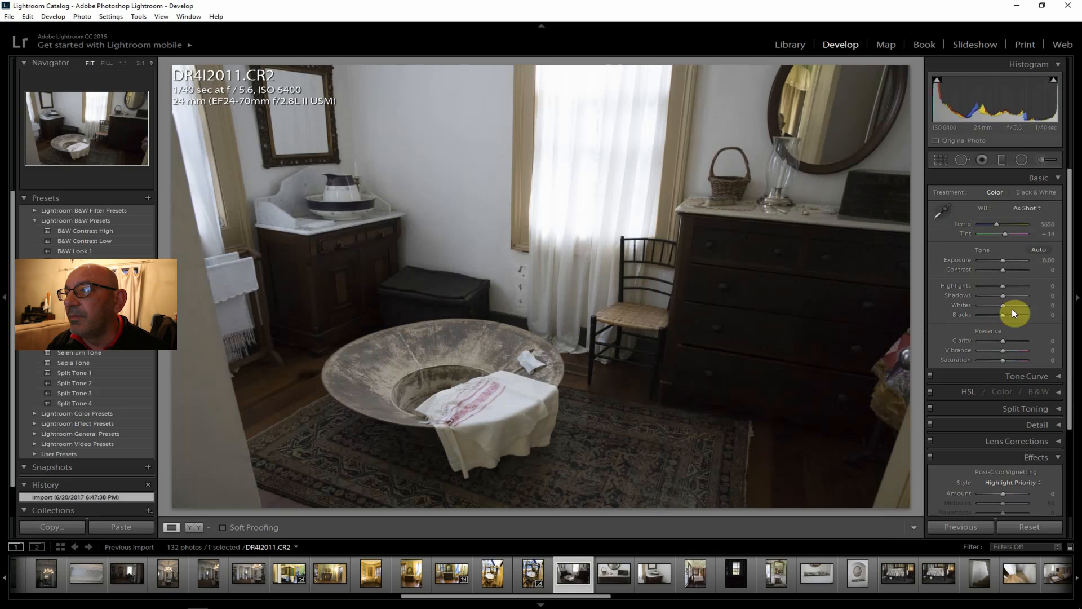
left_click_drag(1003, 272, 1010, 273)
left_click_drag(1006, 341, 1012, 340)
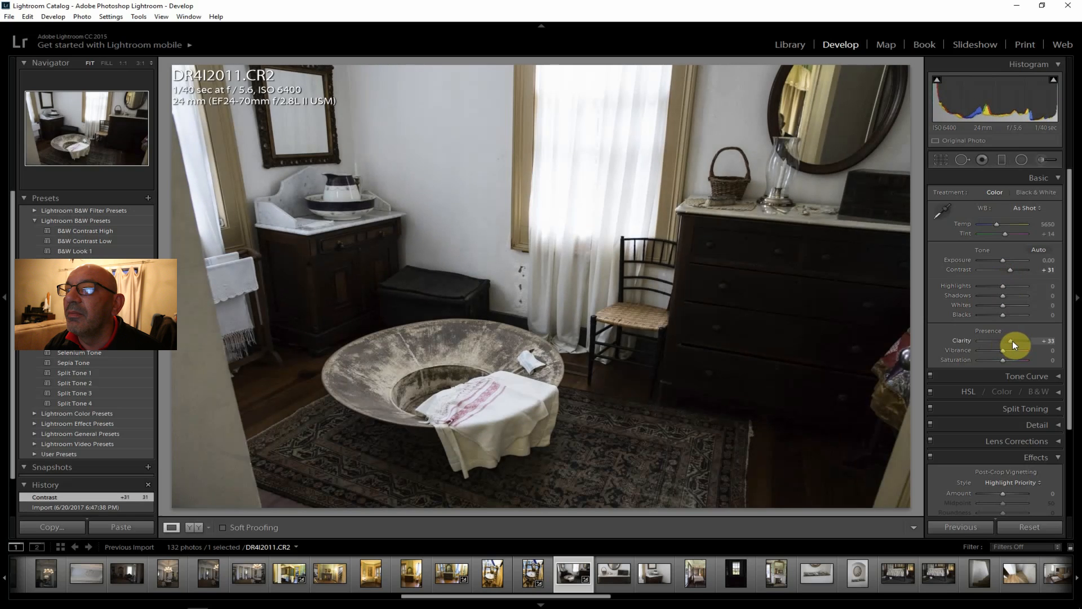
left_click_drag(1001, 260, 1013, 293)
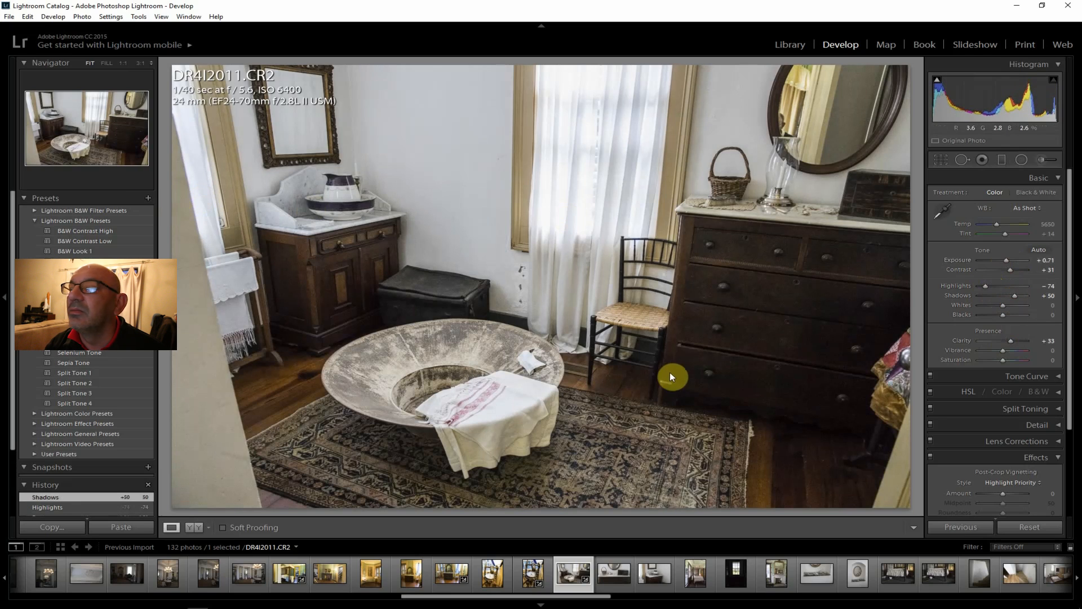
- Set Vibrance to +12, Saturation to +12 and the Dehaze amount to +12 on DR4I2011.CR2
left_click_drag(1007, 354, 1006, 358)
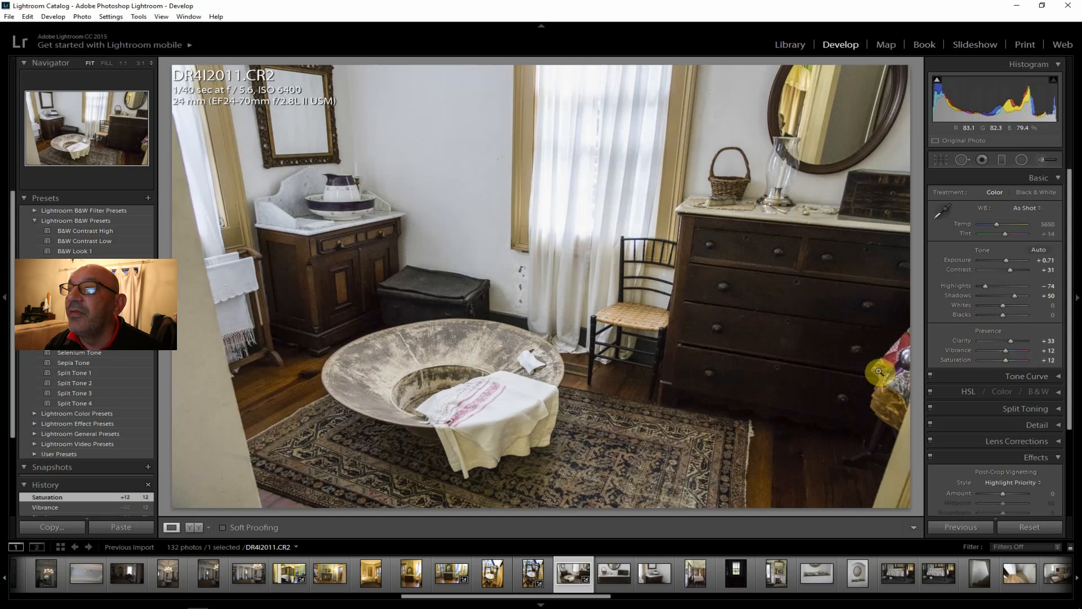
left_click_drag(1069, 376, 1064, 537)
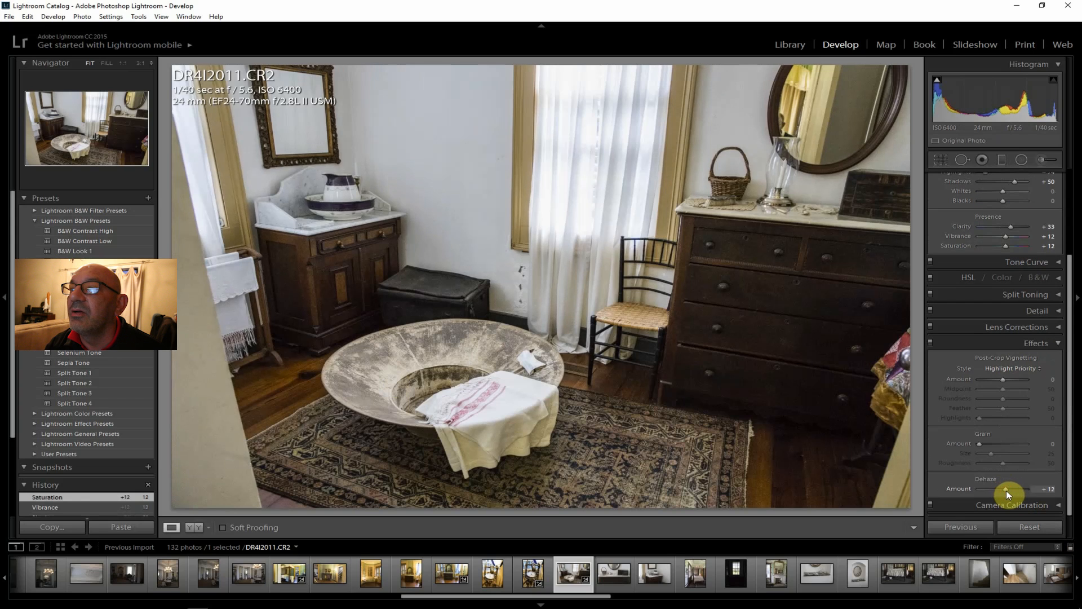
left_click_drag(1007, 493, 1007, 493)
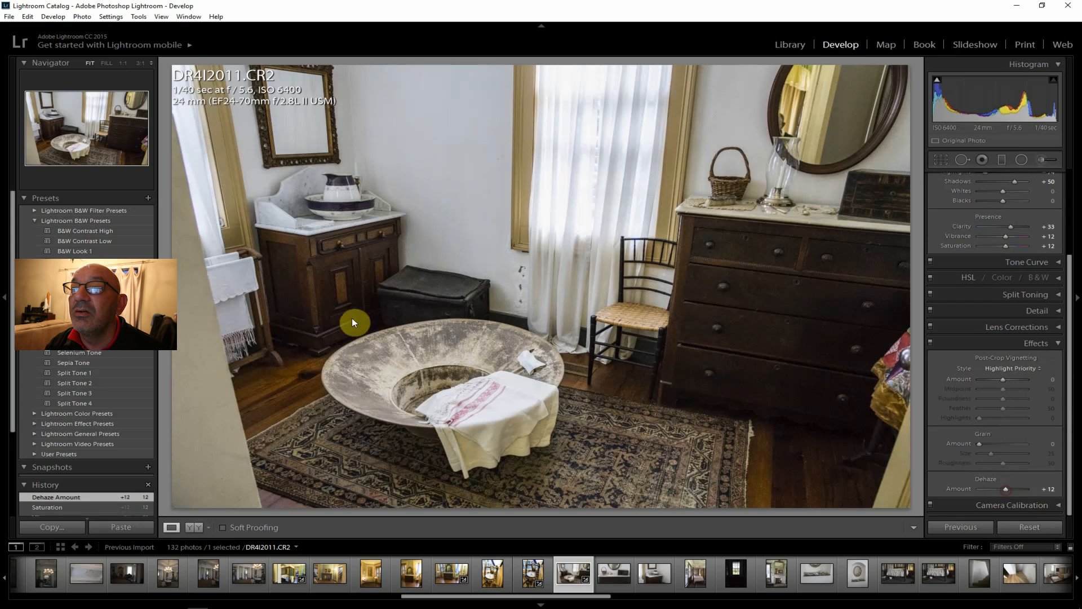
- Export DR4I2011.CR2 to the J:\ToPost folder with the existing export settings
left_click(9, 16)
left_click(44, 145)
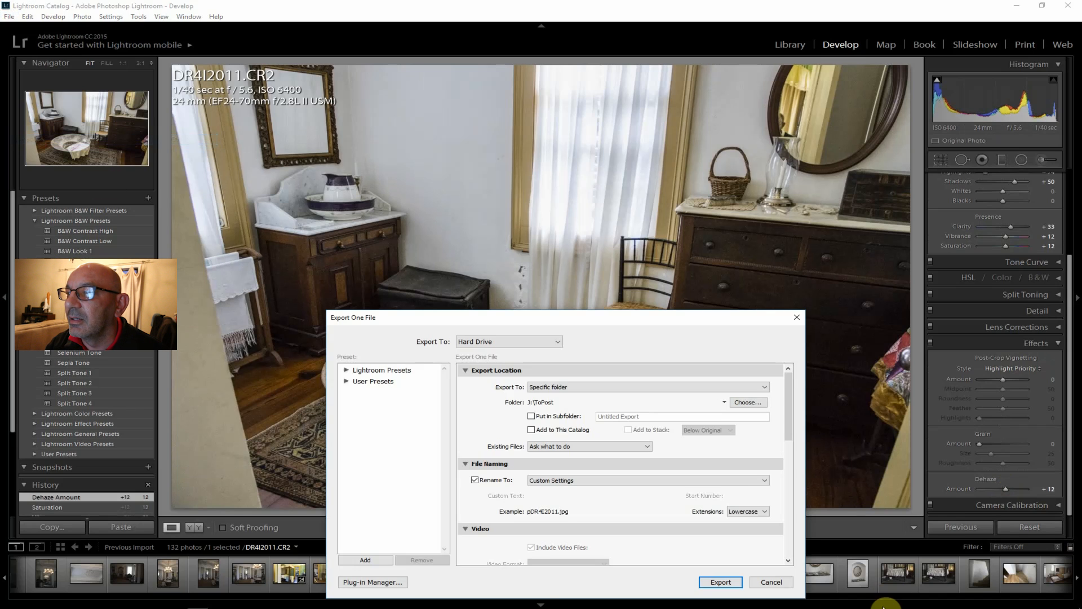
left_click(719, 580)
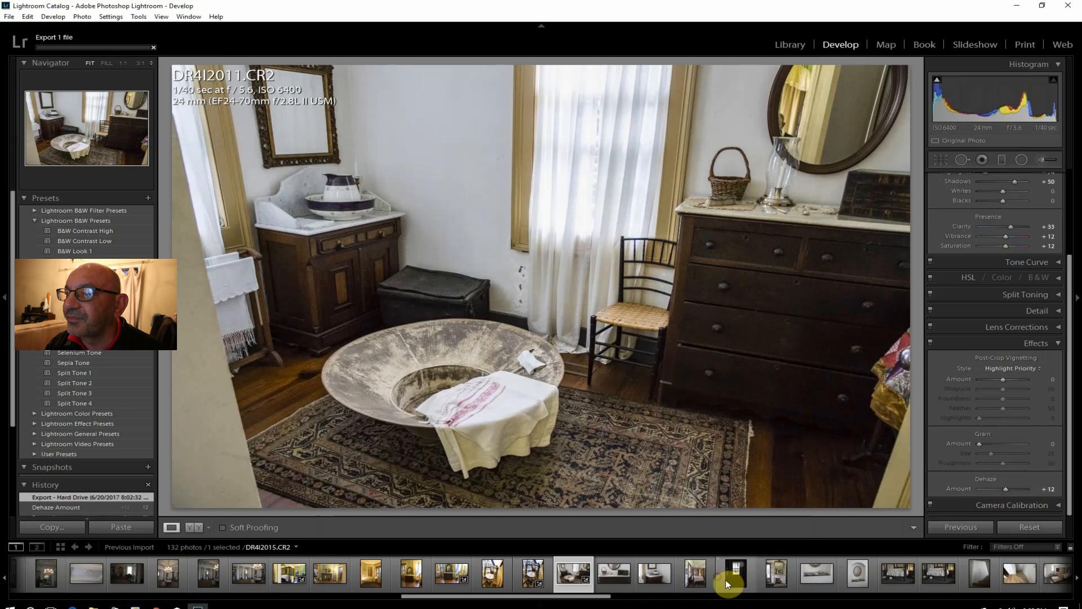
- Review the photos DR4I2012.CR2 and DR4I2013.CR2, and bring up the canopy bed photo DR4I2014.CR2
left_click(612, 574)
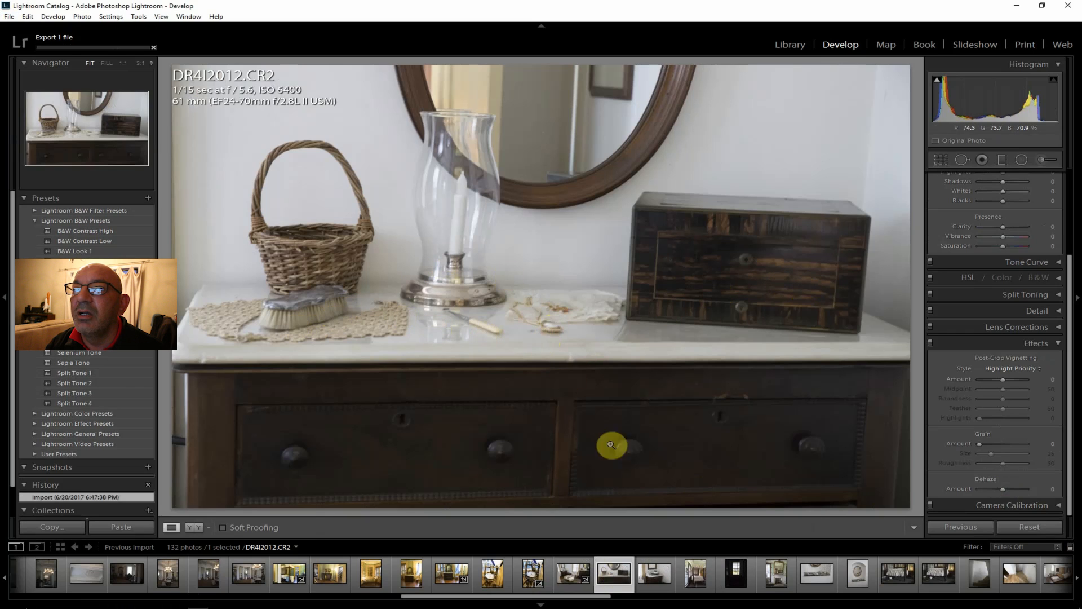
left_click(652, 575)
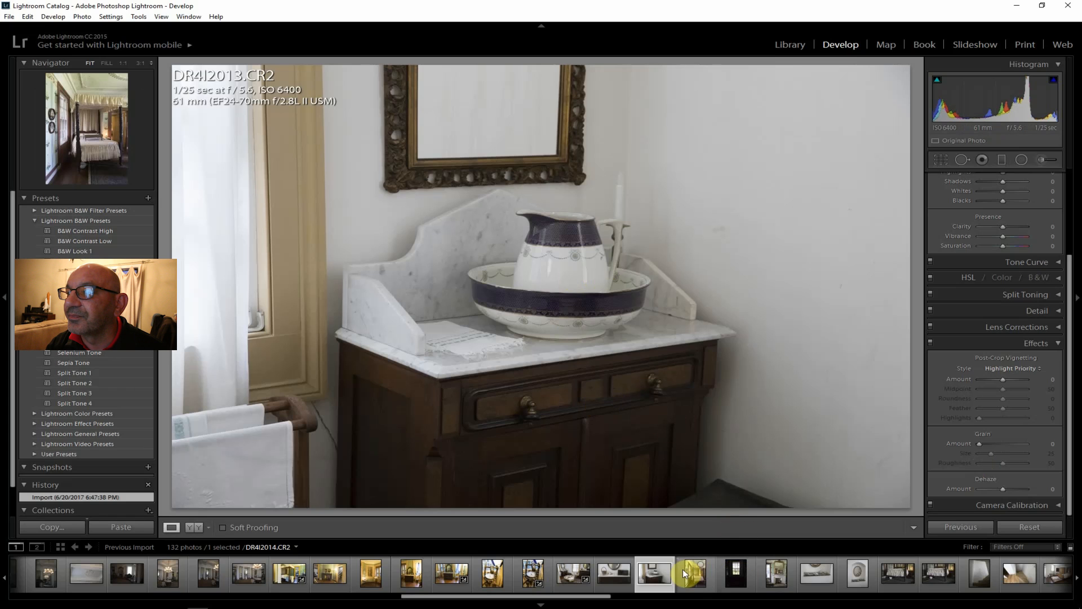
left_click(697, 580)
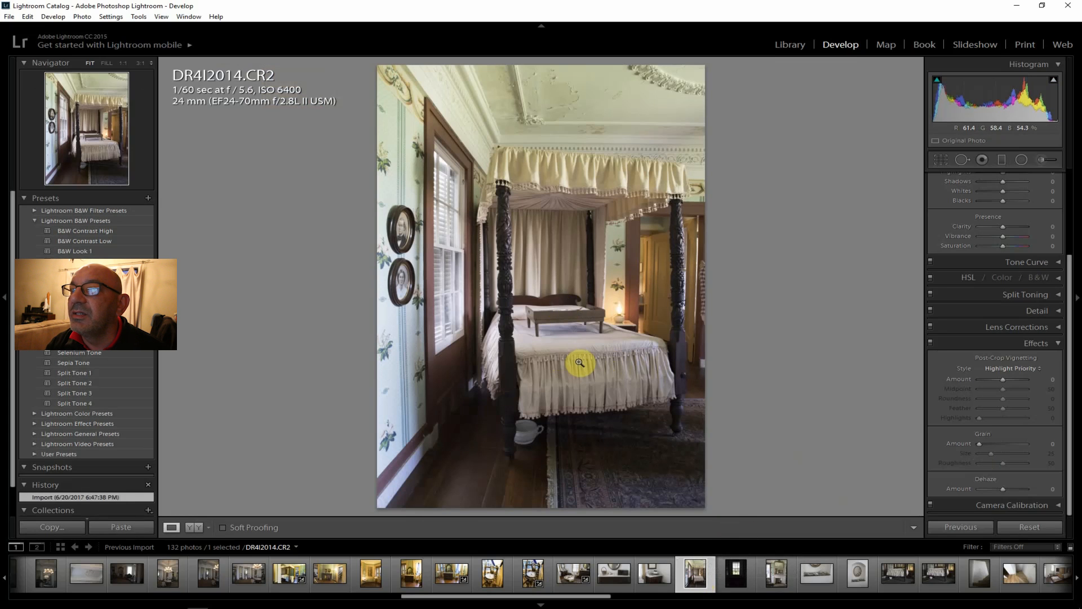
- On DR4I2014.CR2, set Contrast to +33, Shadows to +36, Highlights to -36, Clarity to +31, Vibrance to +12 and Saturation to +7
left_click(507, 296)
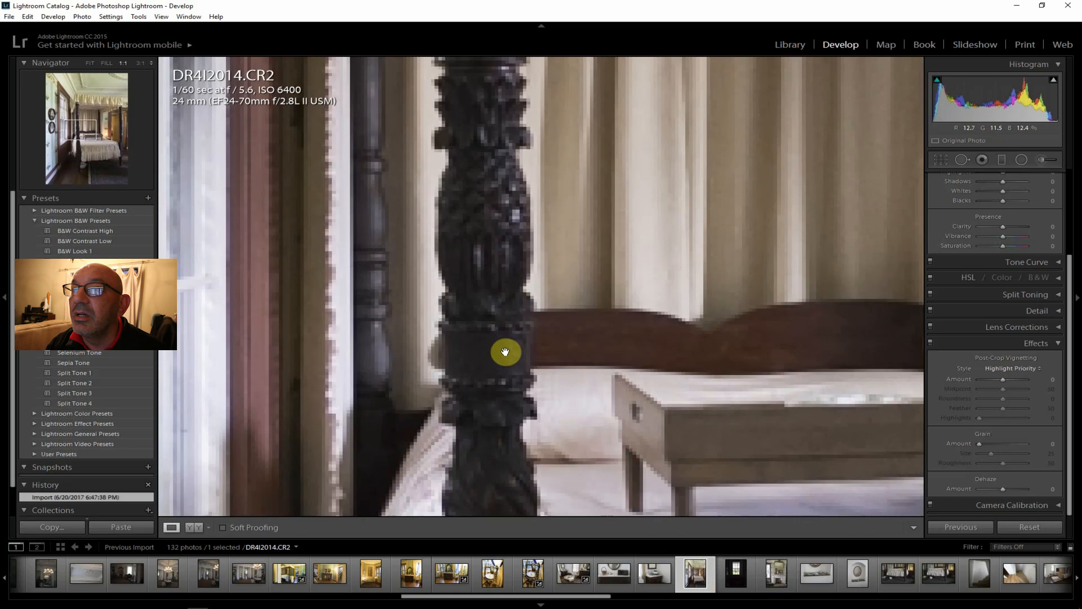
left_click_drag(489, 237, 479, 421)
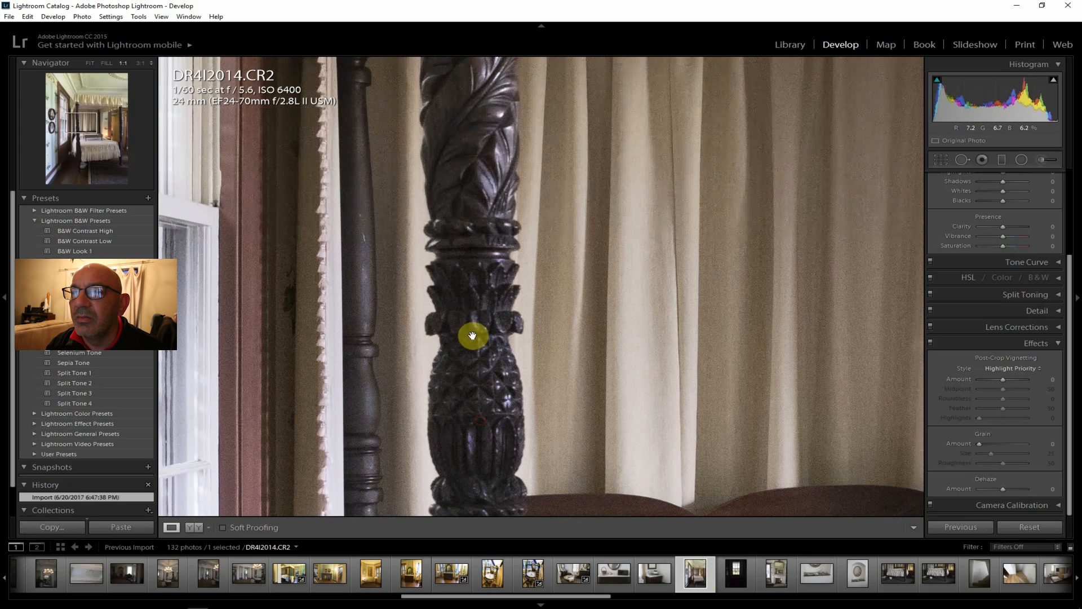
left_click(89, 62)
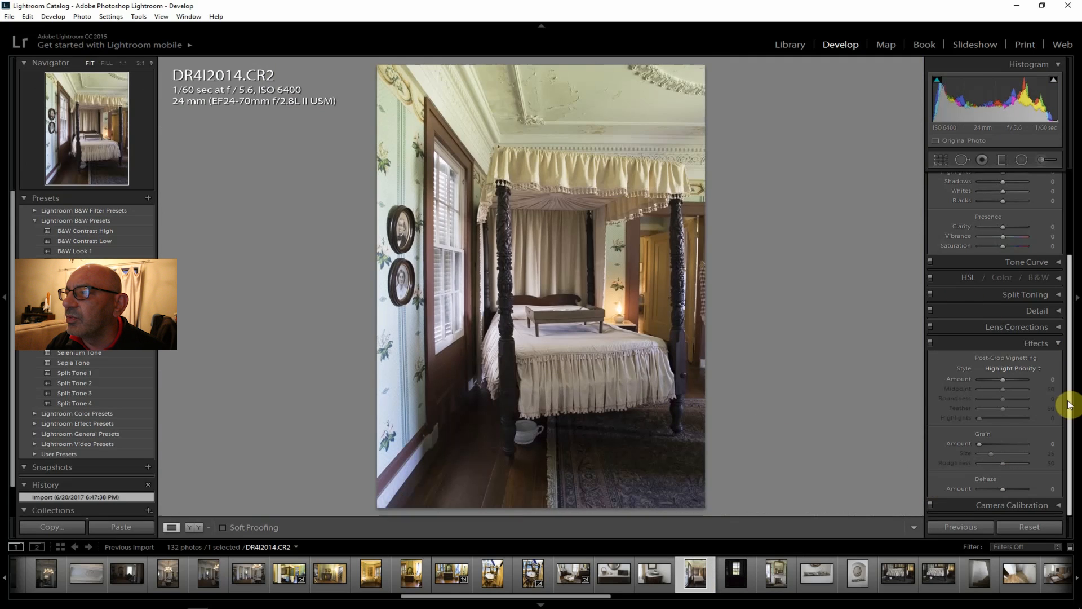
left_click_drag(1071, 404, 1064, 288)
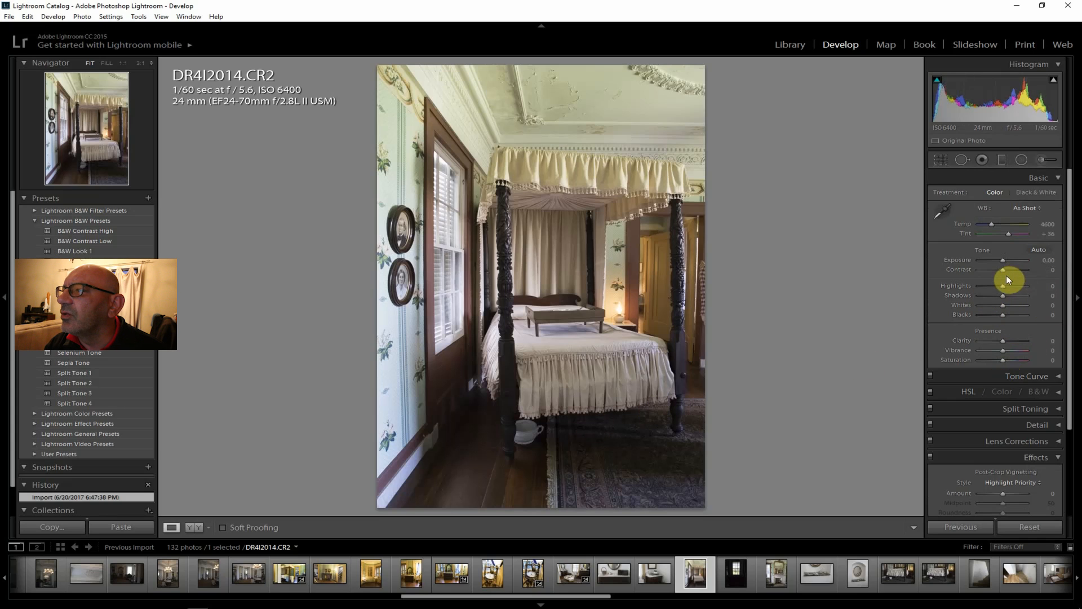
left_click_drag(1003, 271, 1012, 296)
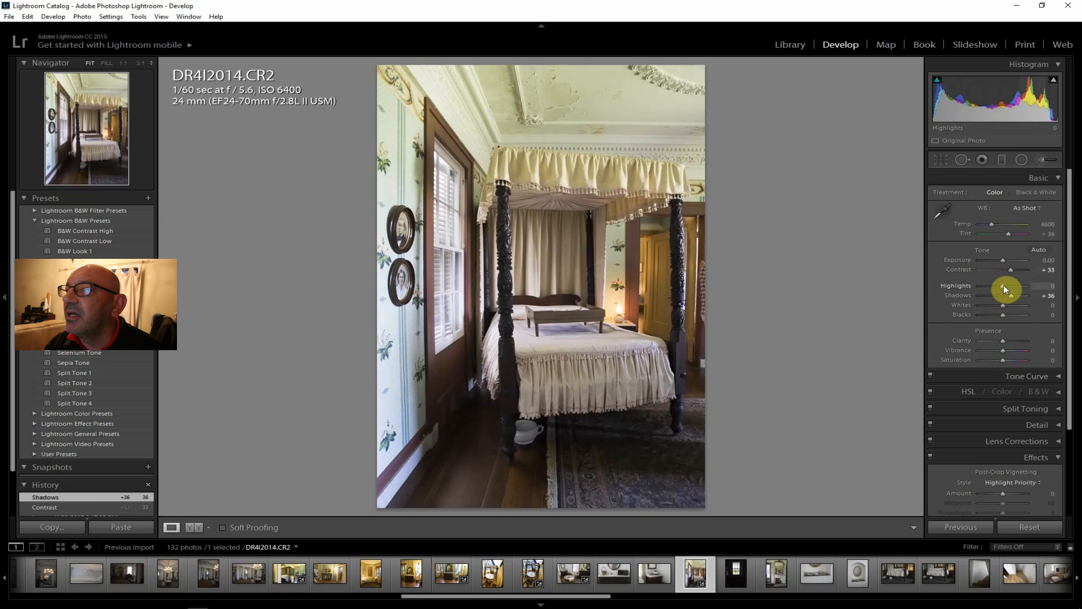
left_click_drag(1003, 285, 996, 285)
left_click_drag(1003, 341, 1008, 357)
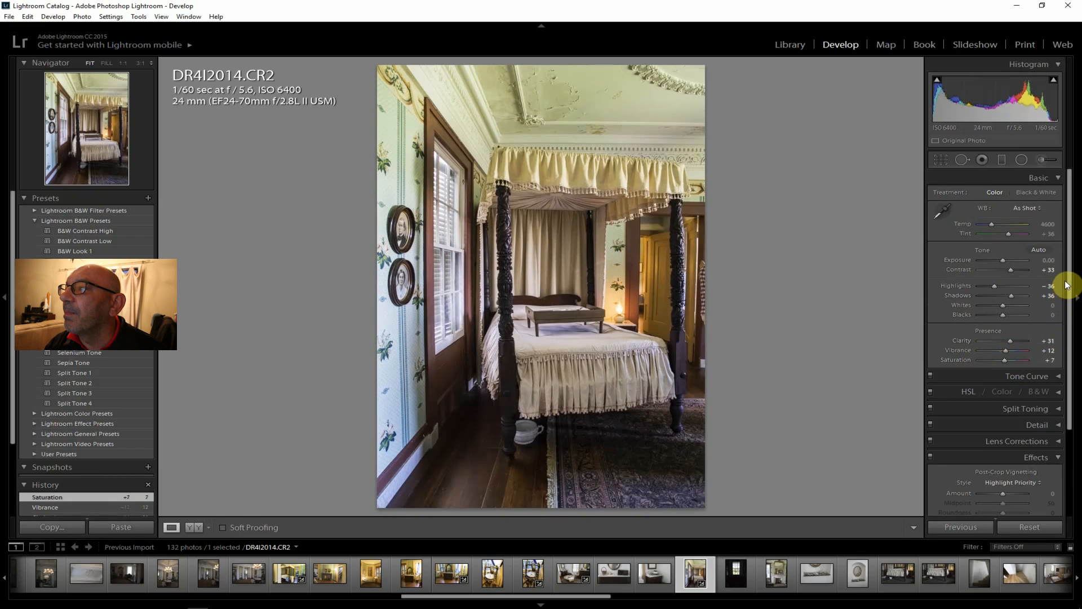
- Set the Dehaze amount to +10 and raise Shadows to +57 on the canopy bed photo
left_click_drag(1067, 285, 1070, 495)
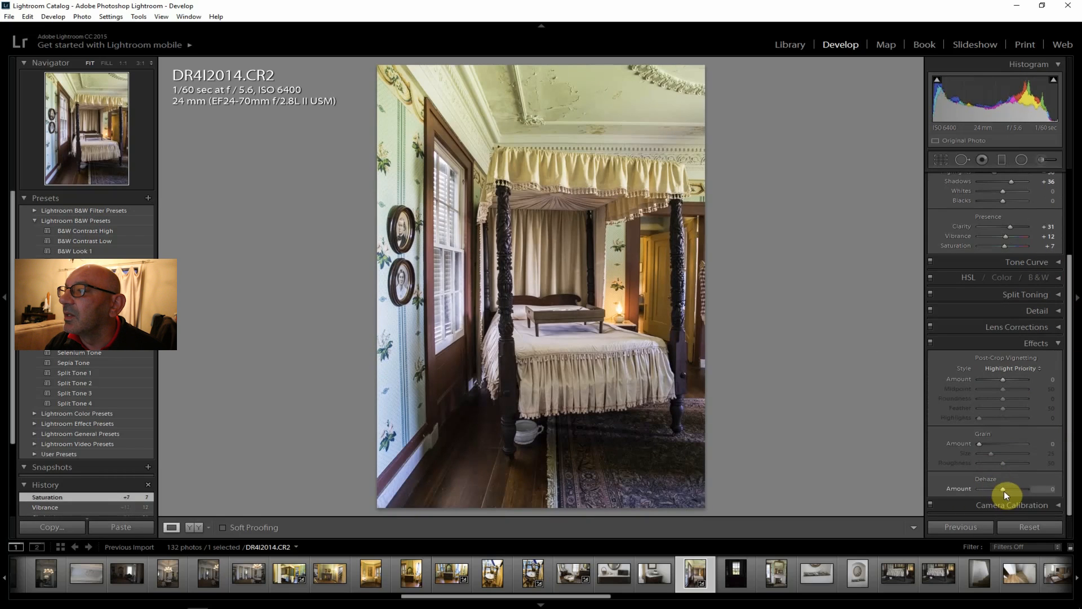
left_click_drag(1003, 490, 1005, 489)
left_click_drag(1070, 455, 1065, 283)
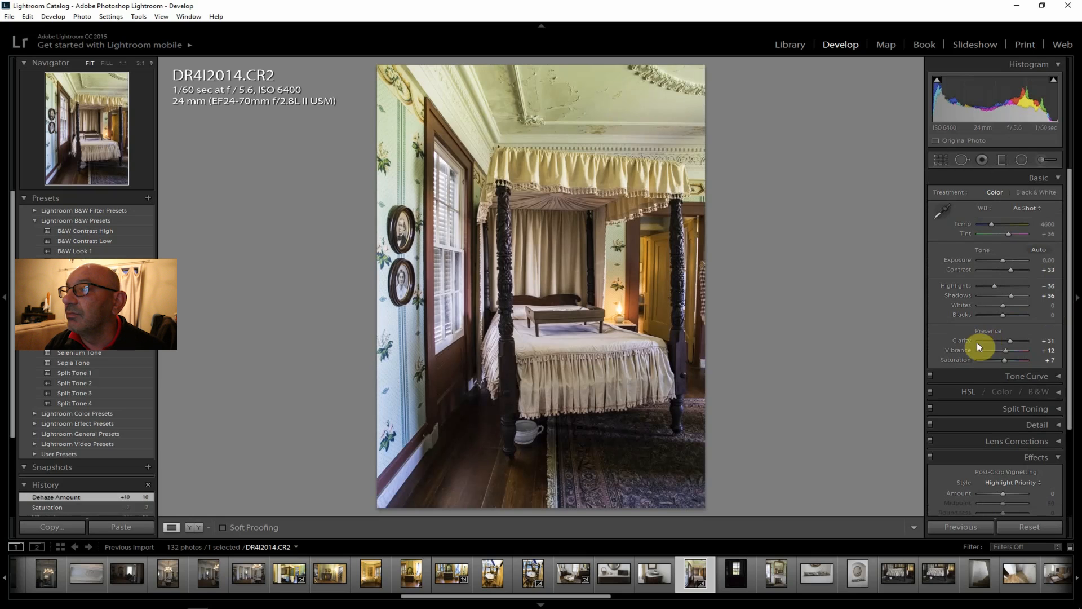
left_click_drag(1014, 295, 1016, 295)
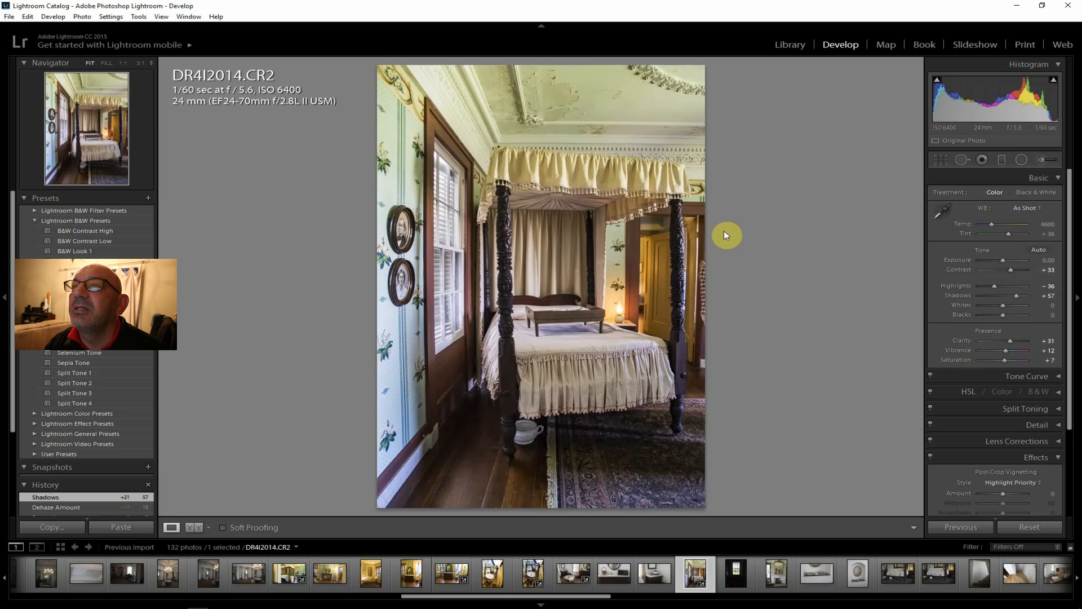
- Export DR4I2014.CR2 to the J:\ToPost folder with the existing export settings
left_click(9, 17)
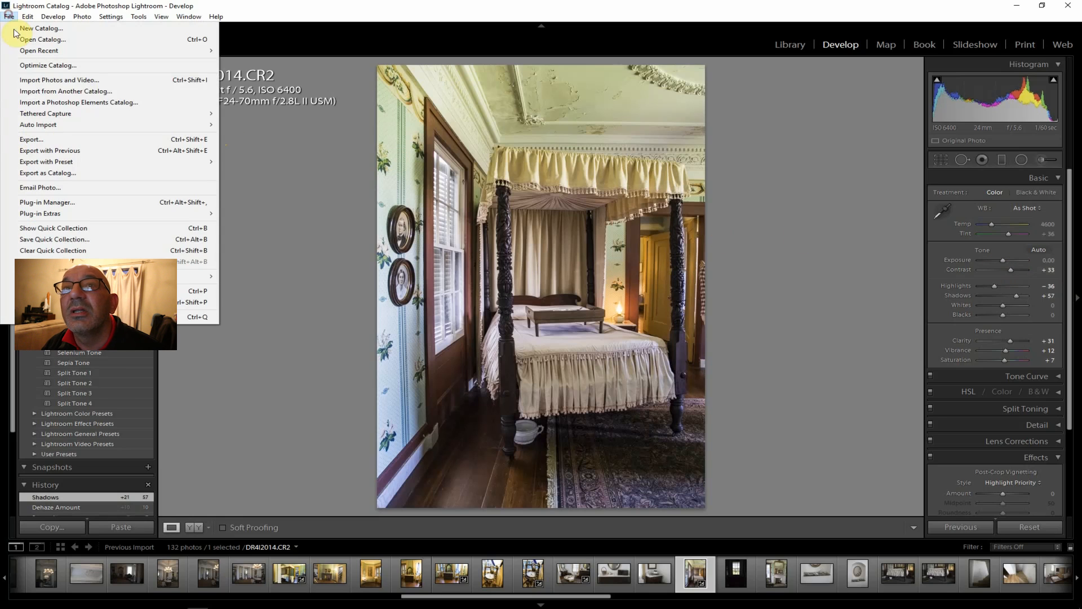
left_click(51, 139)
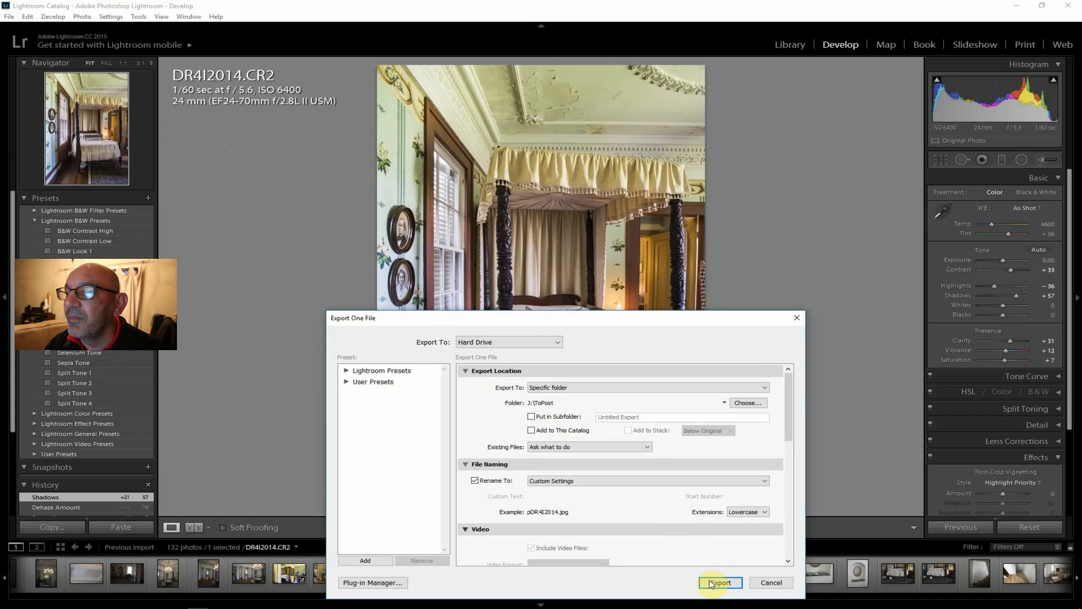
left_click(715, 581)
- Bring up the dark window and sofa photo DR4I2015.CR2 and set Clarity to +2 and Shadows to +79
left_click(739, 580)
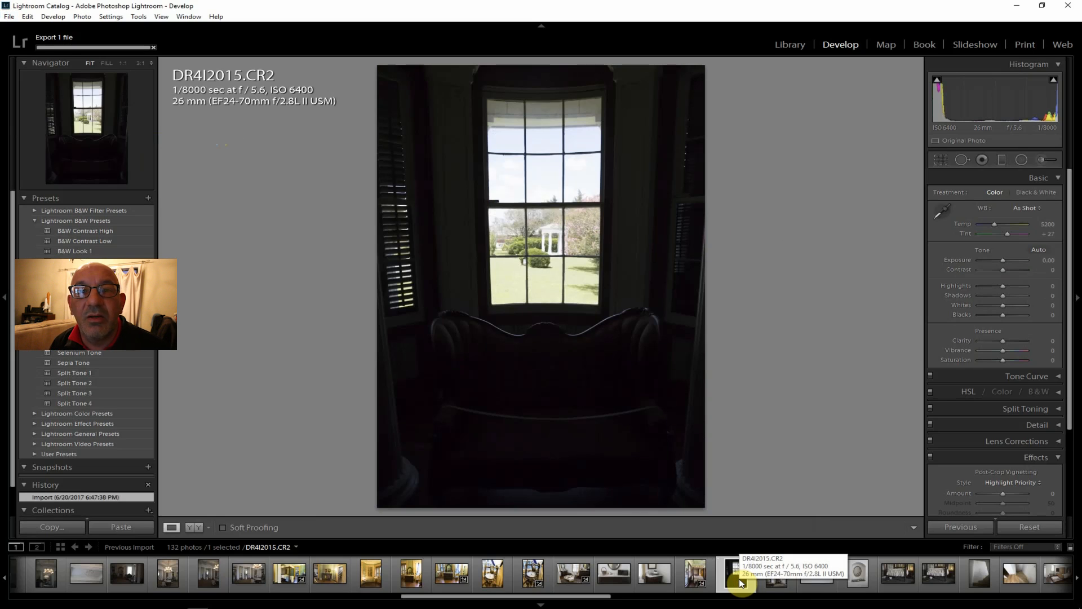
left_click(1004, 341)
left_click_drag(1004, 294, 1022, 296)
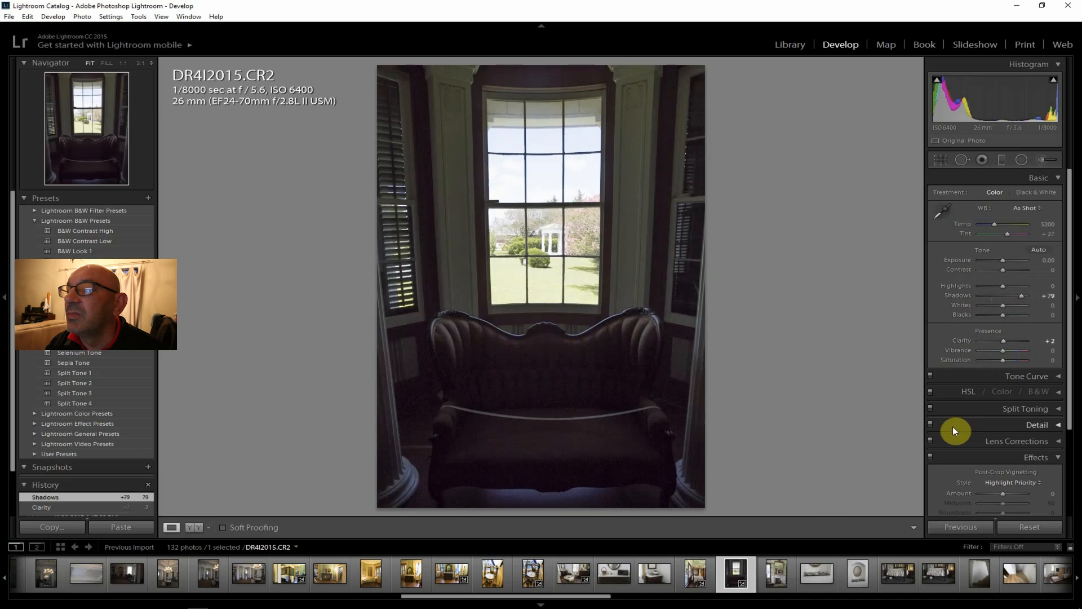
- Review the photos from DR4I2016.CR2 to DR4I2022.CR2 one by one, and bring up the bedroom photo DR4I2023.CR2
left_click(772, 580)
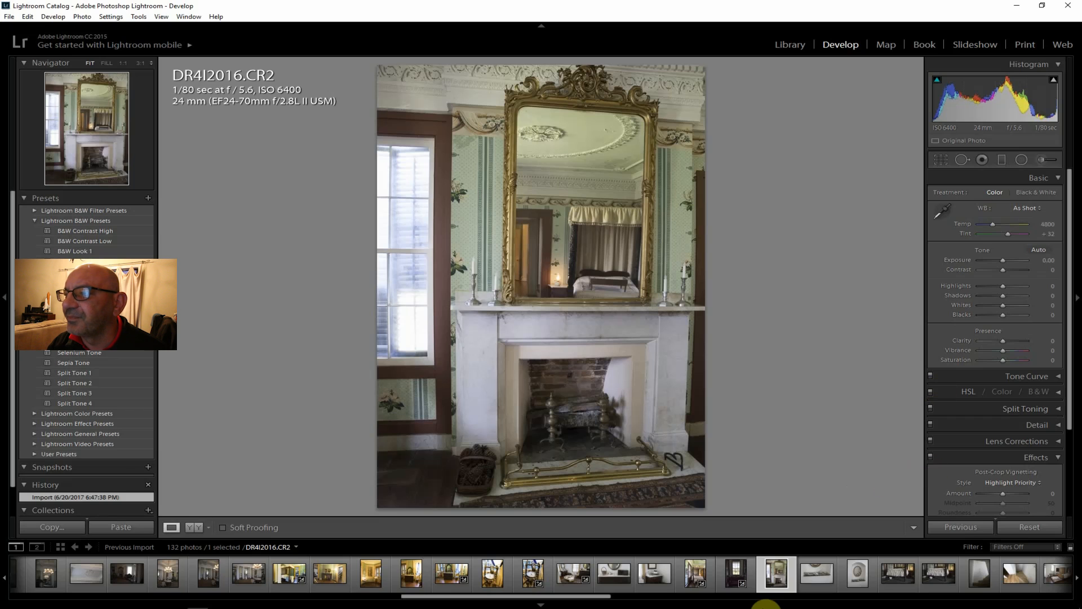
left_click(814, 573)
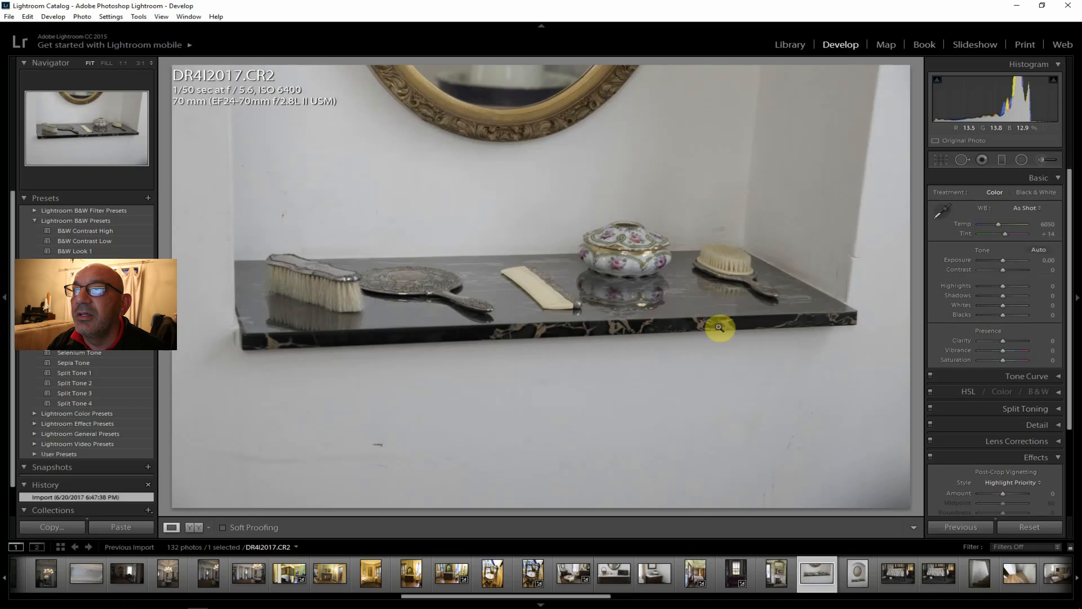
left_click(857, 576)
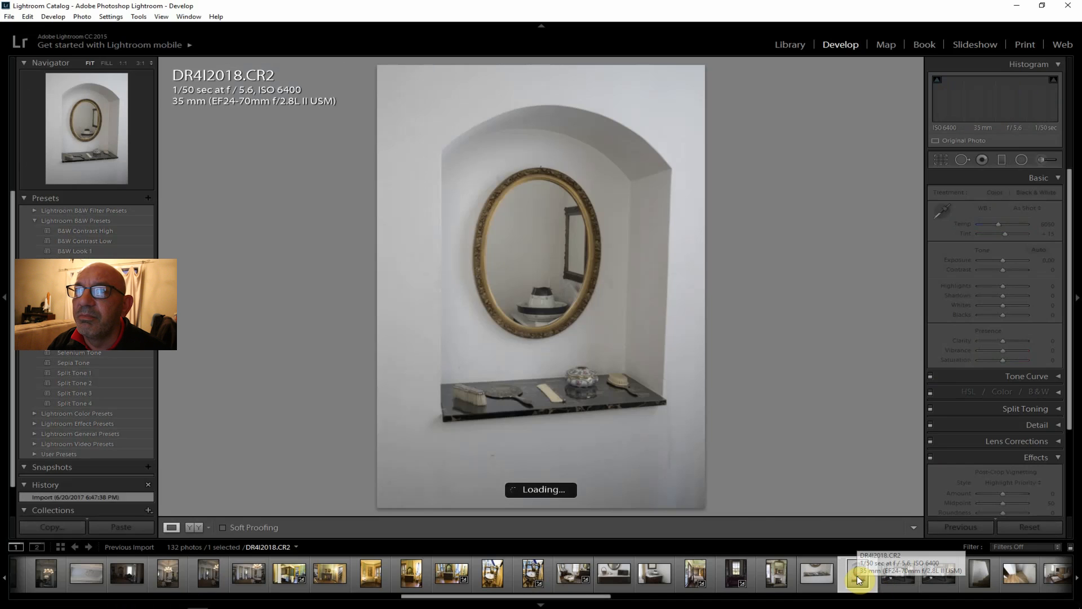
left_click(894, 572)
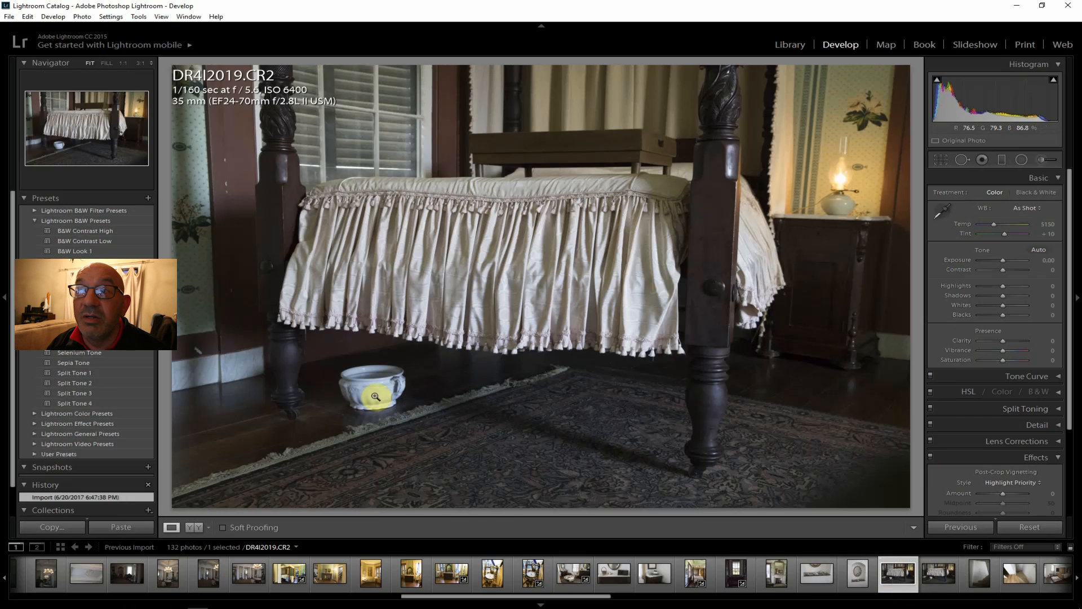
left_click(928, 574)
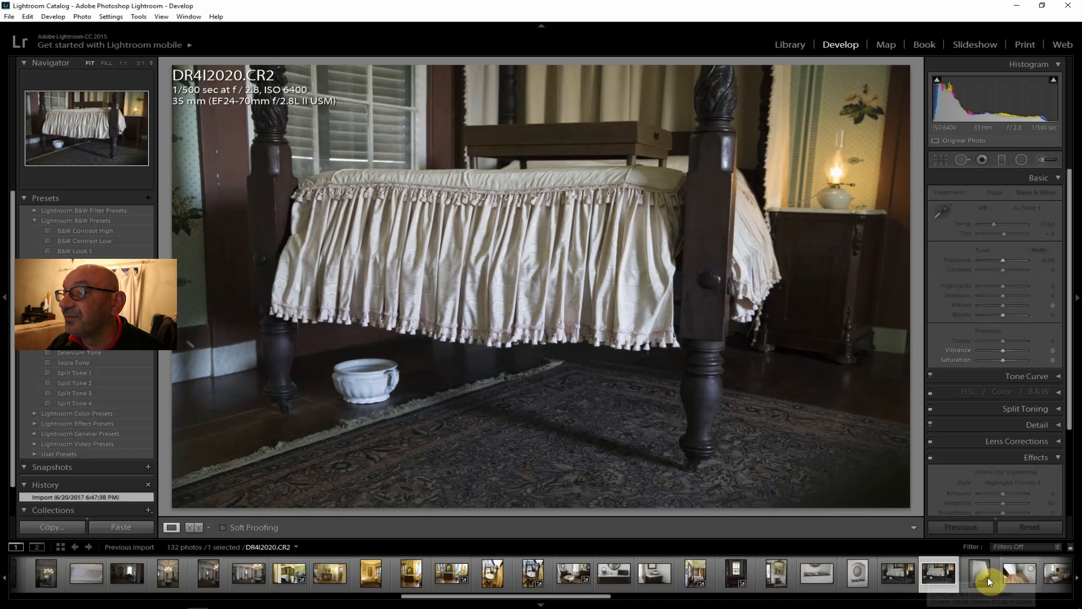
left_click(979, 578)
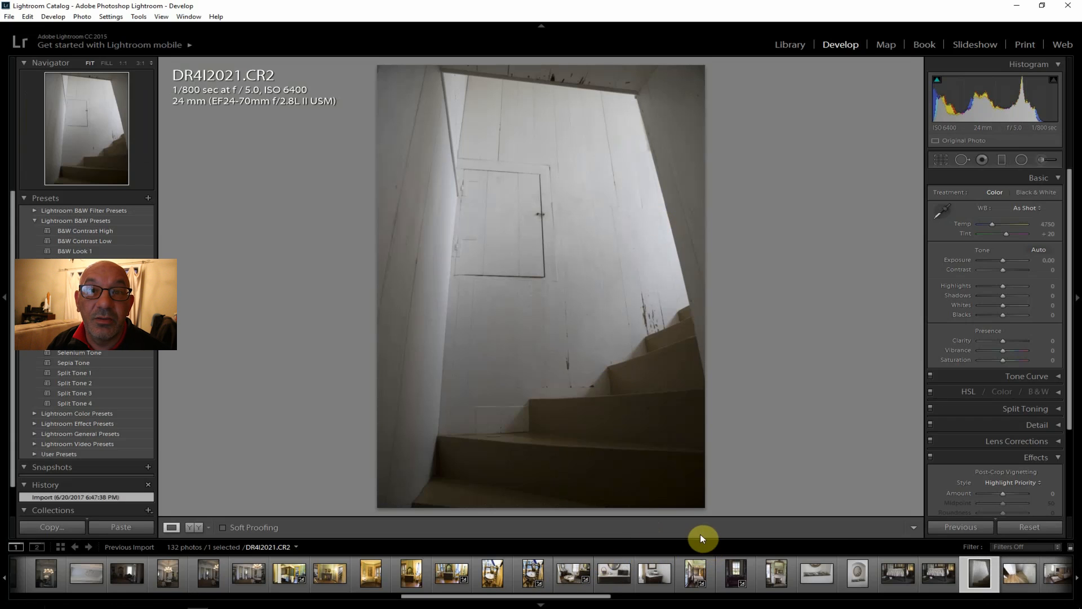
left_click(1014, 575)
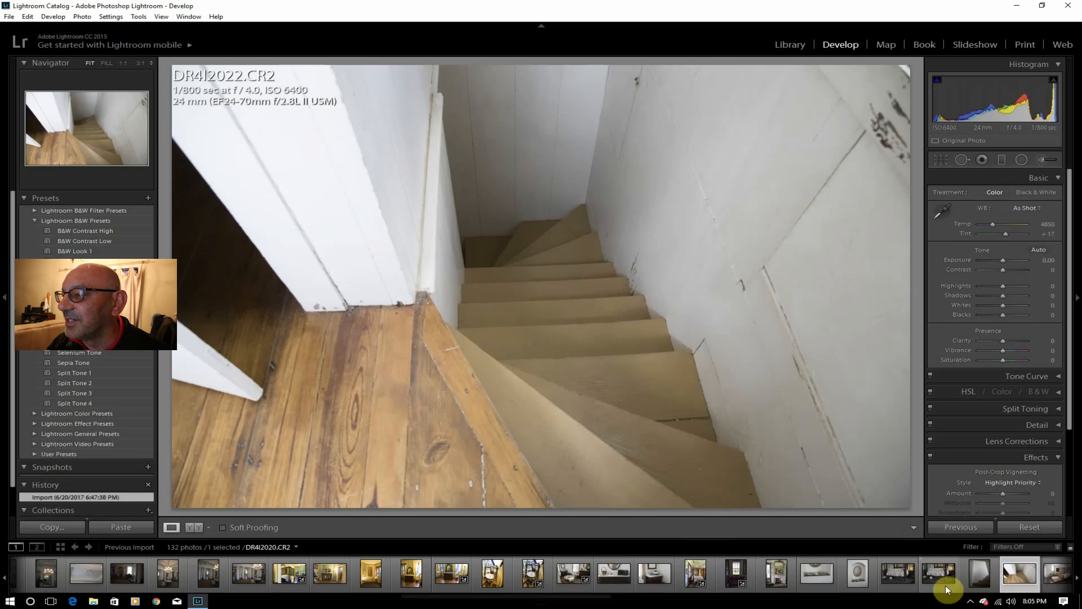
left_click_drag(592, 595, 654, 604)
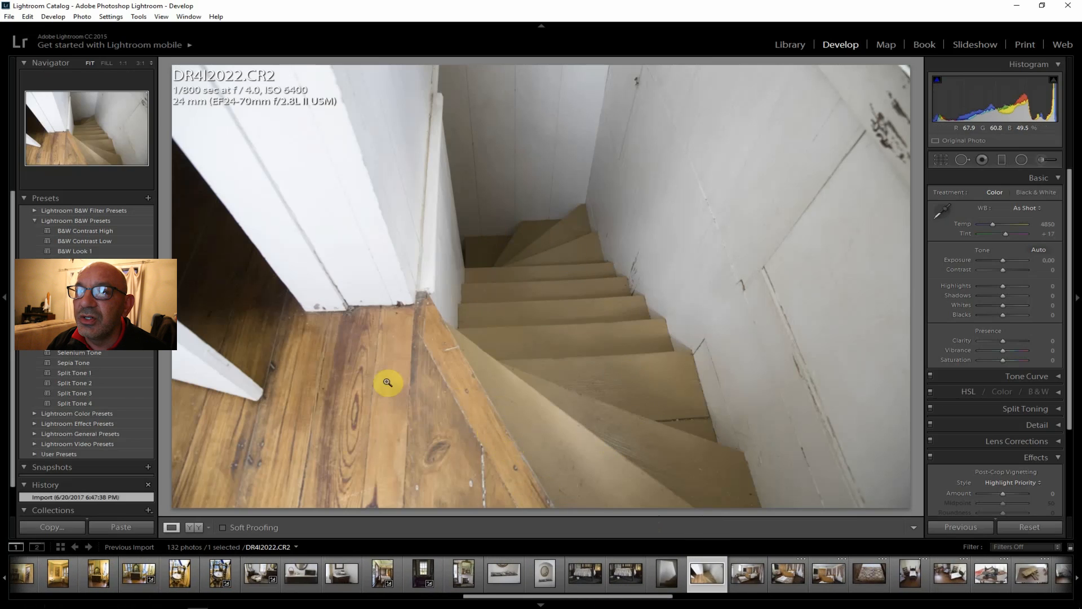
left_click(748, 577)
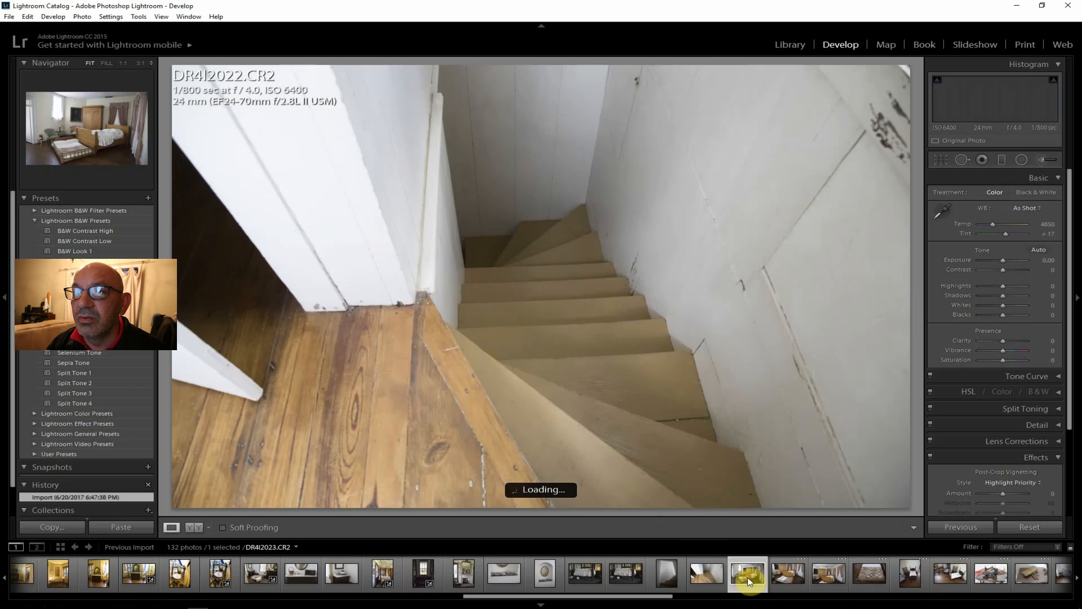
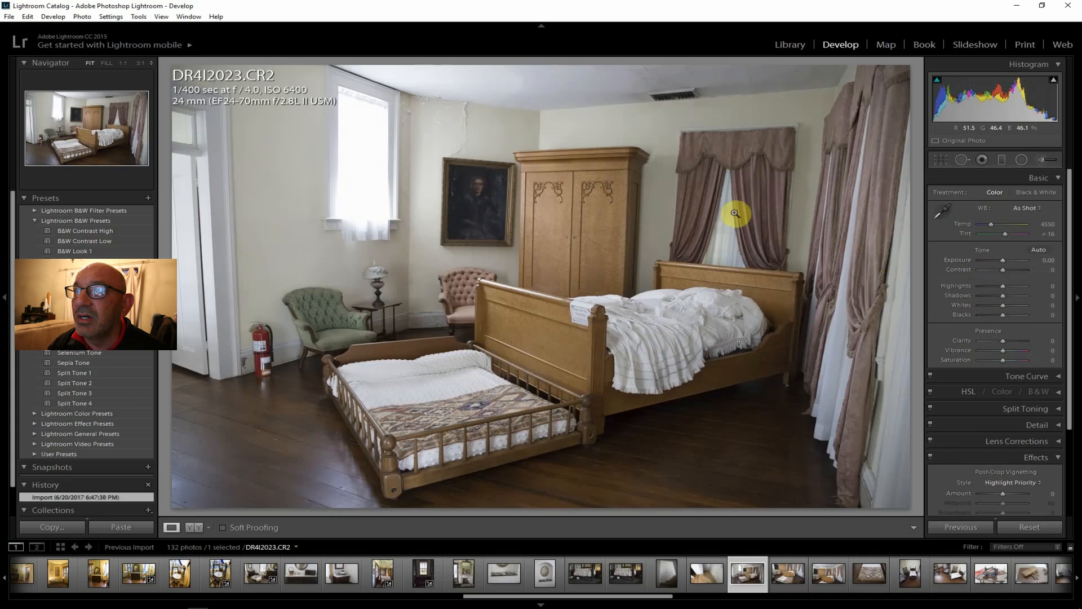
- Examine the portrait and the cracked wall above it in DR4I2023.CR2 at 1:1, and return to the whole-photo view
left_click(471, 199)
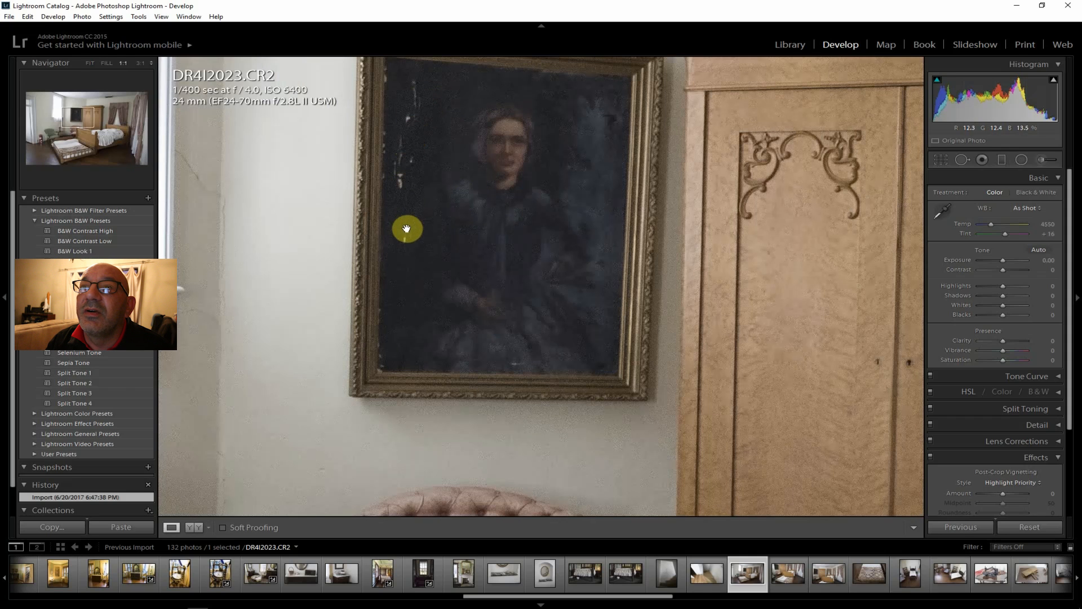
left_click_drag(316, 174, 285, 316)
left_click_drag(367, 124, 326, 245)
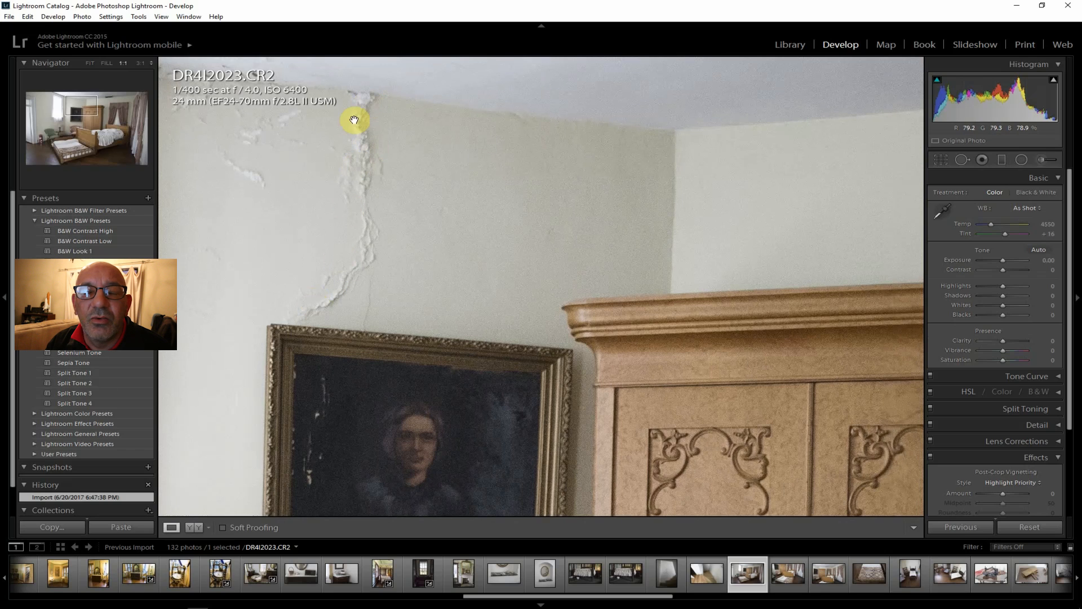
left_click_drag(276, 438, 285, 338)
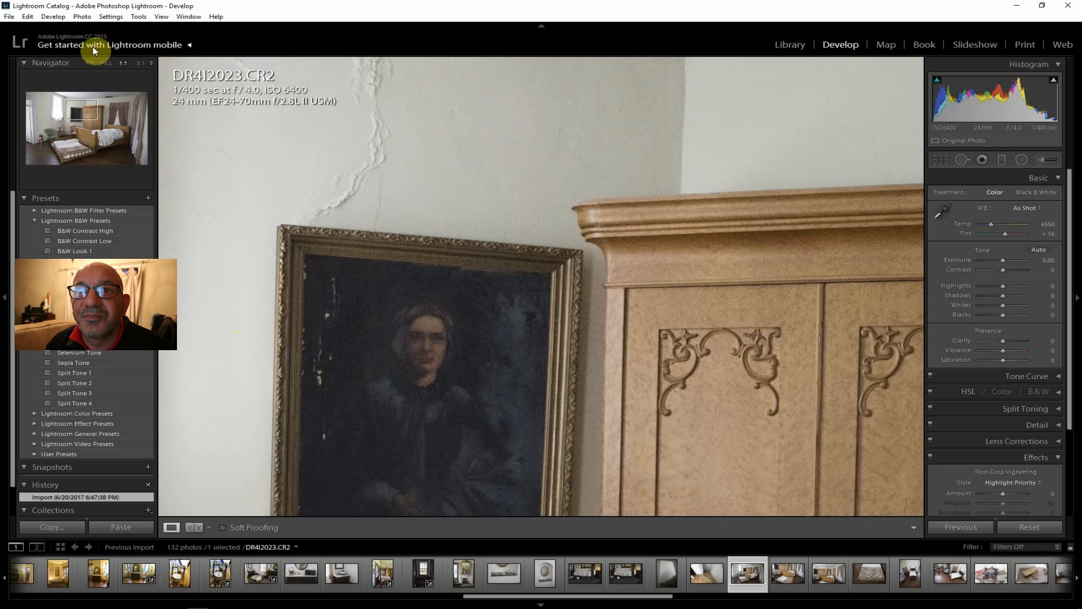
left_click(91, 63)
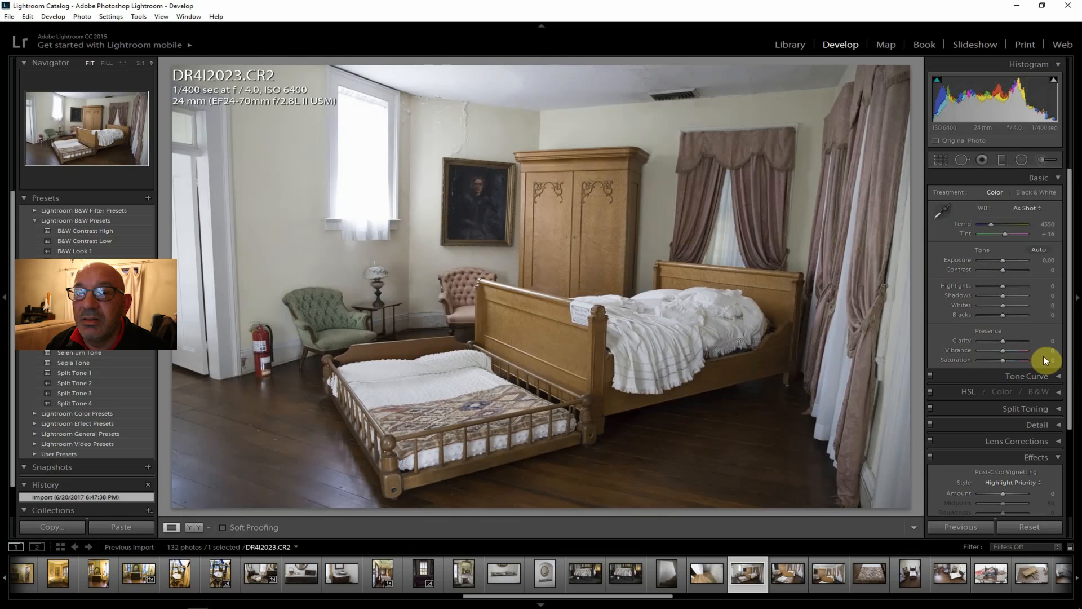
- On DR4I2023.CR2, set Clarity to +21, Contrast to +24, Shadows to +33, Highlights to -48, Vibrance to +12 and Saturation to +17
left_click_drag(1006, 340, 1008, 340)
left_click_drag(998, 271, 1006, 273)
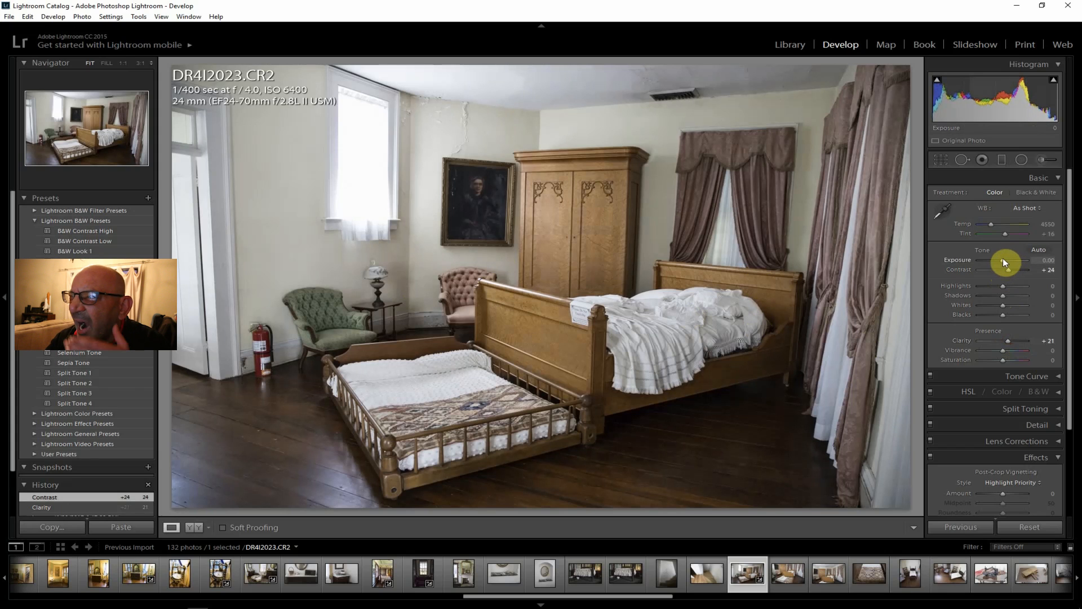
left_click_drag(1004, 293, 992, 287)
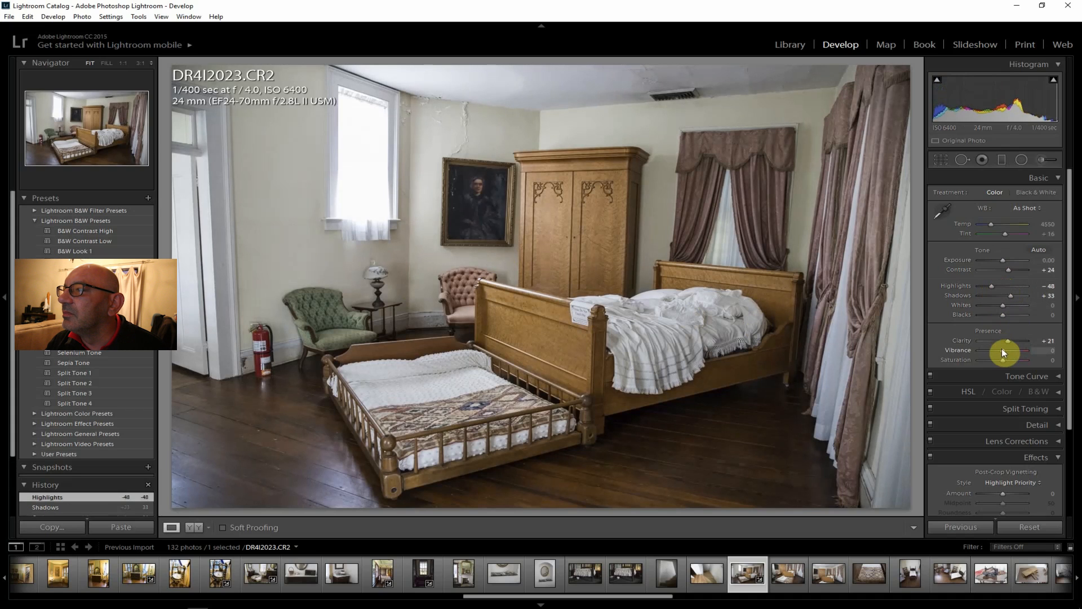
left_click_drag(1004, 347, 1006, 360)
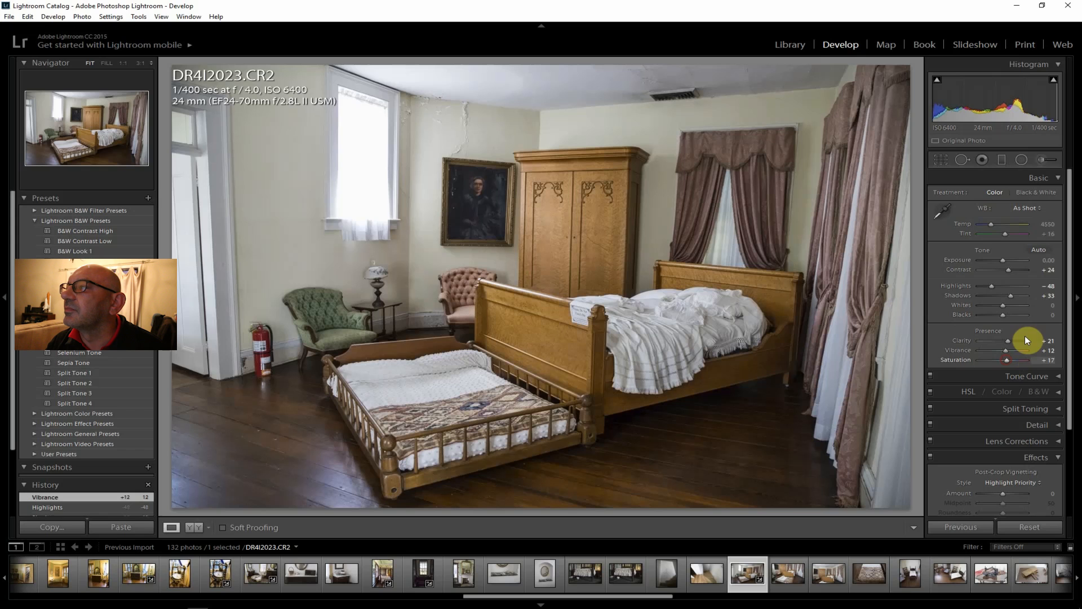
- Set the Dehaze amount to +24 on the bedroom photo DR4I2023.CR2
scroll(1069, 276, "down", 3)
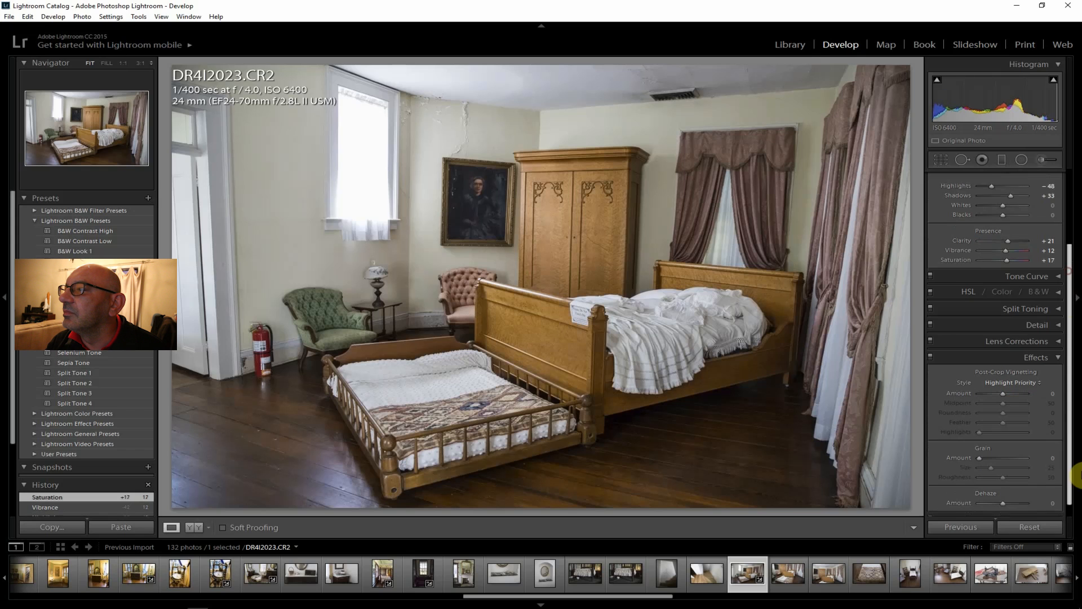
left_click_drag(1010, 489, 1012, 488)
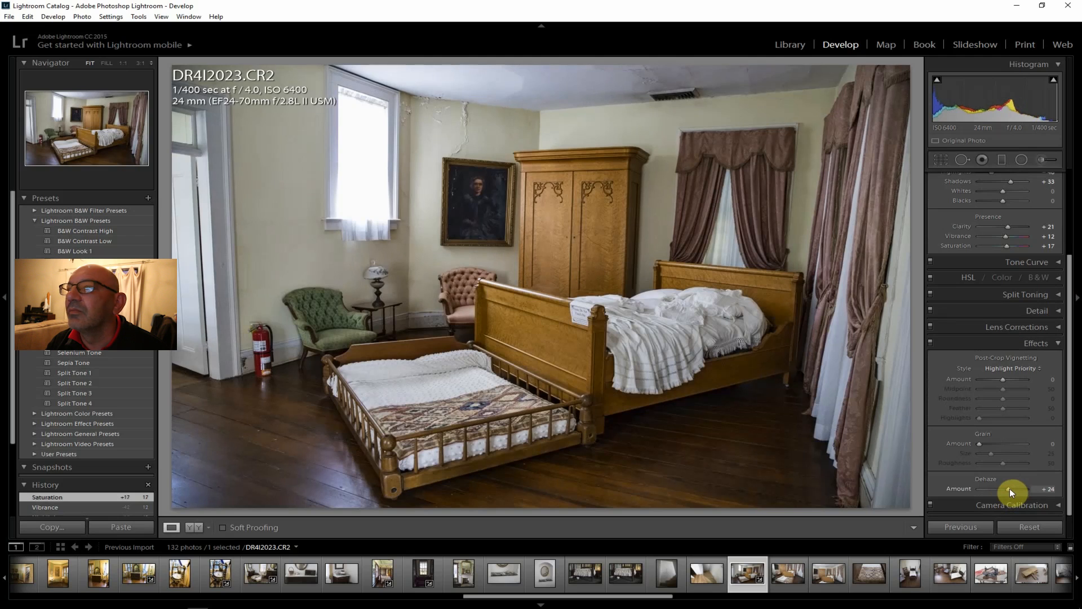
left_click_drag(1010, 488, 1010, 488)
- Enable the lens profile corrections and raise Shadows to +50 on DR4I2023.CR2
left_click(1040, 327)
left_click(979, 357)
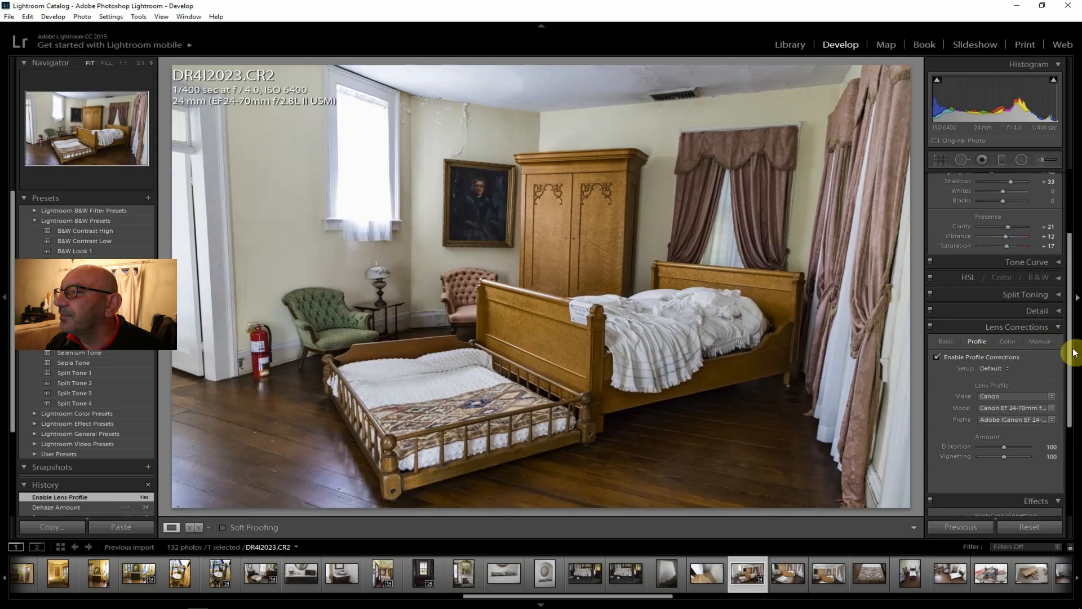
left_click_drag(1071, 352, 1065, 223)
left_click(1010, 296)
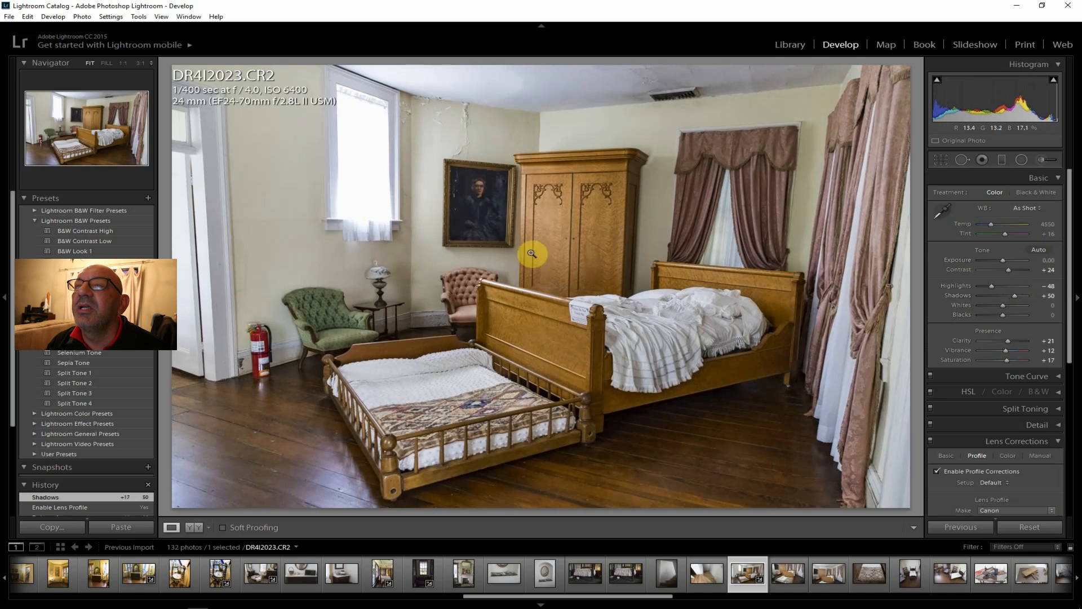
- Export the corrected bedroom photo DR4I2023.CR2 with the existing export settings
left_click(9, 16)
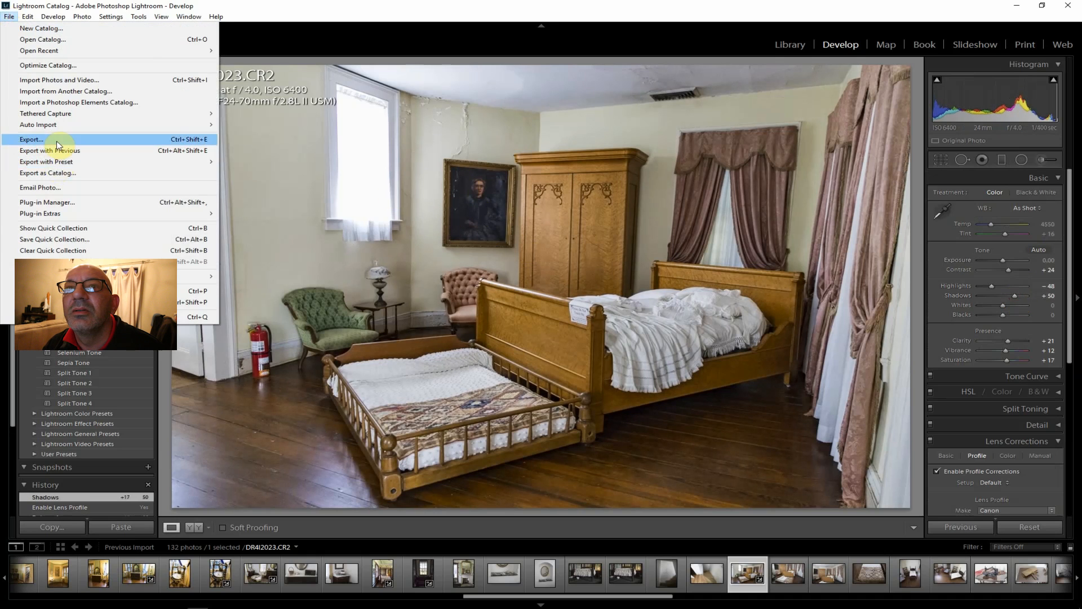
left_click(51, 139)
left_click(722, 583)
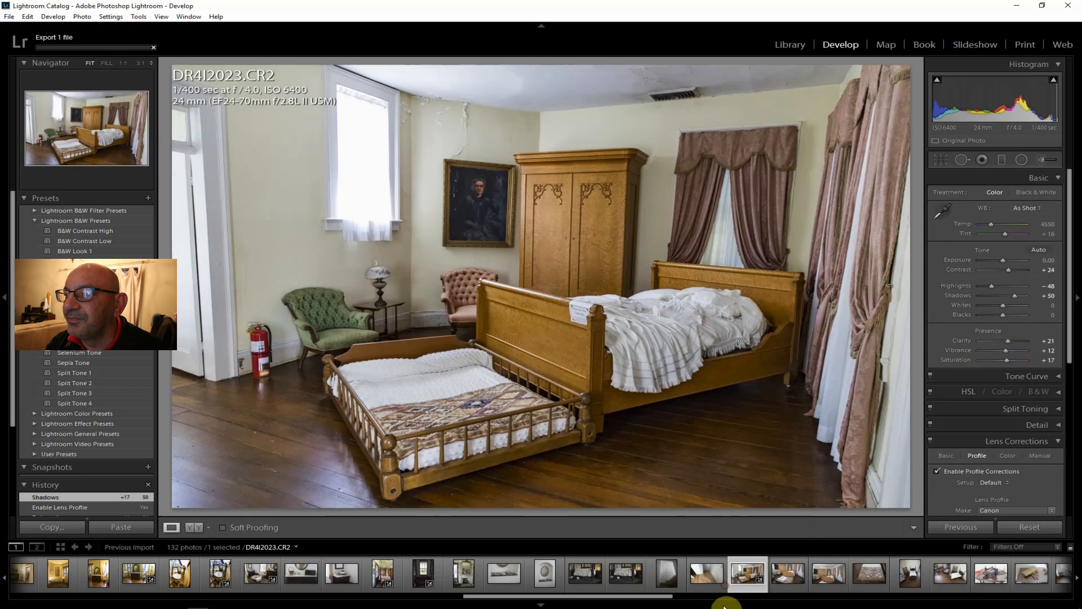
- Look through the next two bedroom photos, open the quilt photo DR4I2026.CR2 and enable its lens profile corrections
left_click(800, 587)
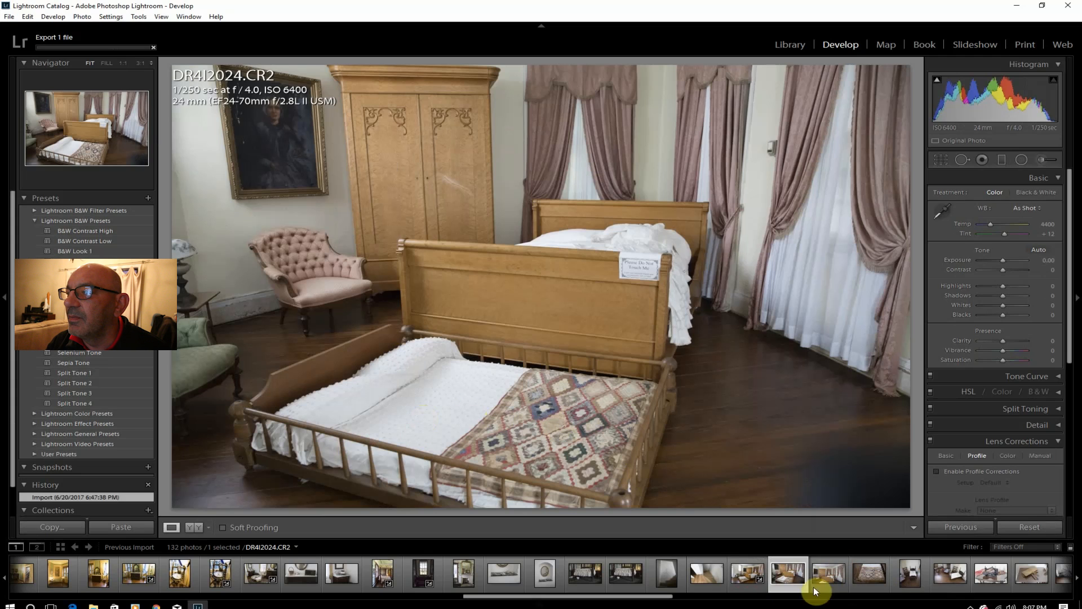
left_click(833, 581)
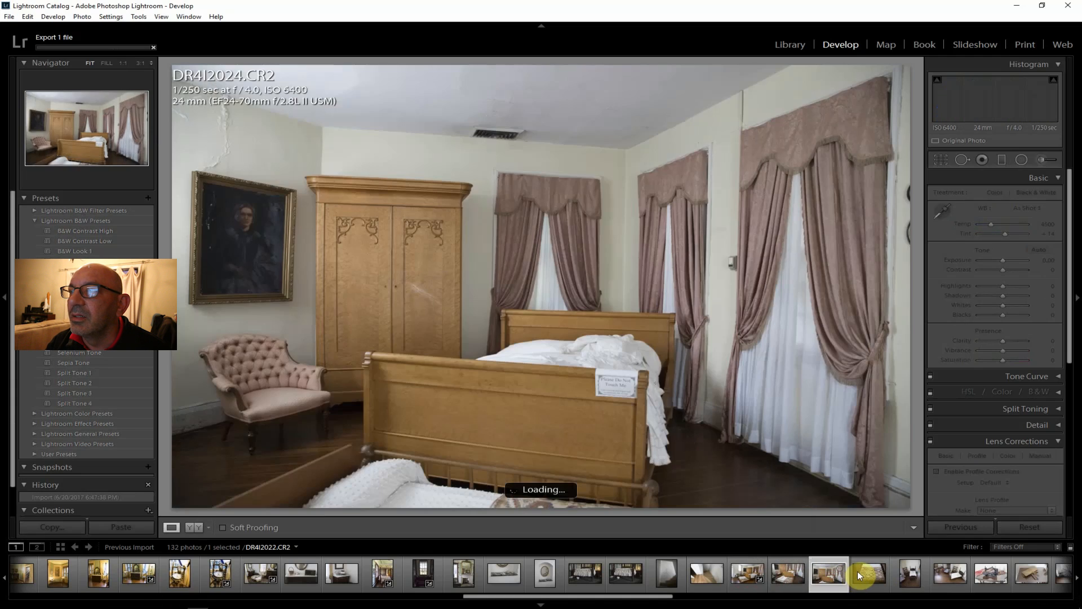
left_click(857, 571)
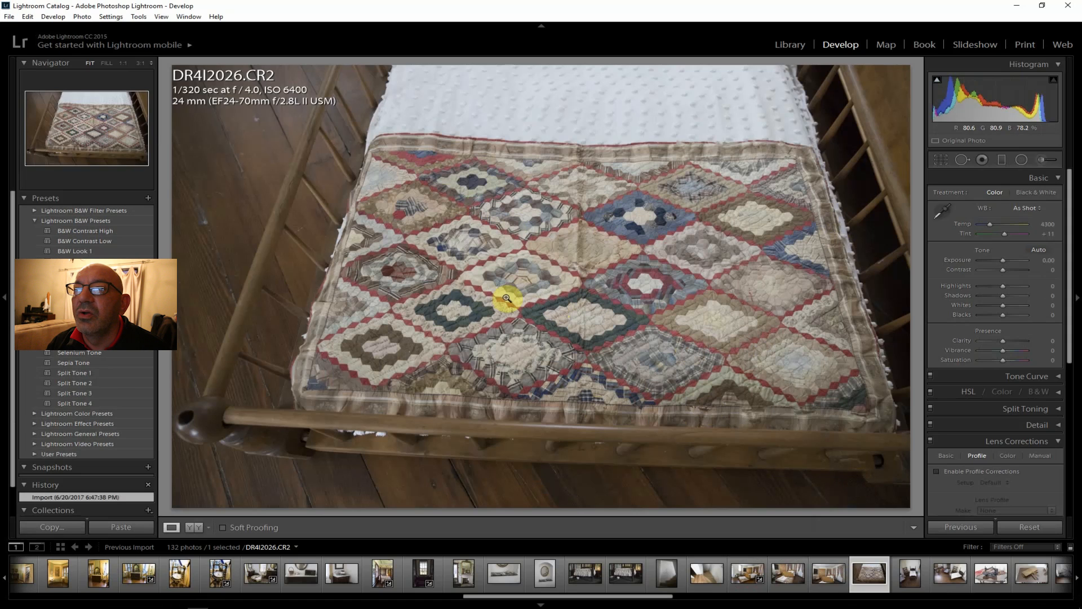
left_click(973, 477)
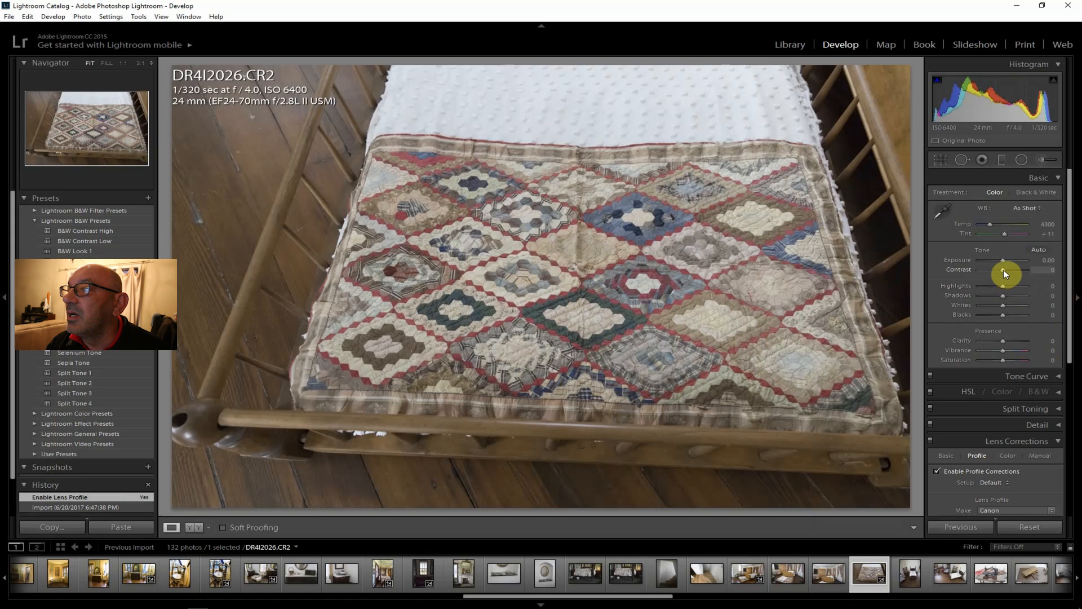
- On DR4I2026.CR2, set Contrast to +24, Clarity to +21, Vibrance and Saturation to +12, Shadows to +36 and Highlights to -38
left_click_drag(1003, 269, 1009, 269)
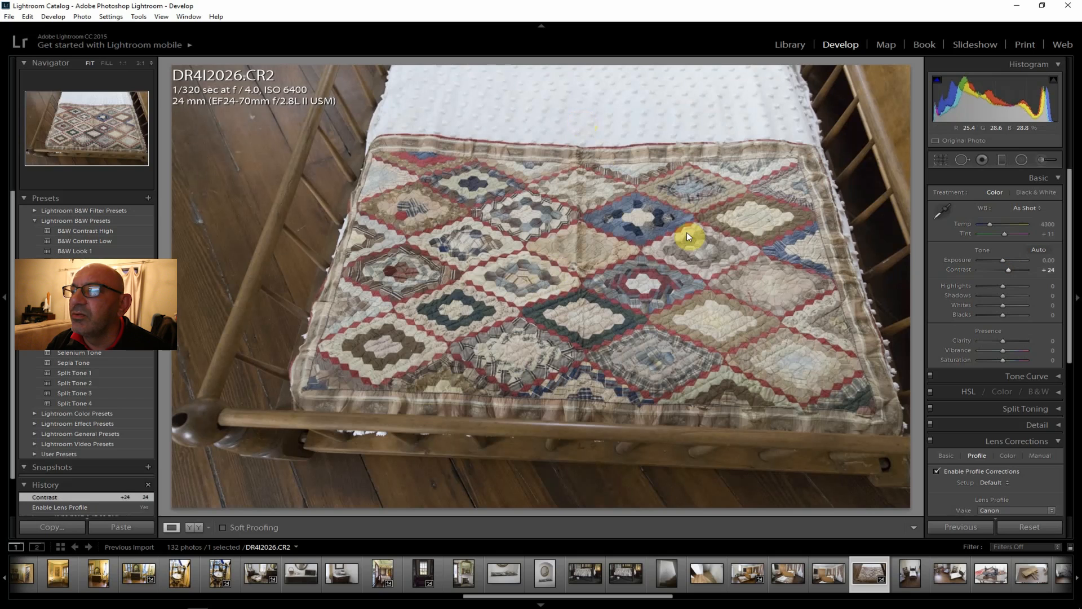
left_click_drag(1007, 342, 1008, 340)
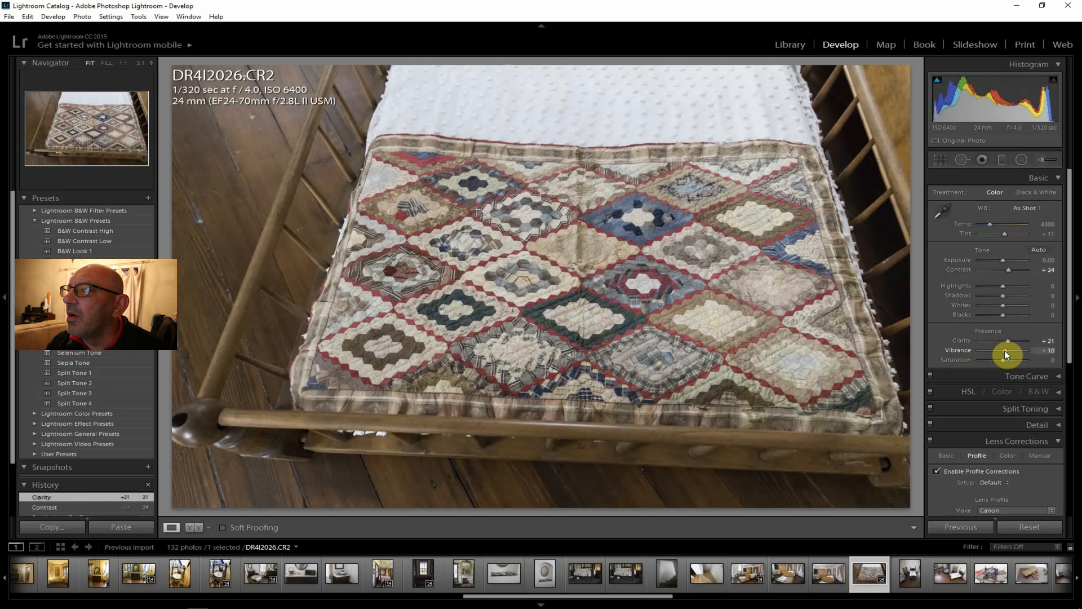
left_click_drag(1006, 350, 1003, 354)
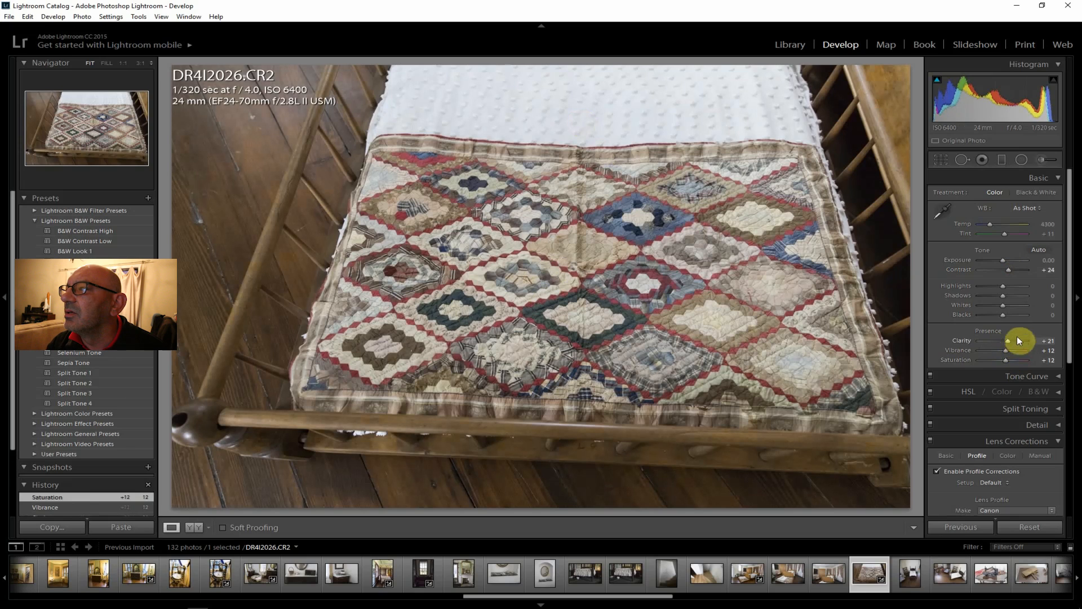
left_click_drag(1004, 297, 1012, 297)
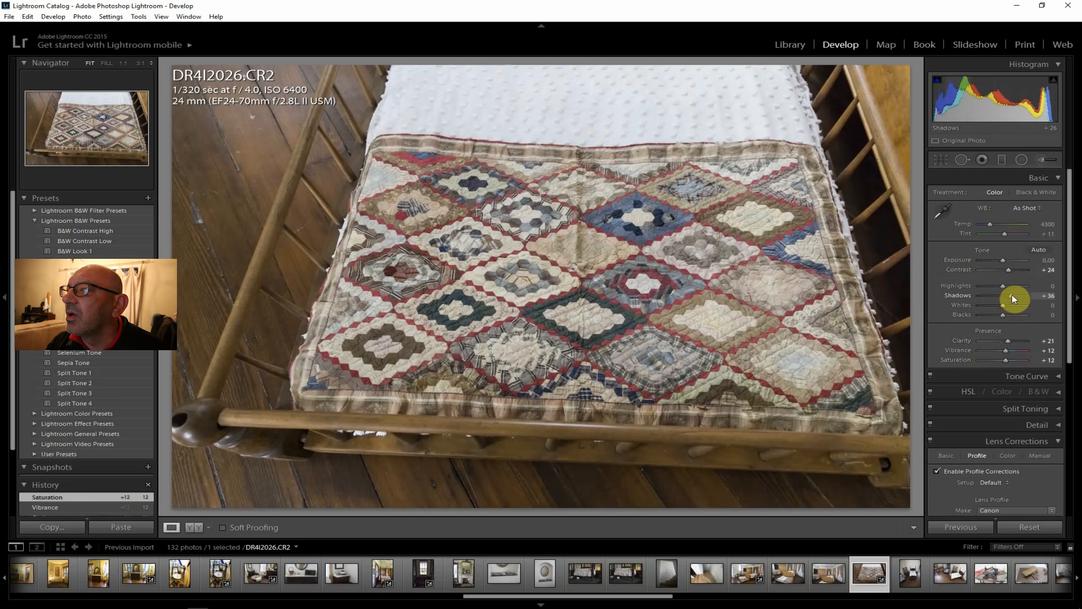
left_click(1004, 286)
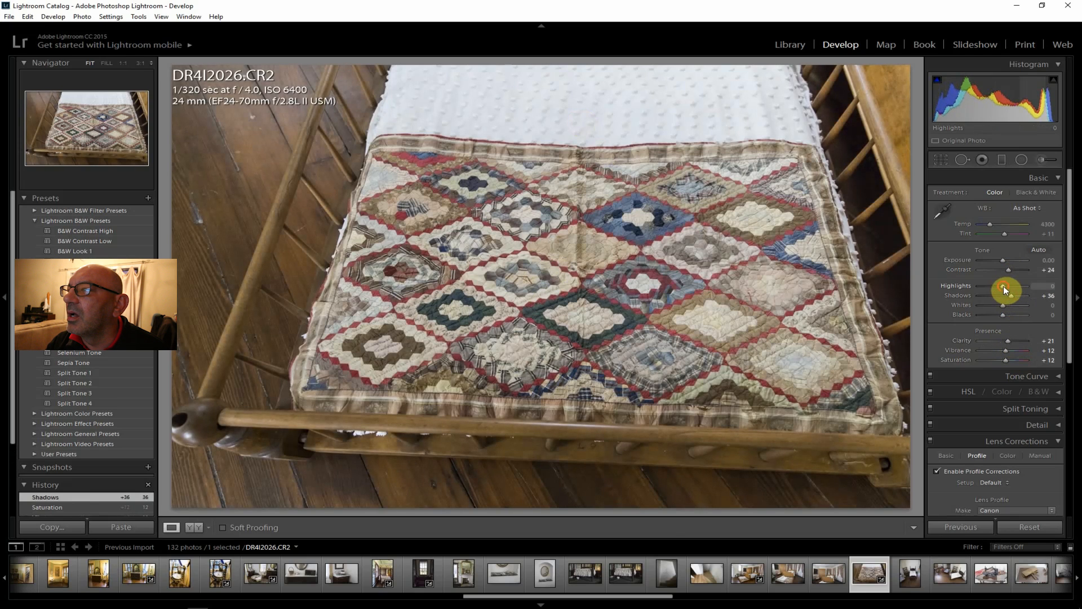
left_click_drag(996, 284, 994, 289)
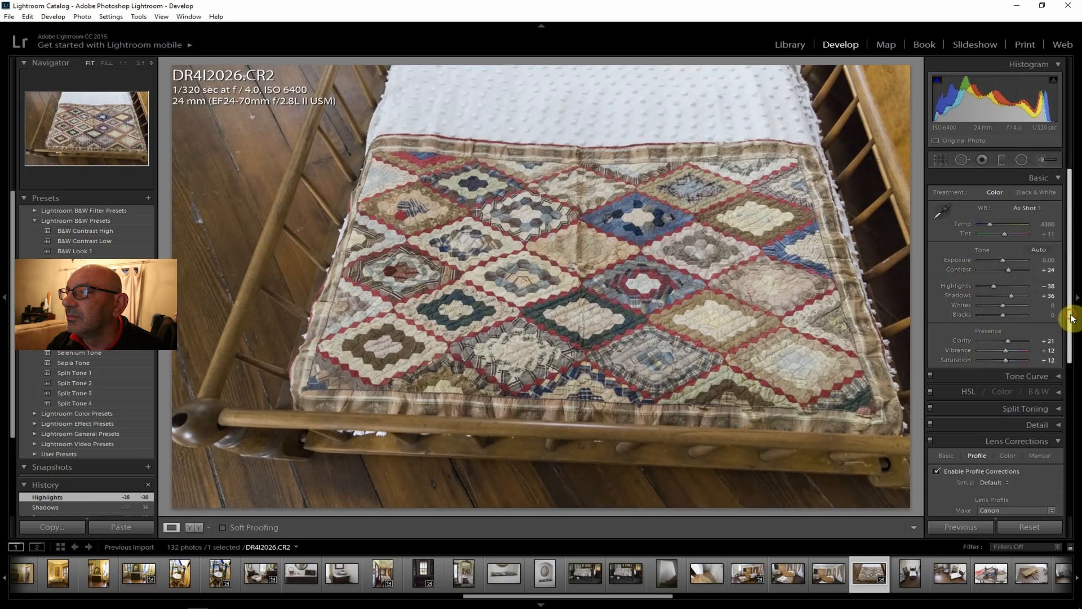
- Set the Dehaze amount to +14 on the quilt photo DR4I2026.CR2 and export it with the existing settings
left_click_drag(1072, 318, 1074, 474)
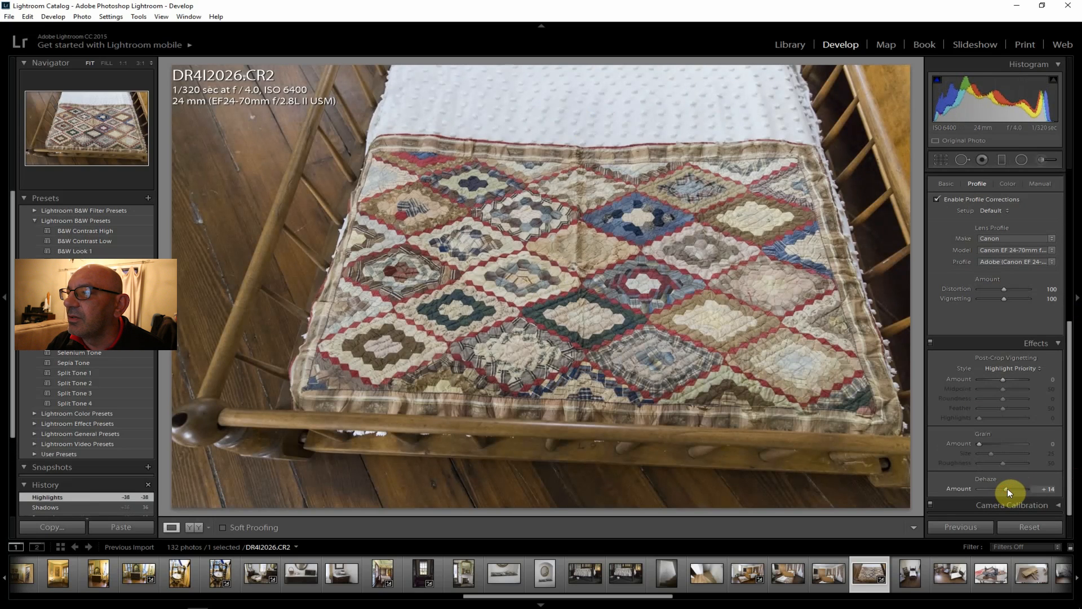
left_click_drag(1072, 471, 1071, 319)
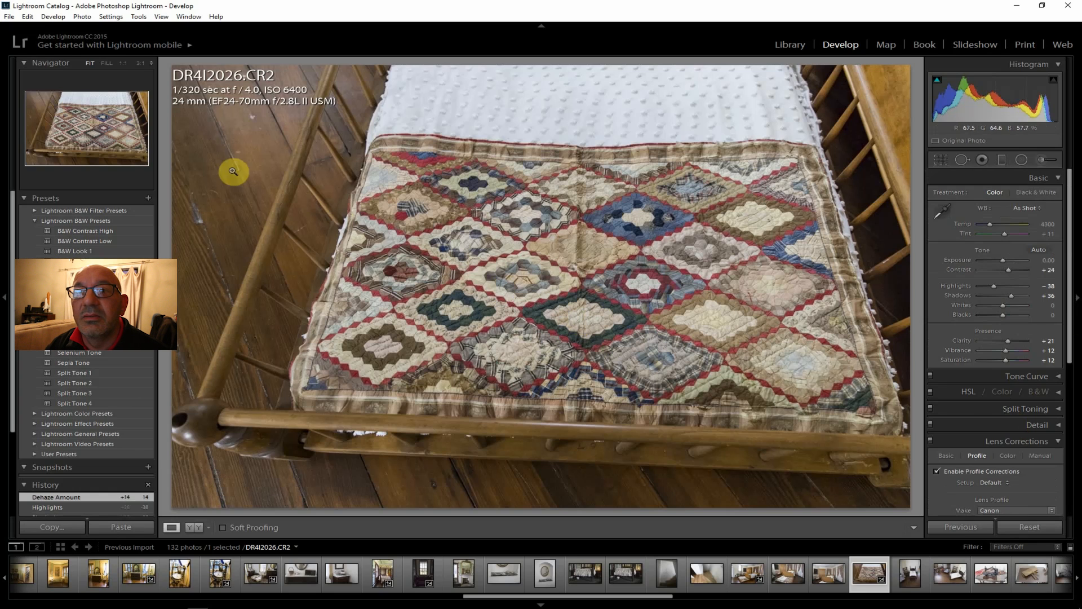
left_click(10, 17)
left_click(49, 138)
left_click(718, 581)
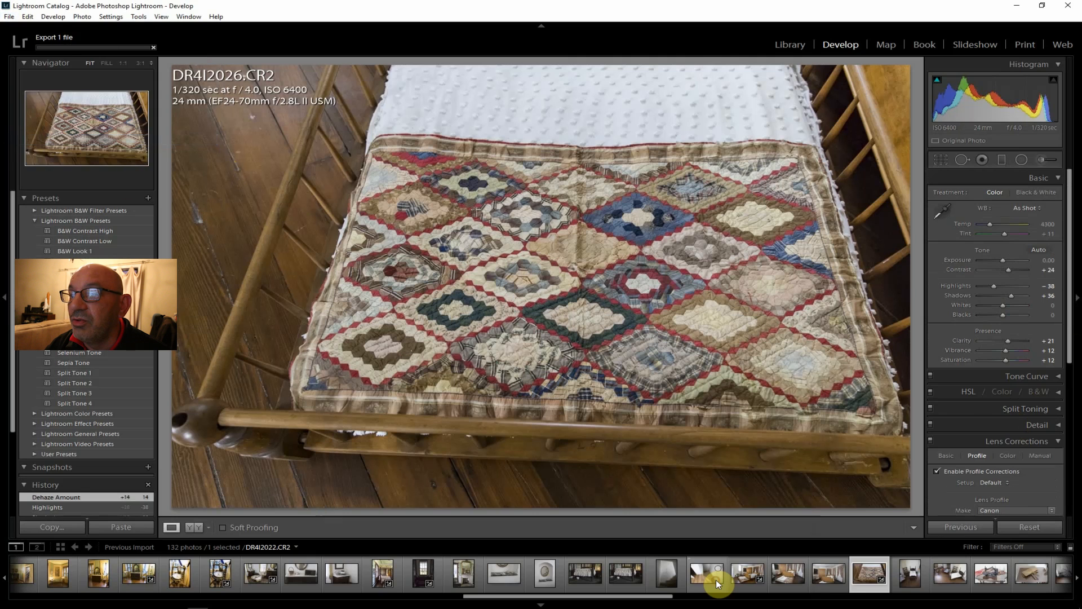
- View DR4I2027.CR2, then open the doll bed photo DR4I2028.CR2 and enable its lens profile corrections
left_click_drag(628, 594, 666, 596)
left_click(626, 574)
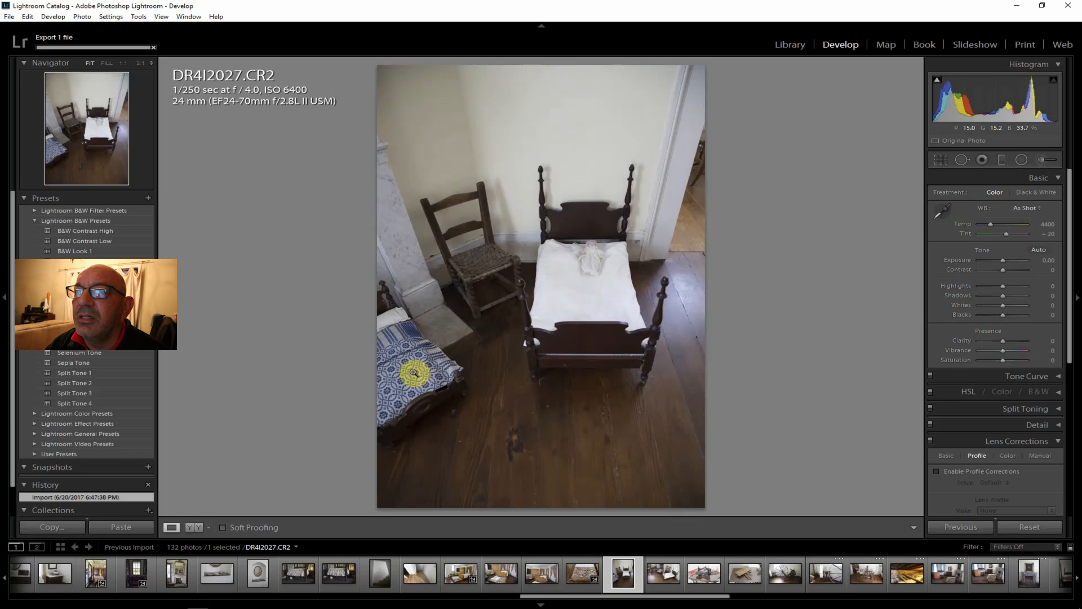
left_click(653, 573)
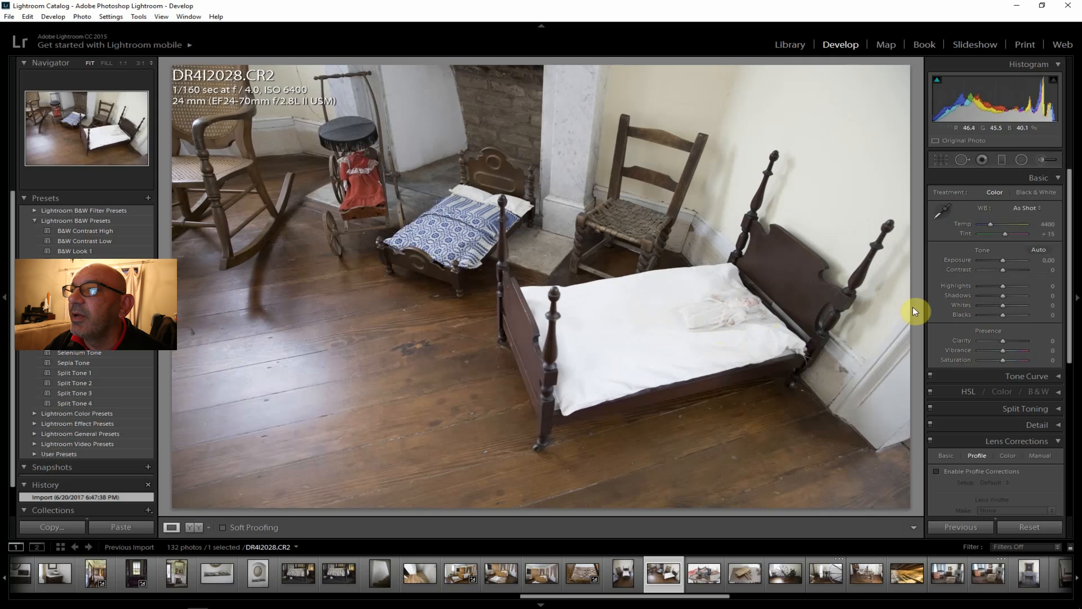
left_click(990, 478)
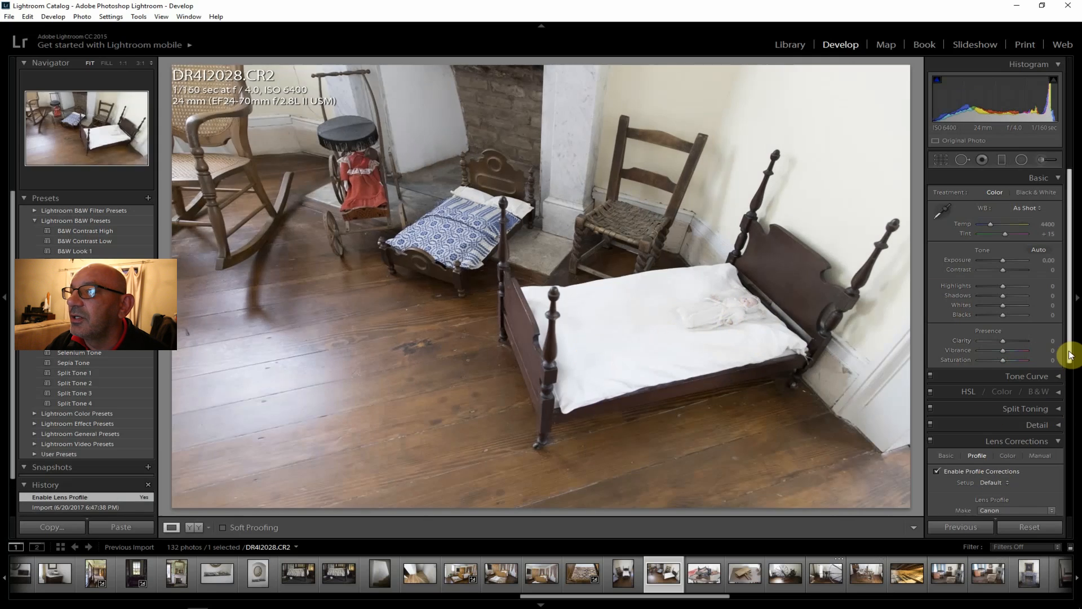
- On DR4I2028.CR2, set Contrast to +33, Clarity to +29 and Saturation to +12, raise Shadows and Vibrance, and lower Highlights
left_click_drag(1004, 294, 1013, 269)
left_click_drag(999, 343, 1013, 340)
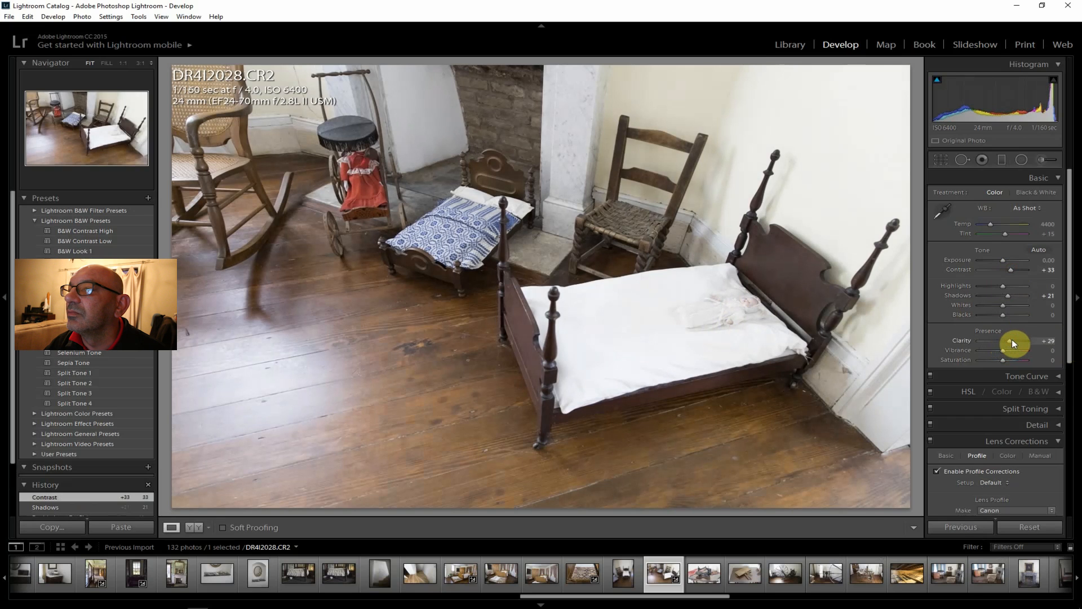
left_click_drag(1008, 295, 984, 285)
left_click_drag(1006, 354, 1007, 351)
left_click_drag(1003, 360, 1005, 359)
- Set the Dehaze amount to +31 on the doll bed photo DR4I2028.CR2 and export it with the existing settings
left_click_drag(1070, 303, 1077, 510)
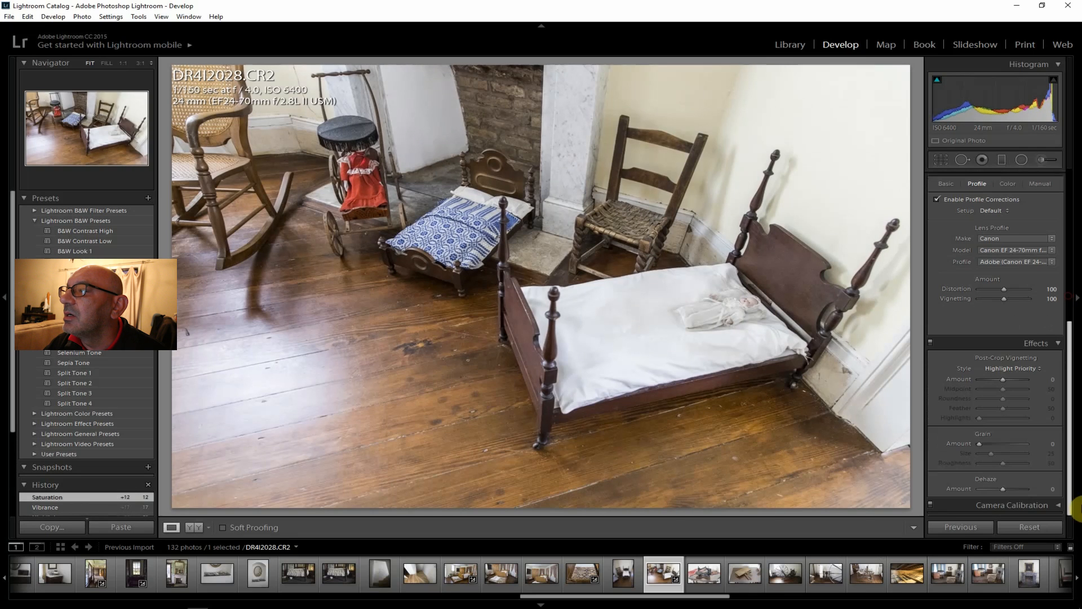
left_click_drag(1010, 487, 1006, 485)
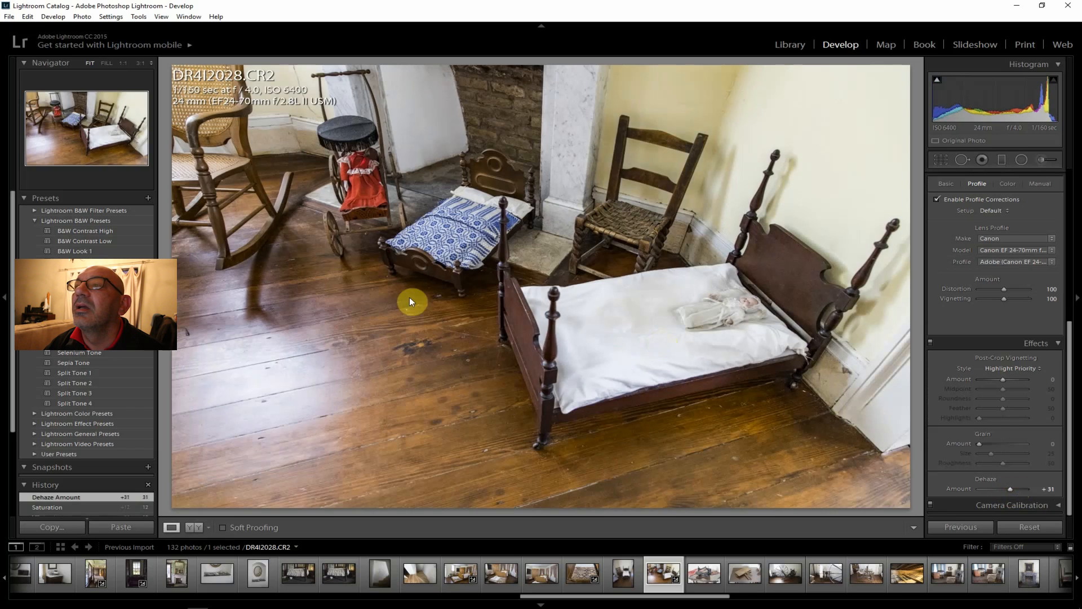
left_click(9, 16)
left_click(34, 138)
left_click(720, 584)
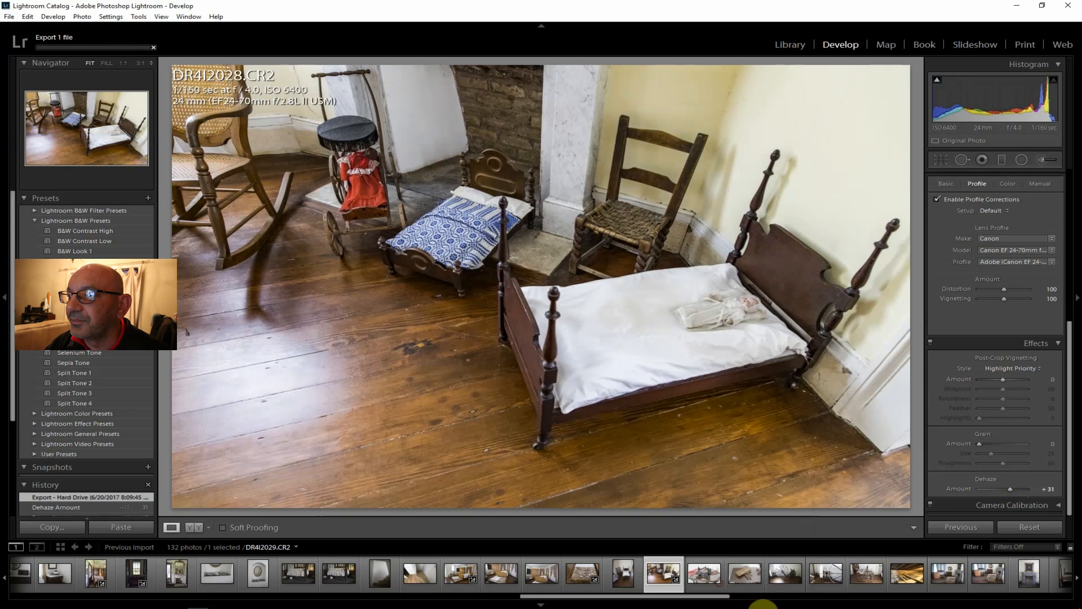
- Look over DR4I2029.CR2 and DR4I2030.CR2, open the spinning wheel photo DR4I2031.CR2 and enable its lens profile corrections
left_click(713, 577)
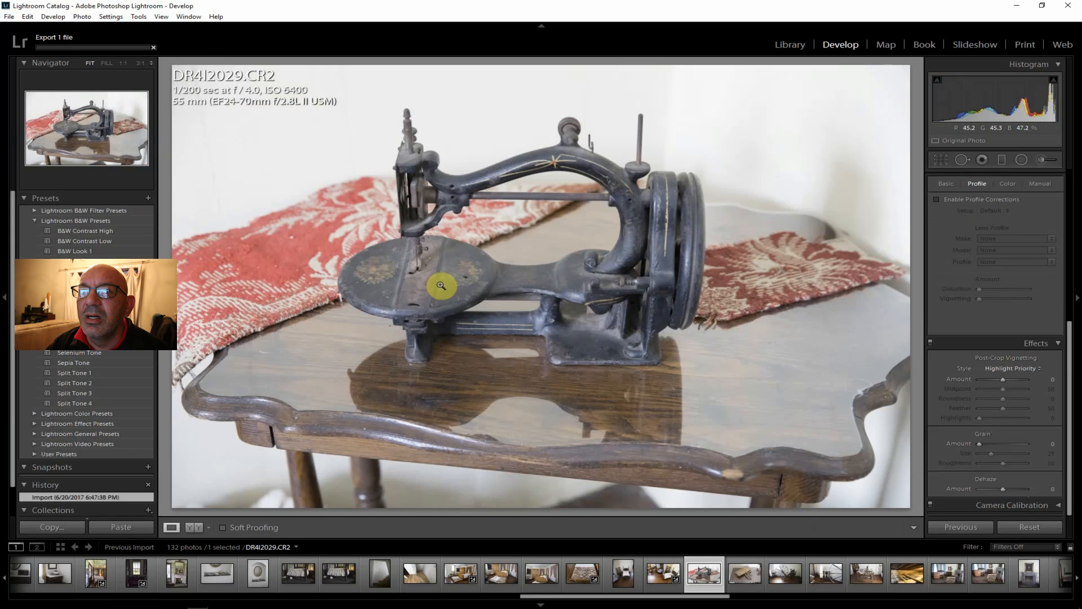
left_click(742, 574)
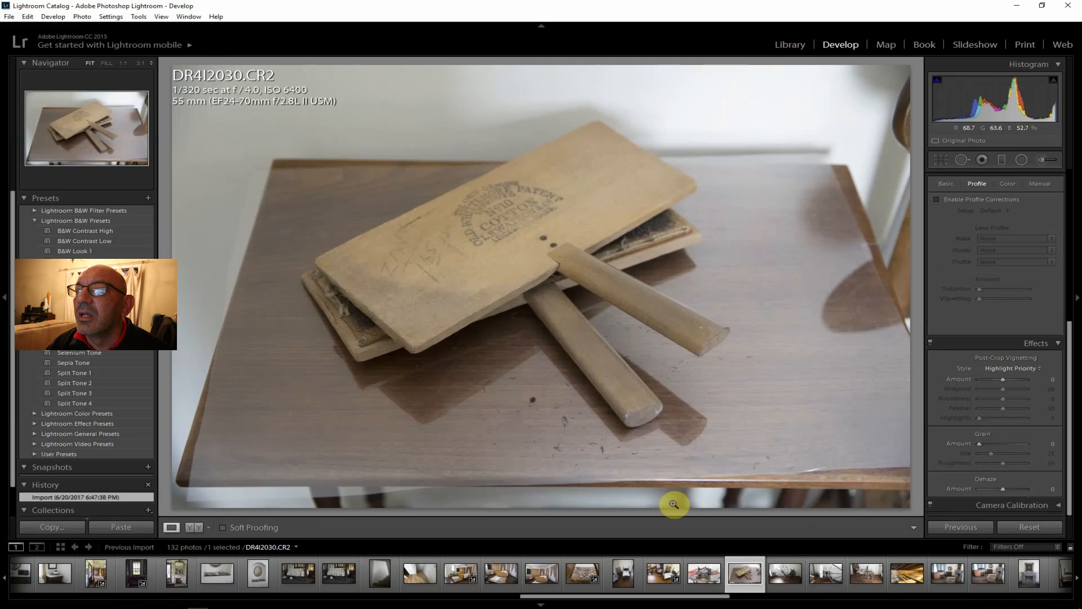
left_click(783, 576)
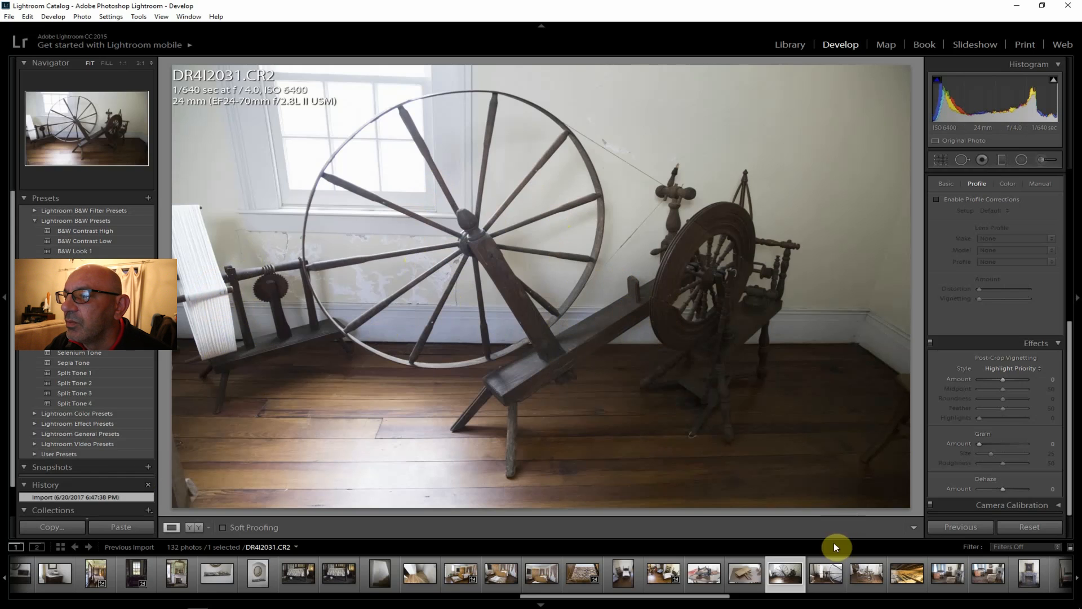
left_click(968, 197)
- On DR4I2031.CR2, set Contrast and Clarity to +29, Highlights to -81, Shadows to +21, and Vibrance and Saturation to +12
left_click_drag(1073, 331, 1070, 206)
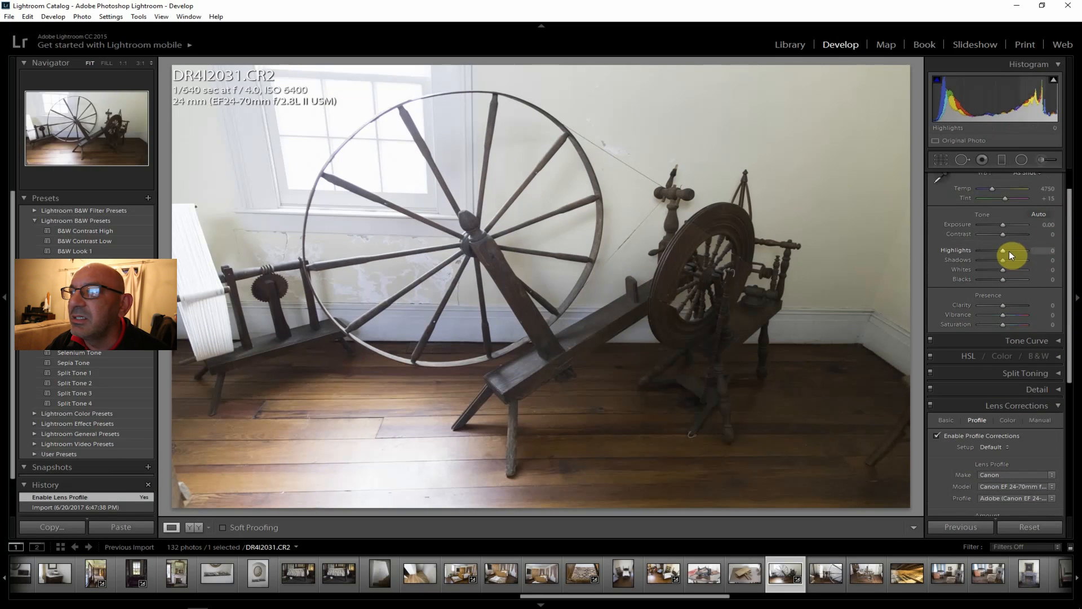
left_click_drag(1004, 233, 1012, 233)
left_click_drag(1005, 306, 1010, 304)
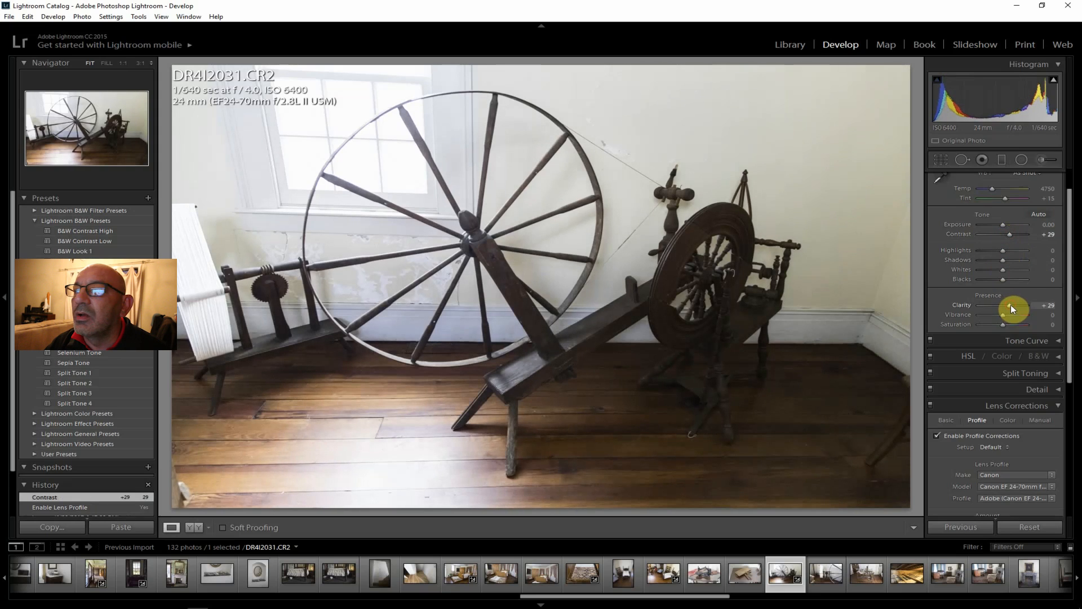
mouse_move(1003, 252)
left_mouse_down()
mouse_move(985, 249)
mouse_move(1010, 259)
left_mouse_up()
left_click(1004, 314)
left_click_drag(1003, 315, 1006, 324)
left_click(1003, 324)
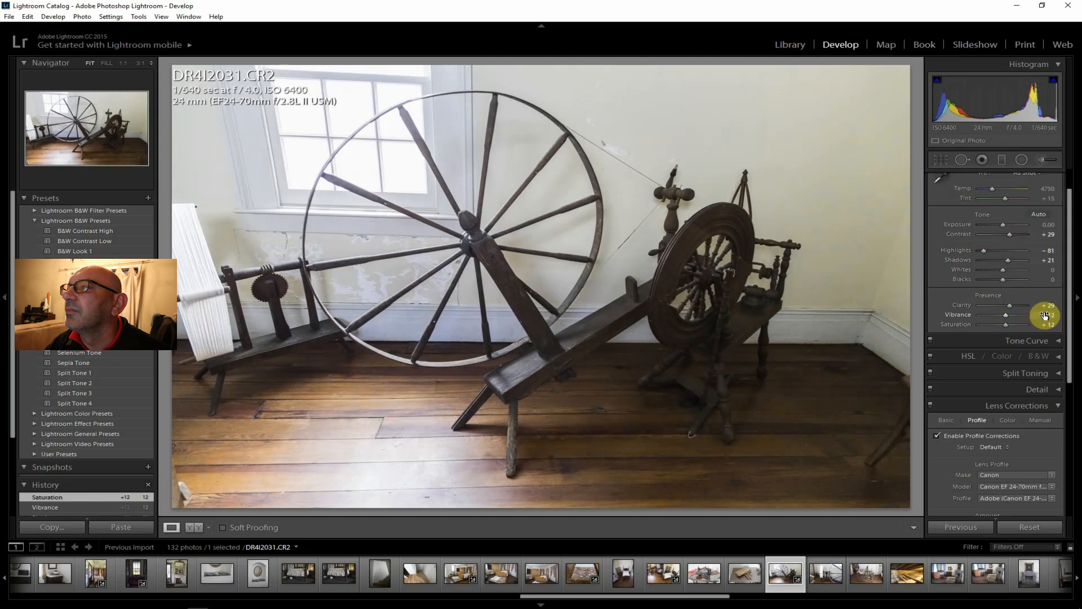
- Set the Dehaze amount to +26 and Exposure to +0.60 on the spinning wheel photo DR4I2031.CR2
left_click_drag(1068, 265, 1070, 449)
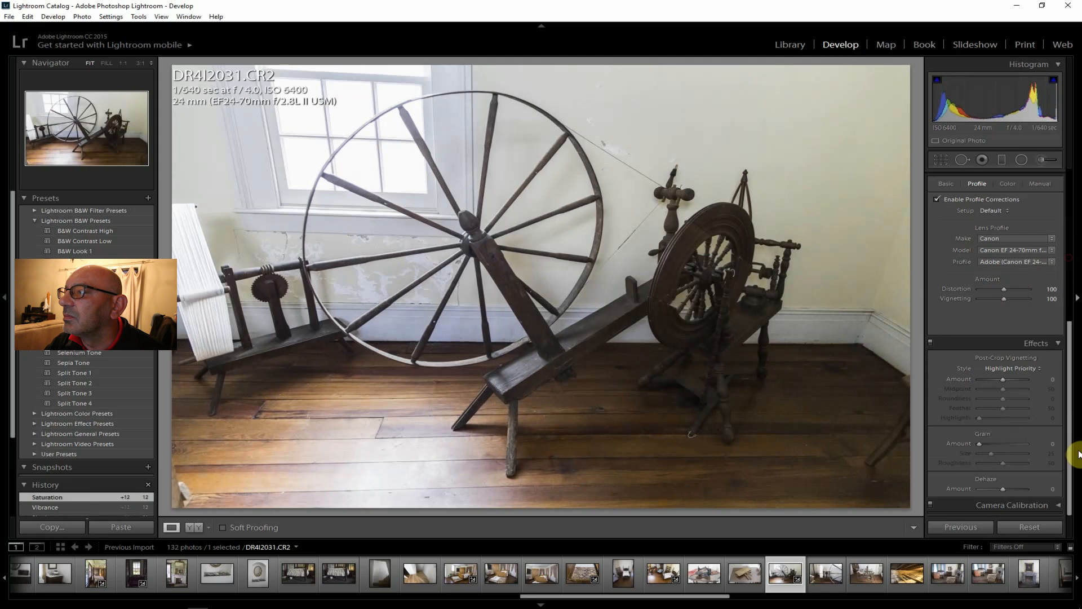
left_click_drag(1003, 489, 1009, 489)
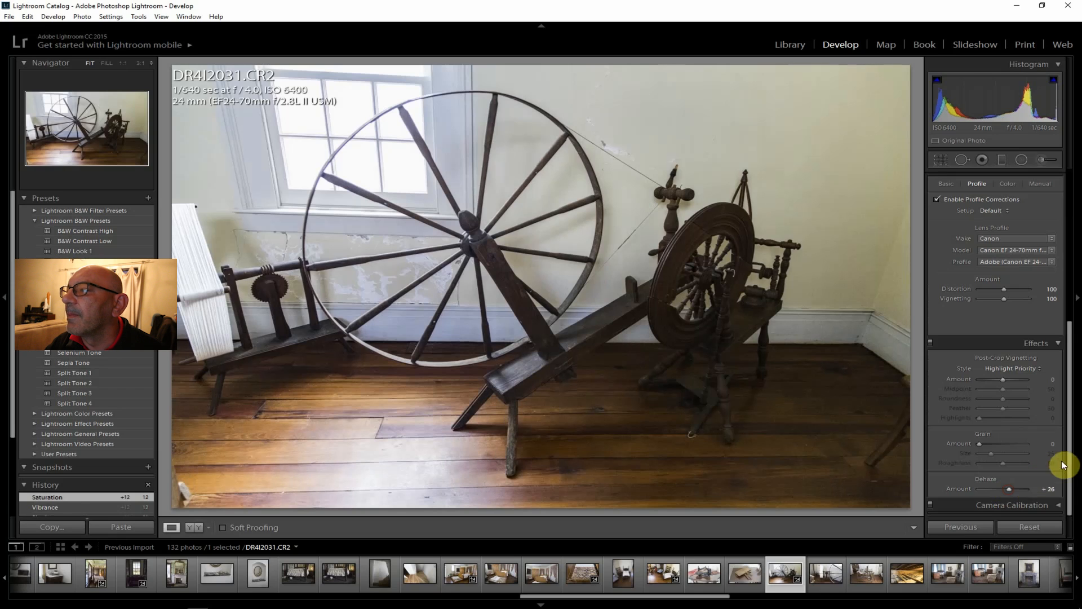
left_click_drag(1071, 454, 1070, 222)
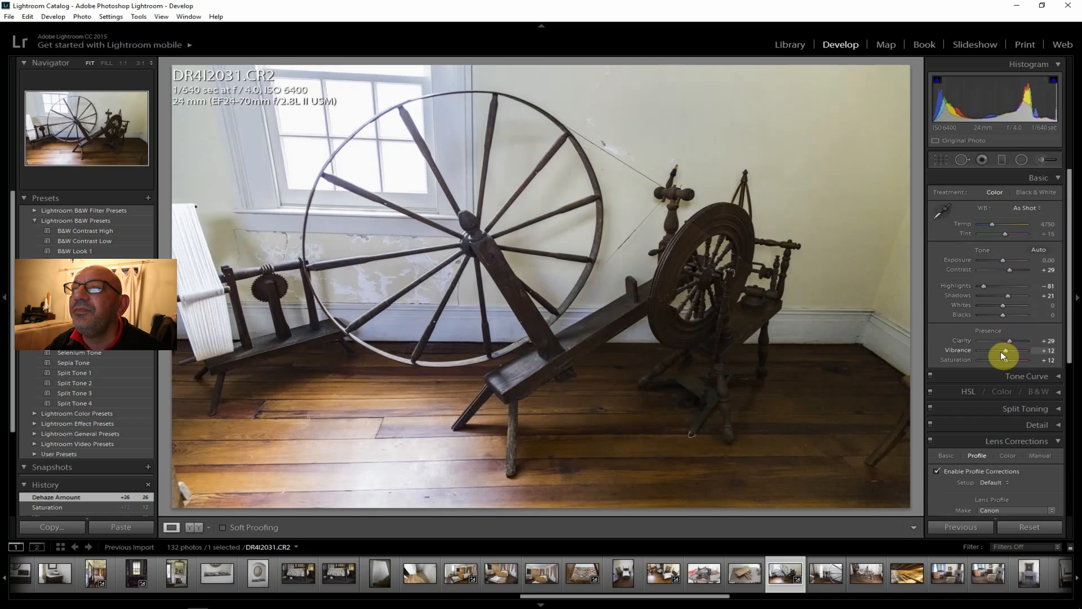
left_click_drag(1002, 258, 1006, 258)
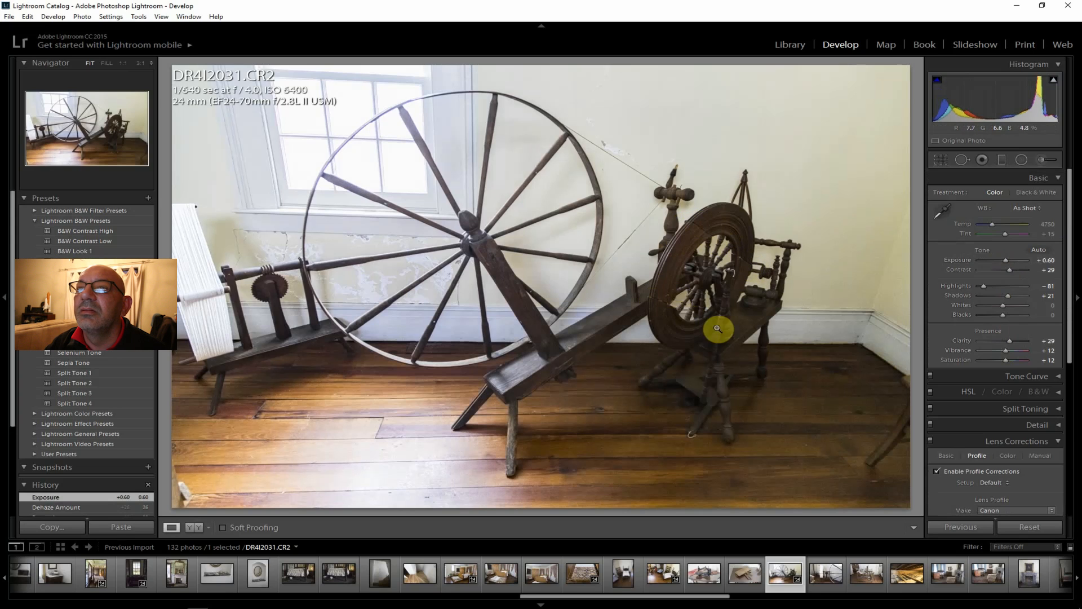
- Export the spinning wheel photo DR4I2031.CR2 to the J:\ToPost folder
left_click(9, 16)
left_click(56, 140)
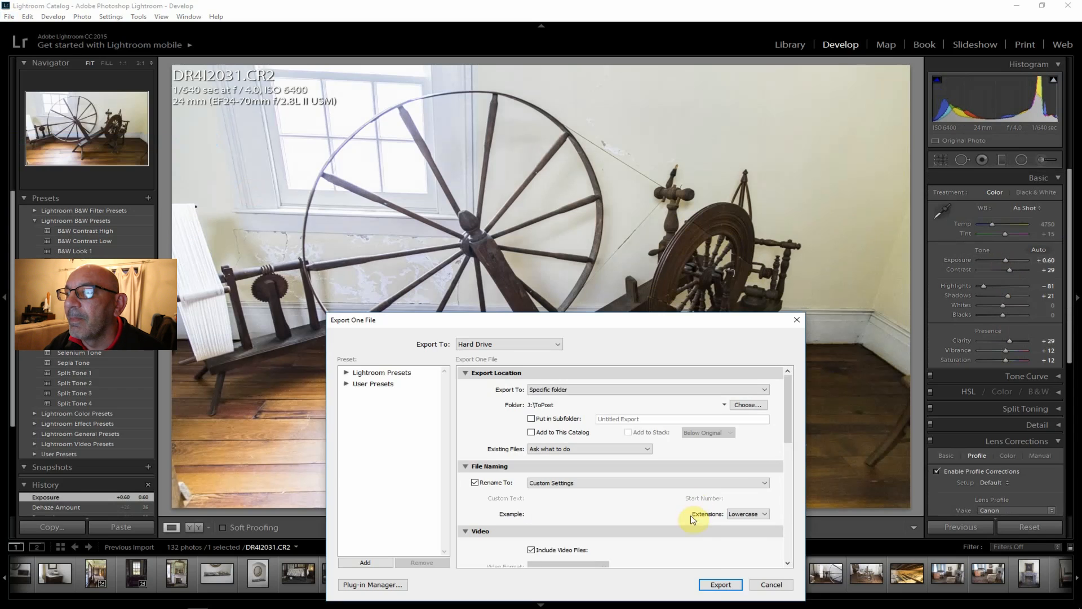
left_click(719, 583)
- Review the yarn winder photo DR4I2032.CR2 and the loom photo DR4I2033.CR2
left_click(833, 584)
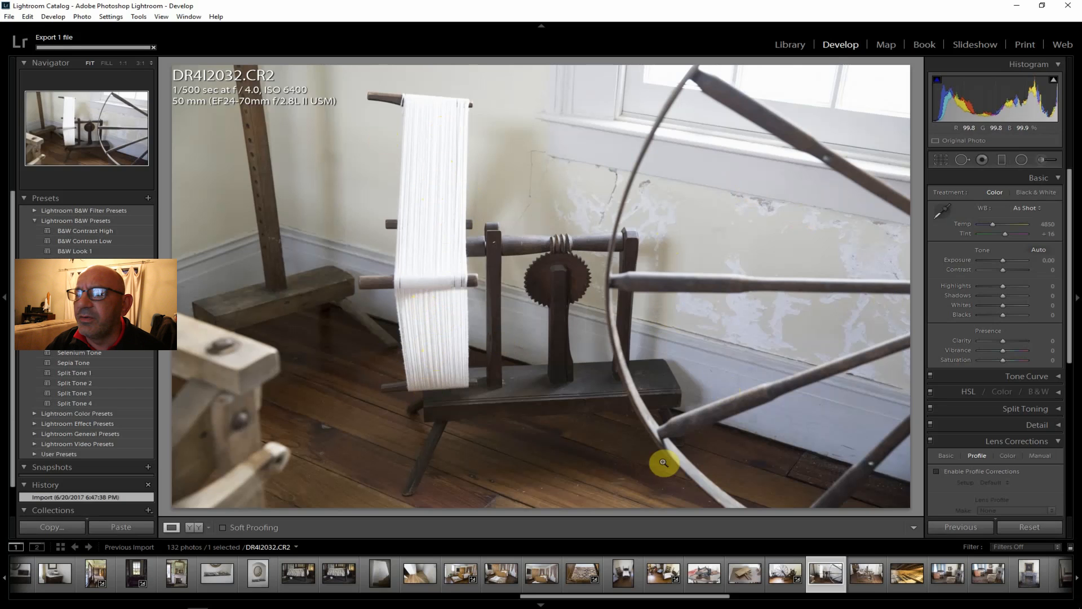
left_click(869, 577)
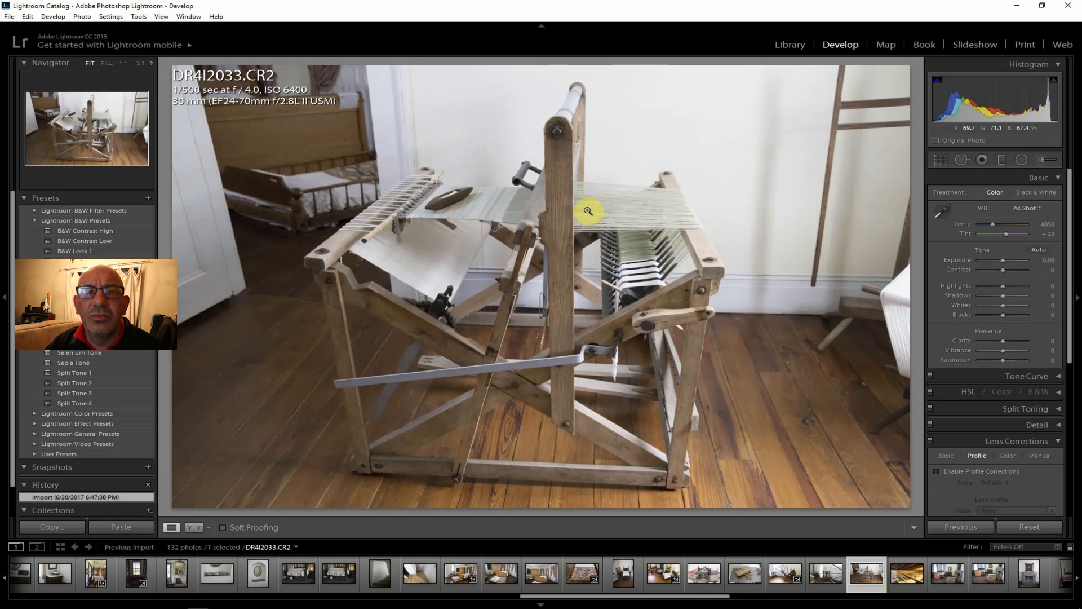
- On the loom photo DR4I2033.CR2, enable lens profile corrections and set Clarity to +29, Contrast to +33, Vibrance to +12 and Saturation to +7
left_click(977, 472)
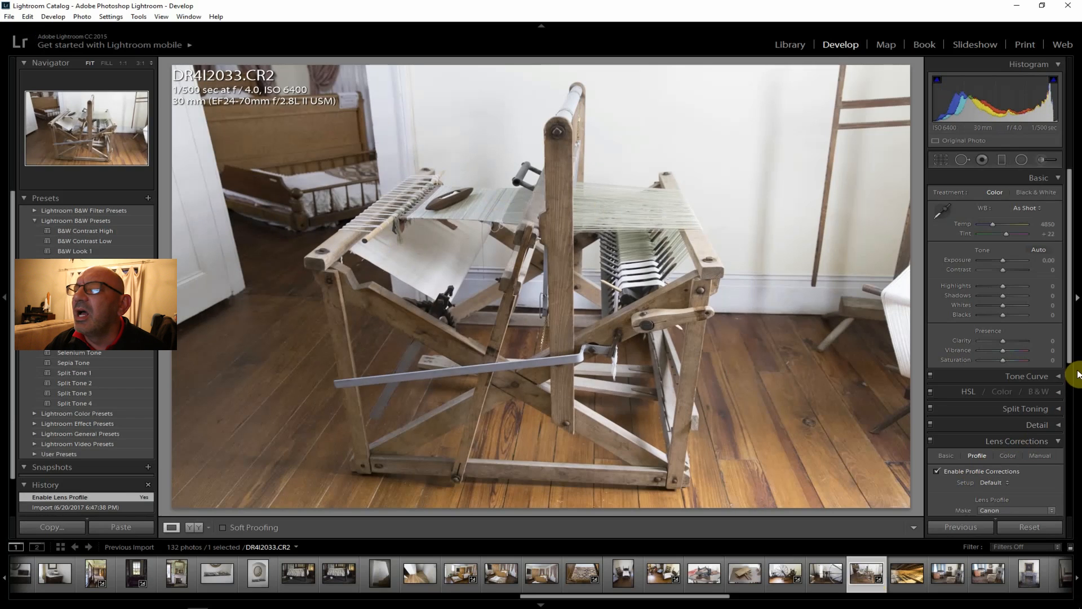
left_click_drag(1002, 340, 1009, 339)
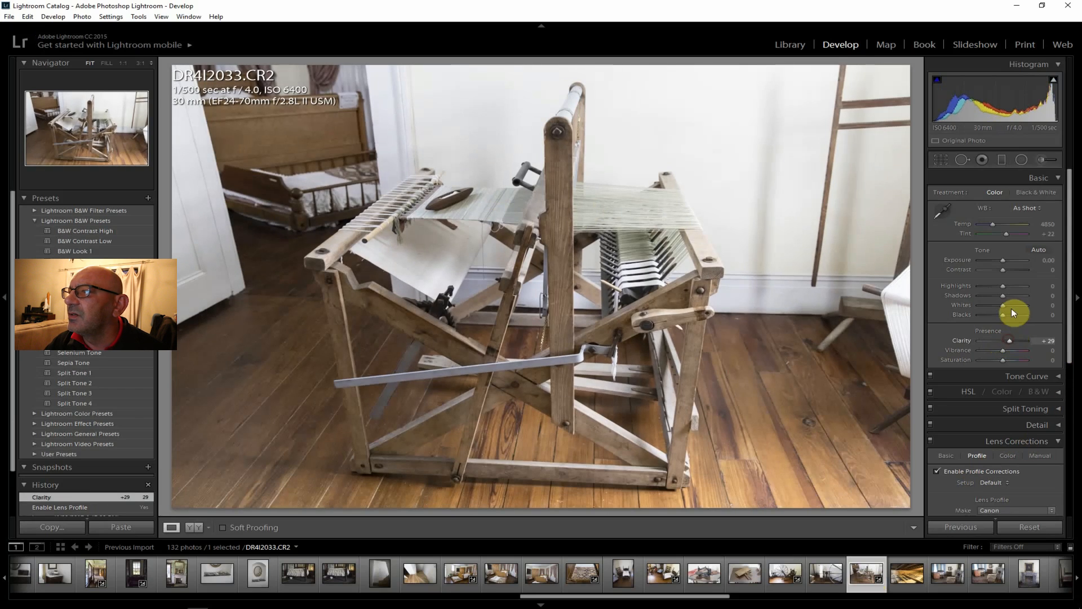
left_click_drag(1003, 270, 1010, 270)
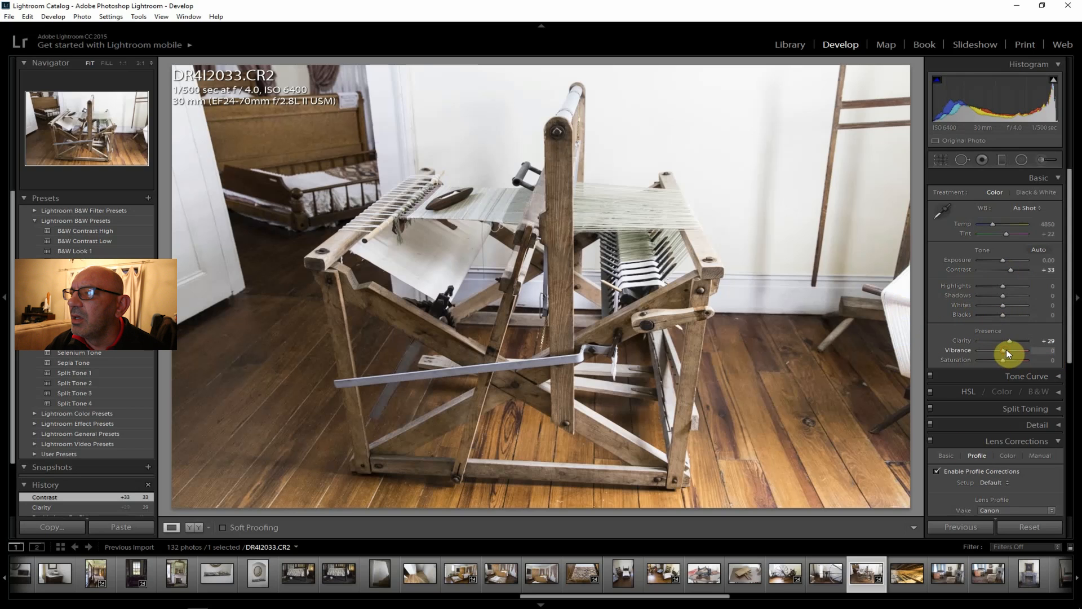
left_click_drag(1008, 350, 1008, 350)
left_click_drag(1006, 359, 1007, 356)
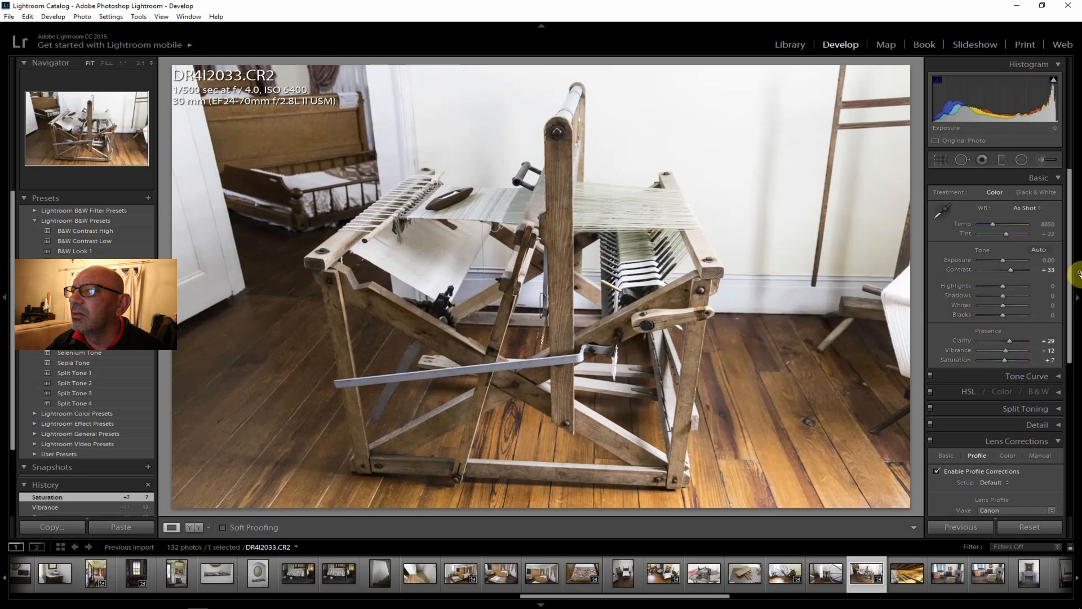
- Set Highlights to -40, Shadows to +26, Dehaze to +17 and Exposure to +0.24 on the loom photo DR4I2033.CR2
scroll(1070, 281, "down", 2)
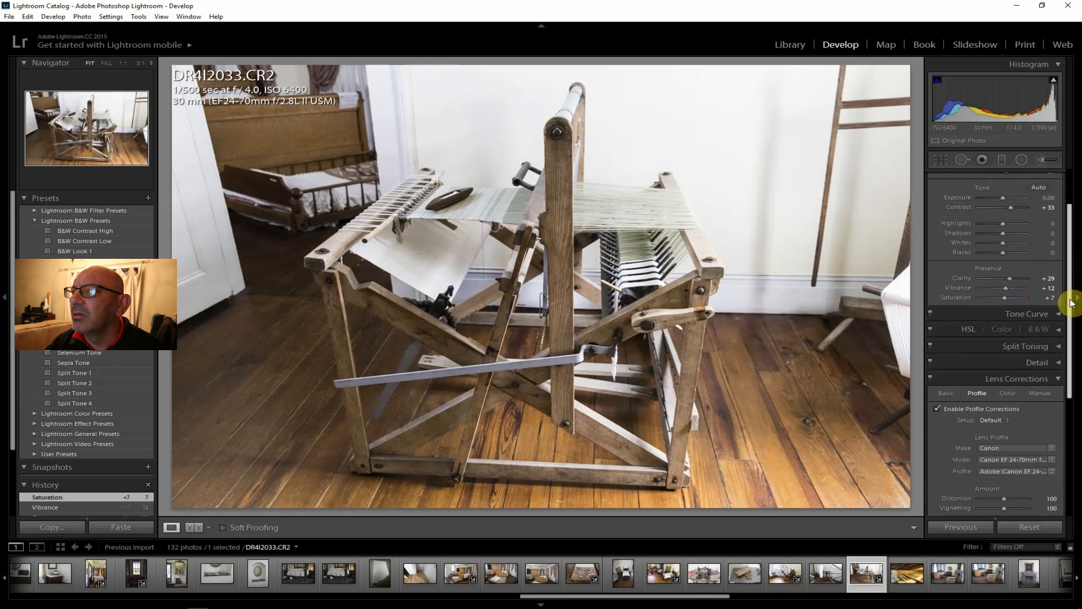
scroll(1070, 301, "up", 2)
left_click_drag(1004, 283, 994, 270)
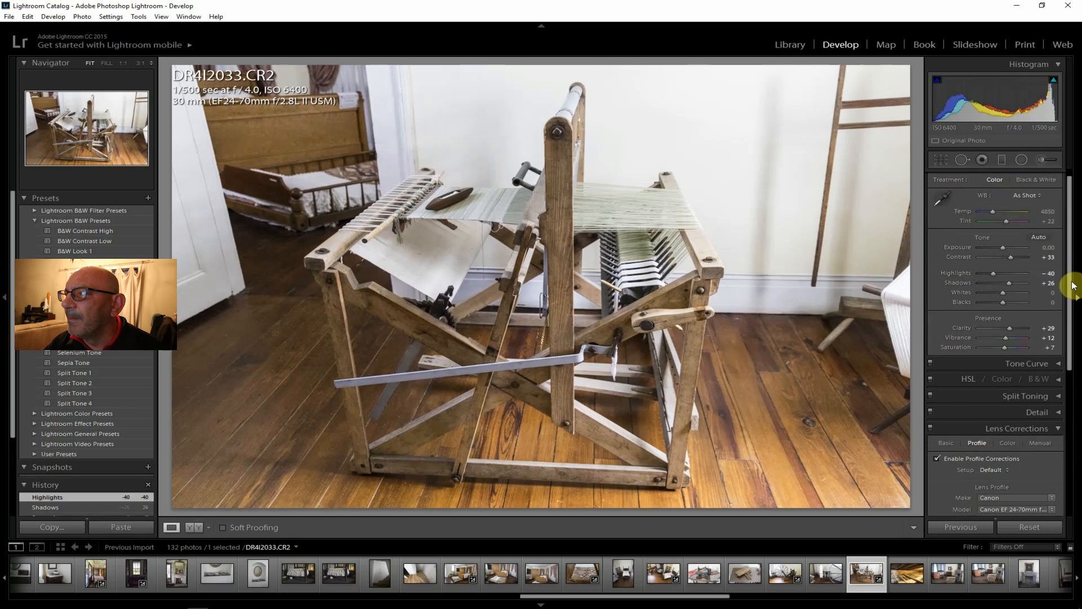
left_click_drag(1074, 283, 1076, 442)
scroll(1010, 474, "down", 1)
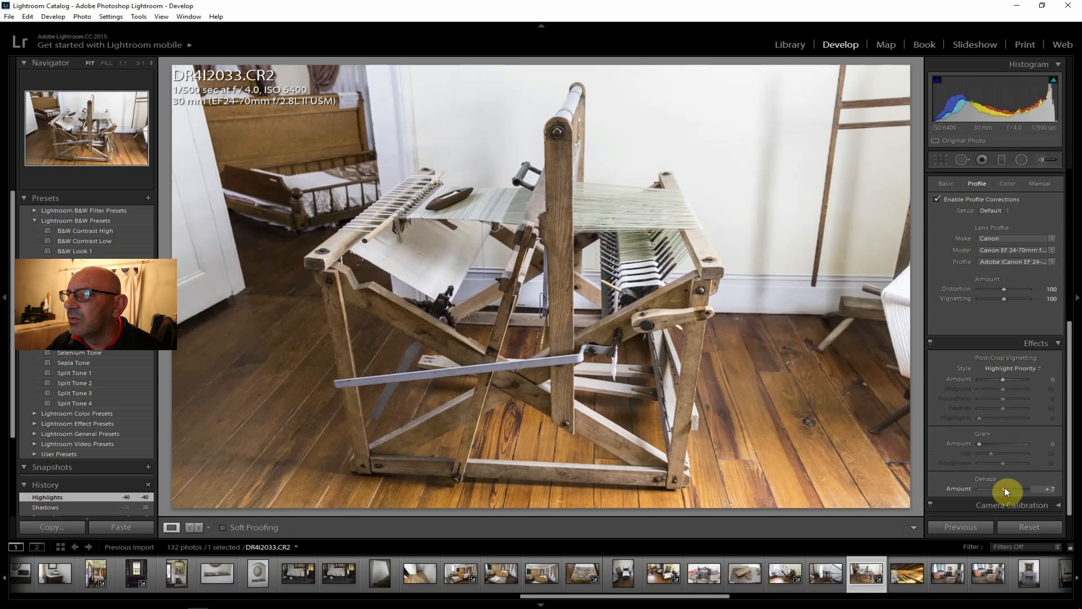
left_click_drag(1005, 487, 1006, 487)
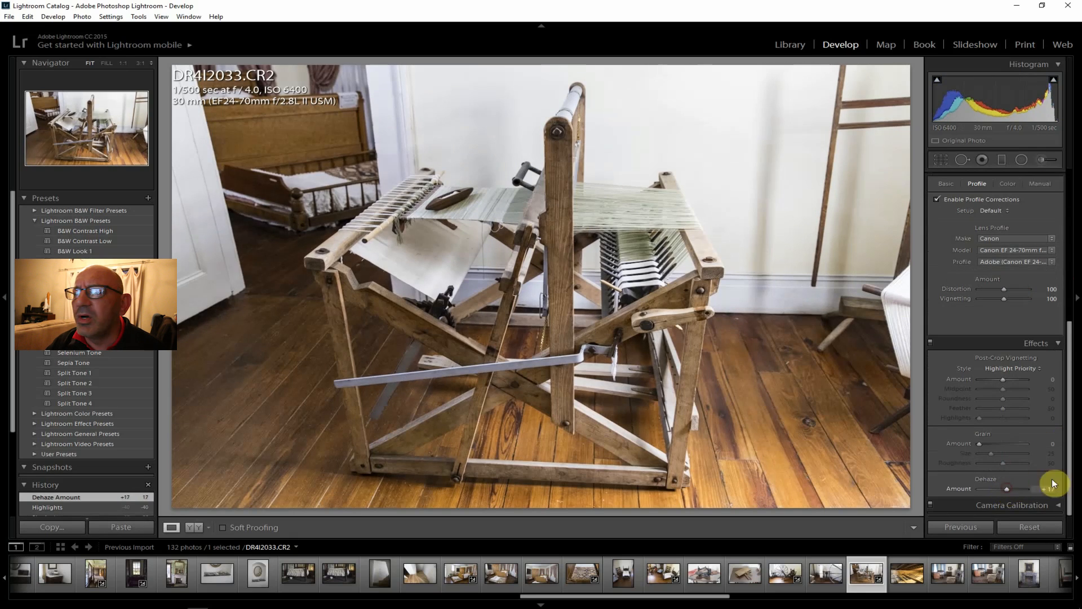
left_click_drag(1070, 440, 1063, 245)
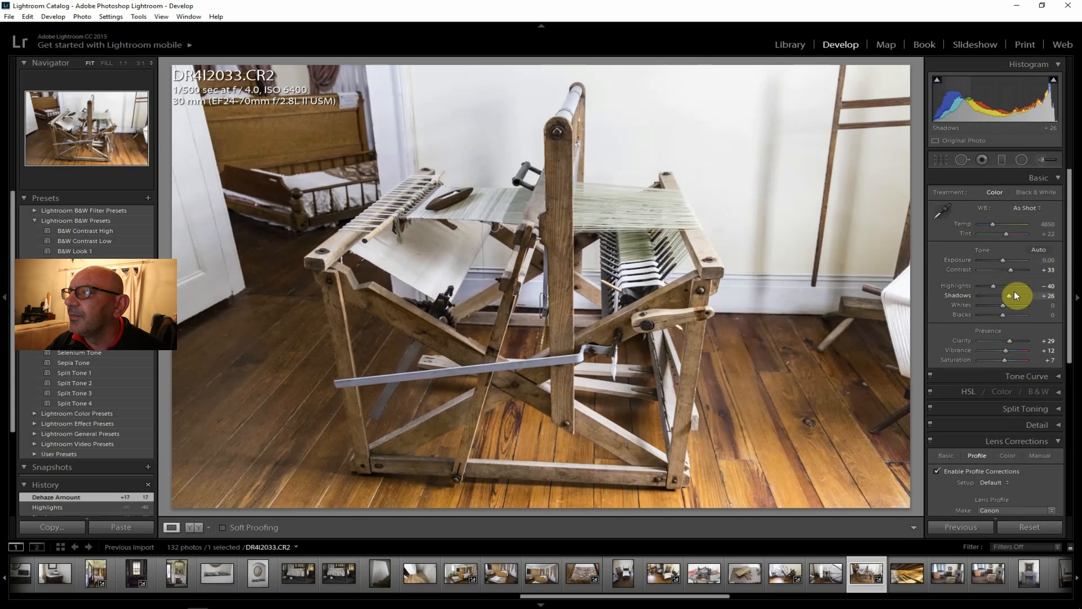
left_click_drag(1003, 259, 1005, 258)
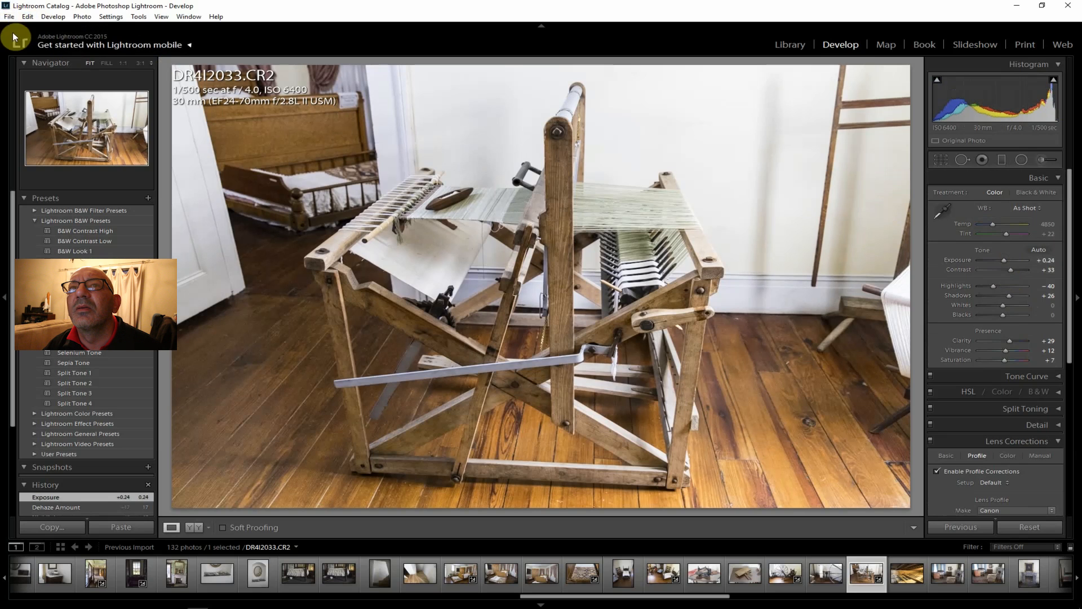
- Export the loom photo DR4I2033.CR2 to the J:\ToPost folder
left_click(6, 16)
left_click(68, 137)
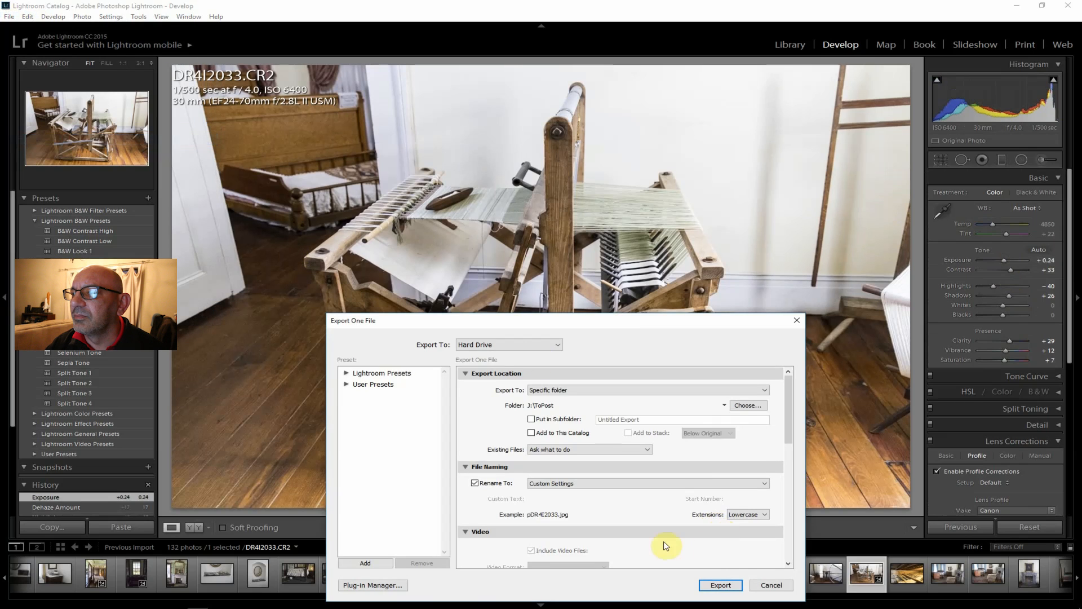
left_click(721, 584)
- On the bedroom photo DR4I2035.CR2, enable lens profile corrections and set Contrast to +26, Clarity to +19, Vibrance to +14 and Saturation to +12
left_click(898, 573)
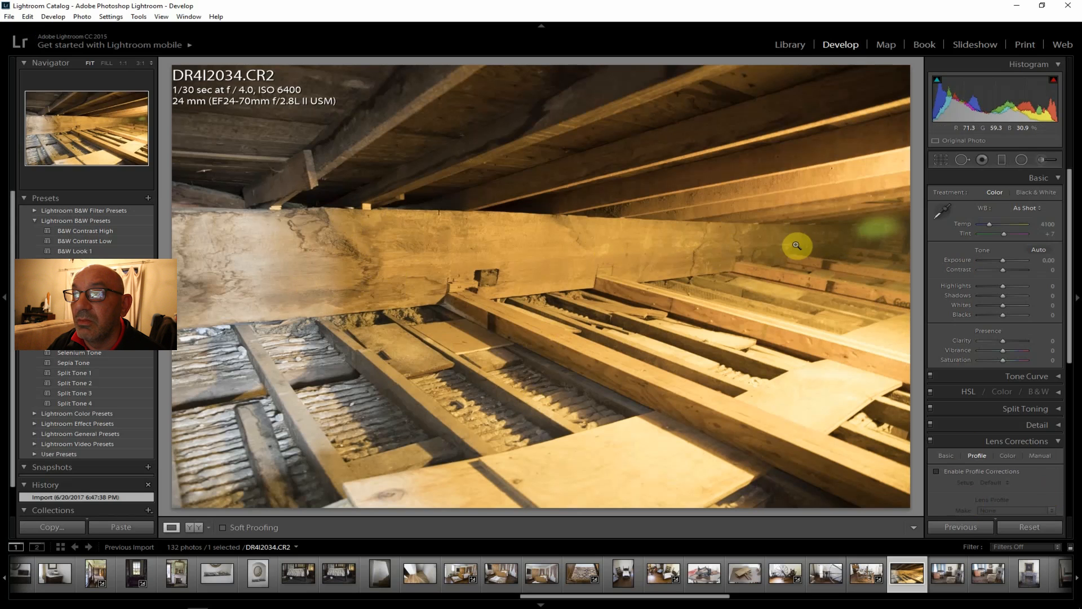
left_click(941, 576)
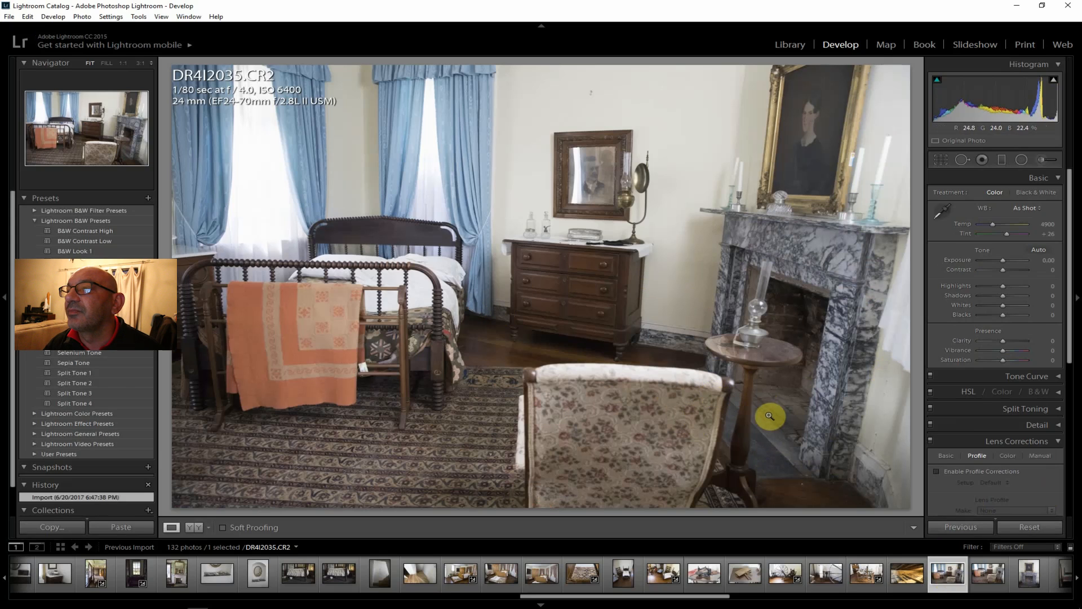
left_click(980, 471)
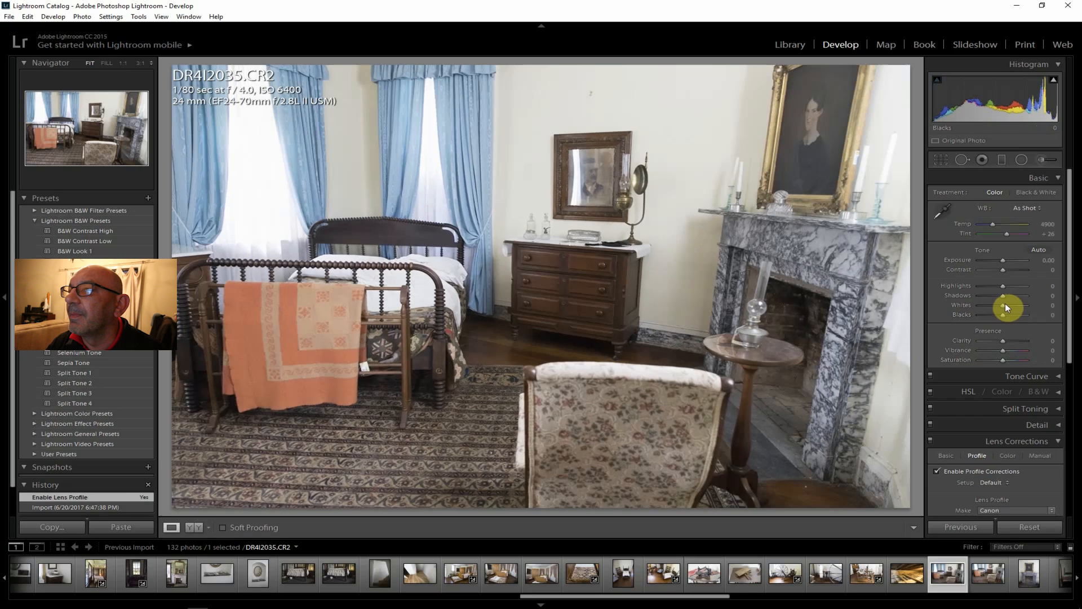
left_click_drag(1003, 270, 1009, 269)
left_click_drag(1003, 340, 1007, 340)
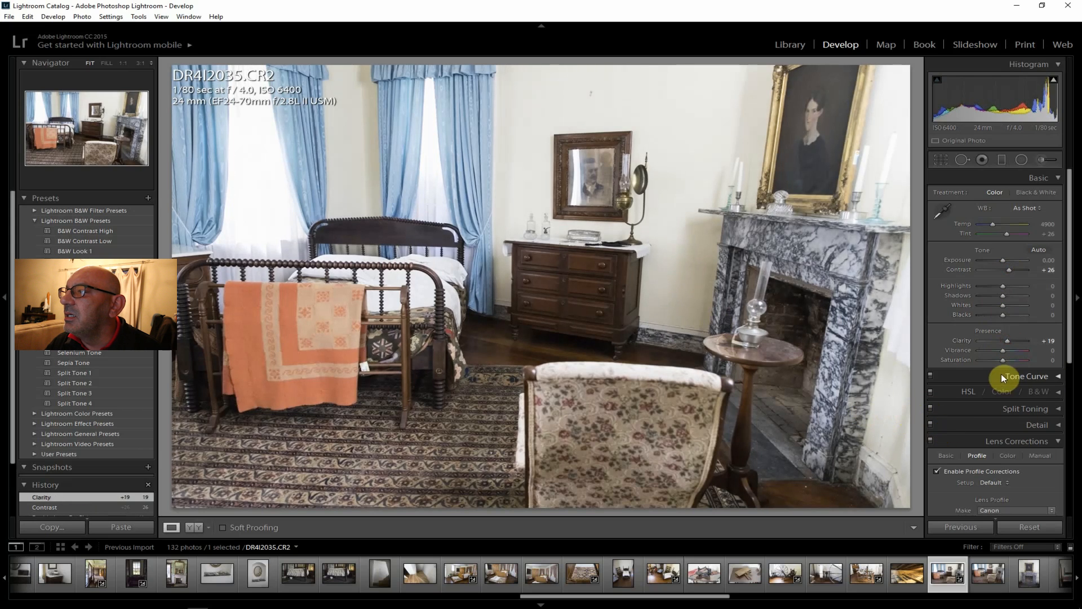
left_click_drag(1007, 350, 1006, 360)
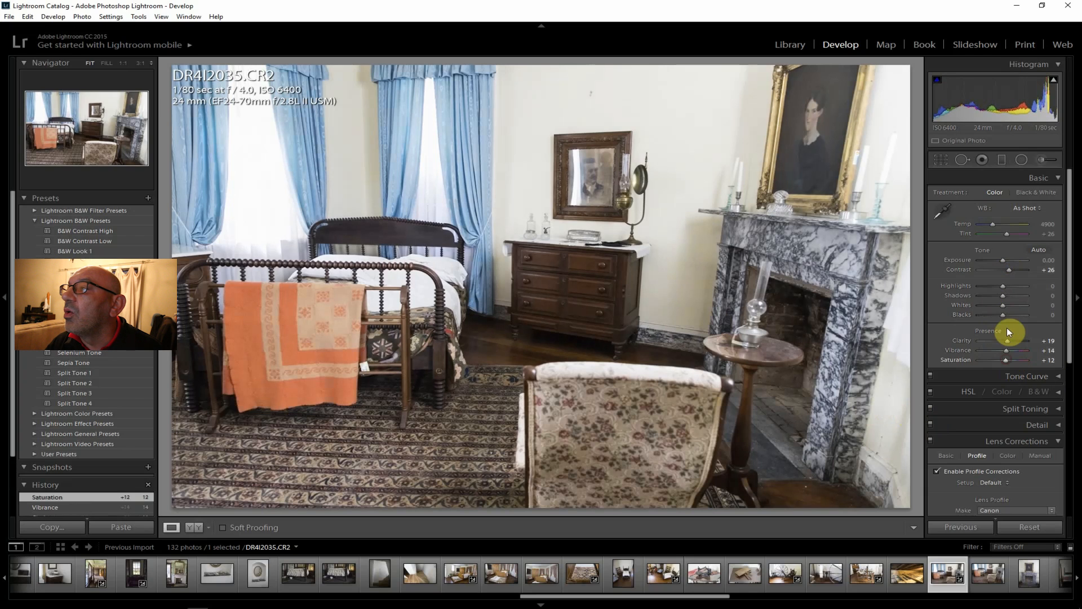
- Set Highlights to -71, Shadows to +40 and Dehaze to +26 on the bedroom photo DR4I2035.CR2
left_click_drag(1009, 295, 985, 284)
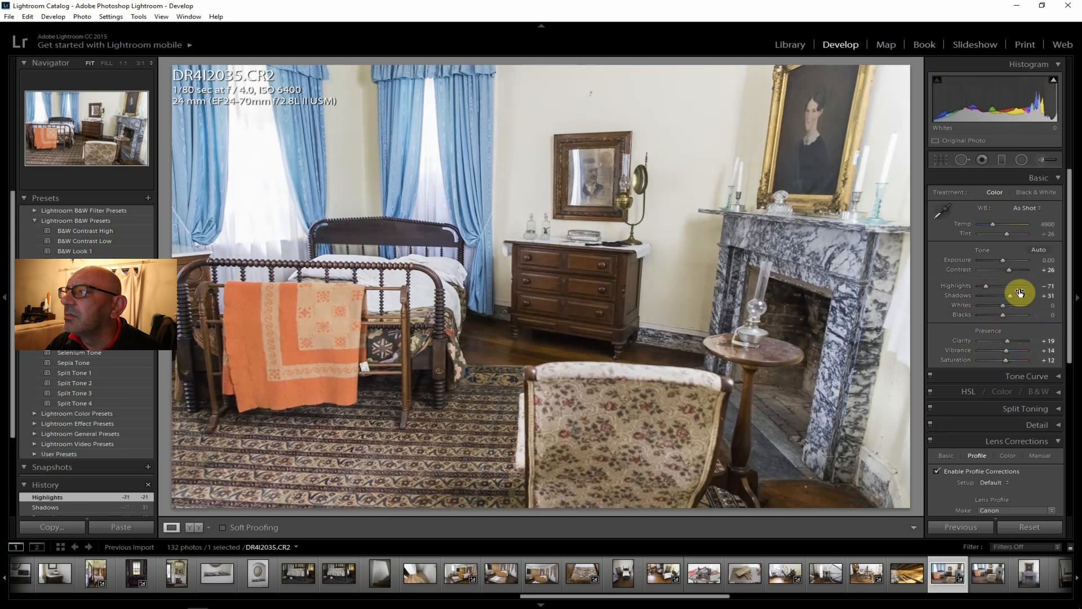
left_click_drag(1012, 295, 1009, 488)
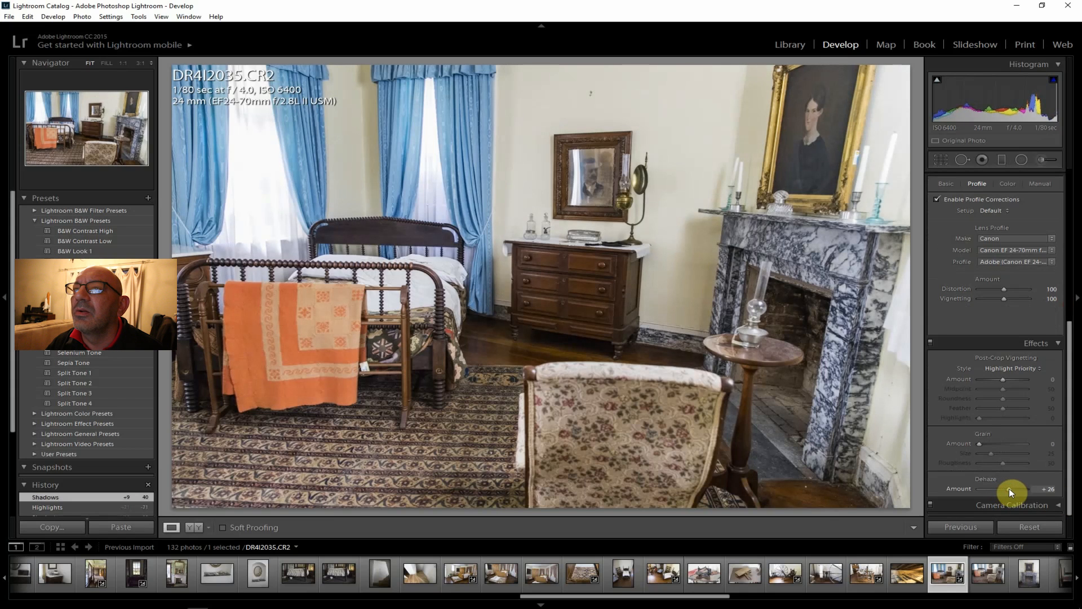
left_click_drag(1009, 489, 1009, 488)
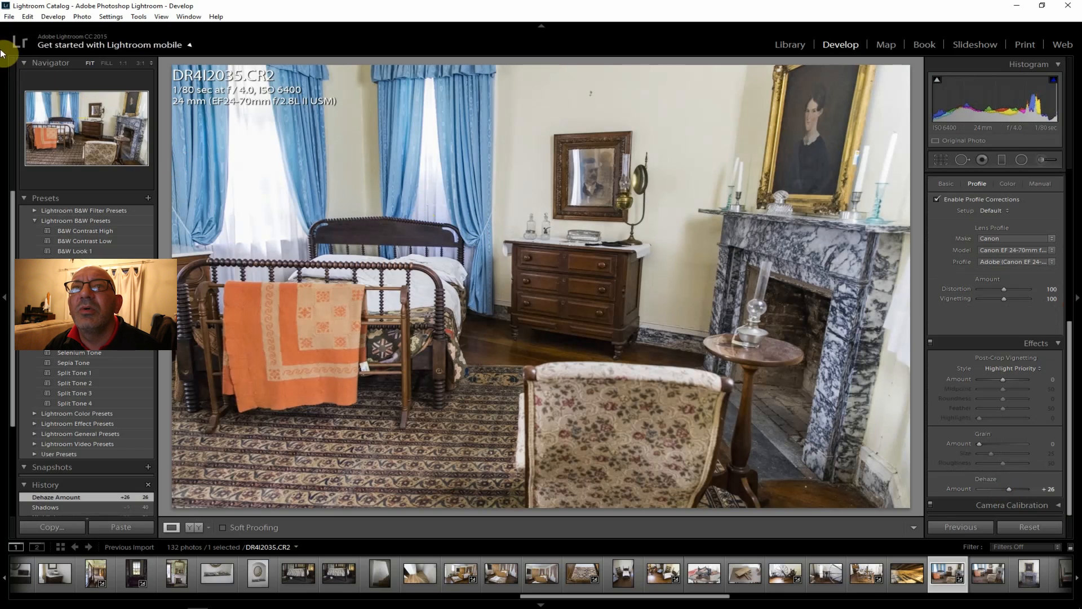
- Export the bedroom photo DR4I2035.CR2 to the hard drive
left_click(10, 18)
left_click(39, 140)
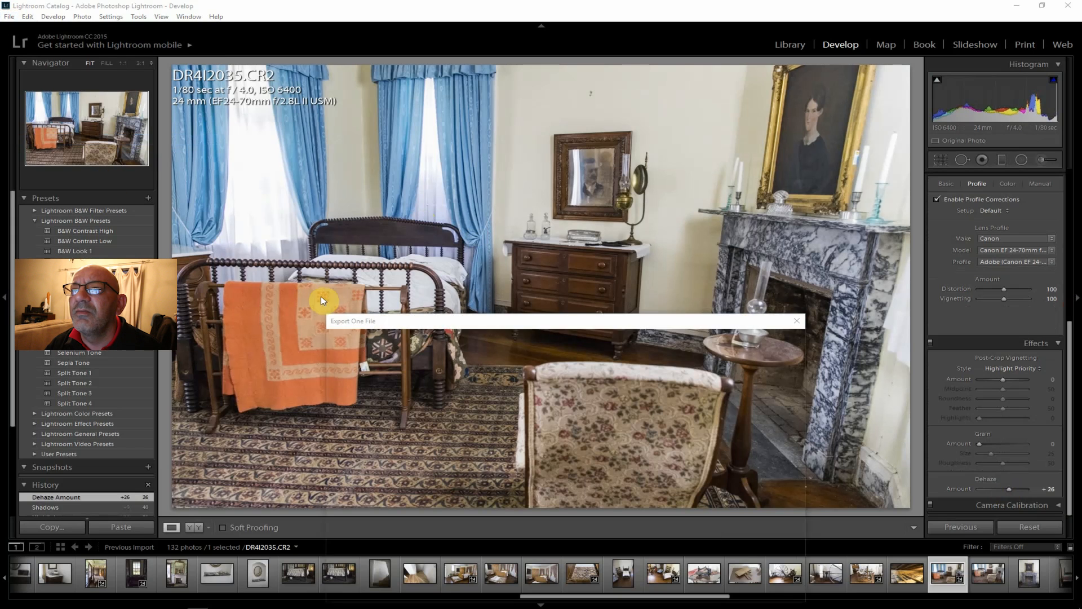
left_click(721, 585)
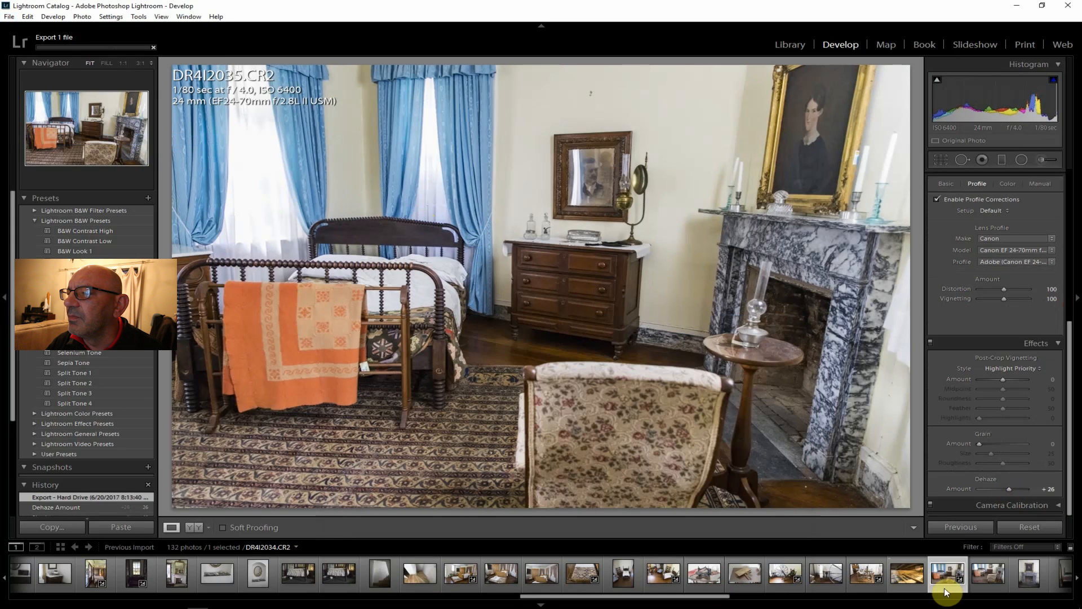
- Review the bedroom, fireplace, four-poster bed, dresser and white dress photos from DR4I2036.CR2 to DR4I2042.CR2
left_click(986, 579)
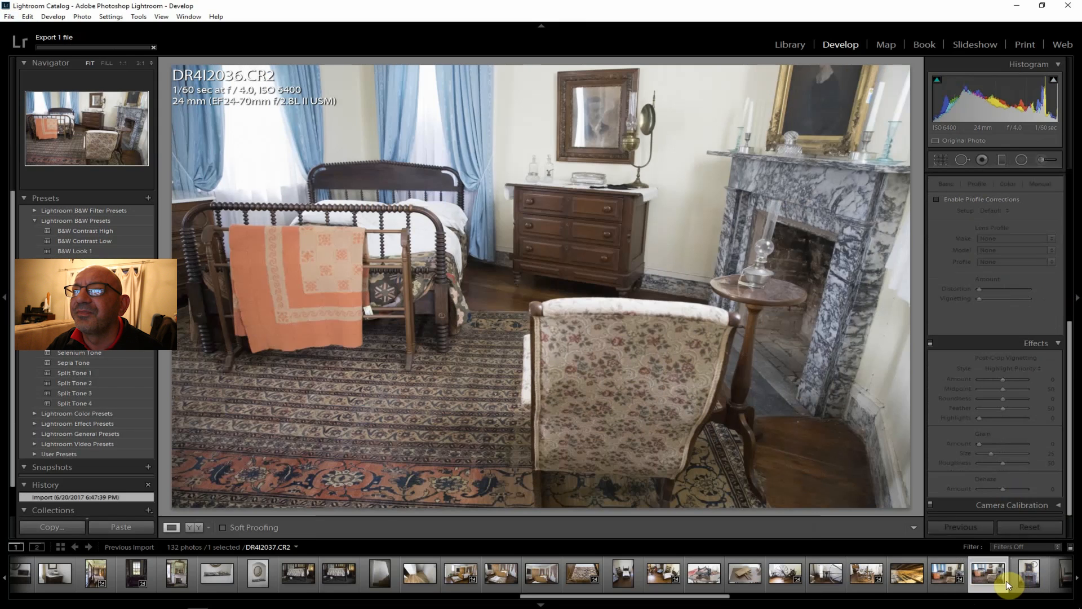
key("Right")
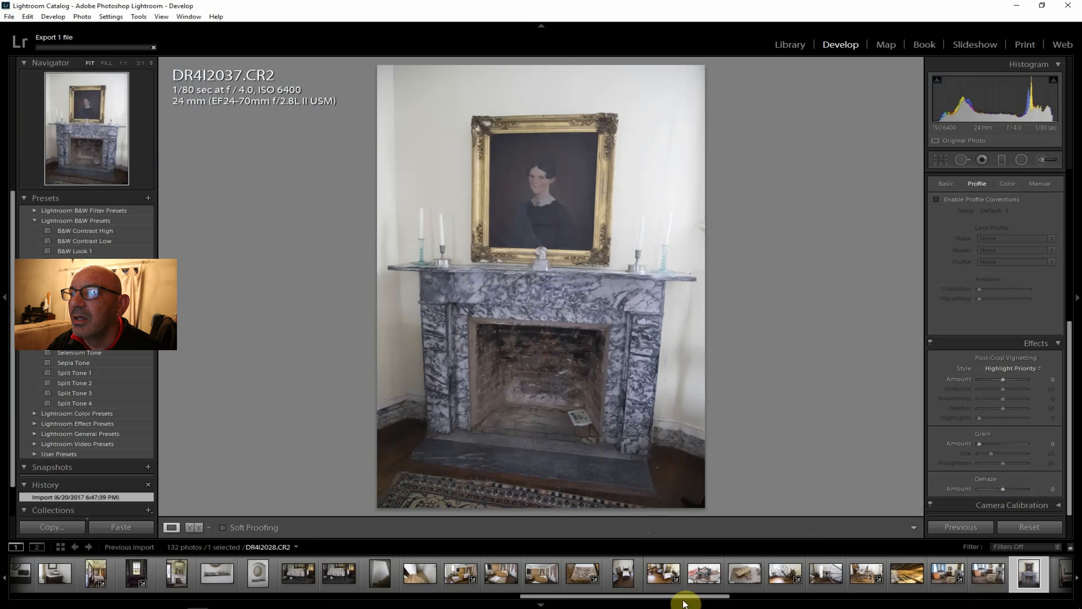
left_click_drag(691, 596, 722, 597)
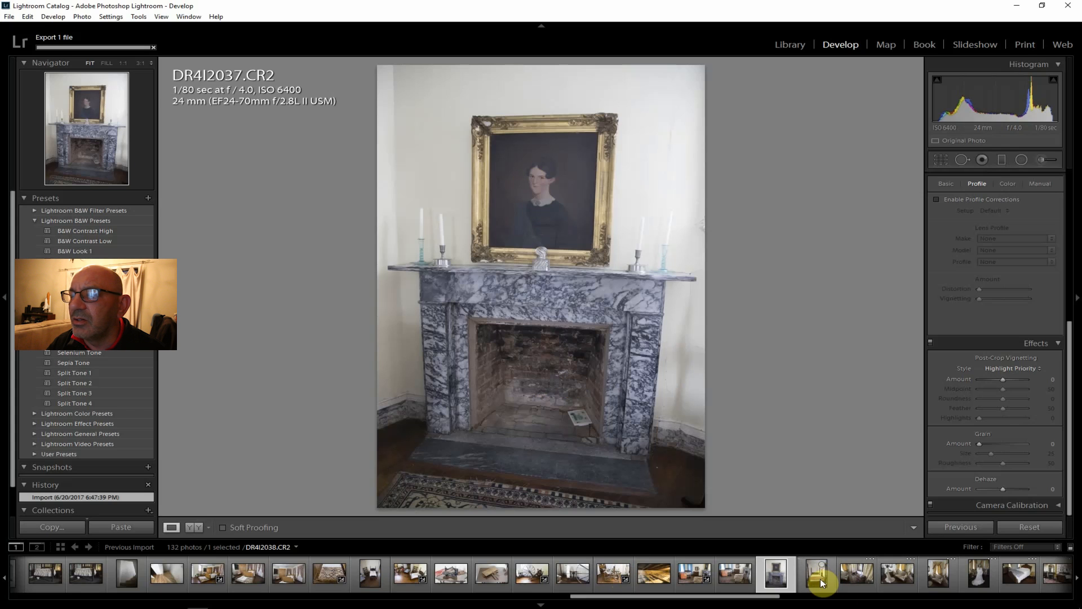
left_click(820, 578)
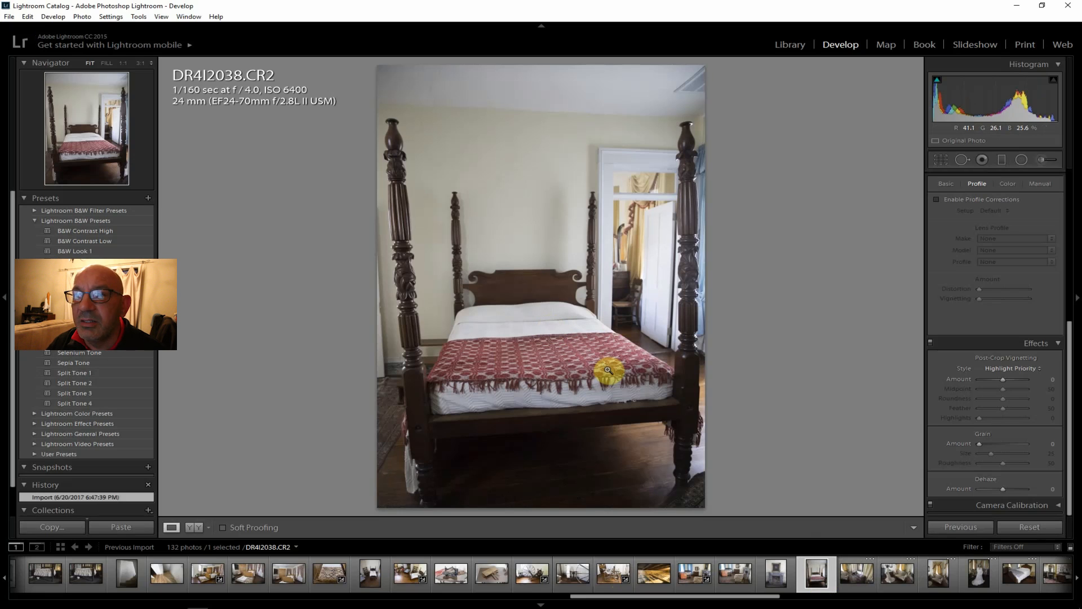
left_click(730, 575)
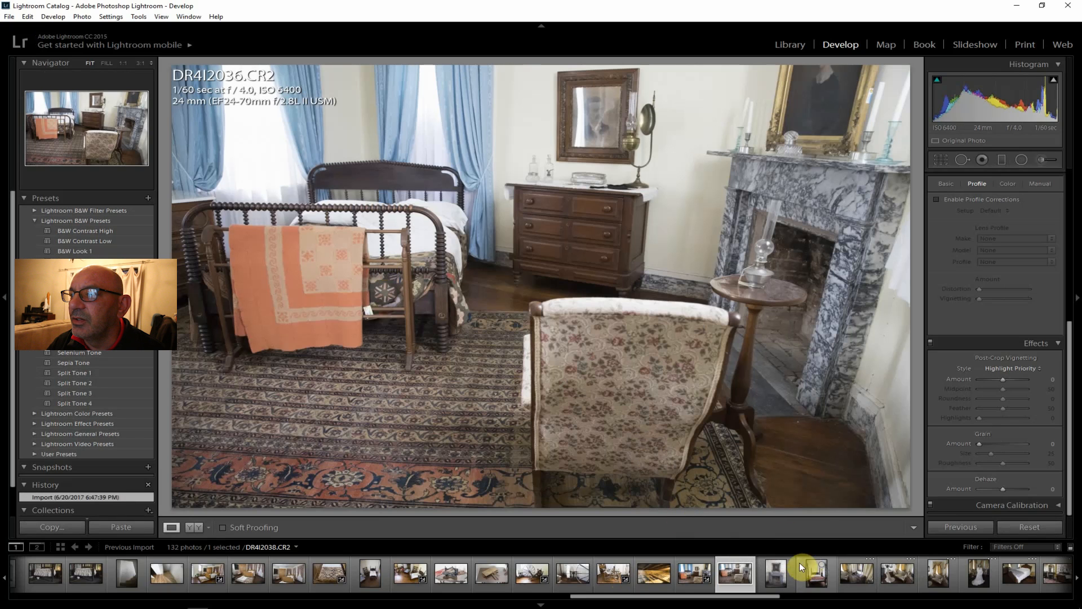
left_click(800, 564)
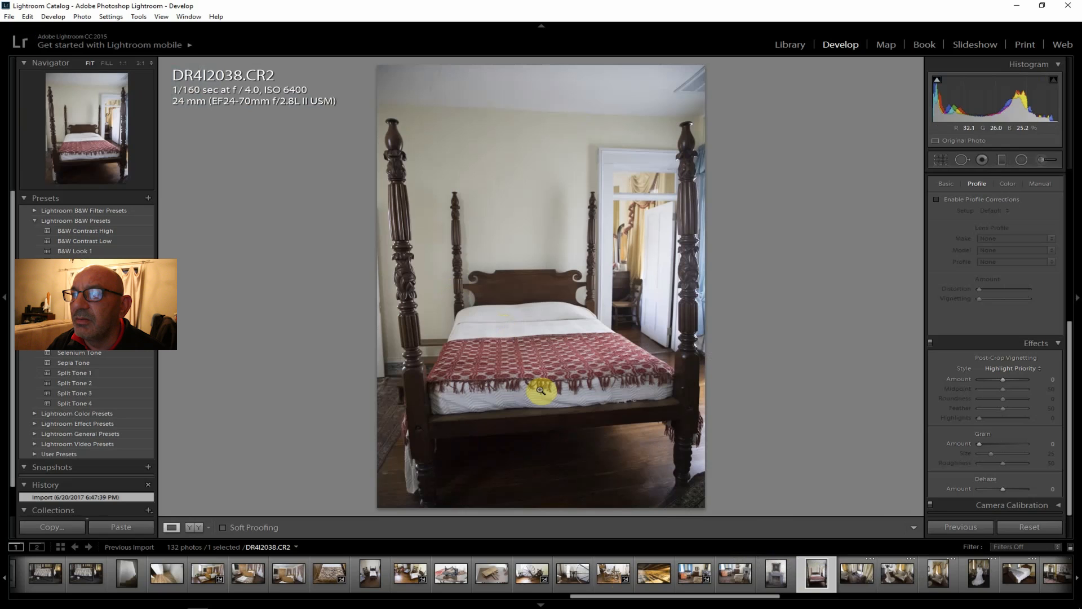
left_click(855, 573)
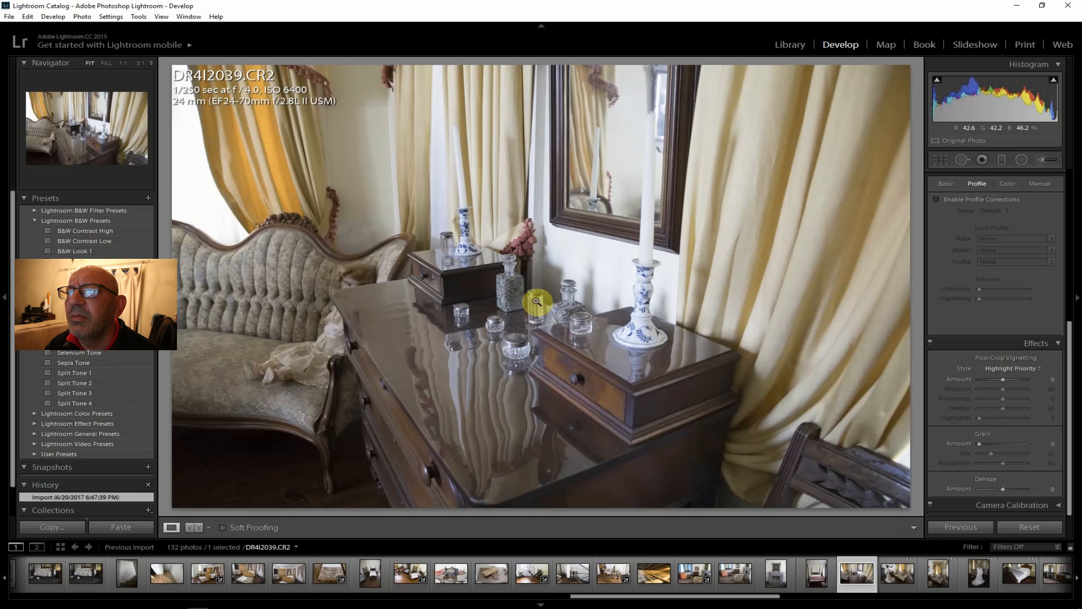
left_click(888, 575)
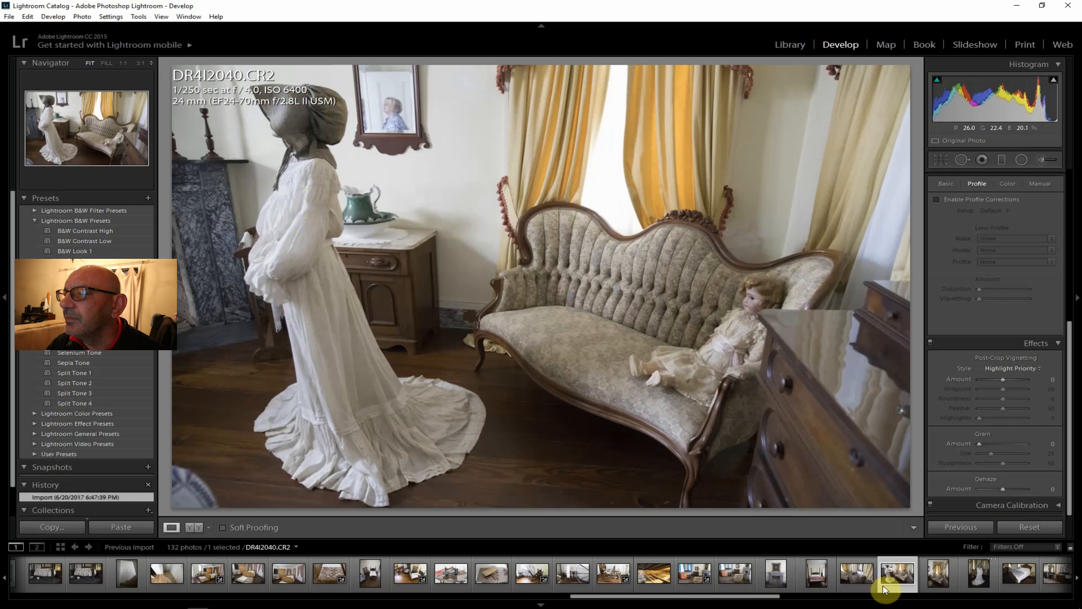
left_click(978, 575)
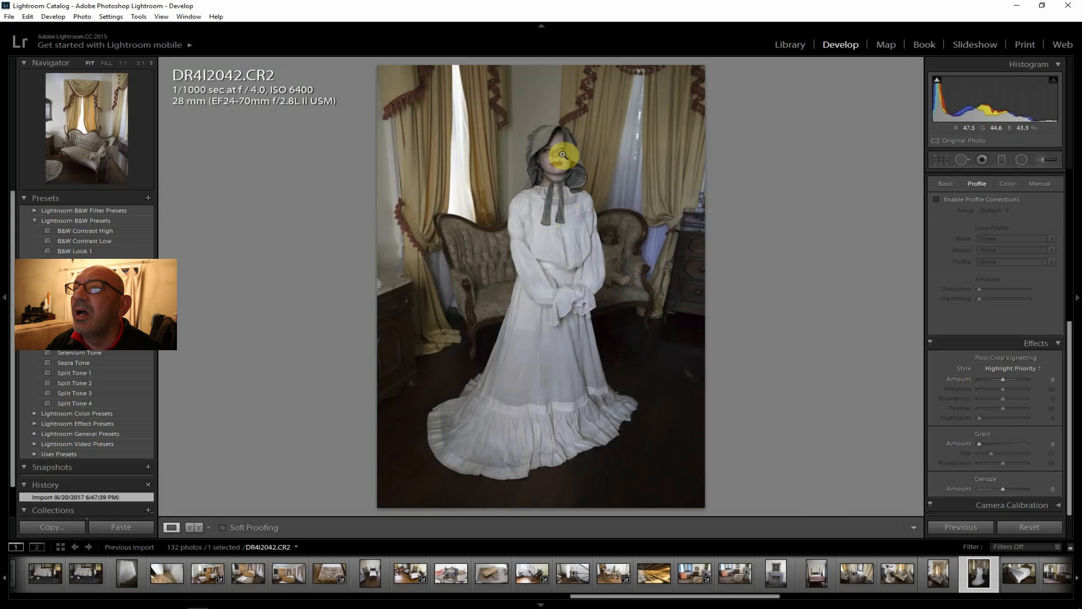
left_click(939, 572)
- On the dress and sofa photo DR4I2040.CR2, enable lens profile corrections and set Contrast to +29 and Highlights to -74
left_click(891, 573)
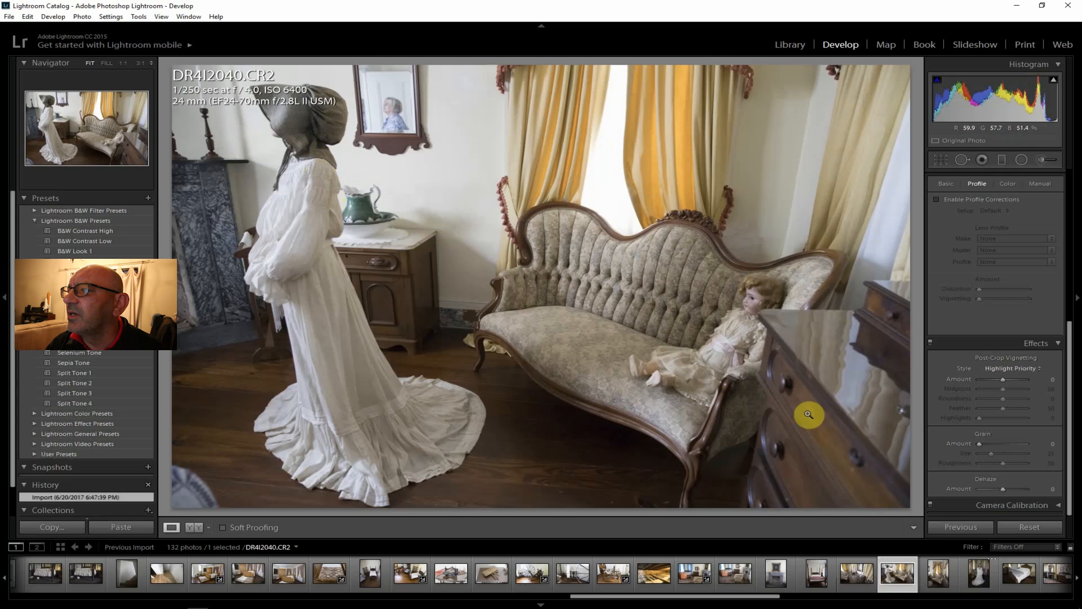
left_click(966, 211)
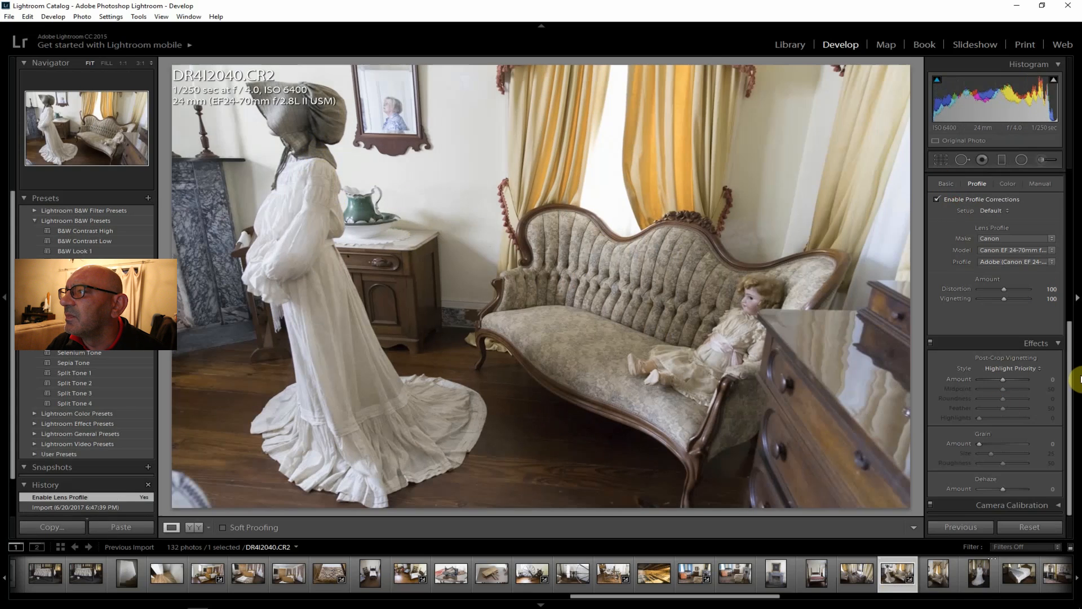
left_click_drag(1070, 396, 1010, 270)
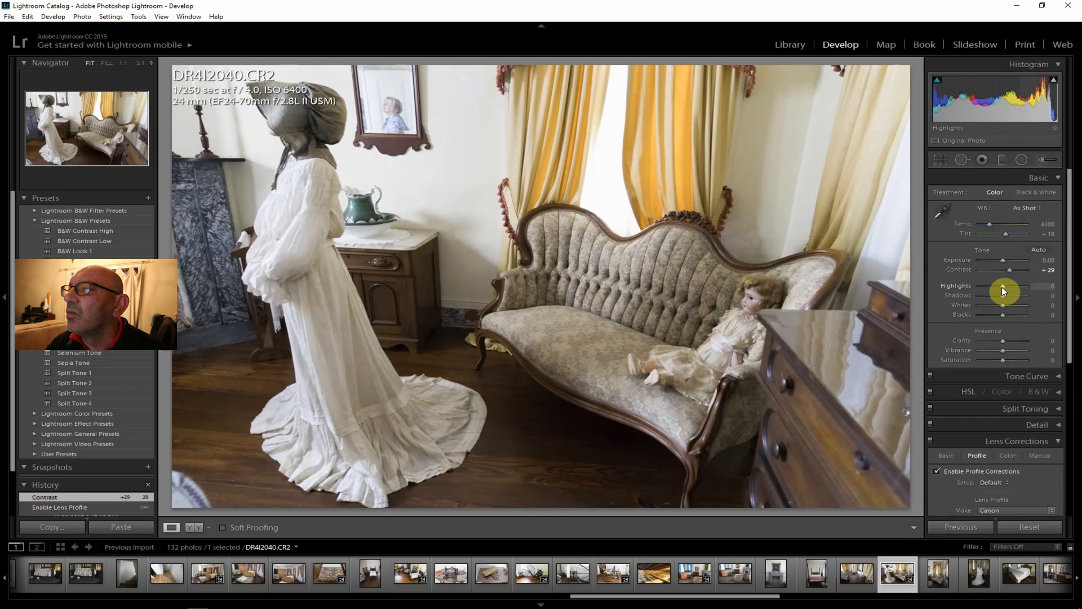
left_click_drag(1003, 288, 984, 285)
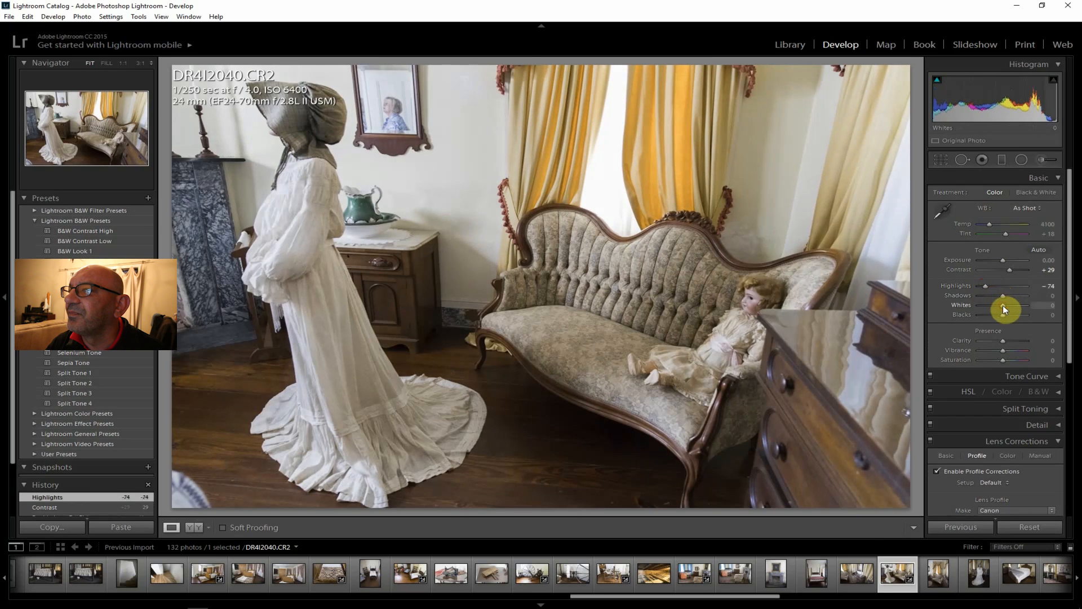
- Raise Shadows, Clarity and Vibrance on DR4I2040.CR2, and set Saturation to +12 and Dehaze to +14
left_click_drag(1002, 297, 1010, 295)
left_click_drag(1008, 343, 1003, 360)
left_click_drag(1071, 334, 1007, 487)
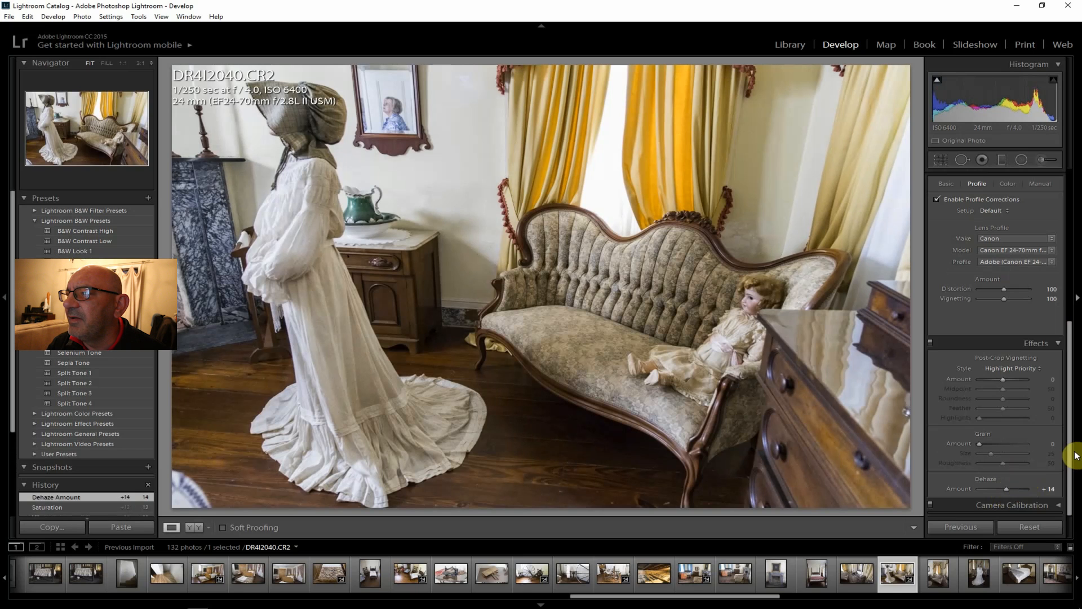
- Export the corrected dress and sofa photo DR4I2040.CR2 to the hard drive
left_click_drag(1070, 447, 1074, 260)
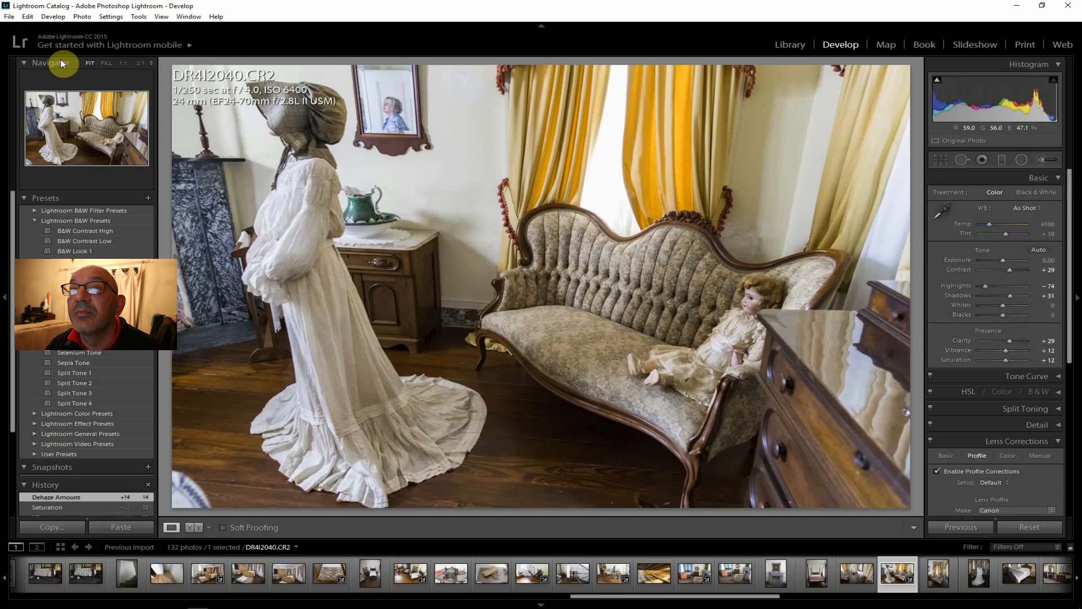
left_click(6, 17)
left_click(58, 138)
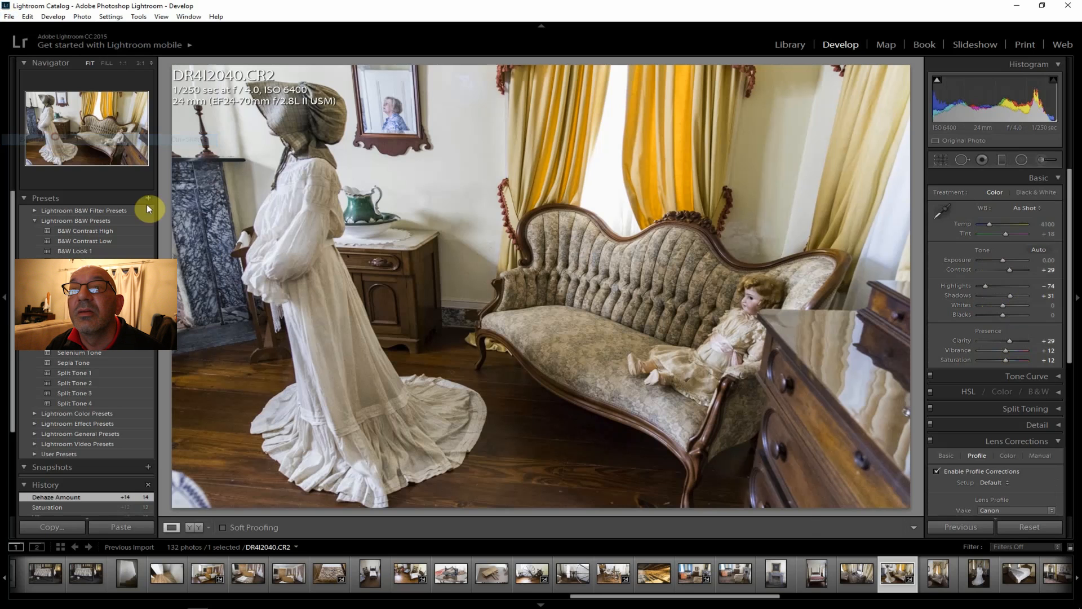
left_click(719, 585)
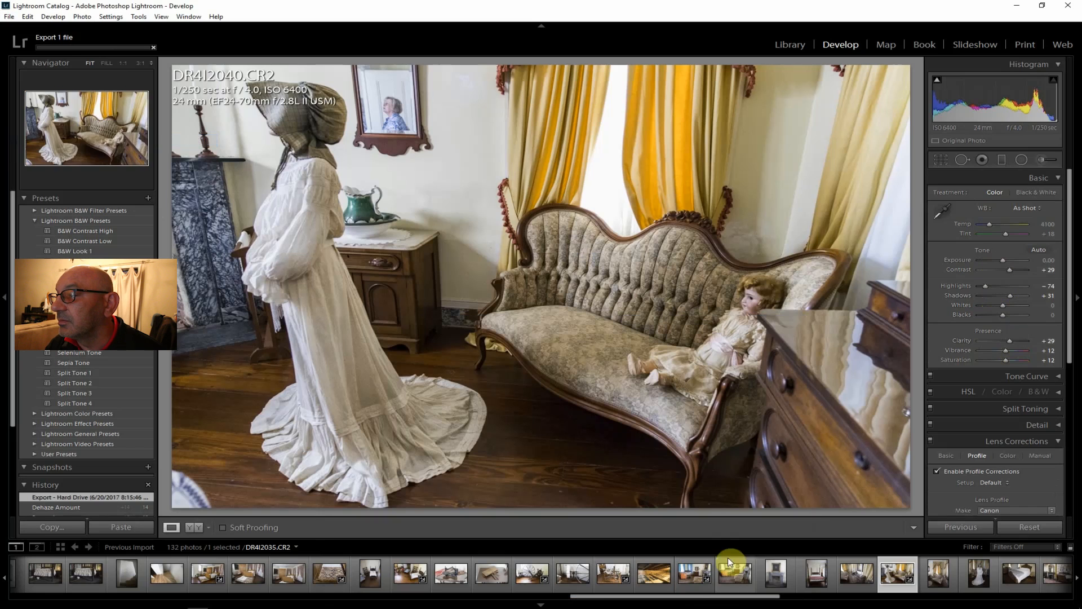
- Review the sofa, bed, dining room, painted panel, fireplace and first mansion exterior photos from DR4I2041.CR2 to DR4I2051.CR2
left_click(940, 575)
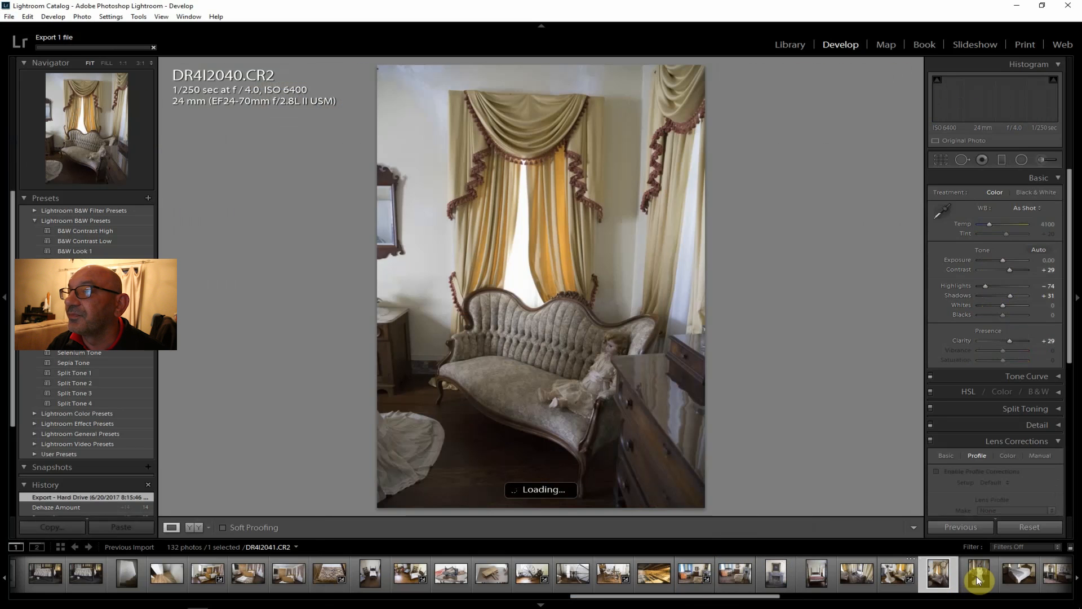
left_click(976, 576)
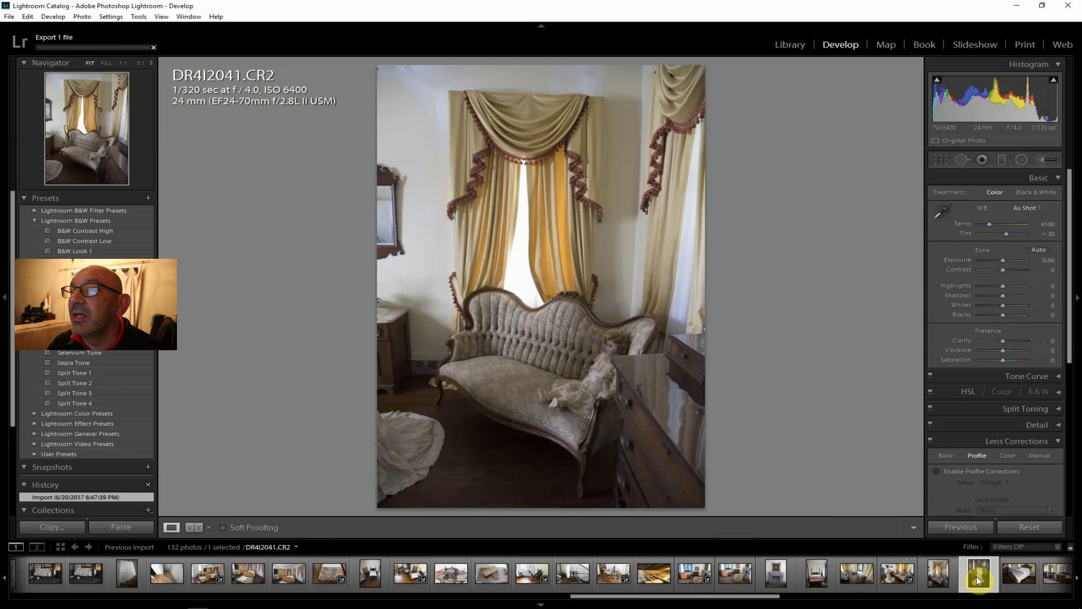
left_click_drag(764, 595, 890, 598)
left_click(454, 577)
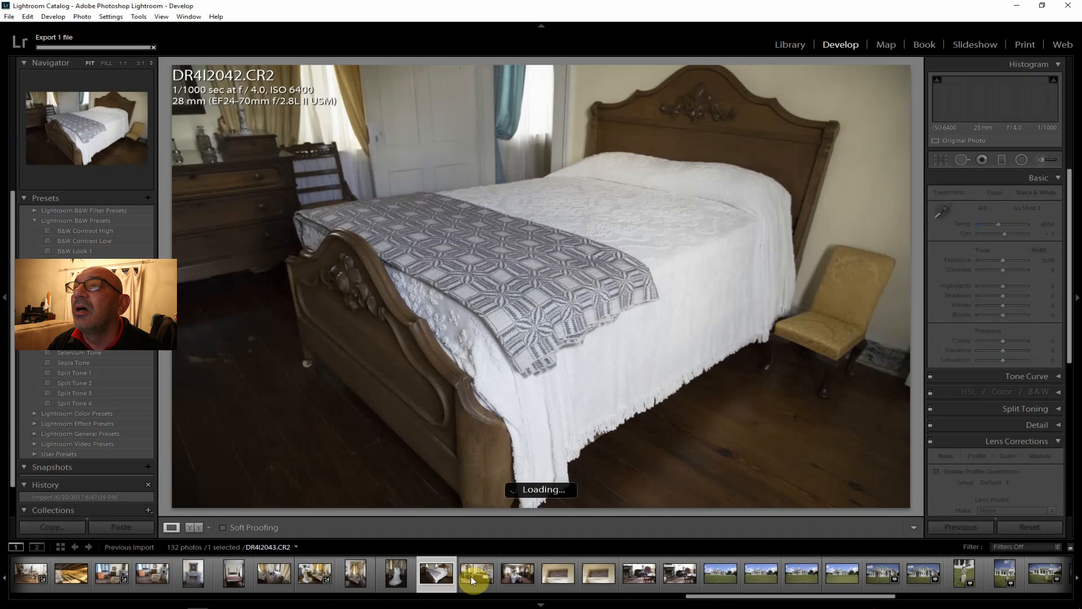
left_click(475, 577)
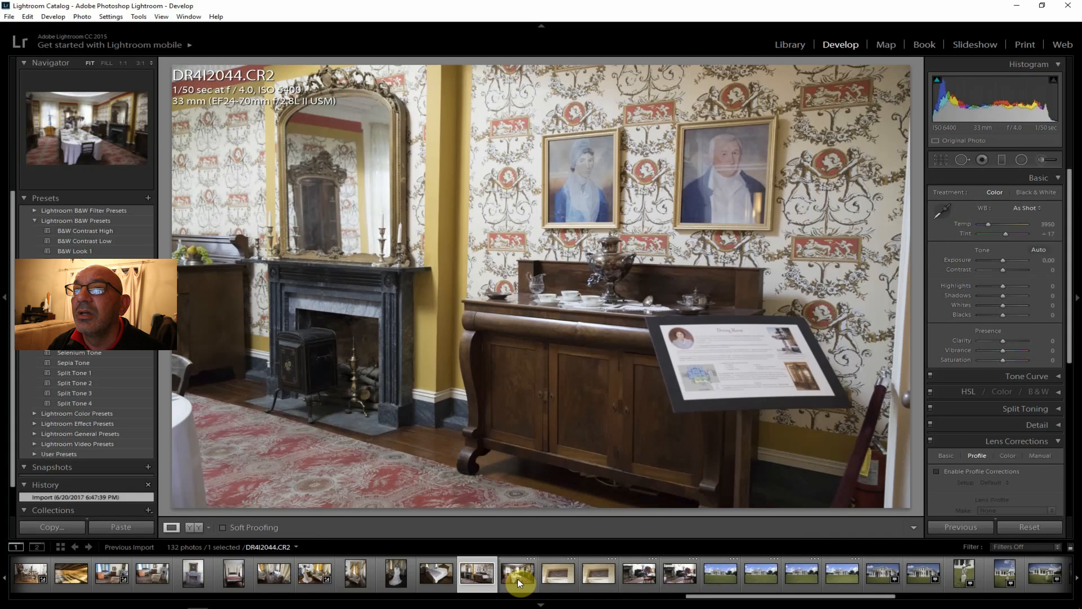
left_click(518, 579)
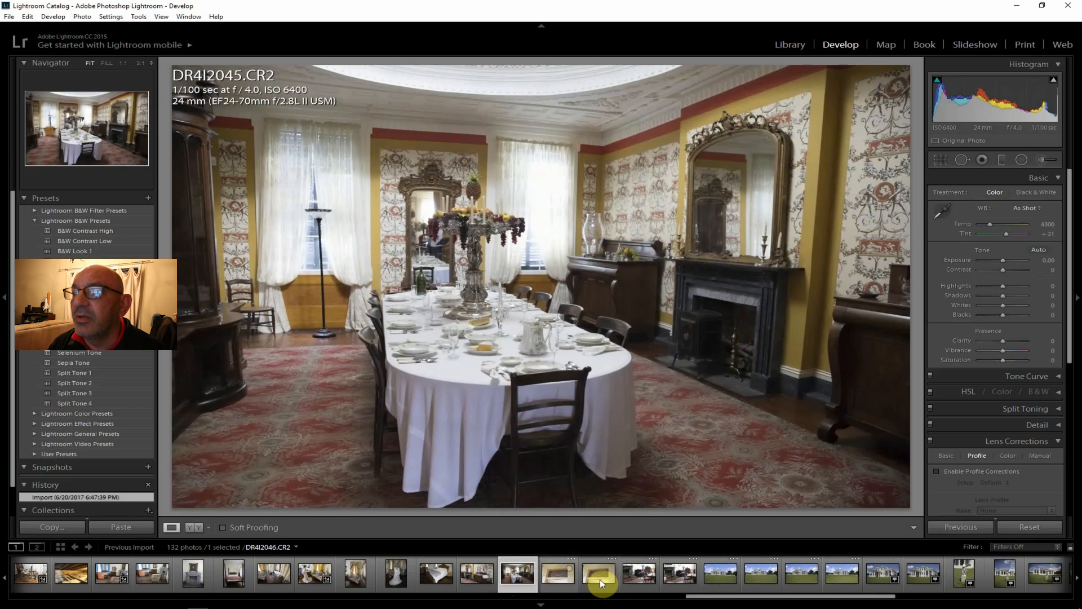
key("Right")
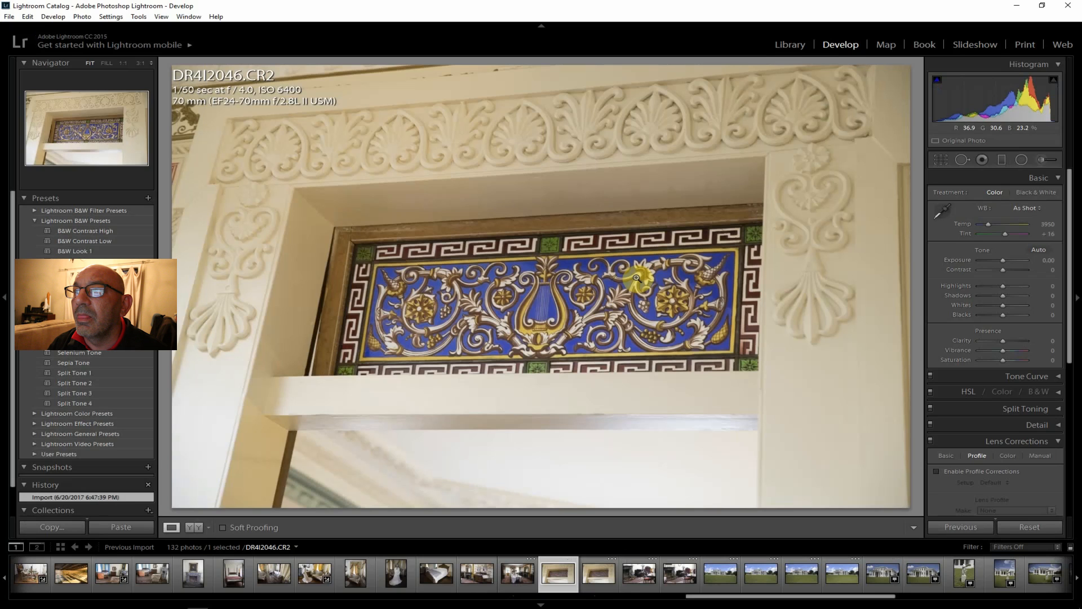
left_click(590, 574)
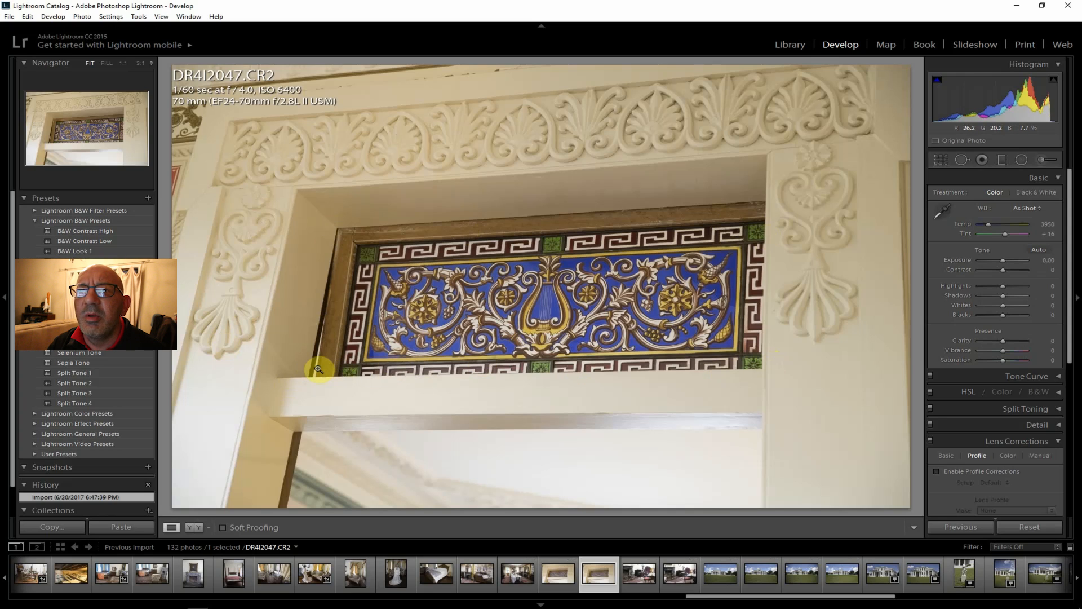
left_click(637, 574)
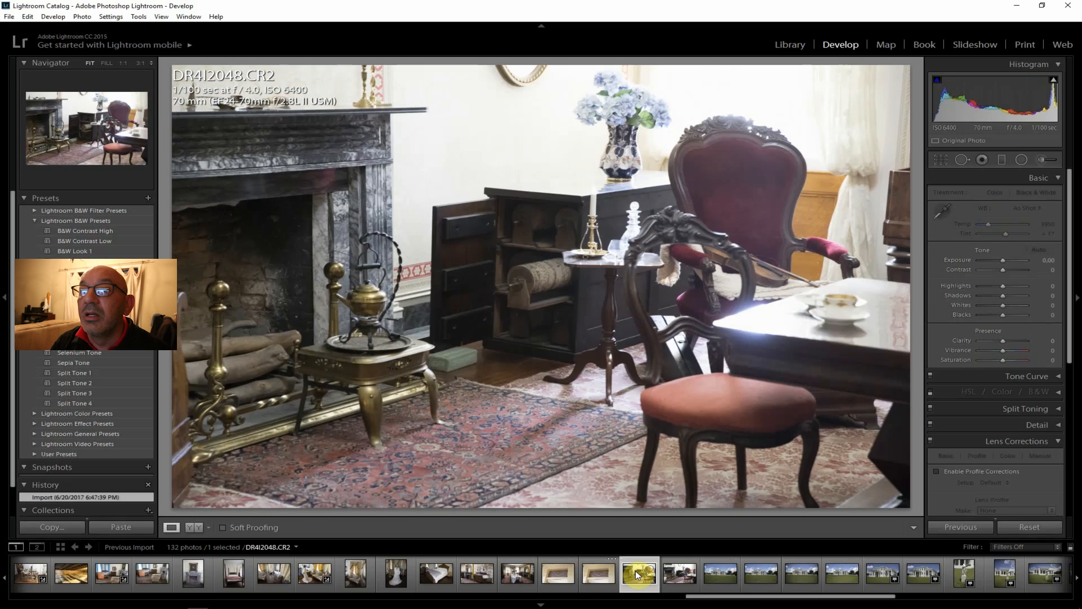
left_click_drag(638, 574, 611, 525)
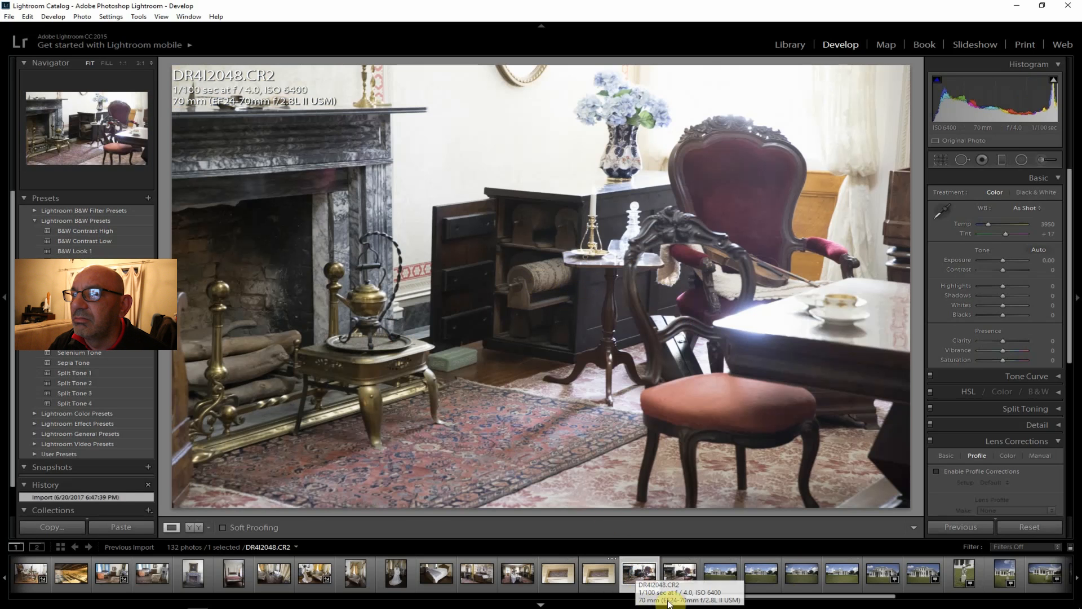
left_click(678, 576)
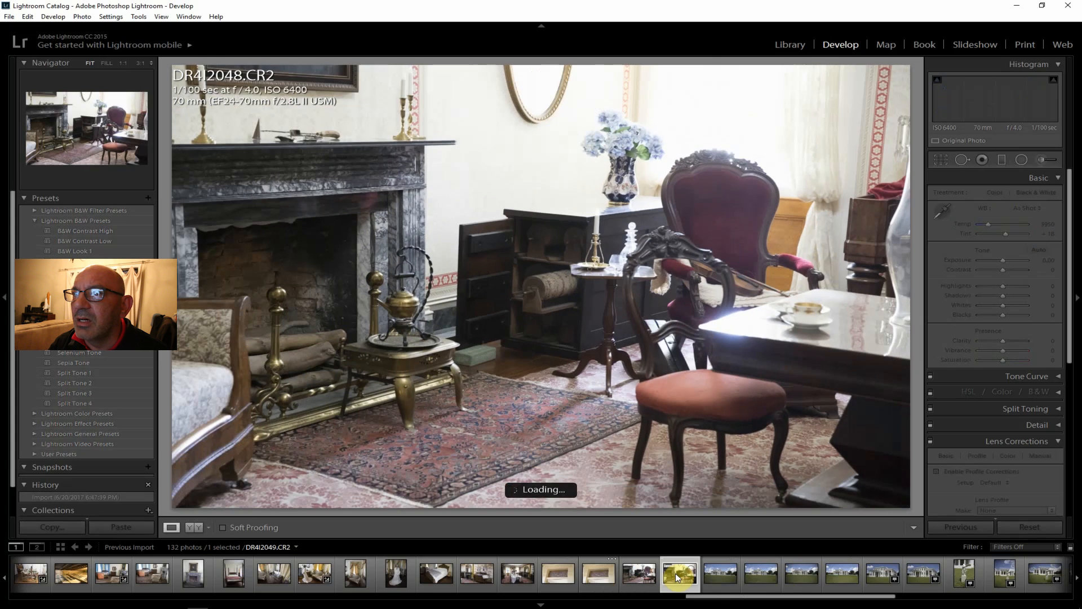
left_click(720, 575)
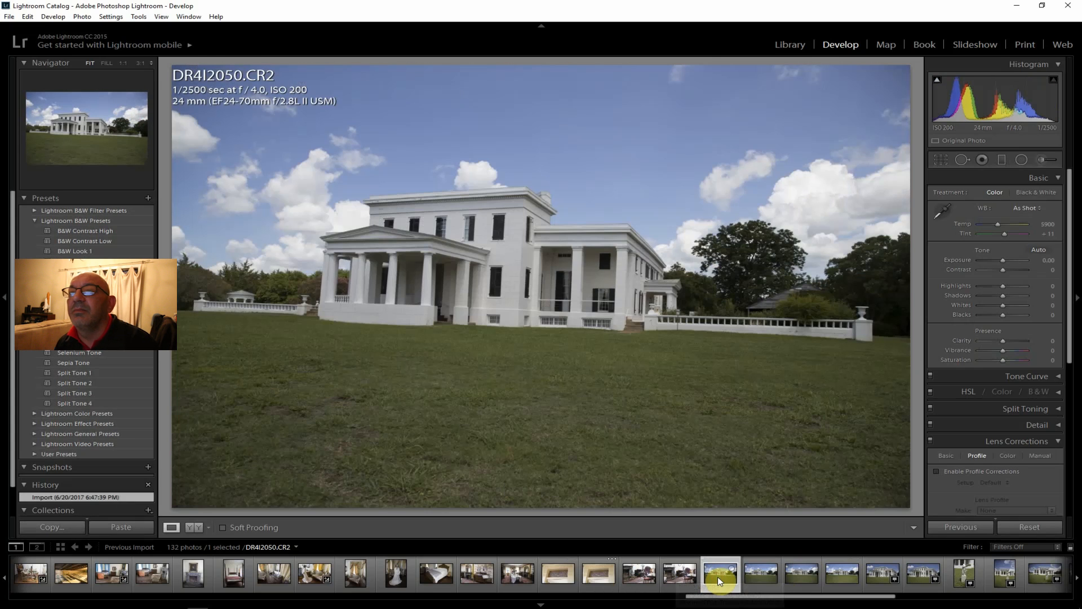
left_click(755, 571)
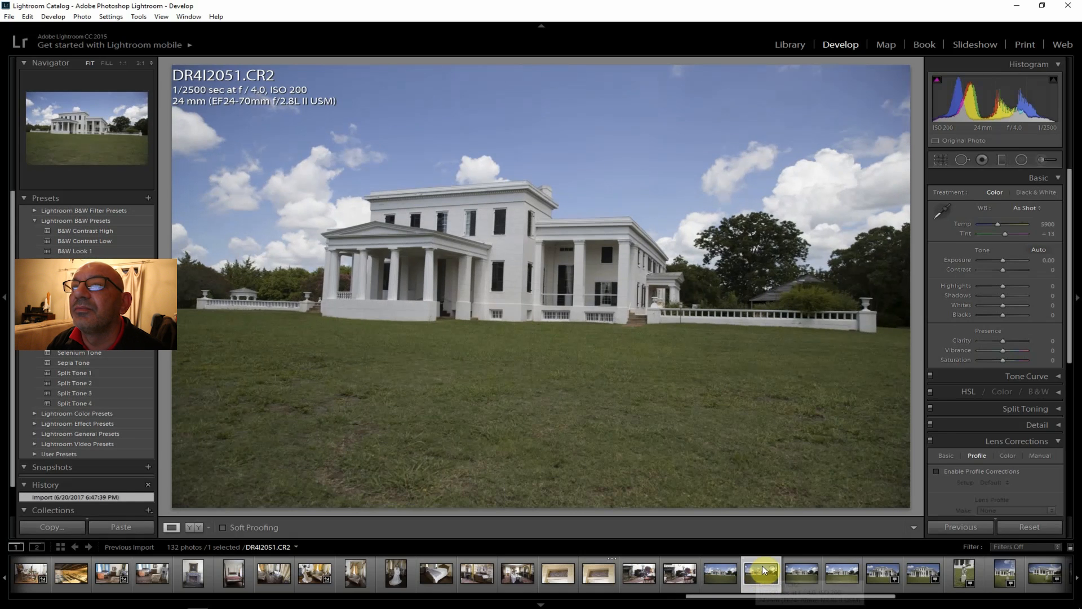
- On the mansion photo DR4I2052.CR2, enable lens profile corrections and straighten it to -1.09 along the white balustrade
left_click(797, 581)
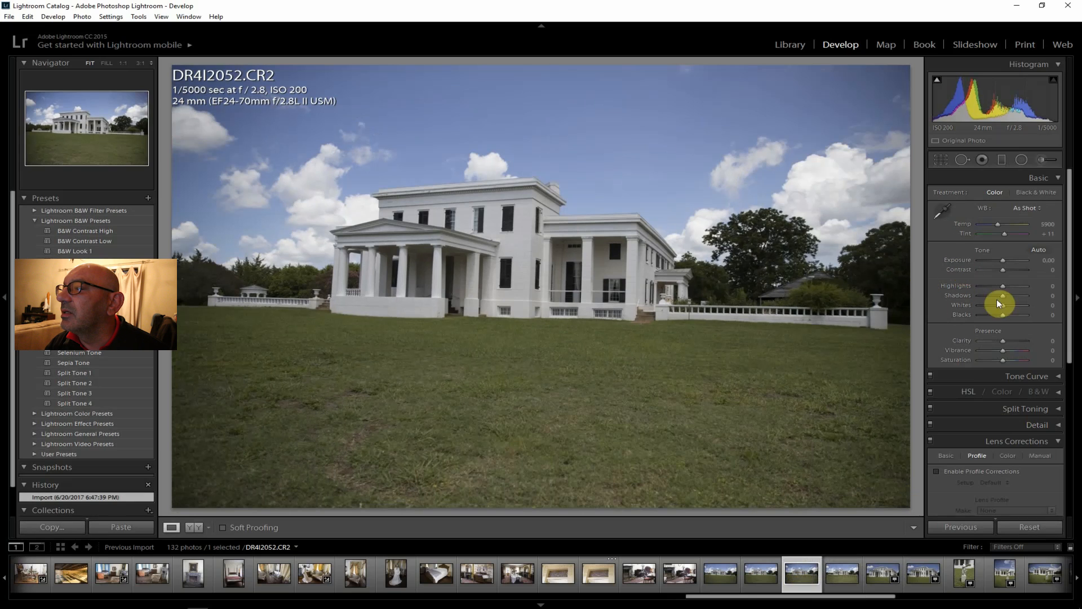
left_click(962, 471)
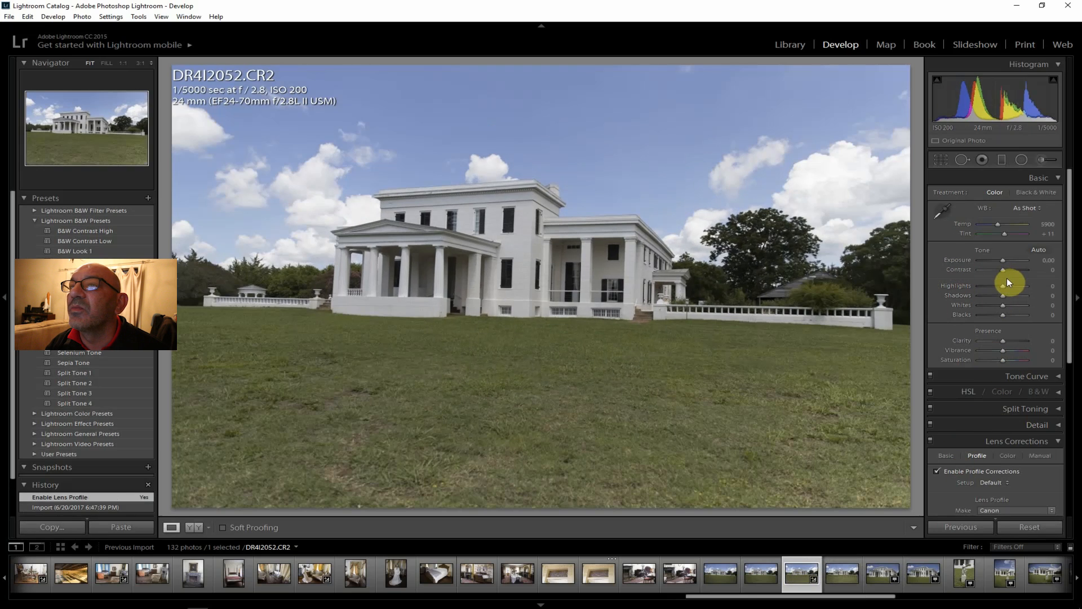
left_click(944, 160)
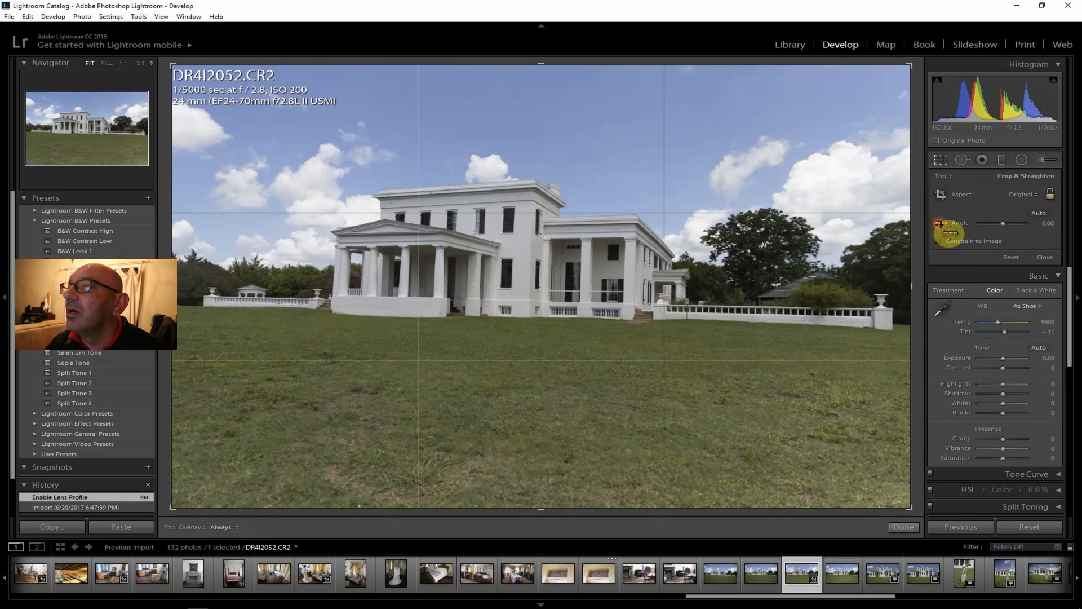
left_click_drag(728, 306, 779, 308)
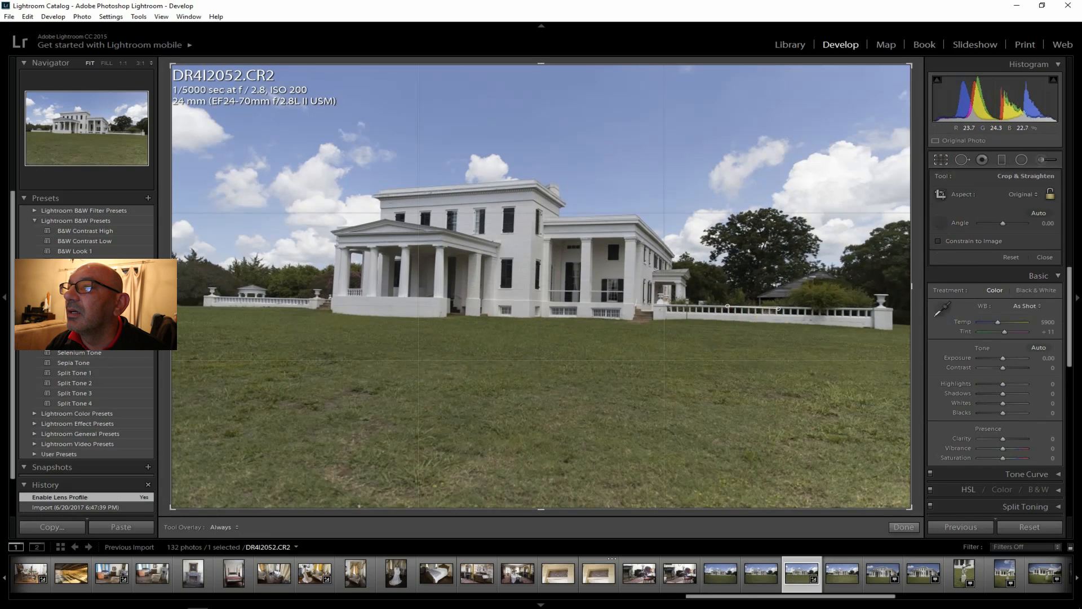
left_click_drag(728, 306, 786, 308)
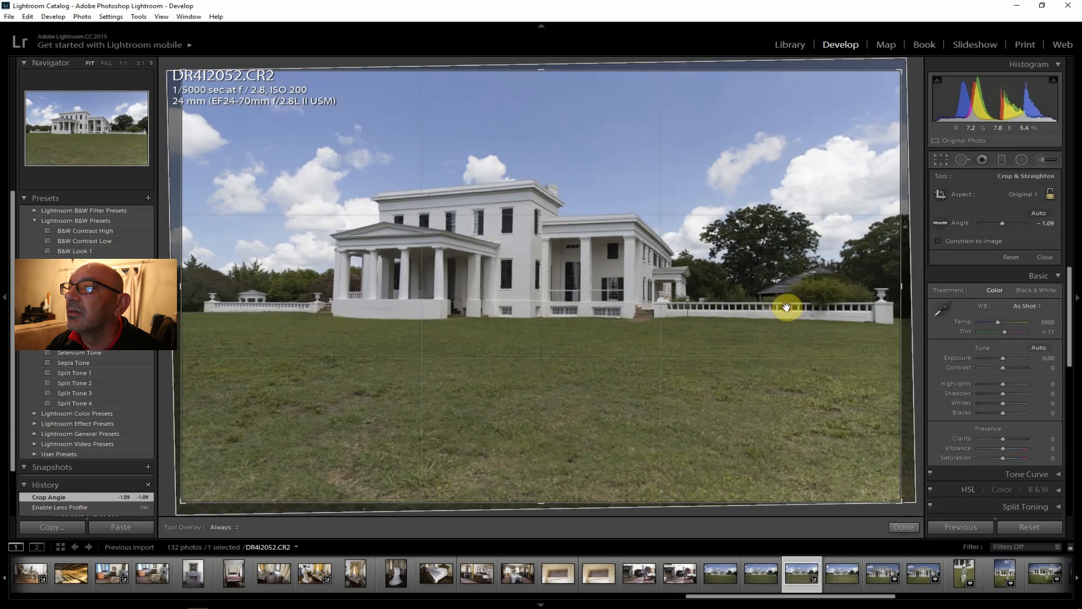
key("Return")
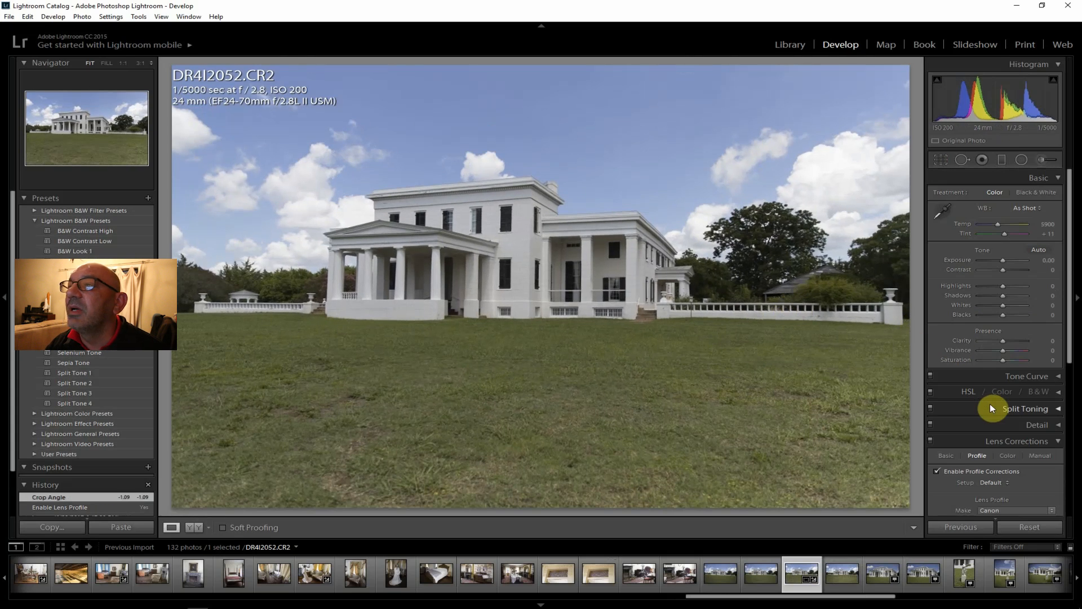
- Crop away most of the foreground lawn in DR4I2052.CR2, leaving a wide strip with sky and mansion
left_click(941, 159)
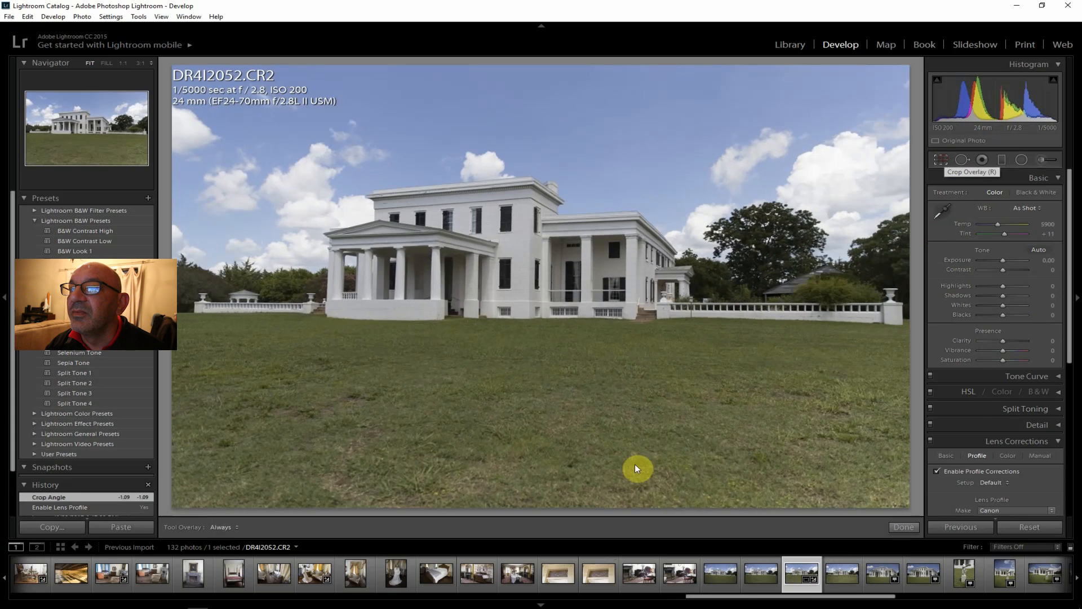
left_click_drag(543, 504, 553, 428)
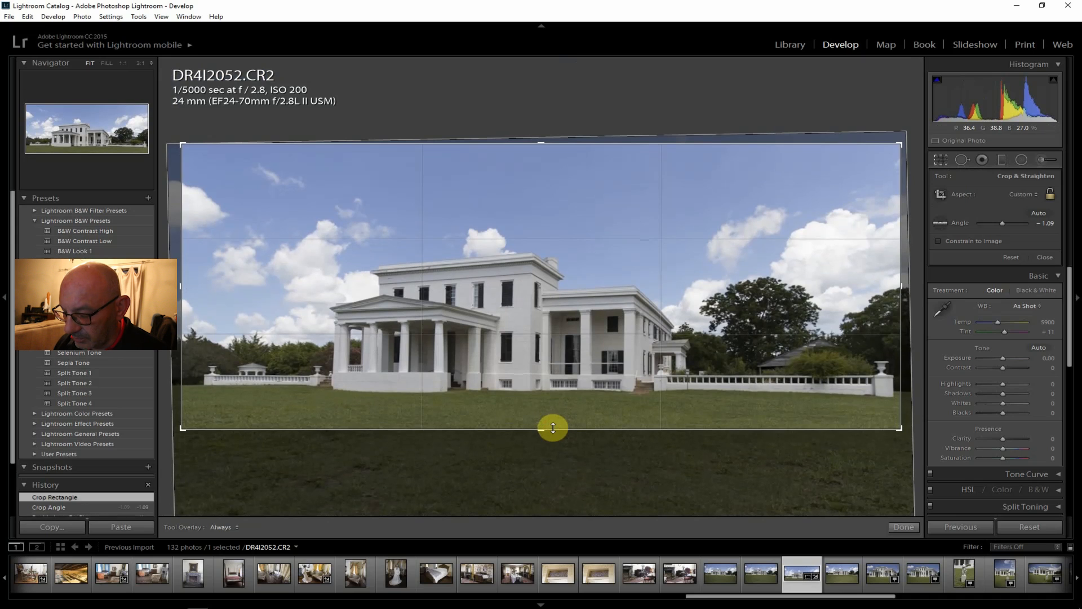
key("Return")
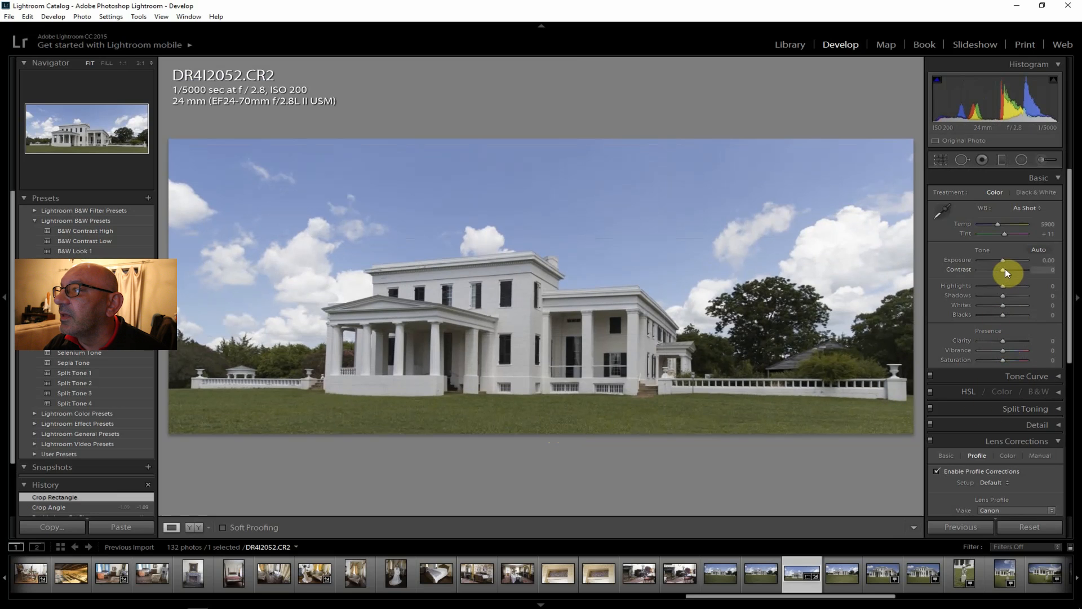
- Set Contrast +43, Highlights -26, Shadows +57, Clarity +29, Vibrance +14, Saturation +10 and Dehaze +19 on the cropped mansion photo
left_click_drag(1003, 269, 1017, 294)
left_click_drag(1003, 341, 1005, 360)
left_click_drag(1070, 326, 1070, 519)
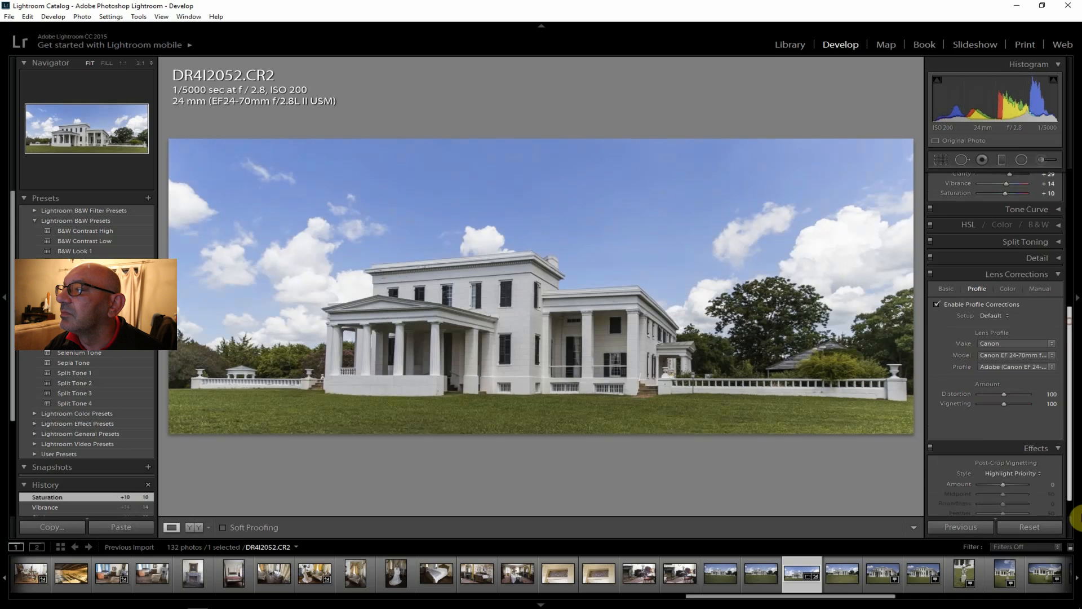
left_click_drag(1006, 488, 1009, 488)
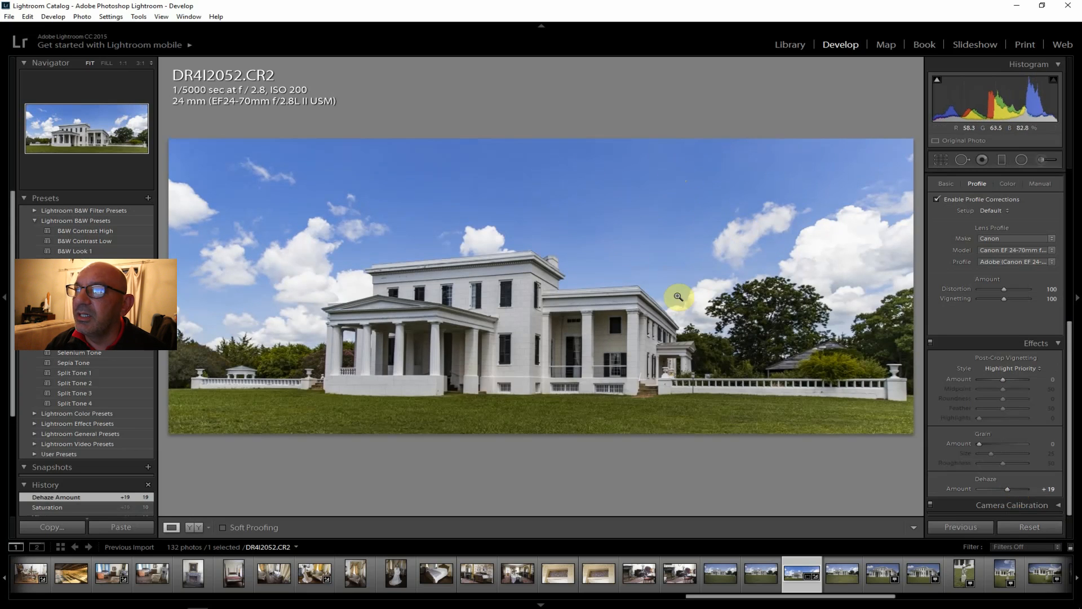
- Brighten DR4I2052.CR2 with Exposure +0.83 and Shadows +62, and set Whites to -7 and Highlights to -67
scroll(1075, 338, "up", 5)
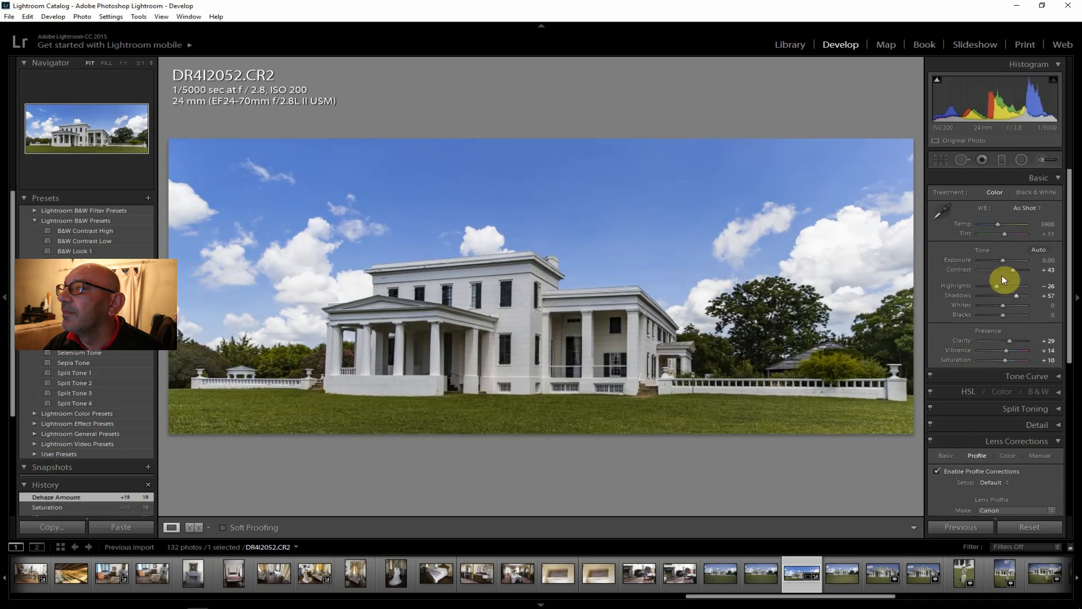
left_click_drag(1004, 259, 1008, 260)
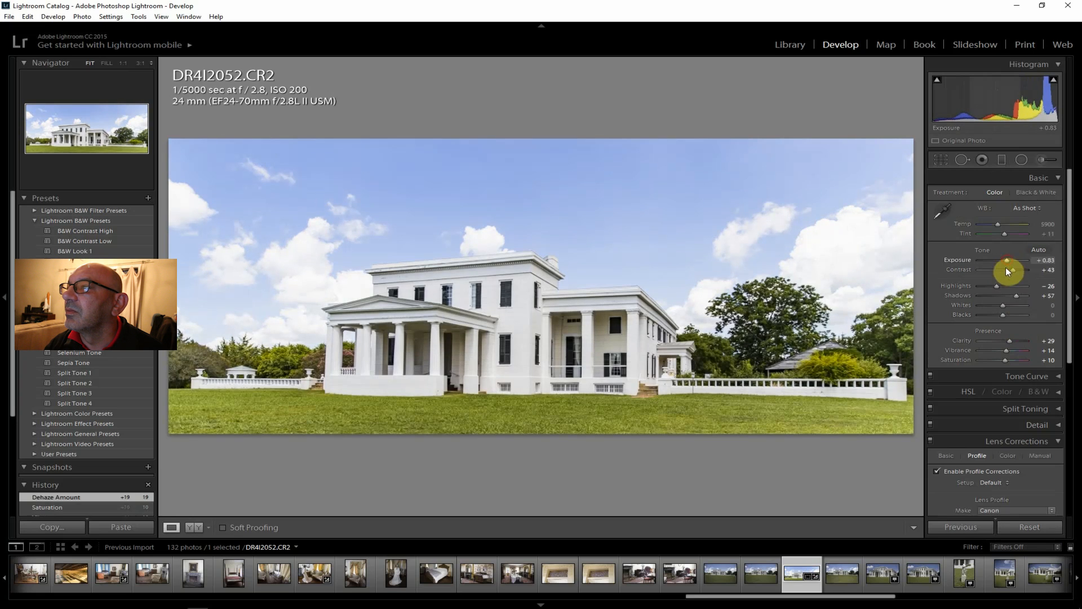
left_click_drag(1003, 305, 1022, 294)
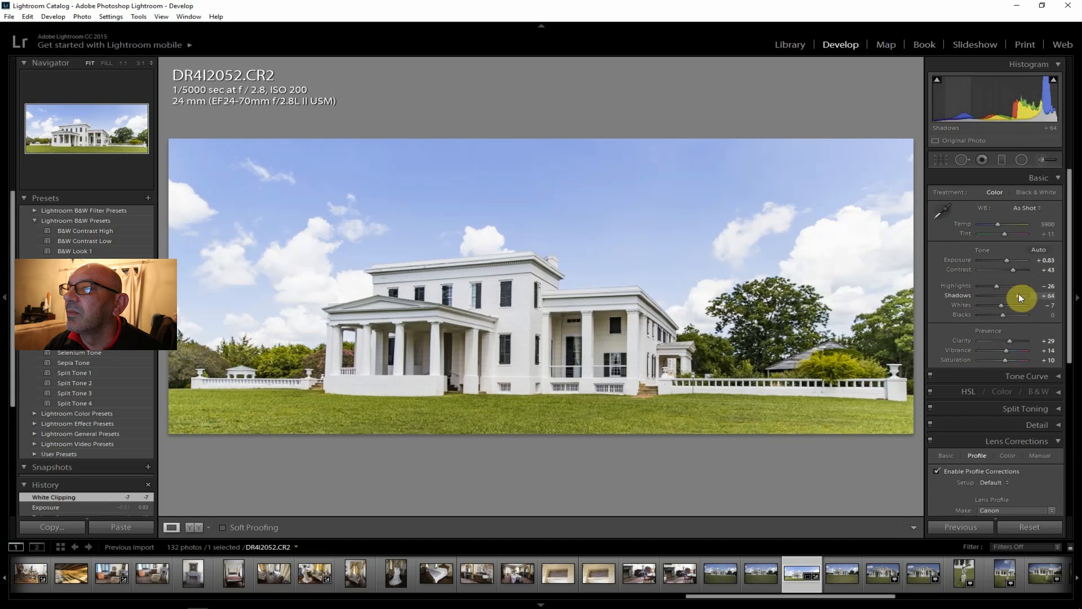
left_click_drag(1020, 294, 1017, 294)
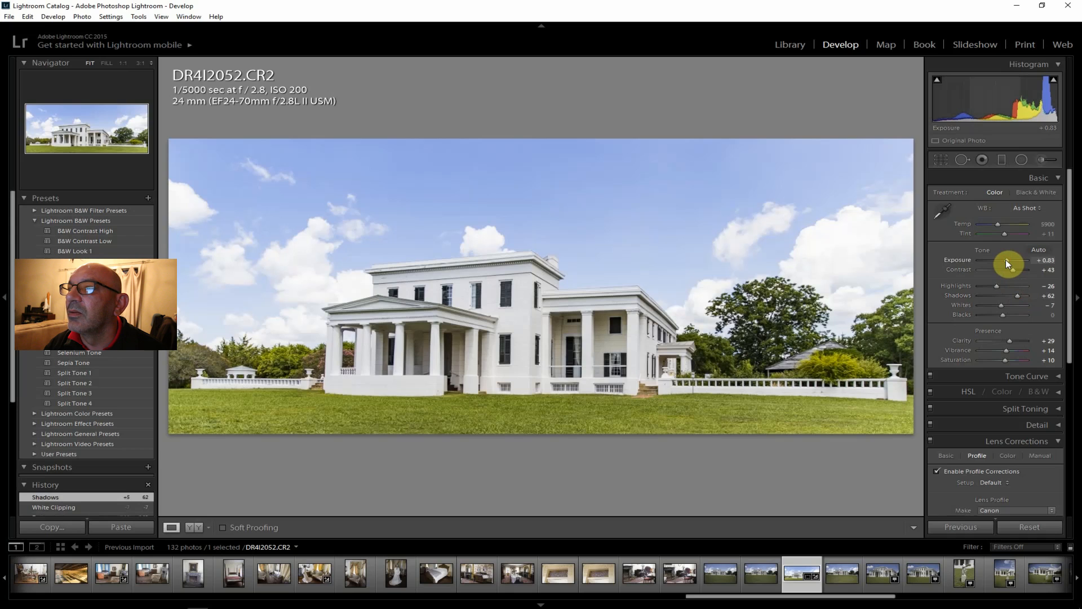
left_click_drag(997, 284, 987, 285)
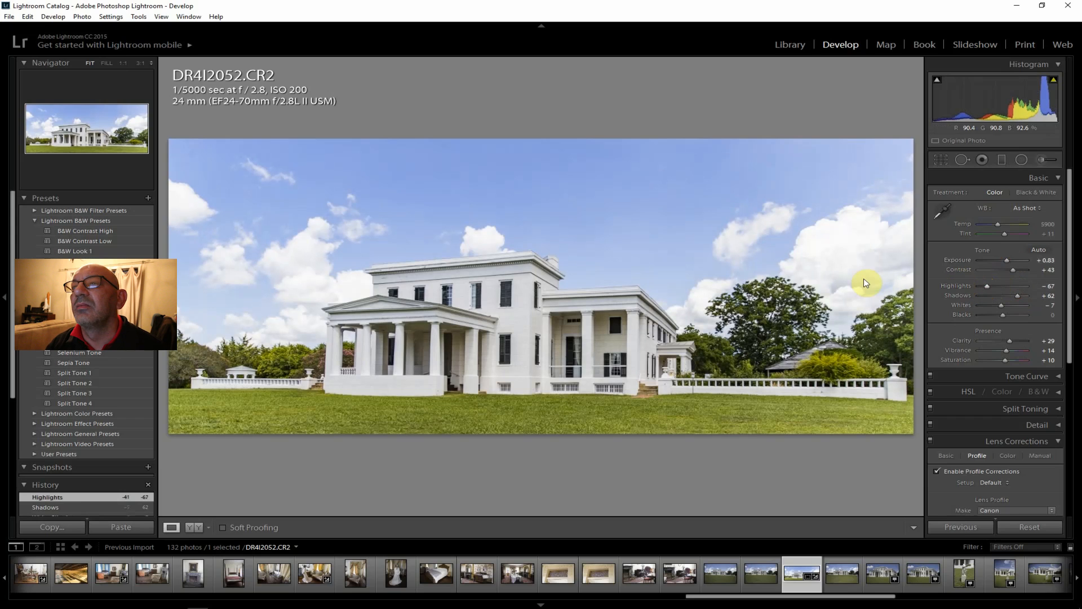
- Export the mansion photo DR4I2052.CR2 to the J:\ToPost folder on the hard drive
left_click(9, 16)
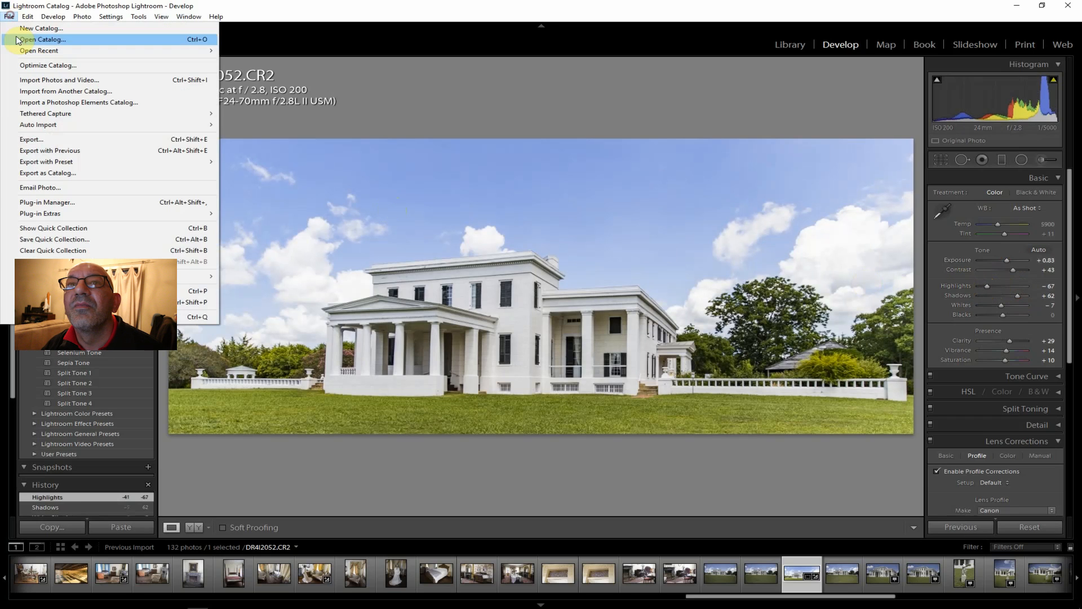
left_click(54, 140)
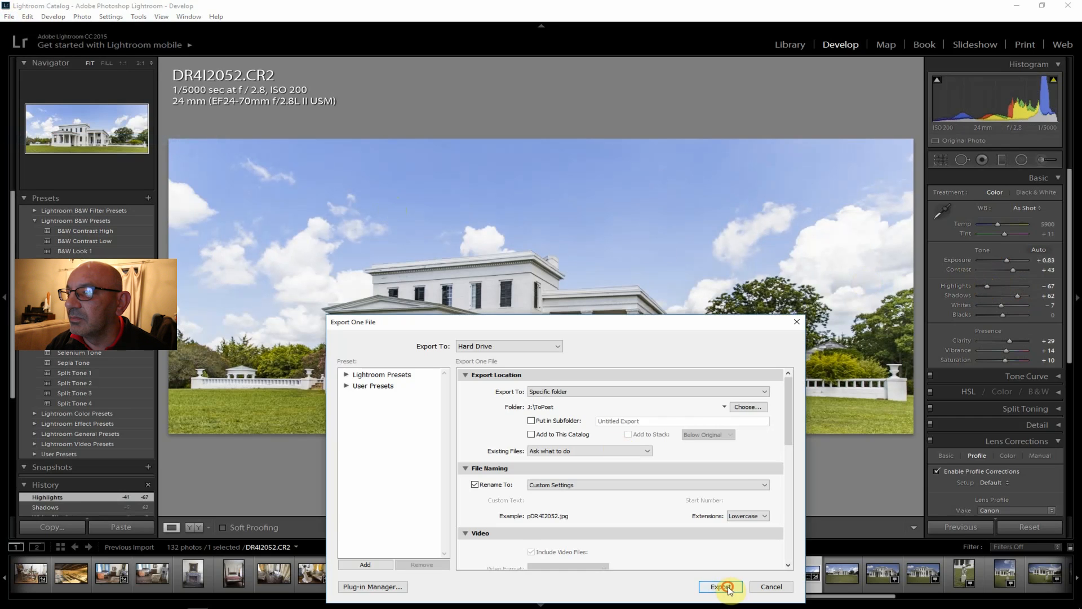
left_click(719, 584)
- Go through the next mansion exteriors to DR4I2055.CR2 and enable its lens profile corrections
left_click(840, 577)
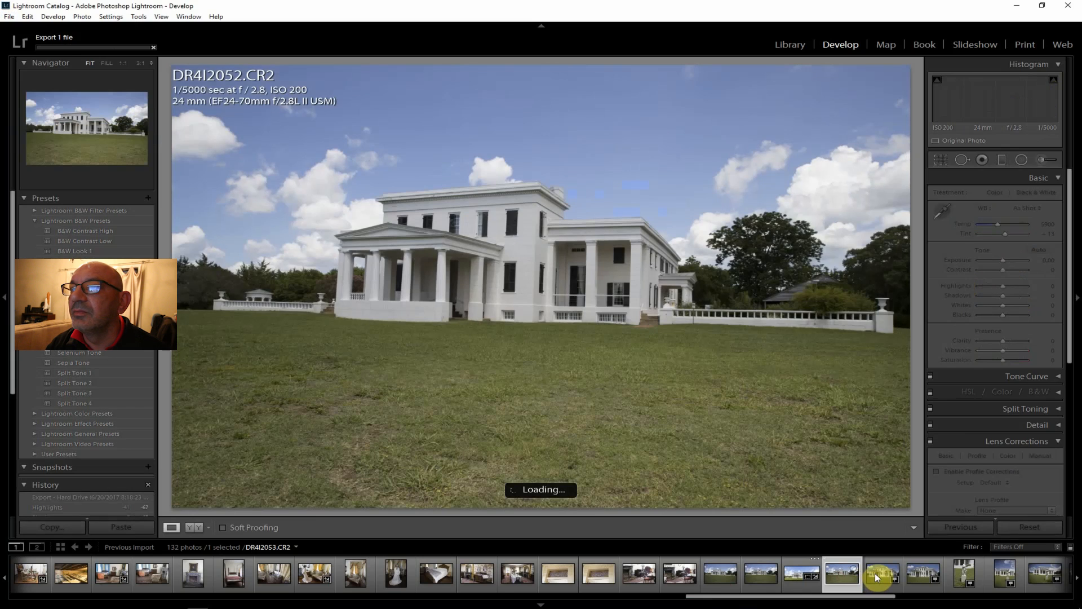
left_click(875, 573)
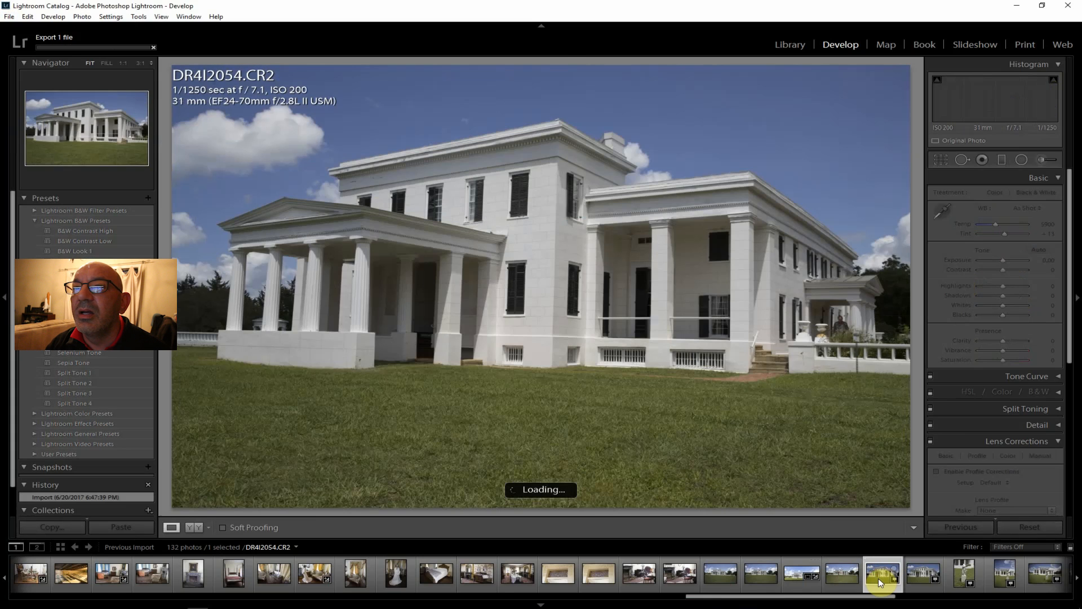
left_click(922, 574)
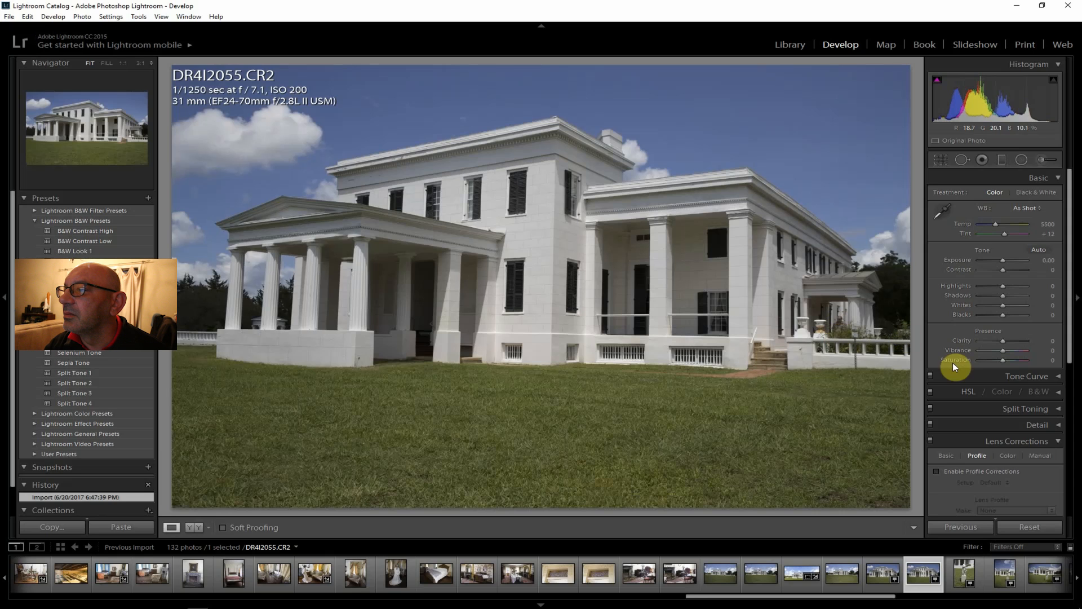
left_click(979, 473)
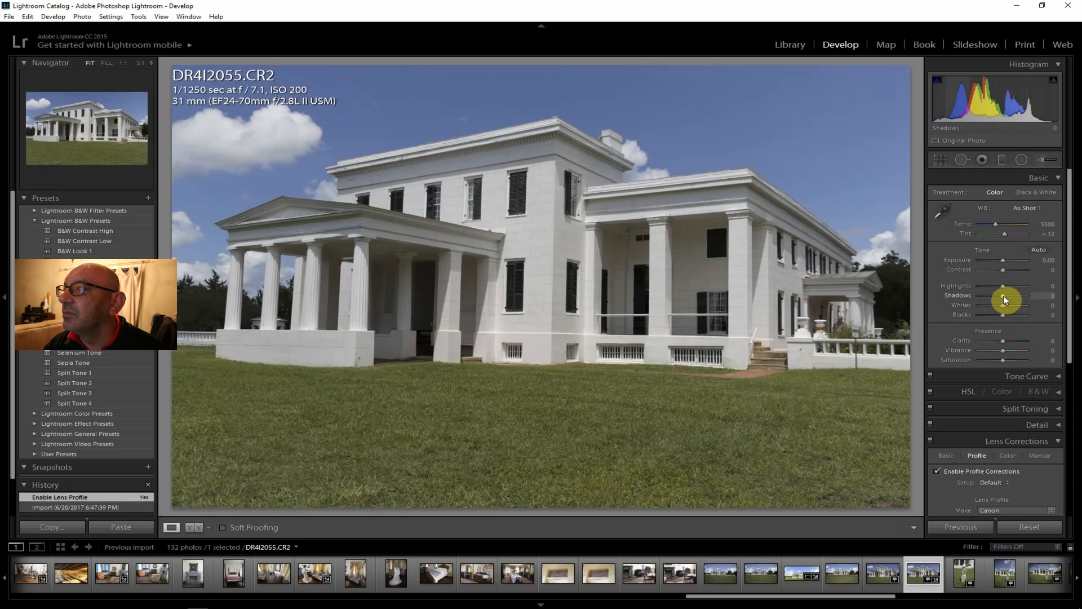
- Set Contrast +31, Highlights -10, Shadows +50, Clarity +24, Vibrance +14, Saturation +12 and Dehaze +19 on DR4I2055.CR2
left_click_drag(1011, 299, 1013, 271)
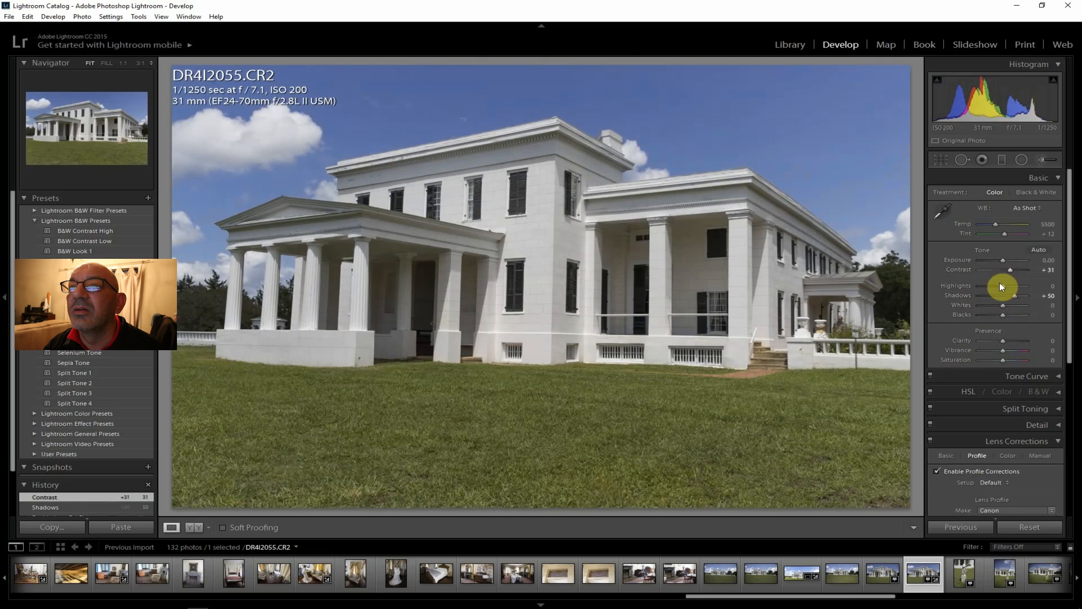
left_click_drag(1003, 341, 1005, 361)
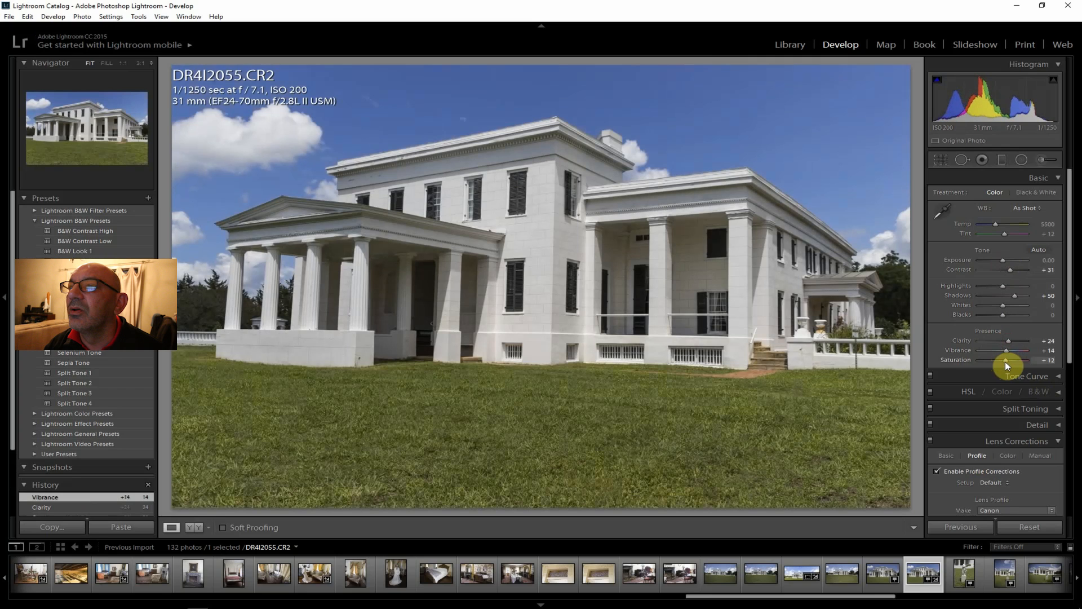
left_click_drag(1006, 361, 1006, 361)
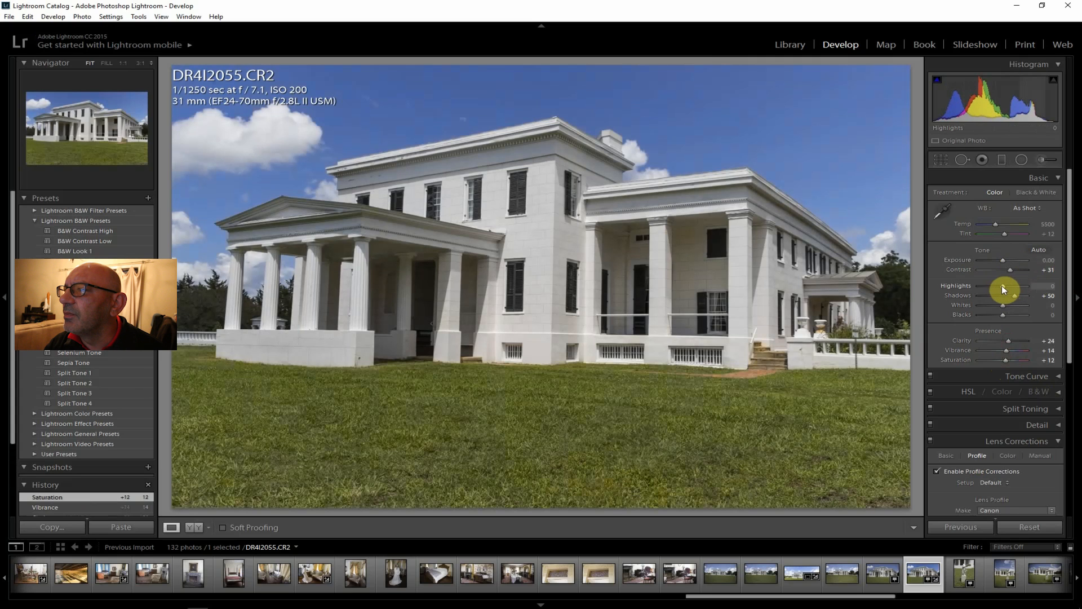
left_click_drag(1002, 285, 1000, 286)
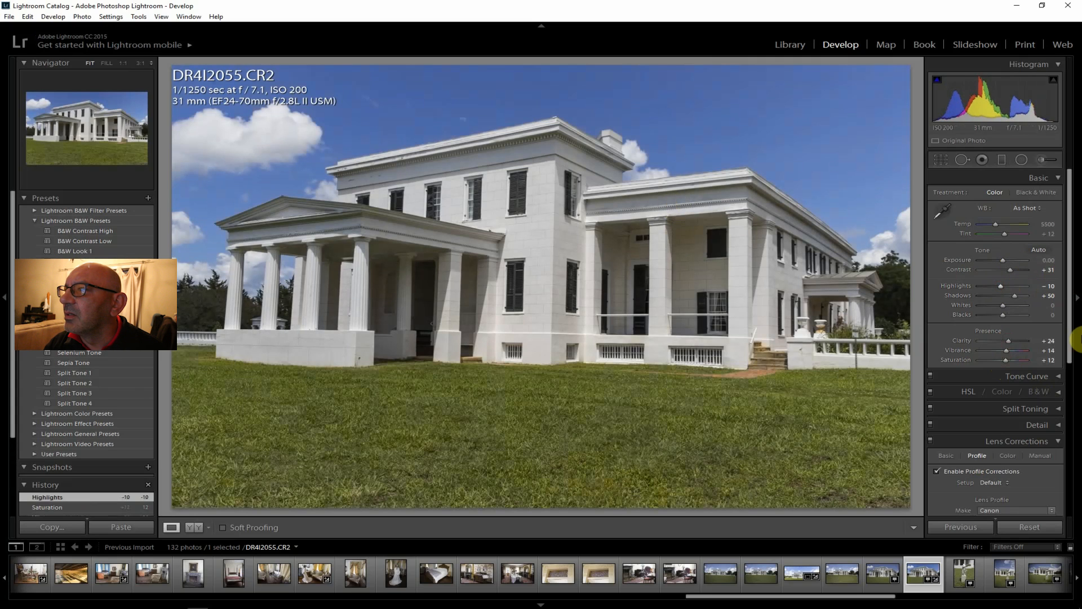
scroll(1074, 282, "down", 5)
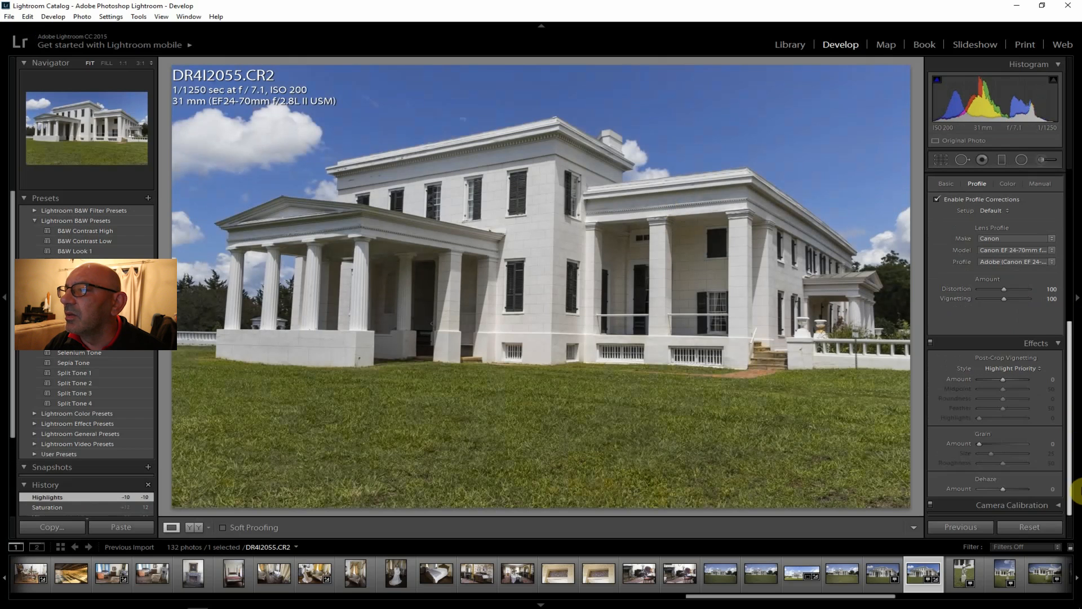
left_click_drag(1007, 486, 1007, 486)
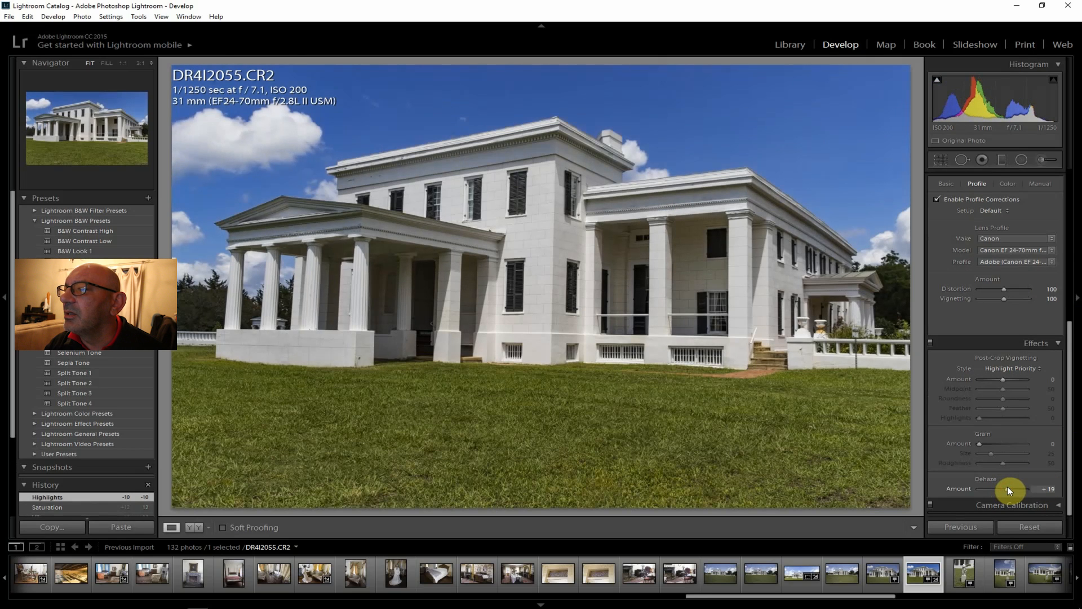
left_click_drag(1007, 486, 1007, 486)
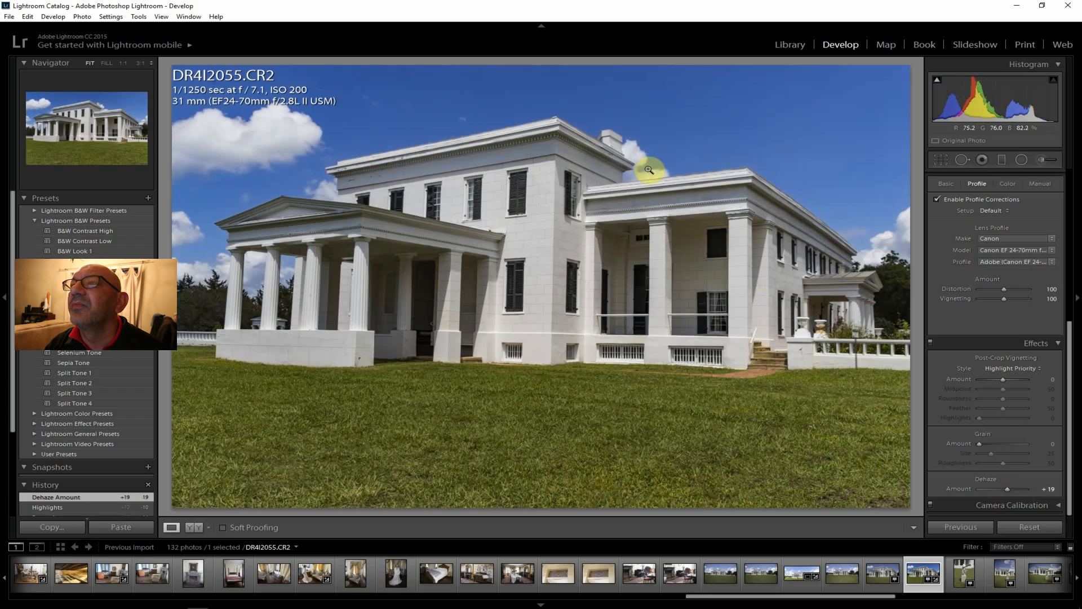
- Brighten DR4I2055.CR2 with Exposure +0.71 and Shadows +76, and lower Highlights to -21
left_click_drag(1070, 399, 1069, 205)
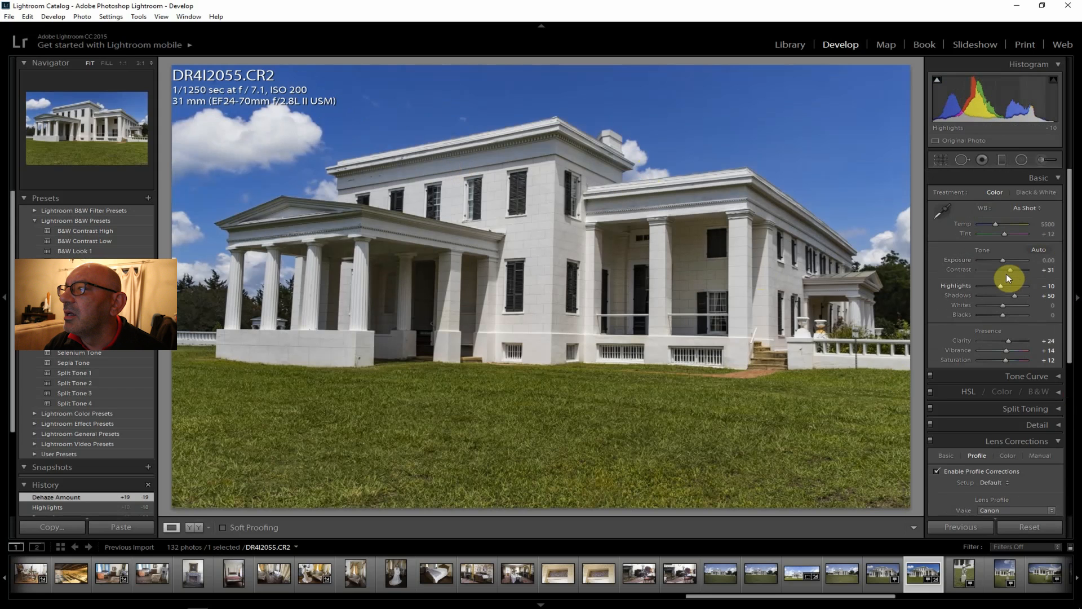
left_click_drag(1004, 259, 1007, 258)
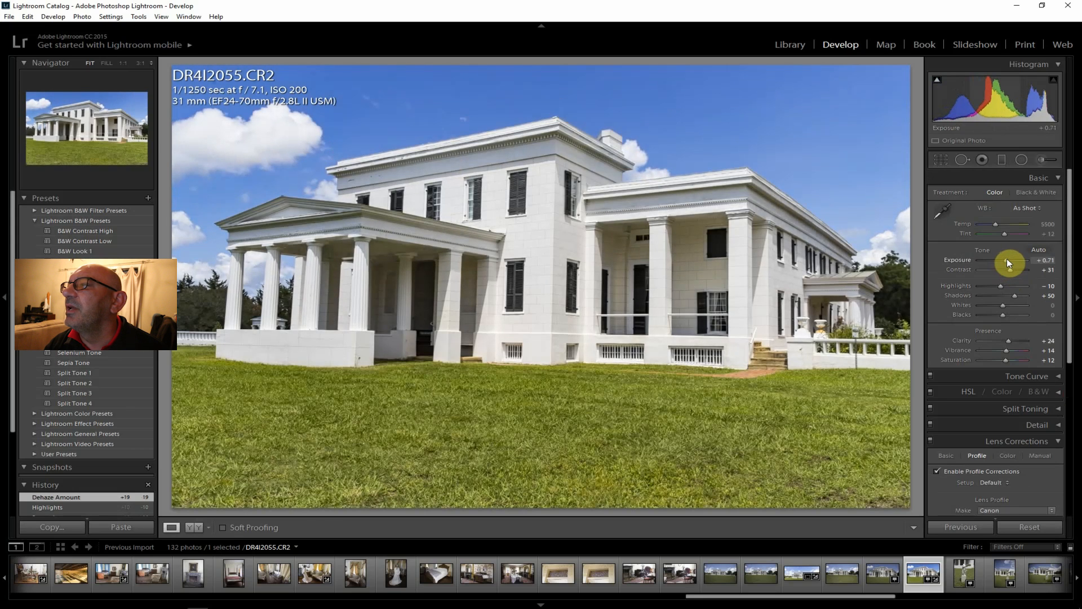
left_click_drag(1007, 258, 1007, 258)
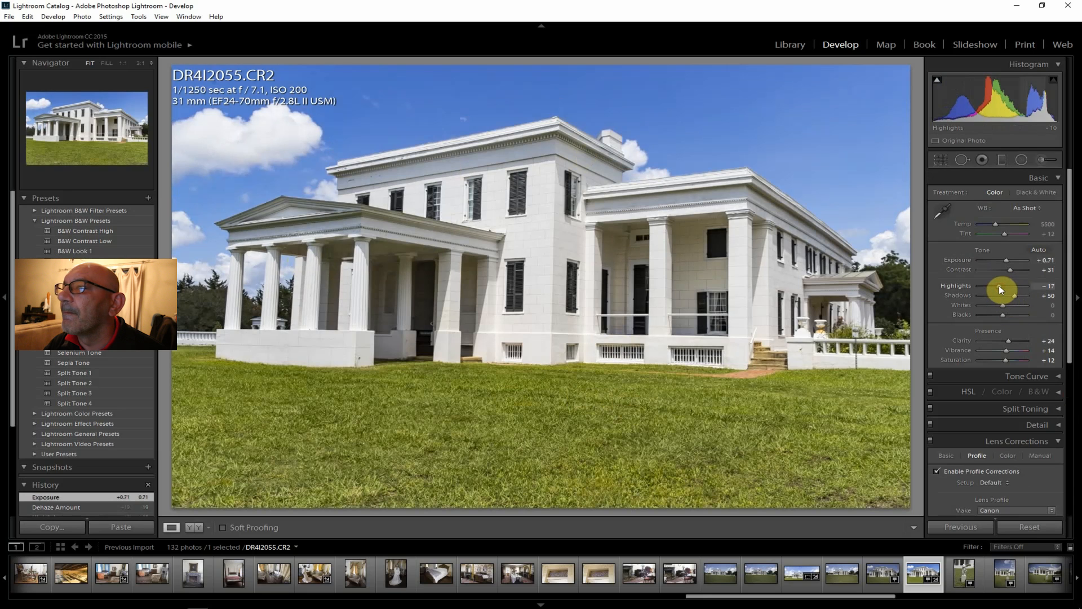
left_click_drag(999, 289, 998, 288)
left_click_drag(1015, 296, 1020, 294)
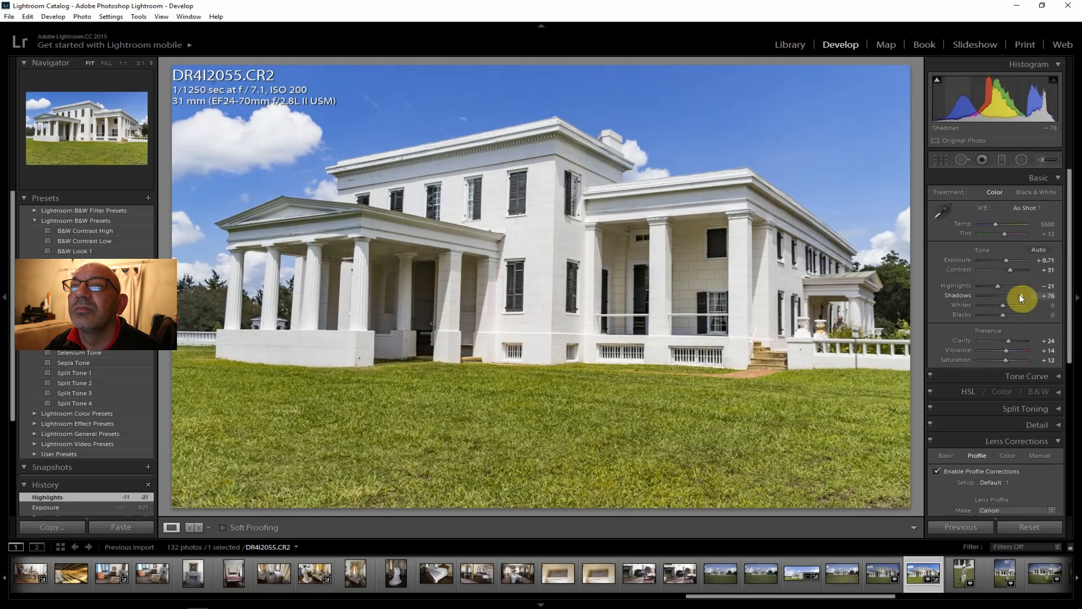
- Export the mansion photo DR4I2055.CR2 to the J:\ToPost folder on the hard drive
left_click(10, 17)
left_click(566, 483)
left_click(717, 585)
- Compare the statue photos, choose DR4I2058.CR2 and straighten it along the mansion's roofline to an angle of -3.83
left_click(963, 575)
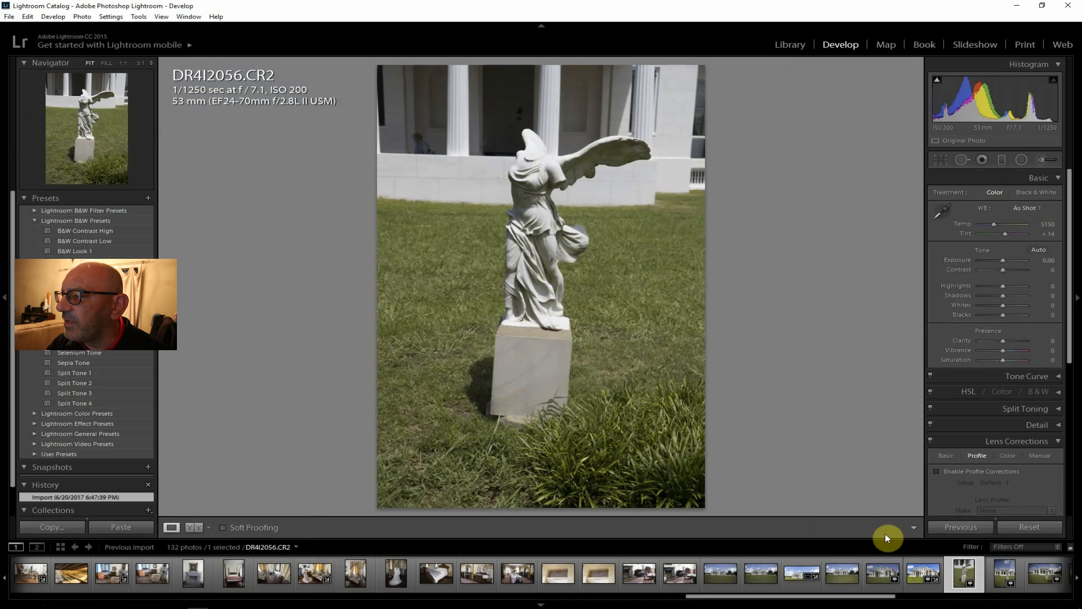
left_click(1006, 576)
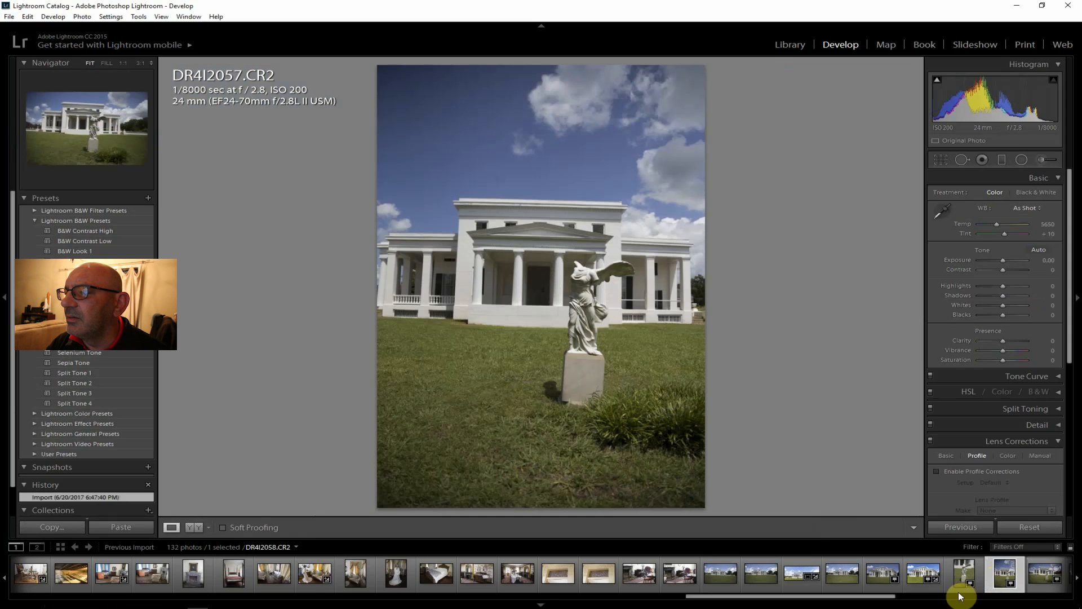
left_click(1044, 574)
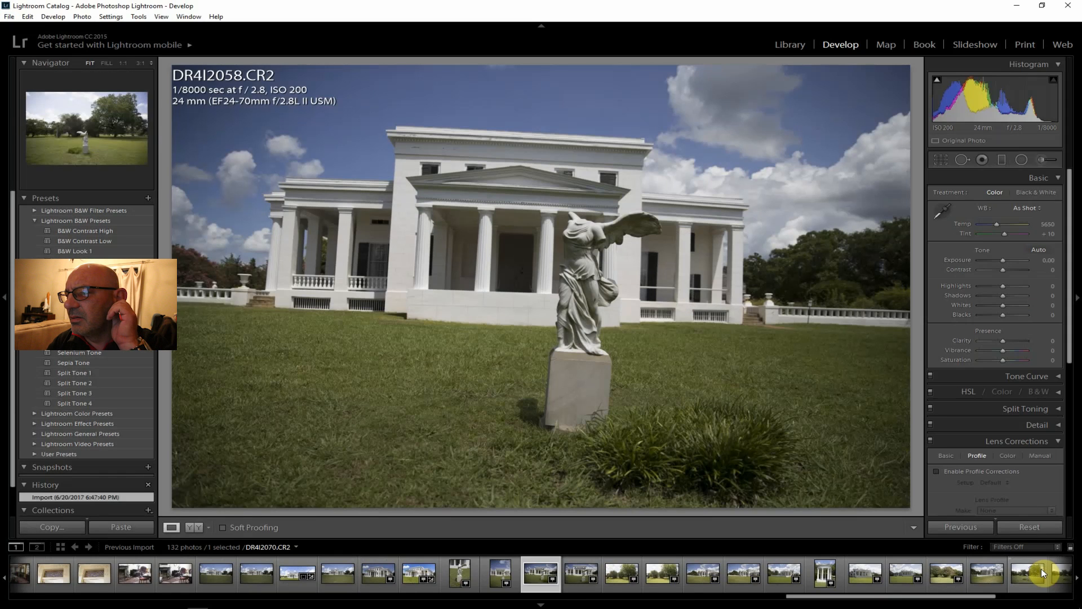
left_click(574, 576)
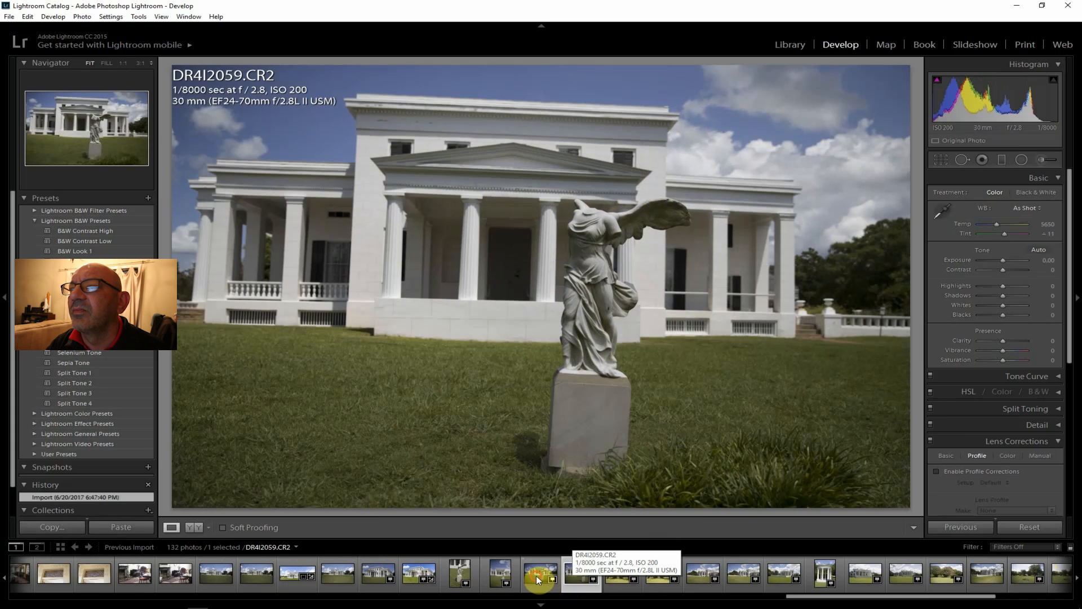
left_click(536, 576)
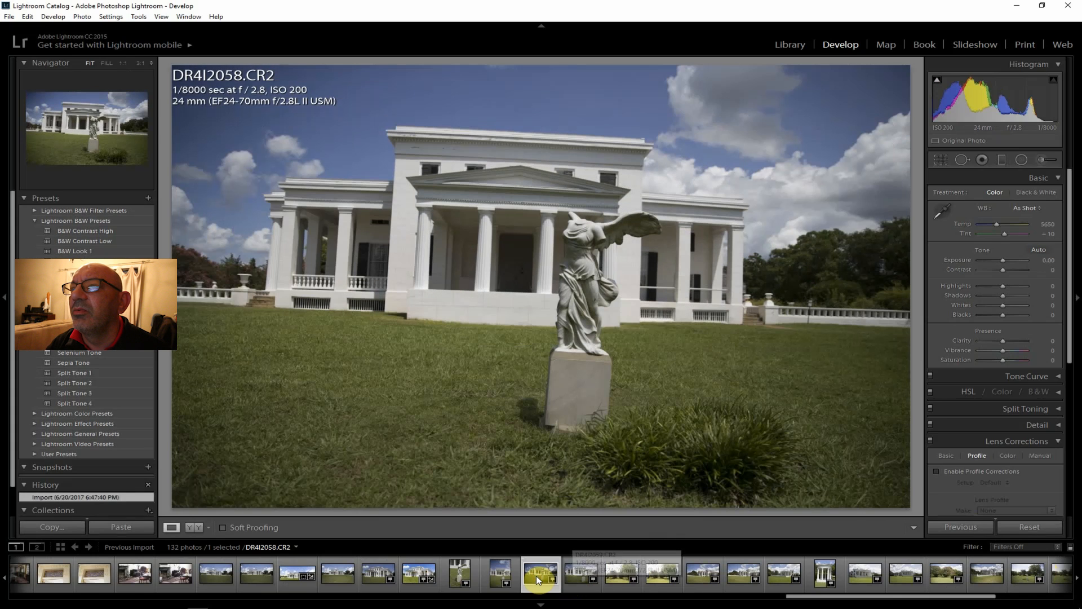
left_click(940, 161)
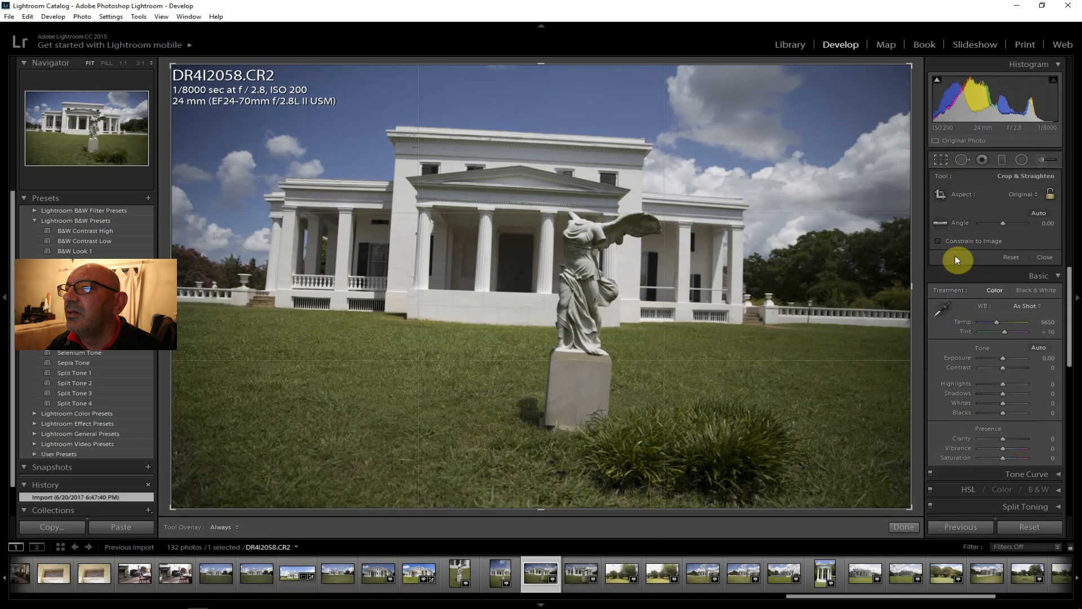
left_click(942, 224)
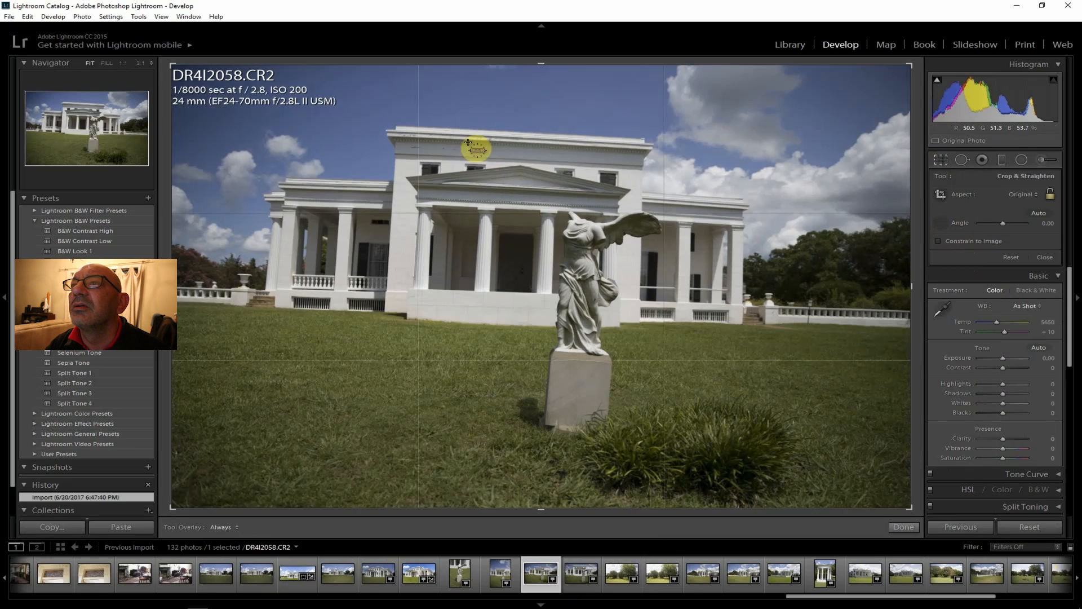
left_click_drag(472, 129, 587, 138)
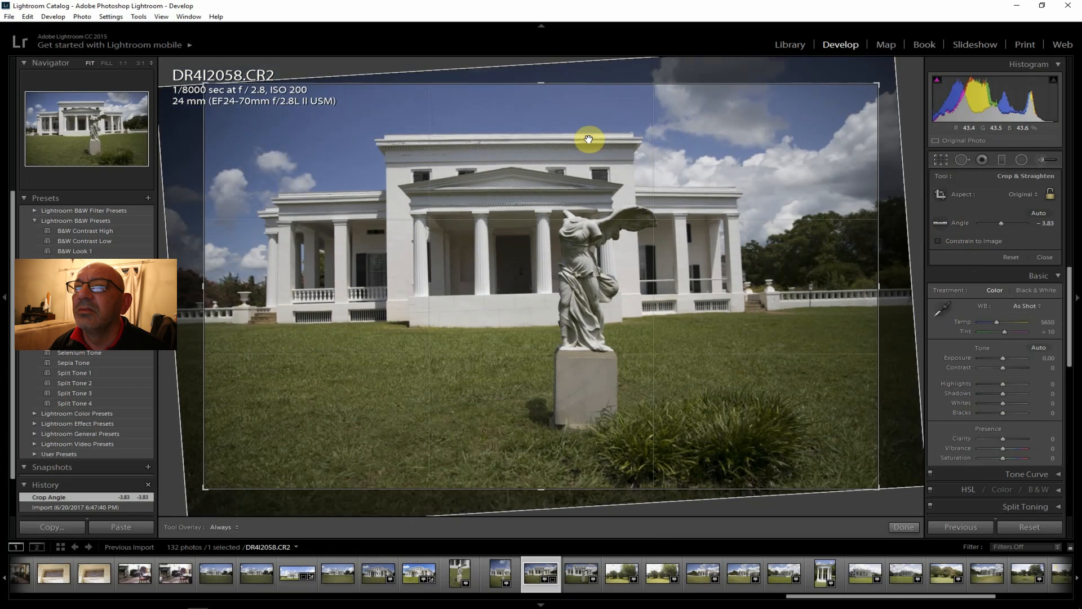
key("Return")
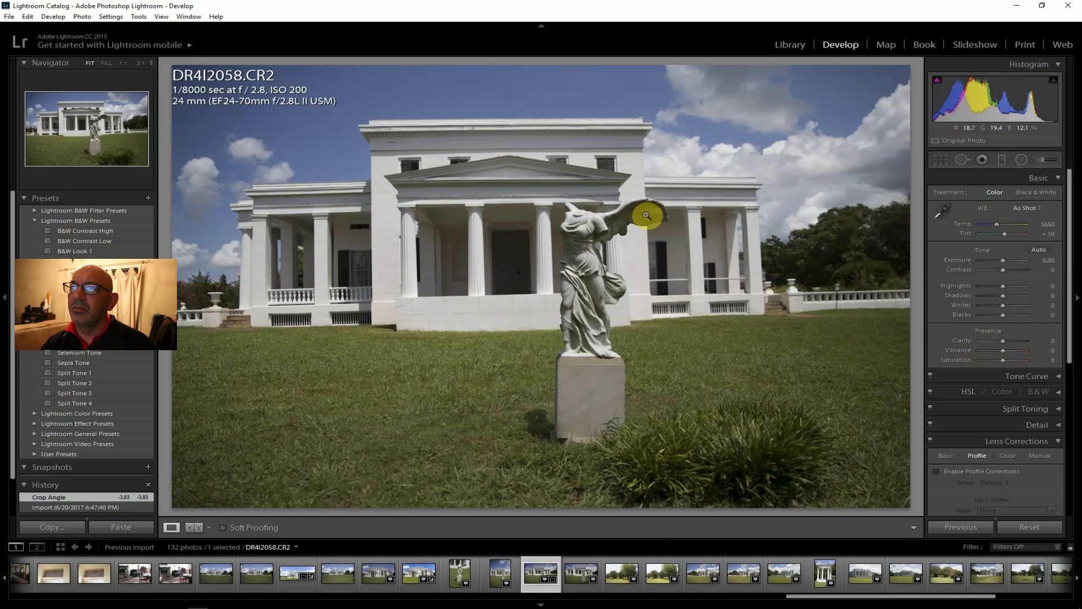
- Enable lens profile corrections and set Contrast +36, Highlights -36, Shadows +71, Clarity +33, Vibrance +17, Saturation +10 and Dehaze +24 on the statue photo
left_click(972, 472)
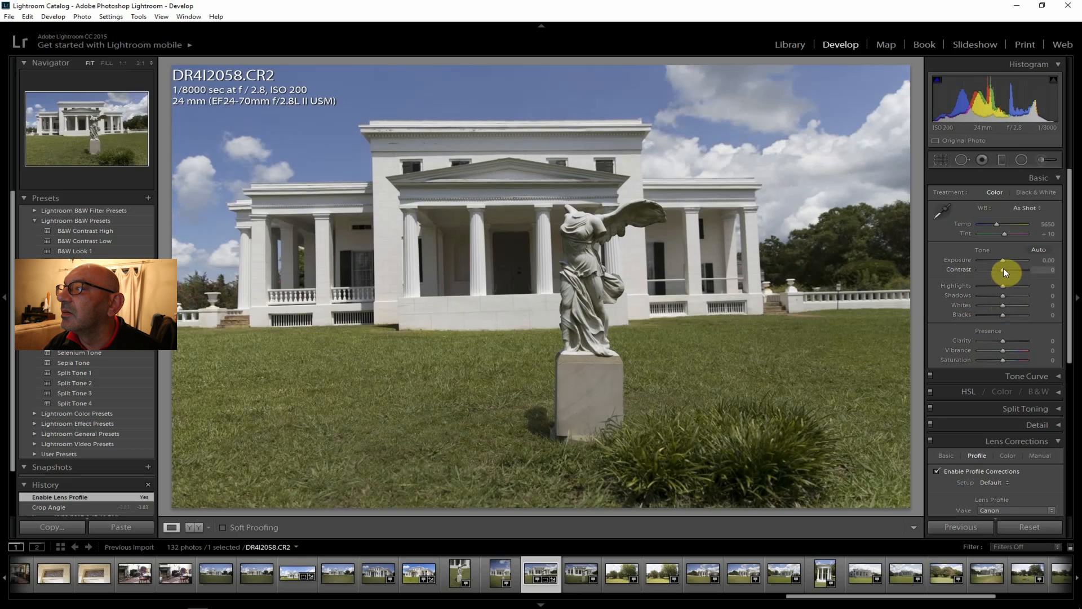
left_click_drag(1004, 273, 1013, 270)
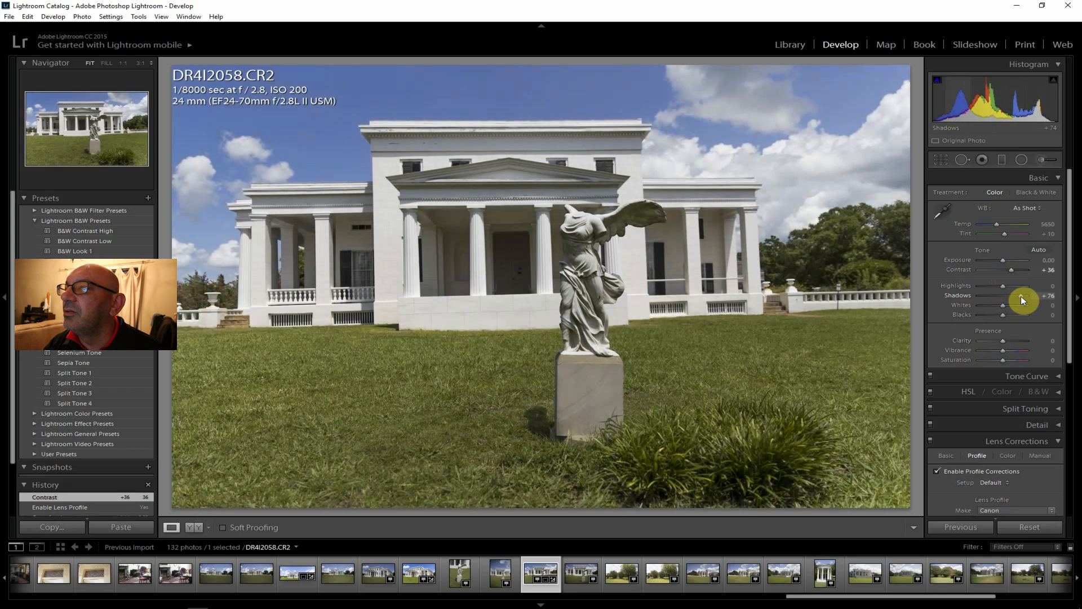
left_click_drag(1021, 298, 1005, 359)
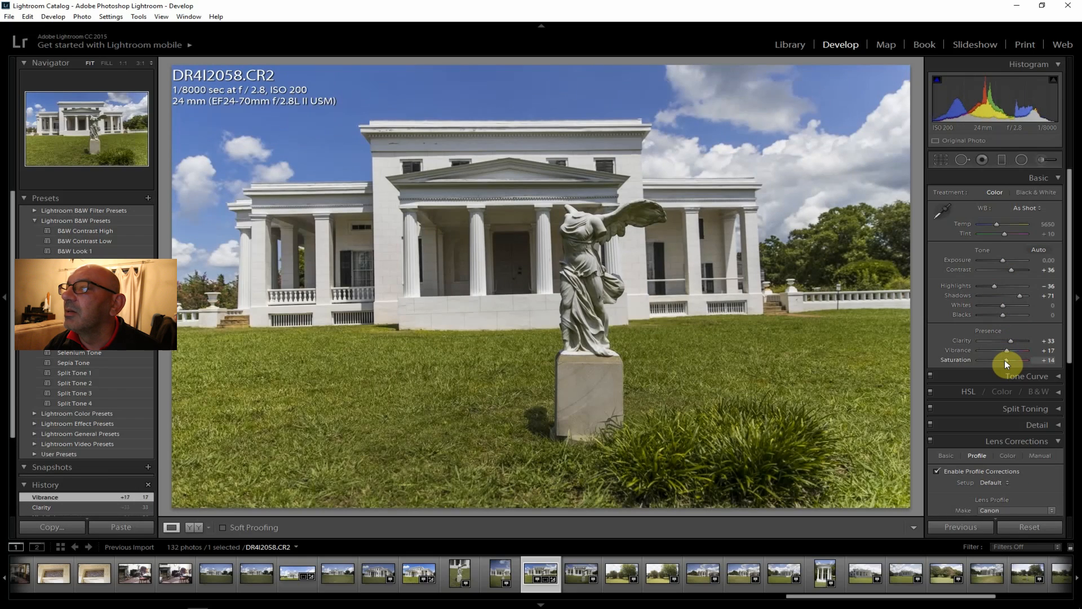
left_click_drag(1004, 360, 1004, 360)
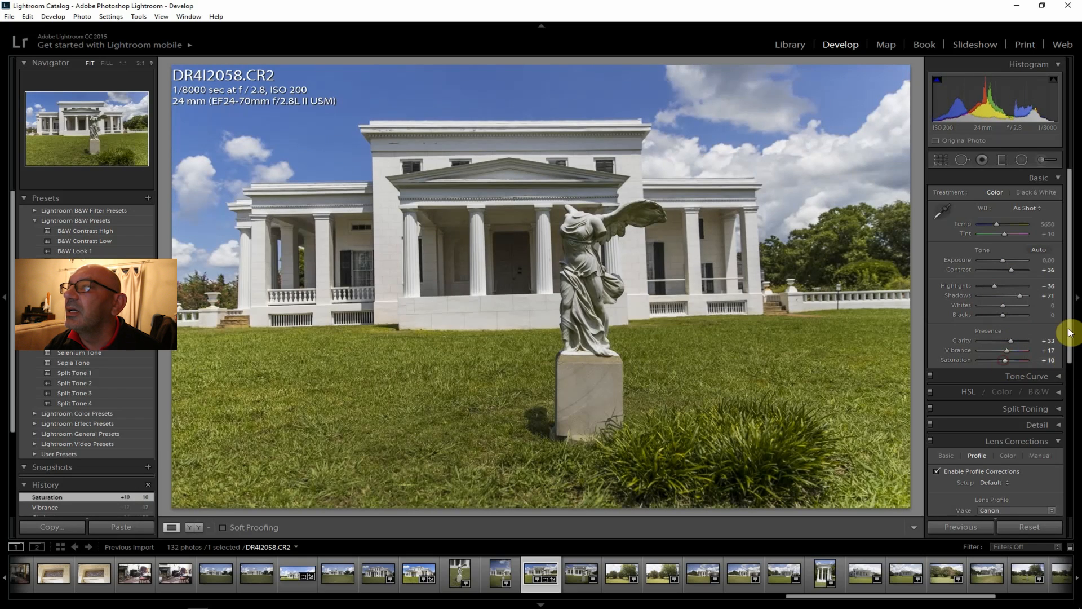
left_click_drag(1069, 262, 1010, 487)
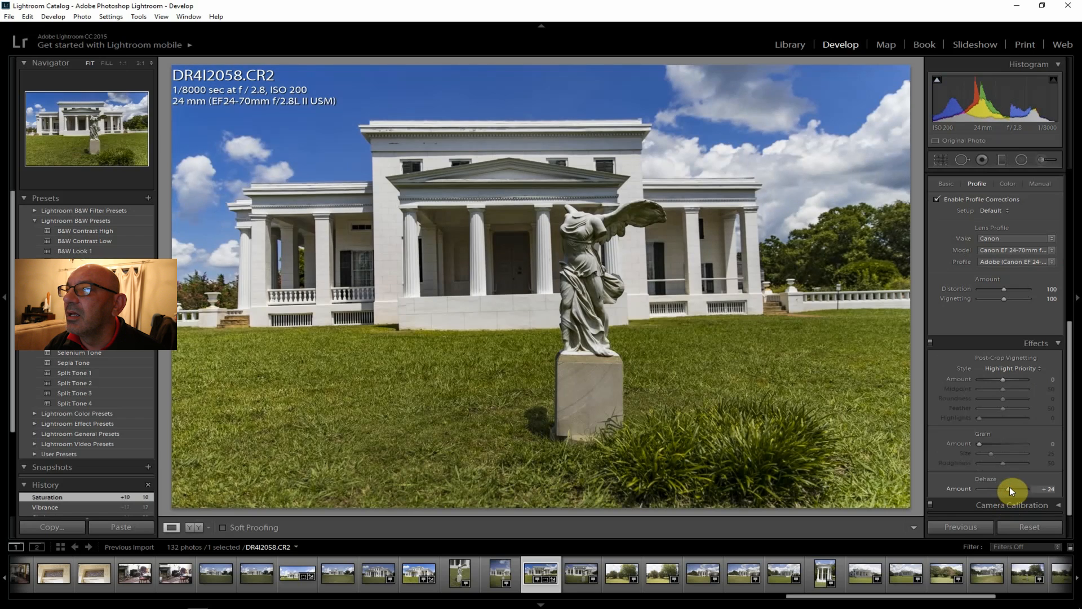
- Brighten the statue photo DR4I2058.CR2 by setting its Exposure to +0.60
left_click_drag(1070, 418, 1070, 210)
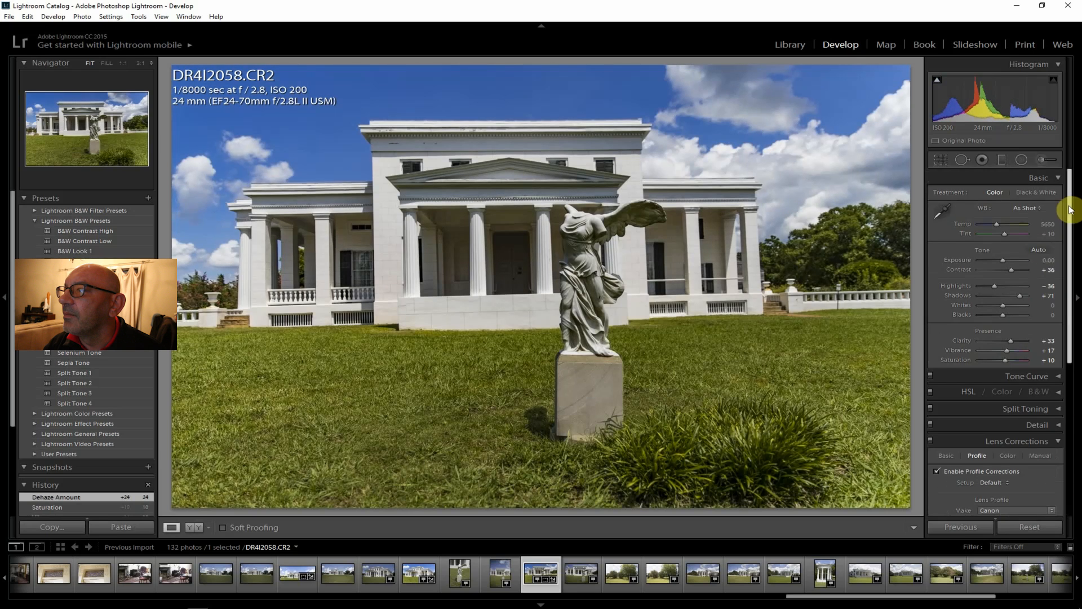
left_click_drag(1003, 258, 1006, 258)
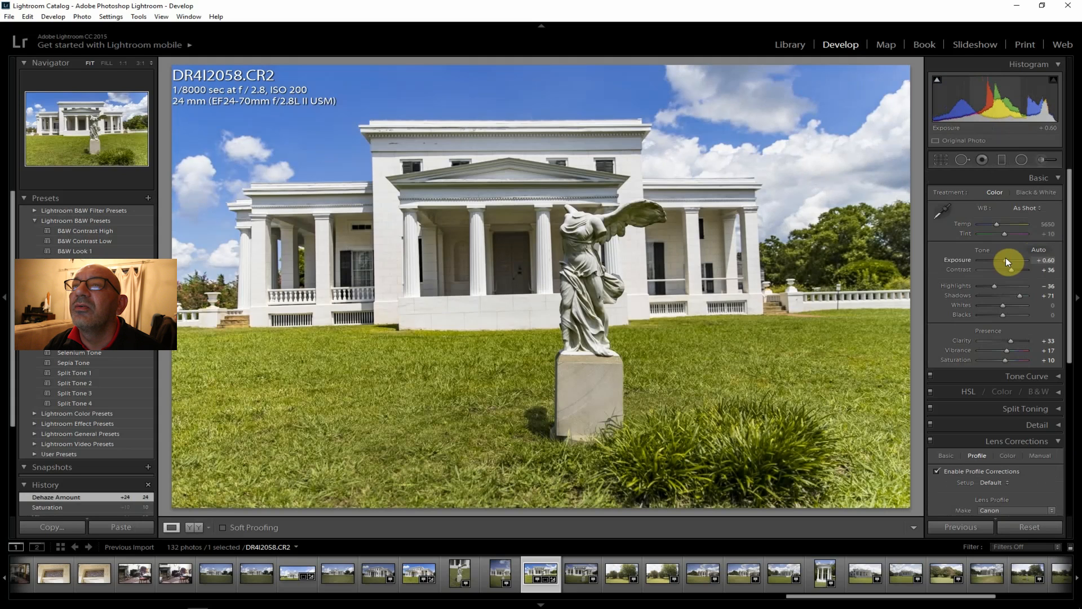
left_click_drag(1006, 258, 1006, 258)
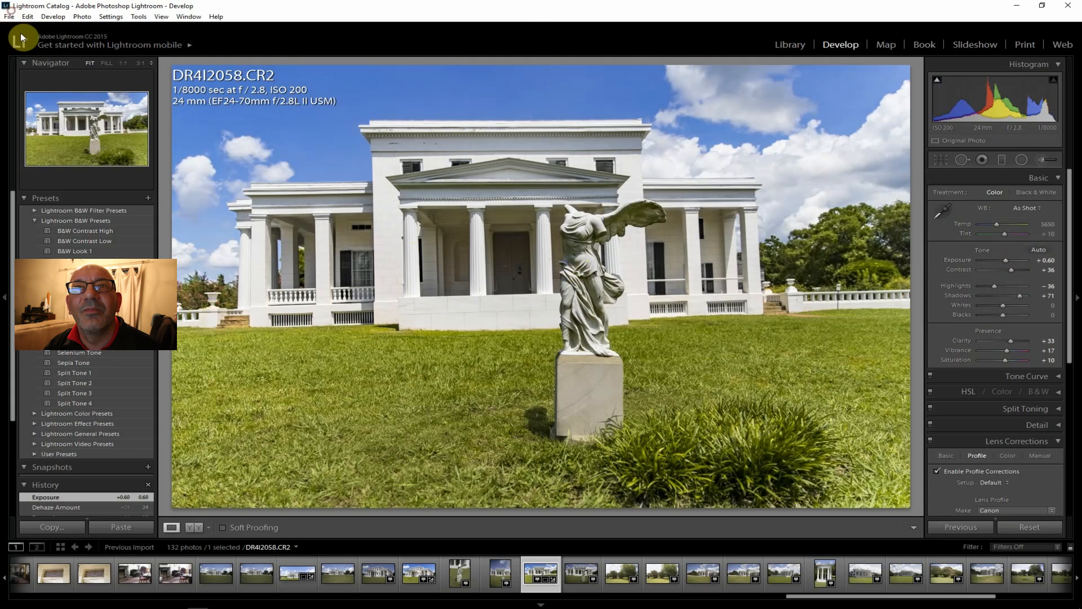
- Export the statue photo DR4I2058.CR2 to the J:\ToPost folder on the hard drive
left_click(10, 17)
left_click(51, 141)
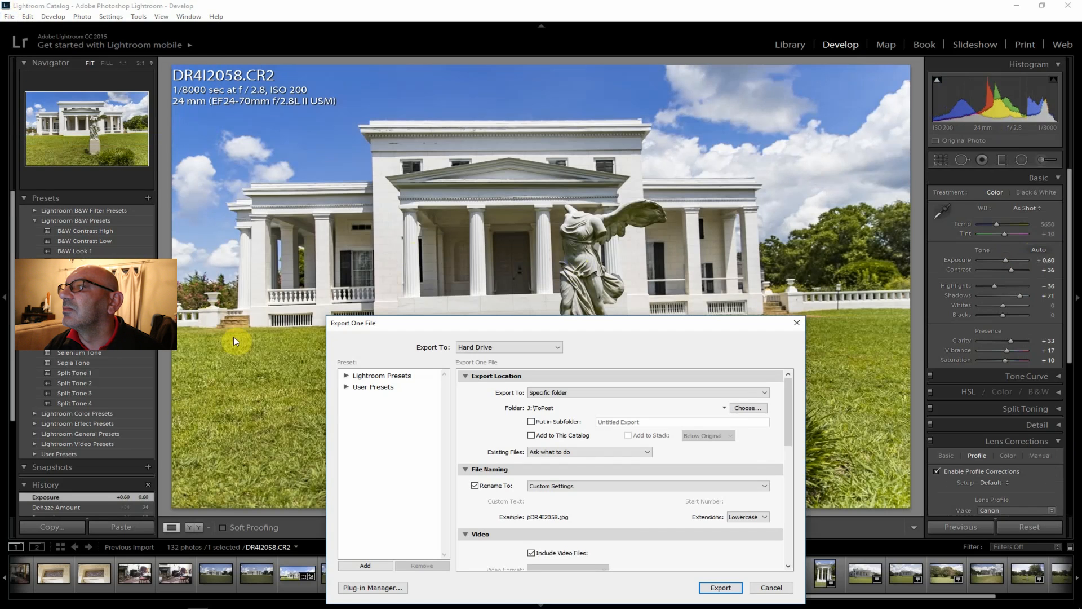
left_click(721, 588)
- Review the following exterior photos, DR4I2059.CR2 with the statue and DR4I2060.CR2 with the trees
left_click(541, 573)
left_click(577, 574)
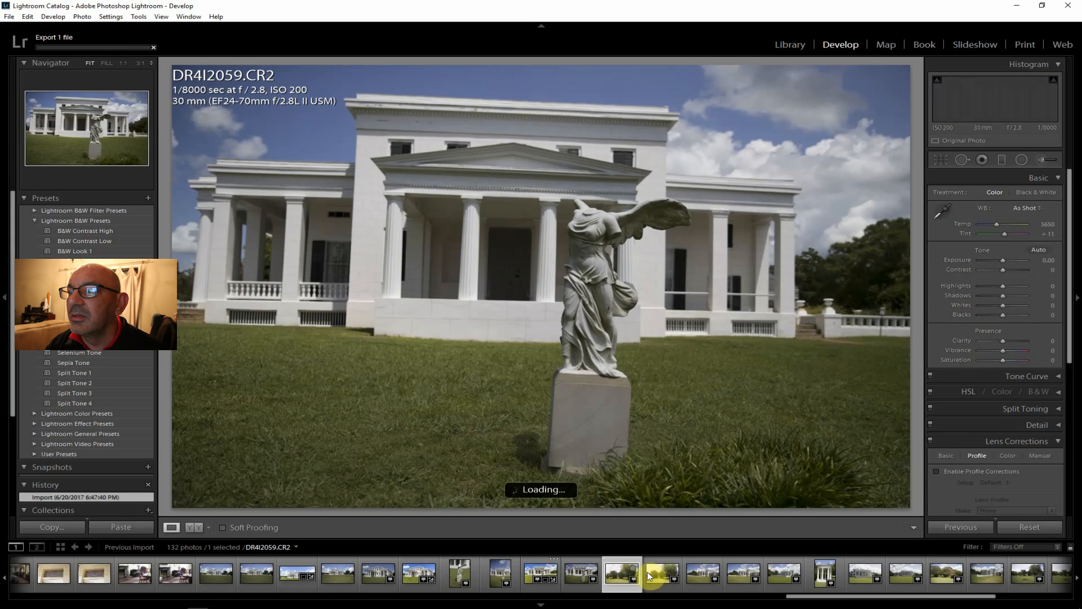
left_click(621, 572)
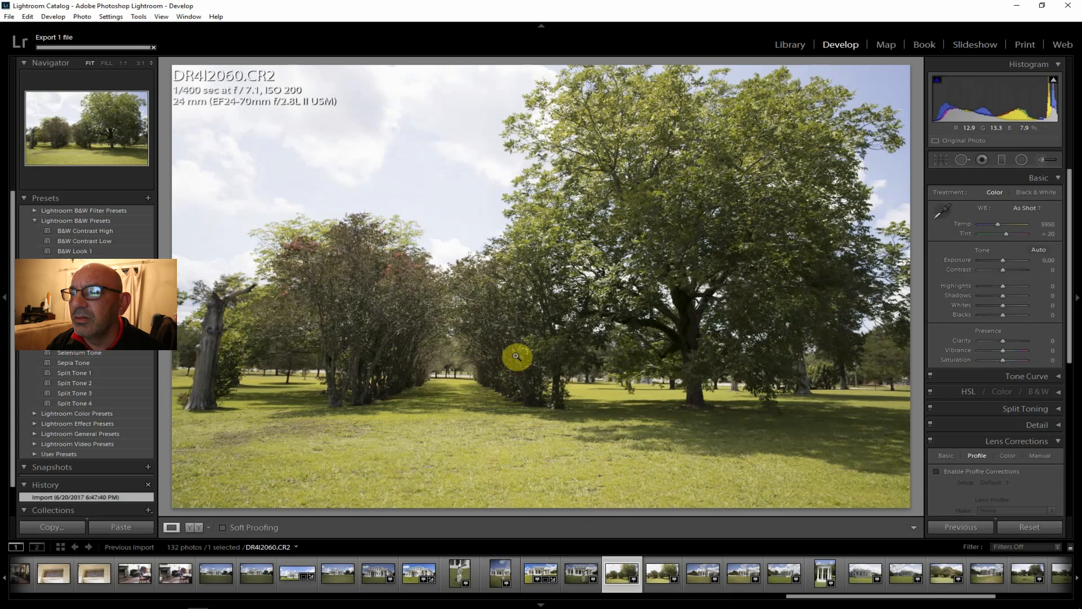
- Review the next exterior photos, from the trees in DR4I2061.CR2 through the white mansion views up to DR4I2064.CR2
left_click(661, 570)
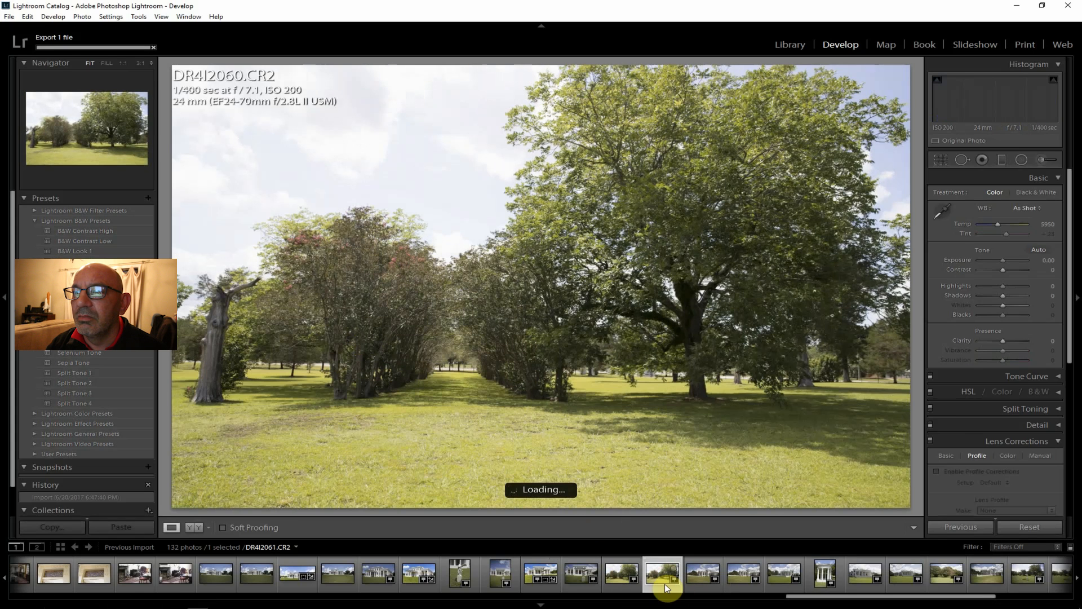
left_click(701, 573)
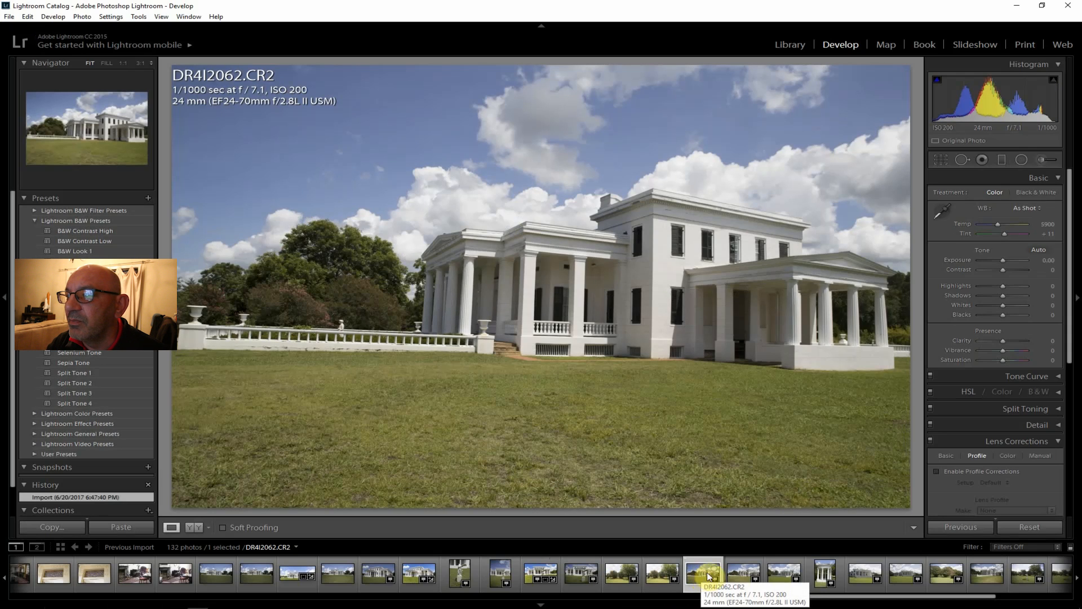
left_click(743, 573)
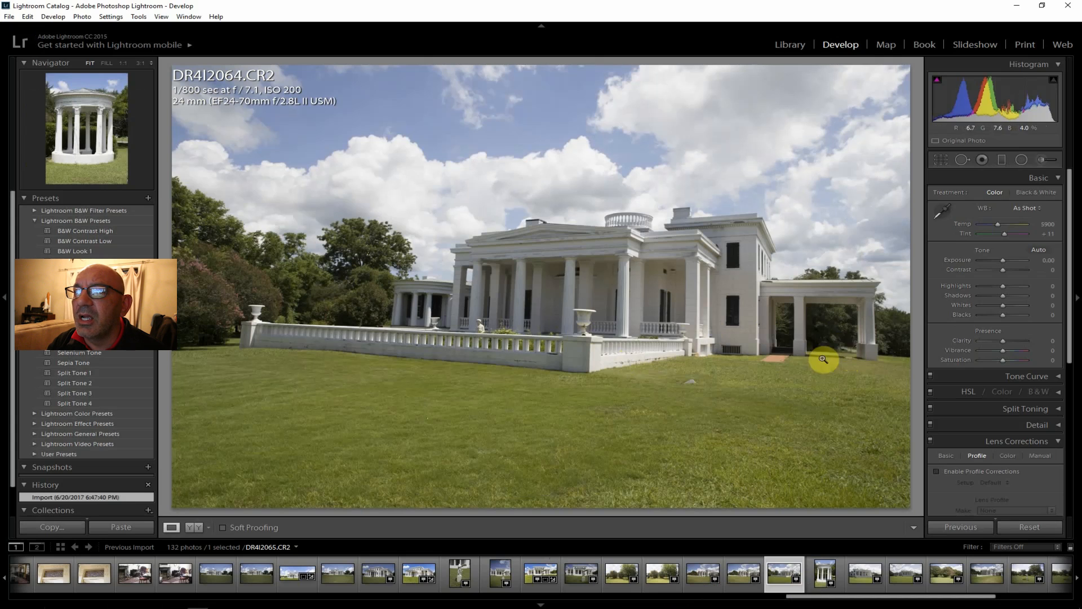
- Enable lens profile corrections on mansion photo DR4I2064.CR2, set Contrast +36, Clarity +19 and Shadows +36, and lower the Highlights
left_click(967, 471)
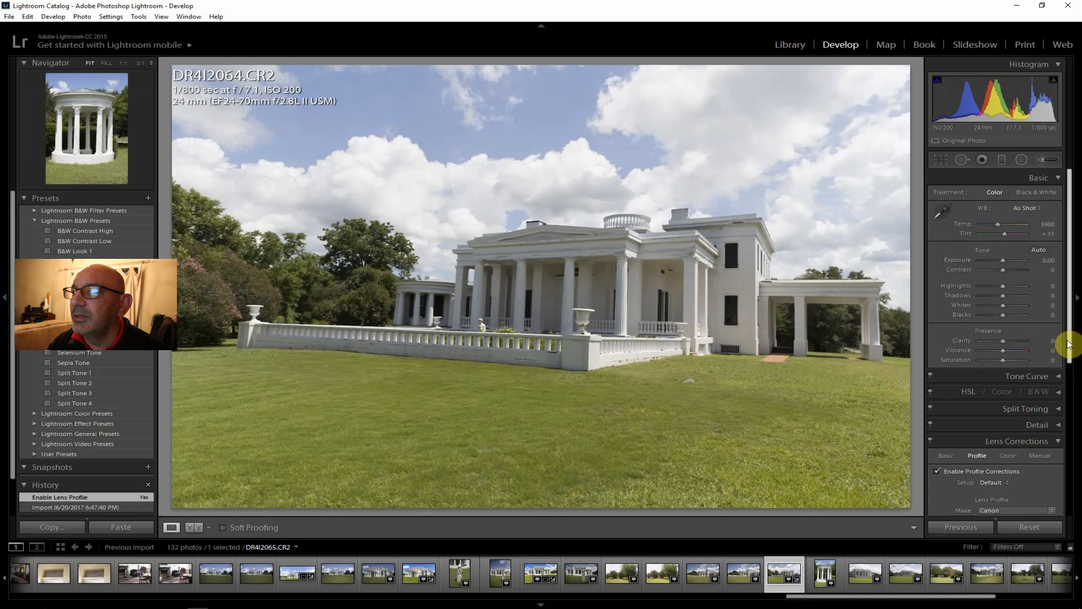
left_click_drag(1004, 270, 1014, 269)
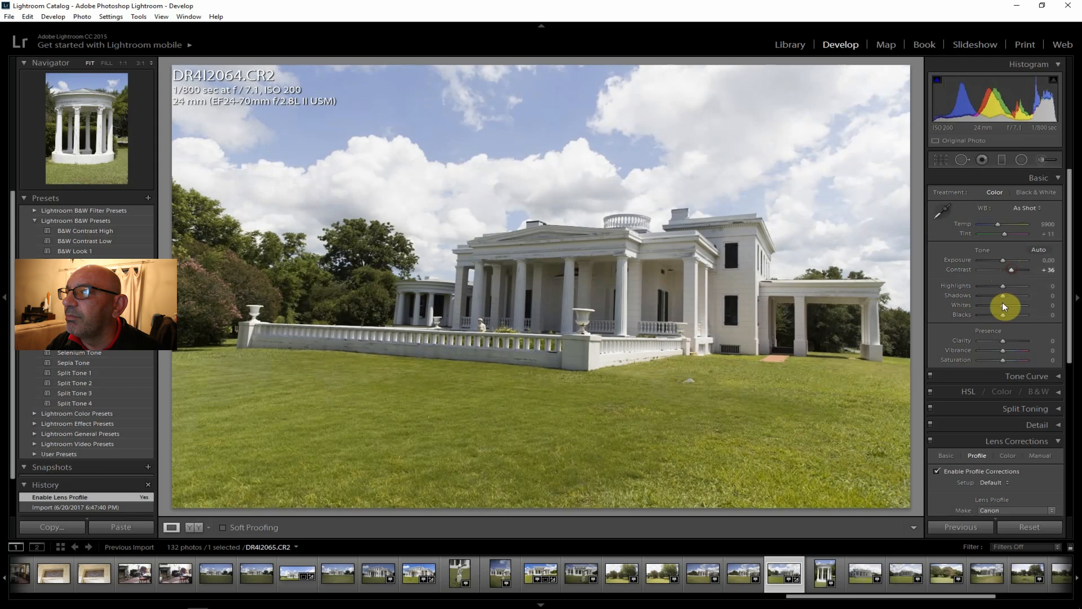
left_click_drag(1005, 341, 1009, 341)
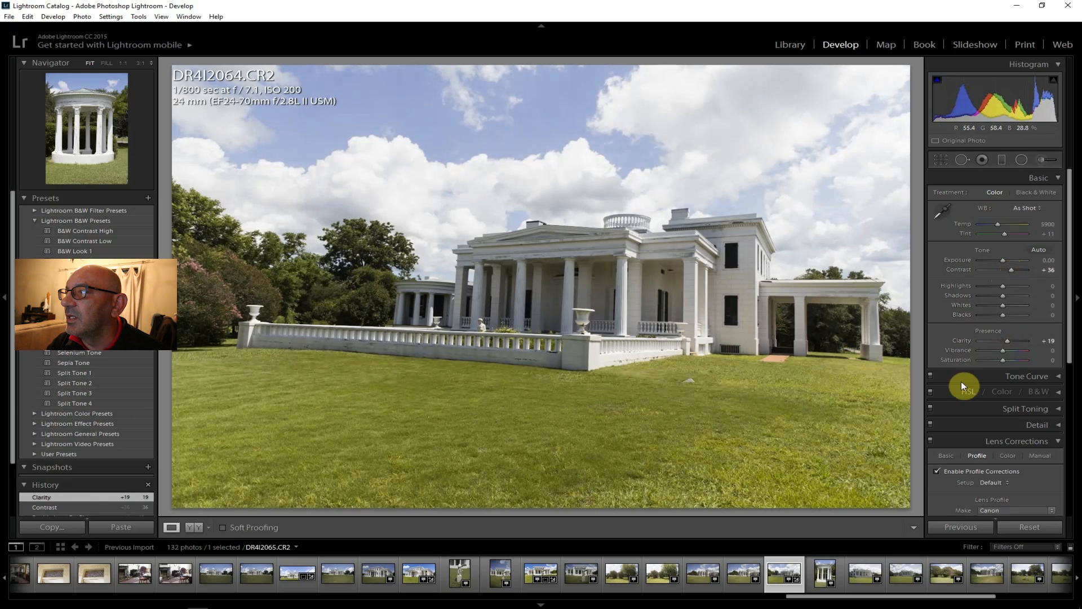
left_click_drag(1009, 294, 1011, 295)
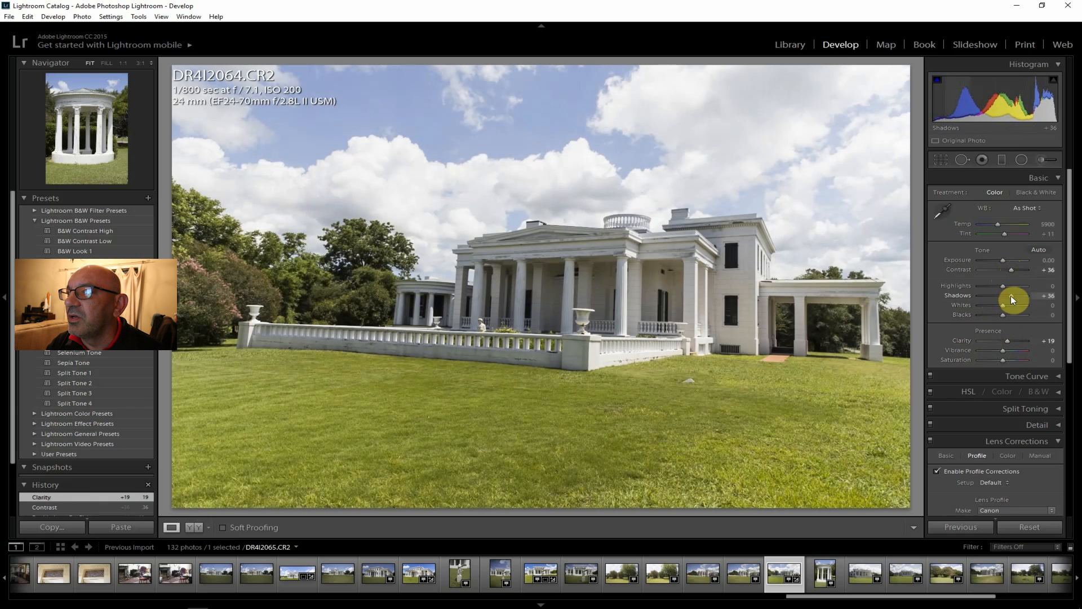
left_click_drag(997, 285, 992, 283)
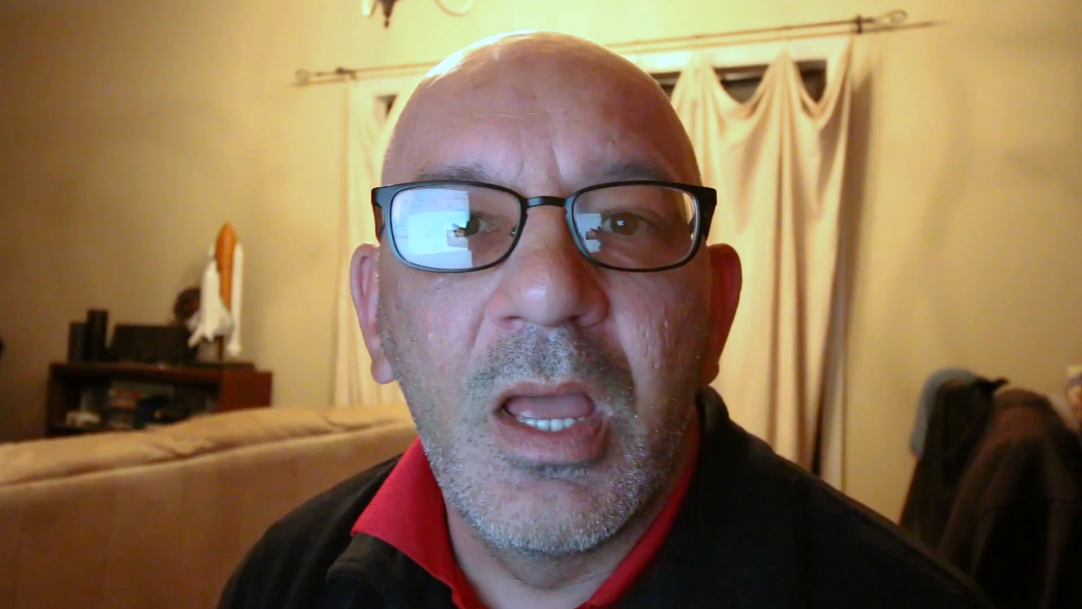